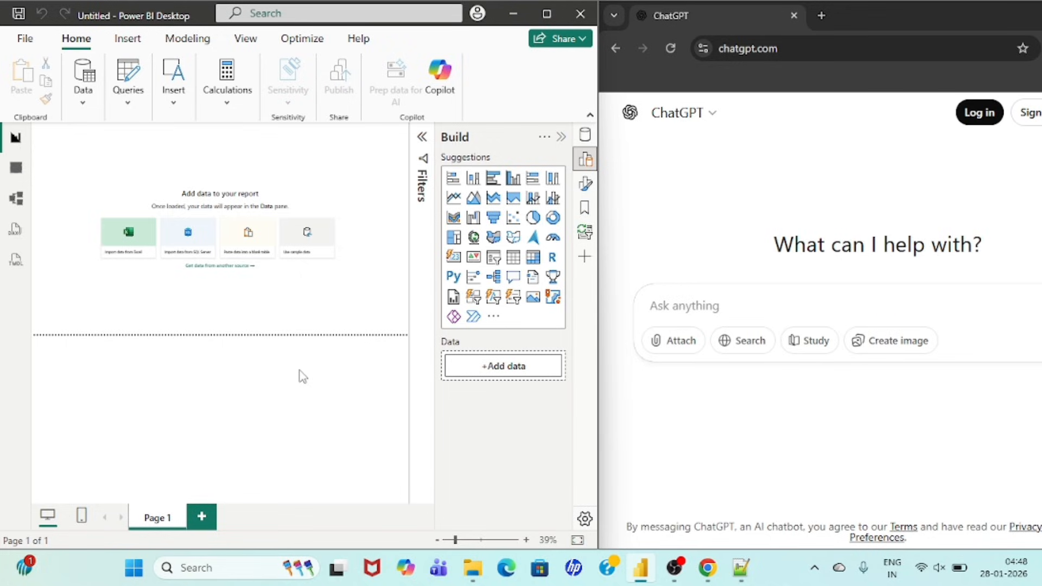
Step: Switch to Notepad++ and copy the Sales dataset prompt in lines 1 to 10 of PROMPT.txt
click(708, 310)
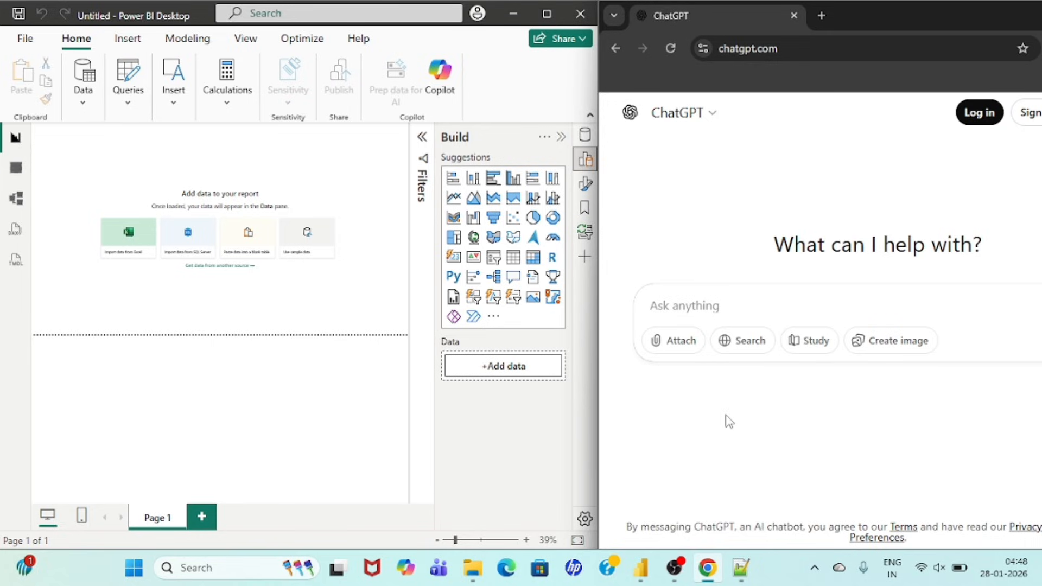
click(743, 568)
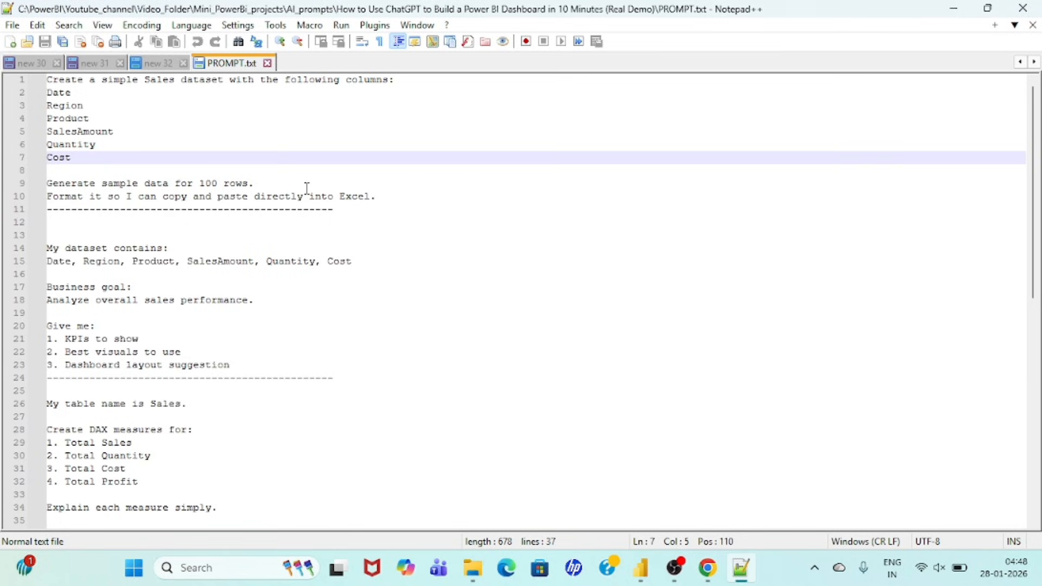
drag(50, 83, 183, 115)
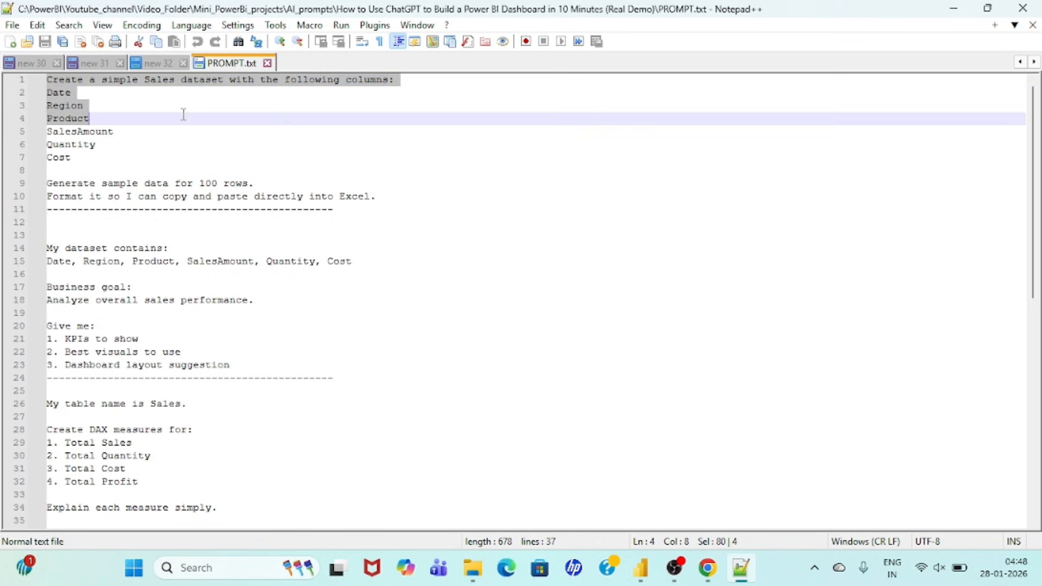
click(111, 147)
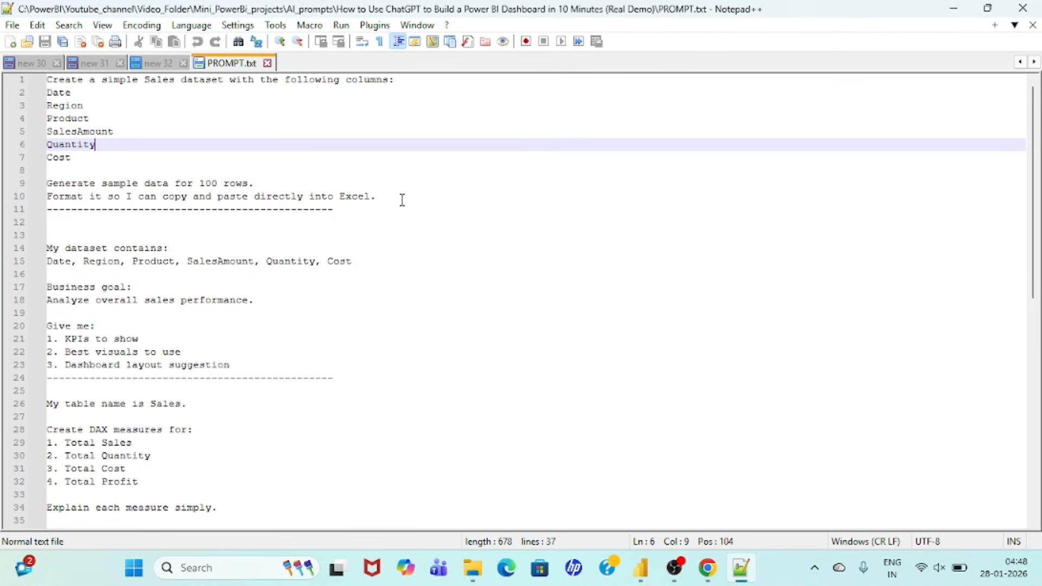
drag(400, 197, 47, 79)
key(ctrl+c)
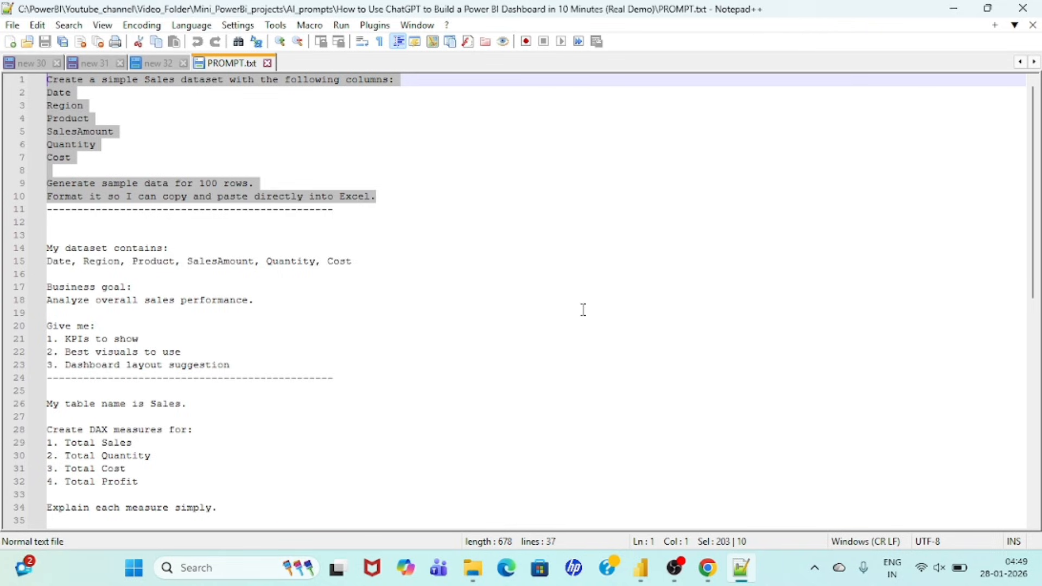
Step: Switch to ChatGPT and send it the copied prompt for a 100-row Sales dataset
click(700, 564)
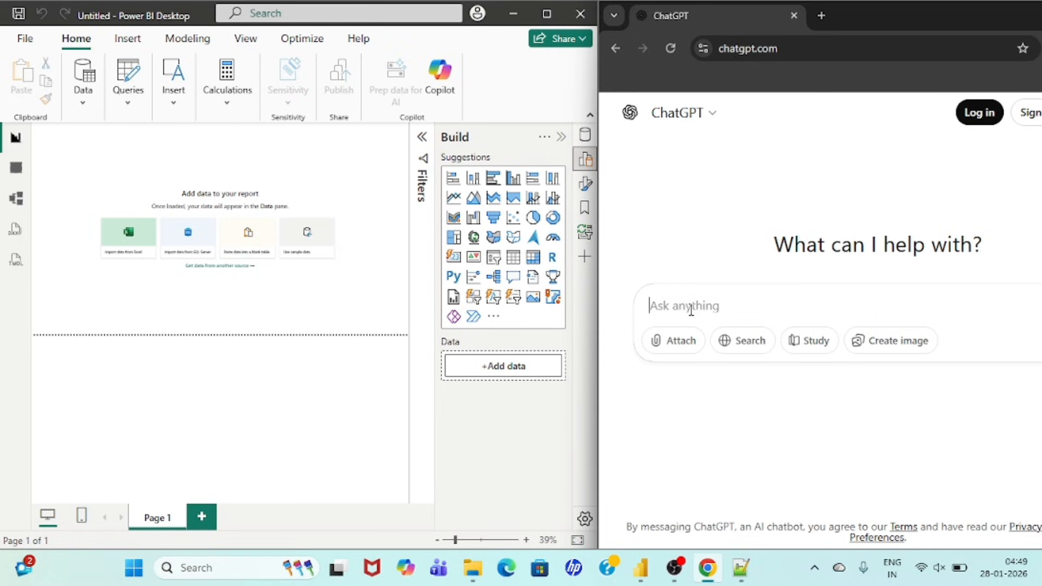
key(ctrl+v)
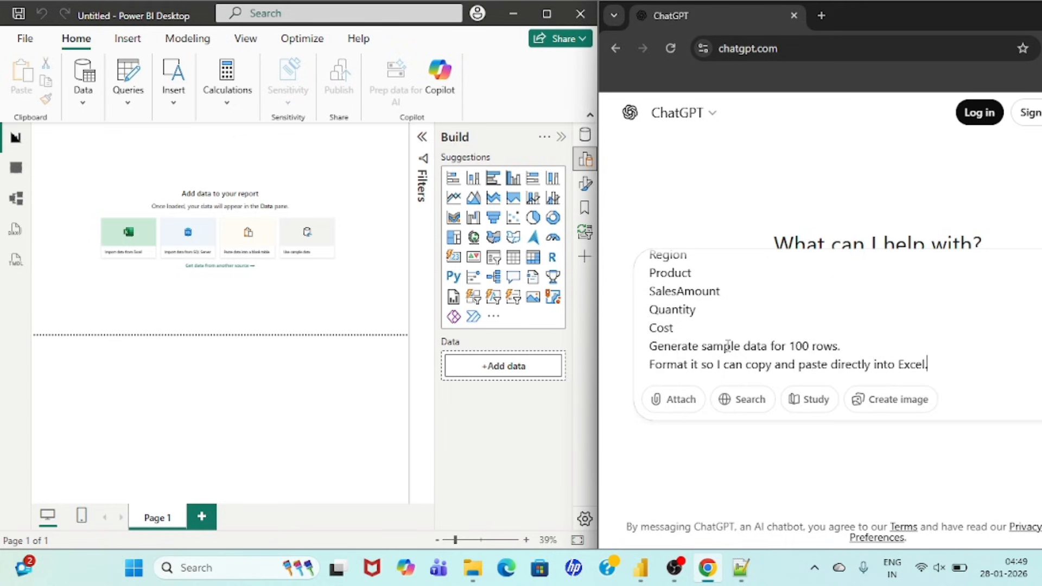
key(Return)
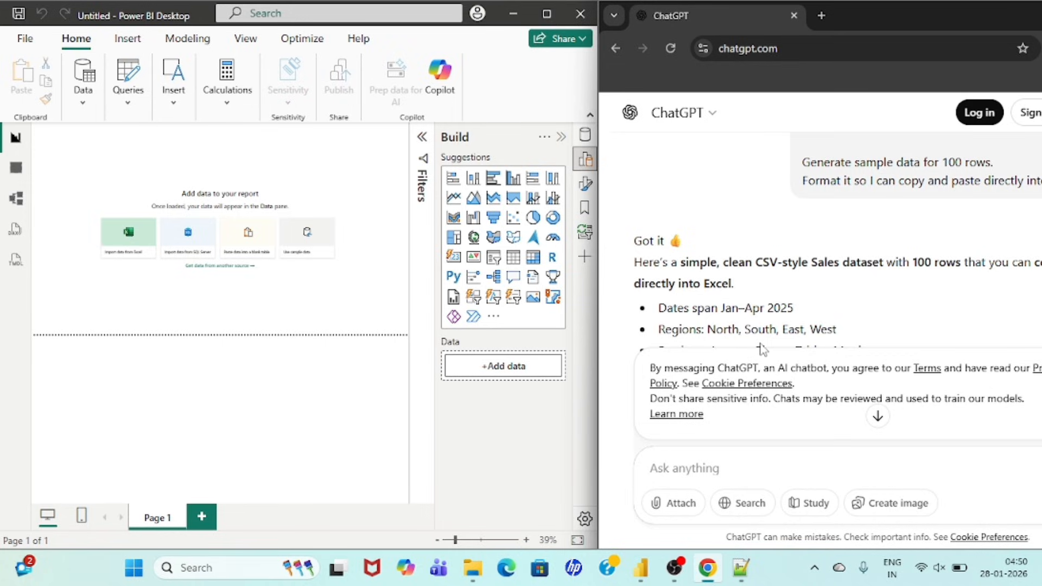
Step: Dismiss the terms notice in ChatGPT and copy the generated Sales dataset code block
scroll(751, 445, down, 2)
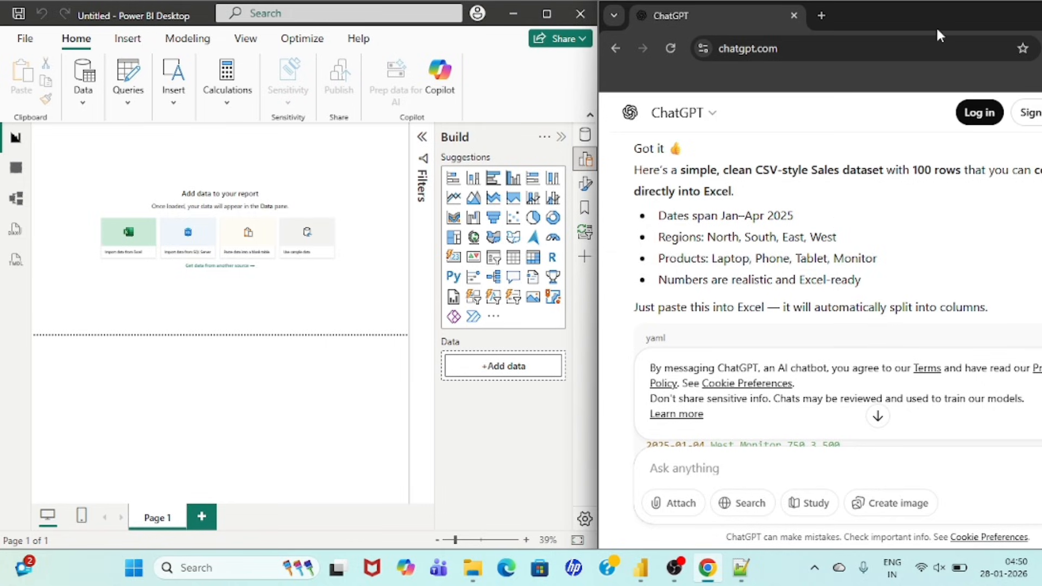
drag(881, 20, 618, 44)
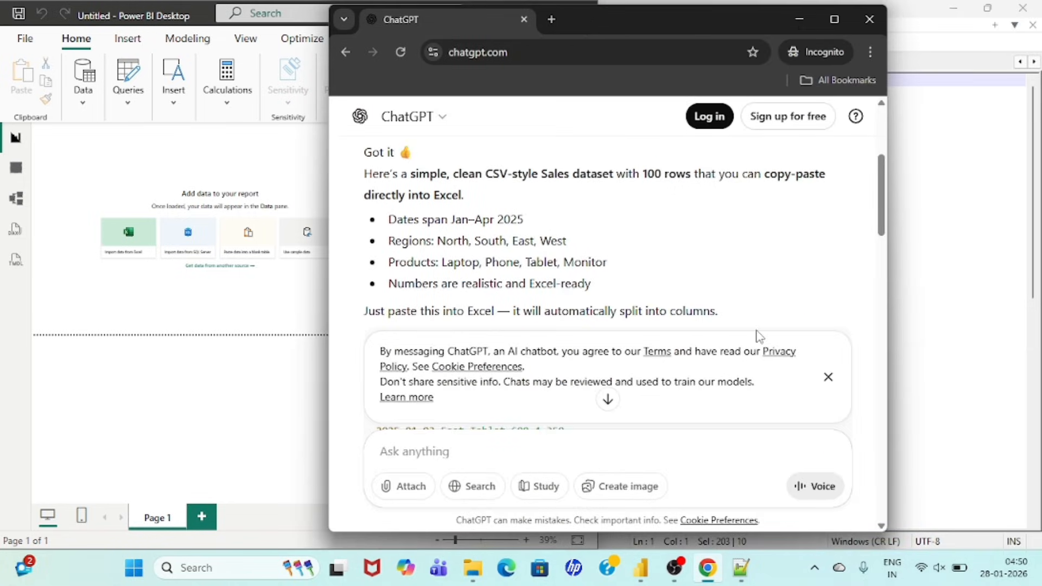
click(828, 377)
scroll(594, 298, down, 3)
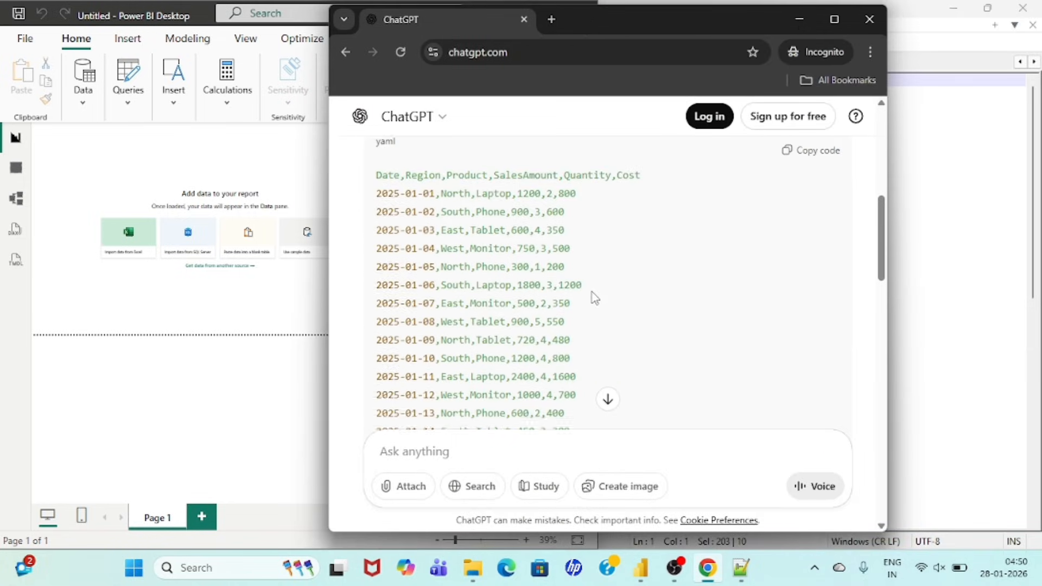
scroll(495, 264, up, 2)
scroll(498, 261, down, 1)
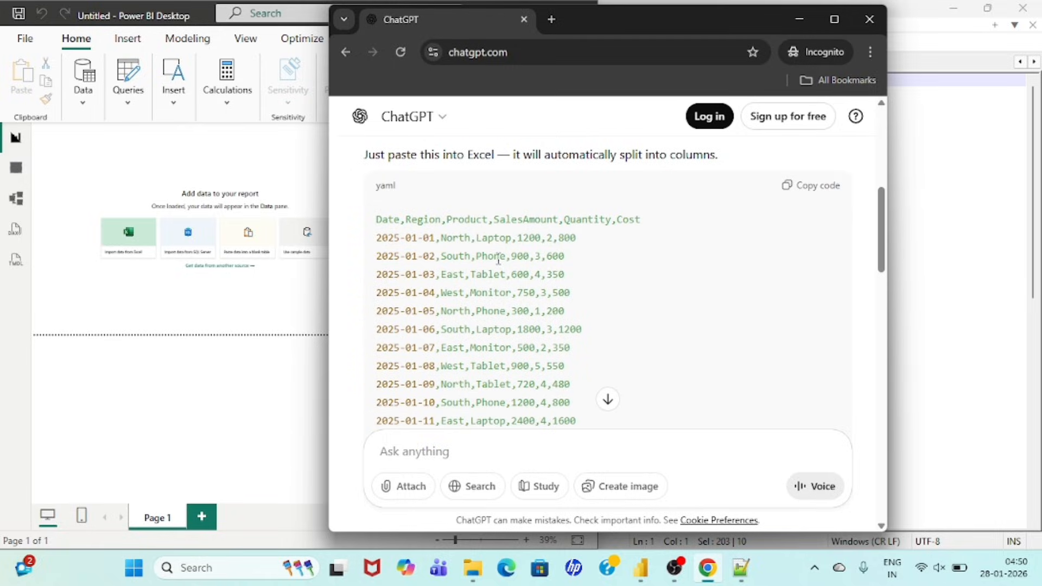
click(812, 186)
Step: Switch to File Explorer, create a Microsoft Excel Worksheet with its default name in the project folder, and open it
mouse_move(472, 568)
click(468, 493)
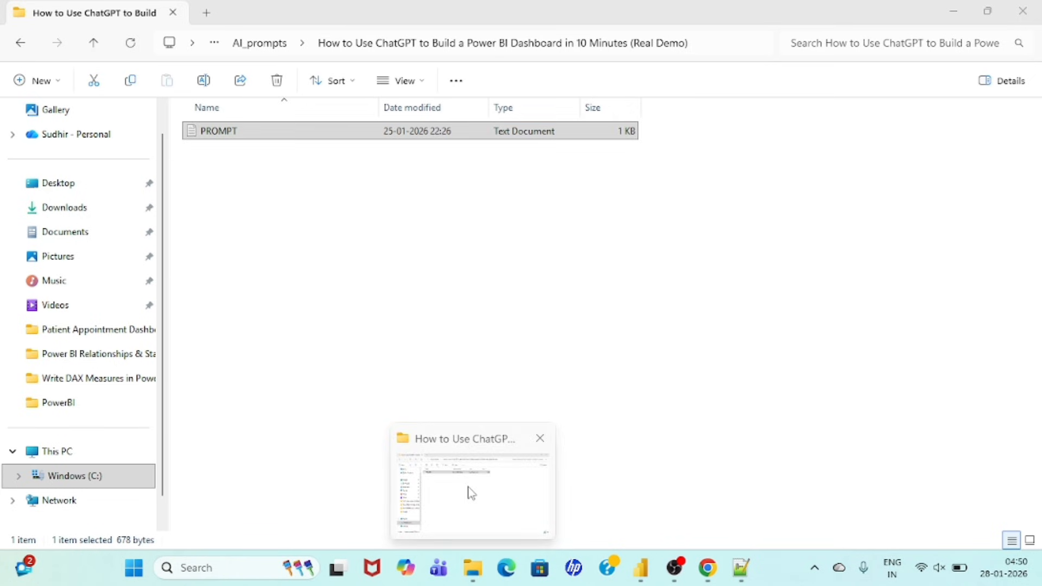
right_click(345, 296)
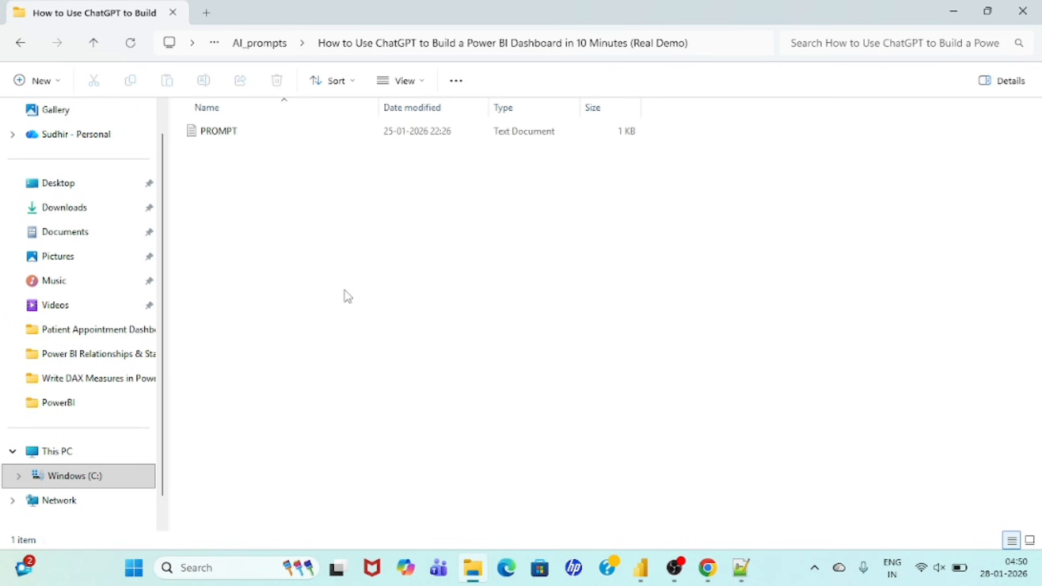
mouse_move(508, 395)
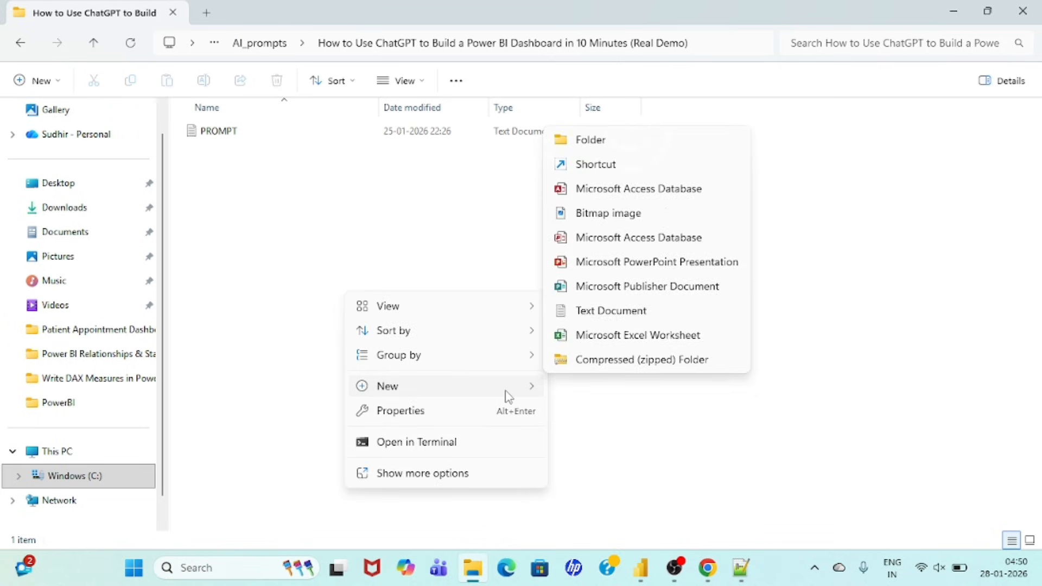
key(Escape)
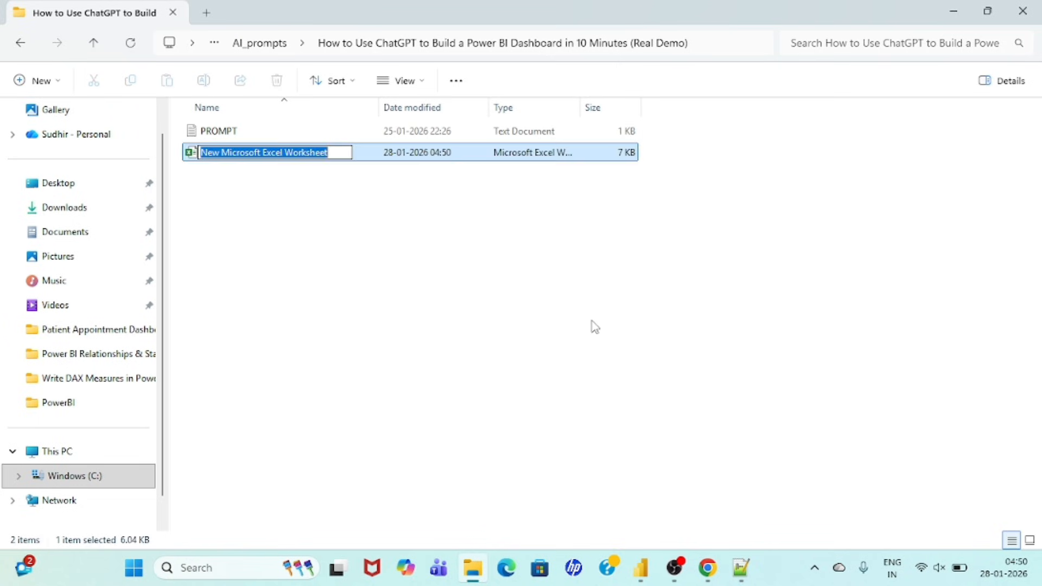
key(Return)
key(Return)
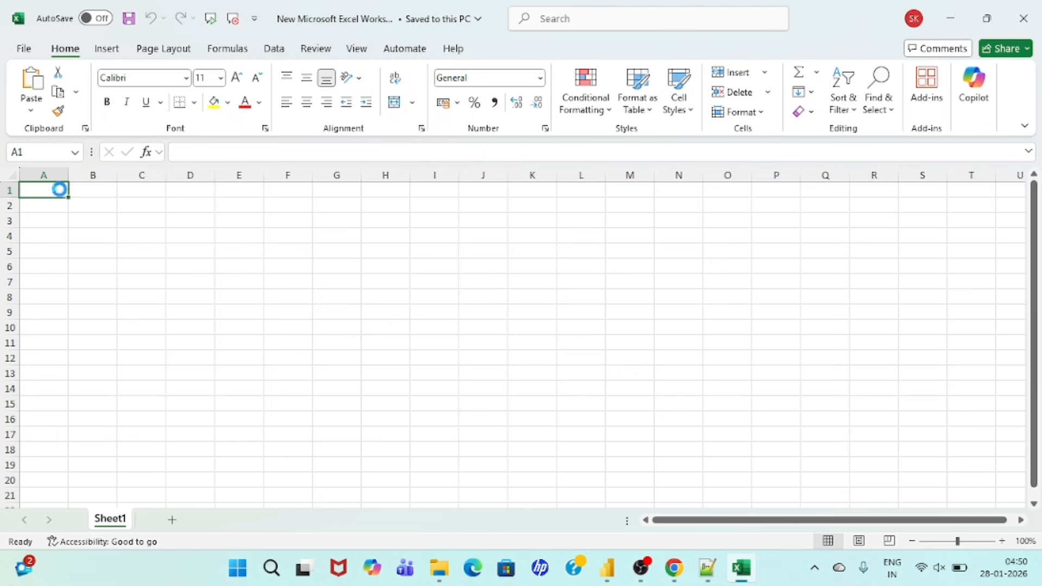
Step: Paste the copied dataset into A1 and split column A with Text to Columns, using a comma as the other delimiter
key(ctrl+v)
click(43, 175)
click(42, 174)
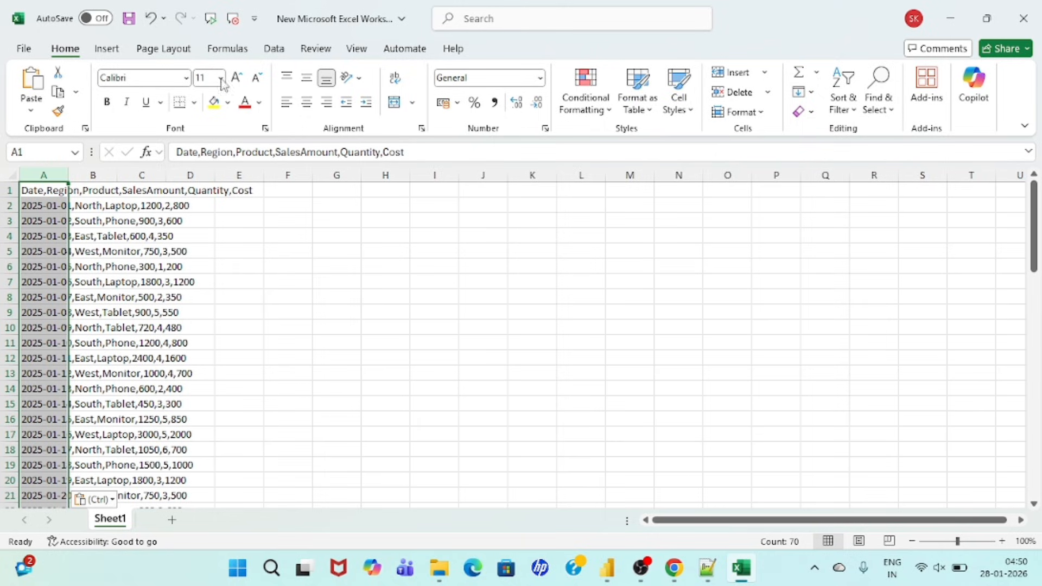
click(277, 49)
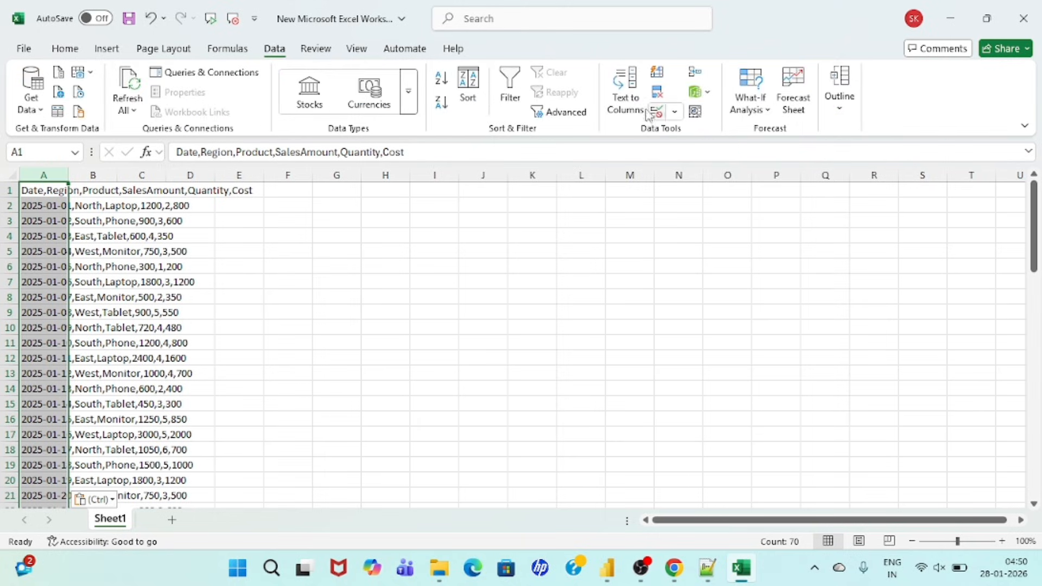
click(625, 98)
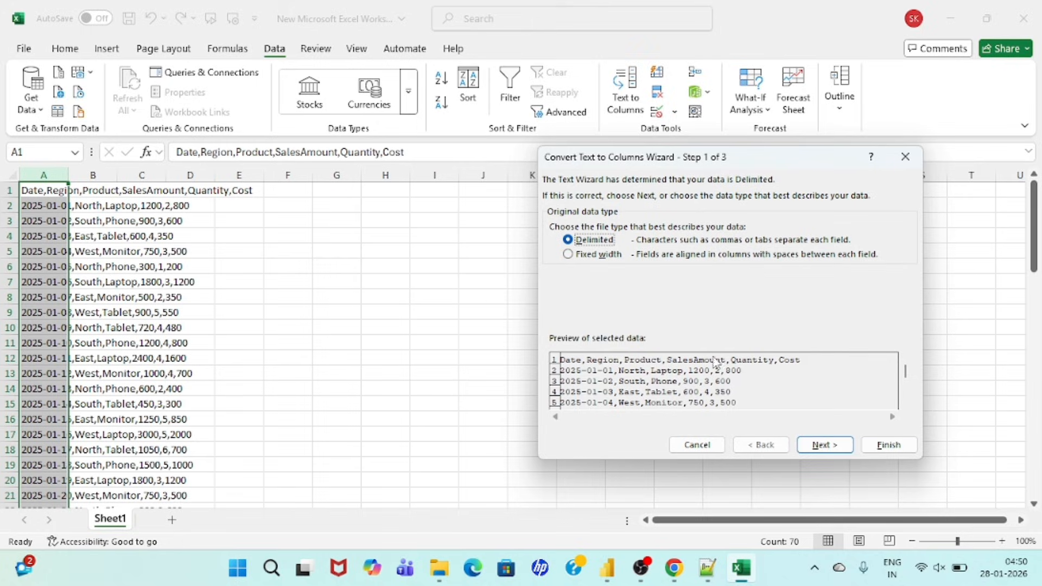
click(825, 445)
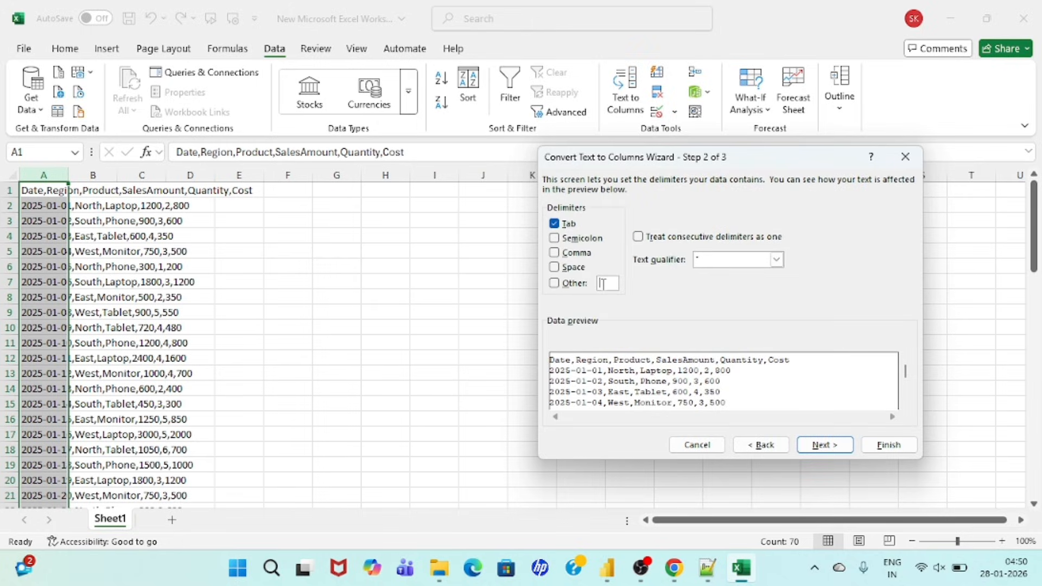
click(602, 283)
text(,)
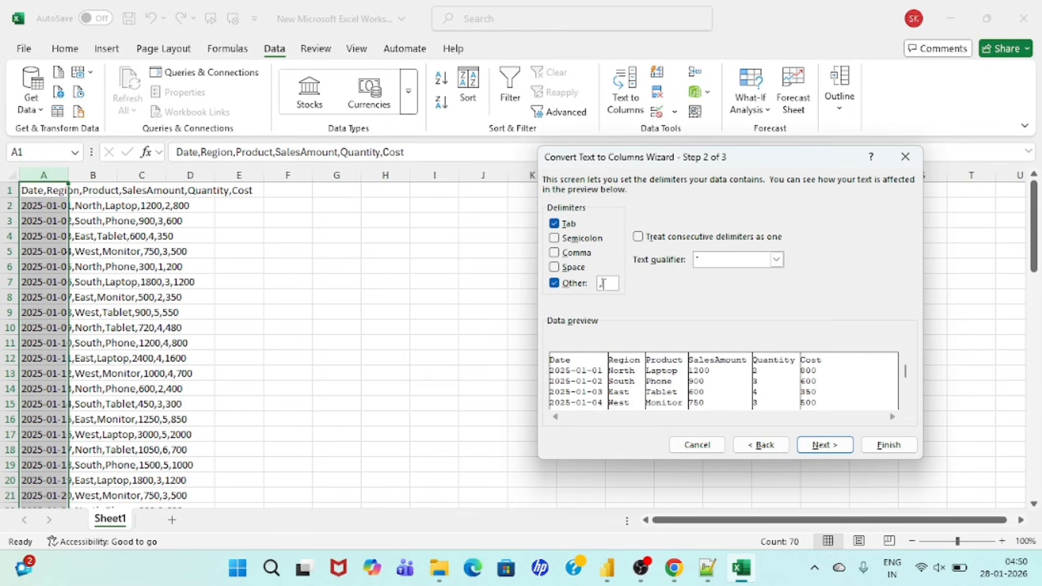
click(824, 445)
click(875, 449)
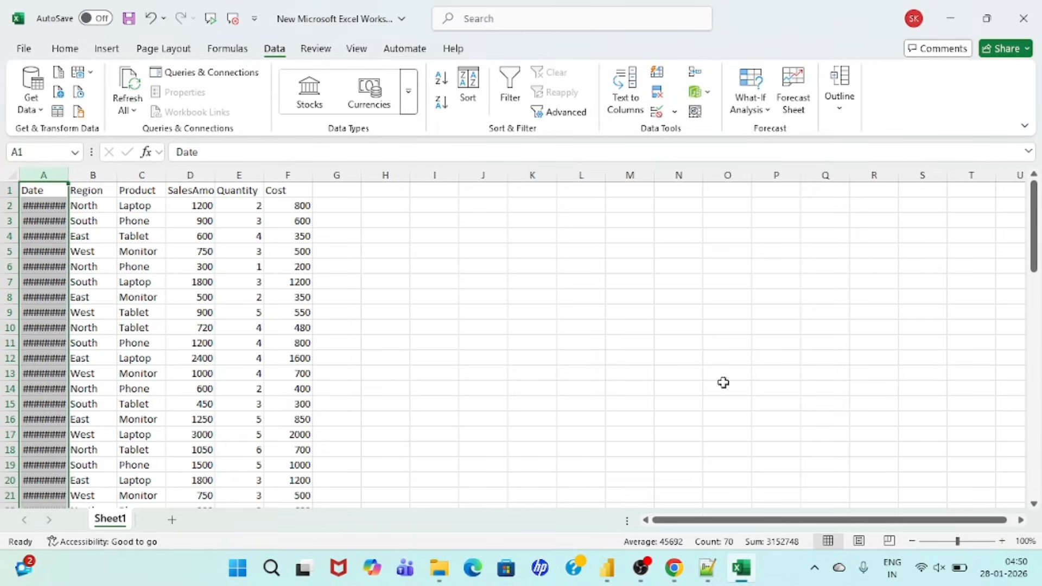
Step: Autofit the widths of all columns and make the headers in A1:F1 bold
click(14, 176)
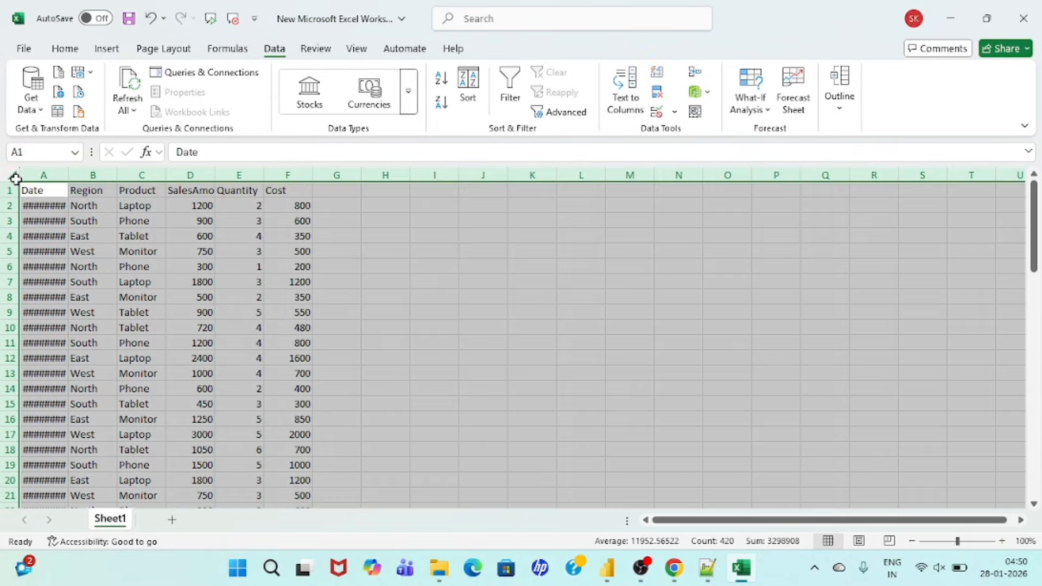
double_click(69, 174)
click(49, 199)
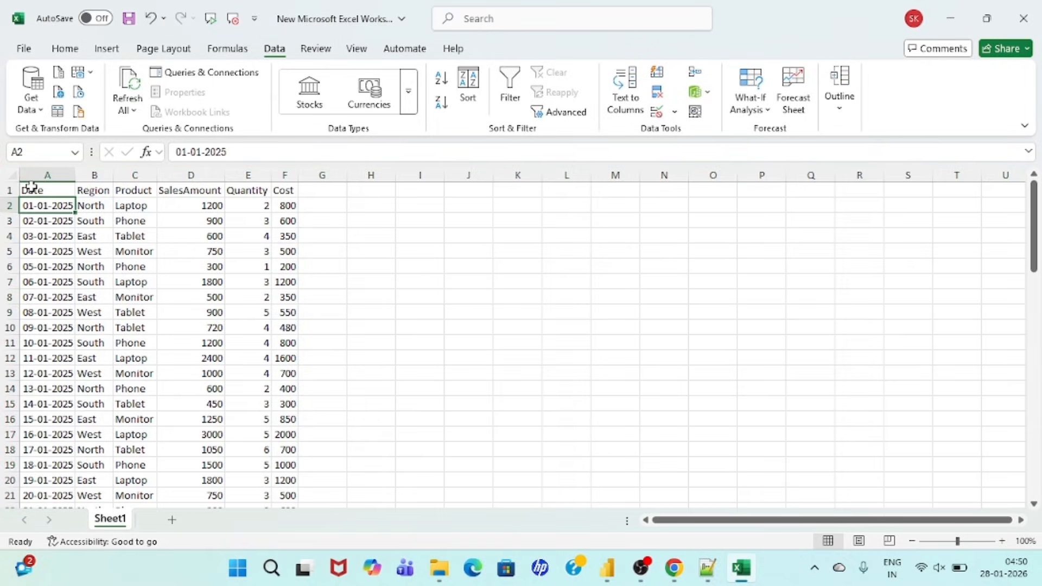
drag(30, 189, 282, 201)
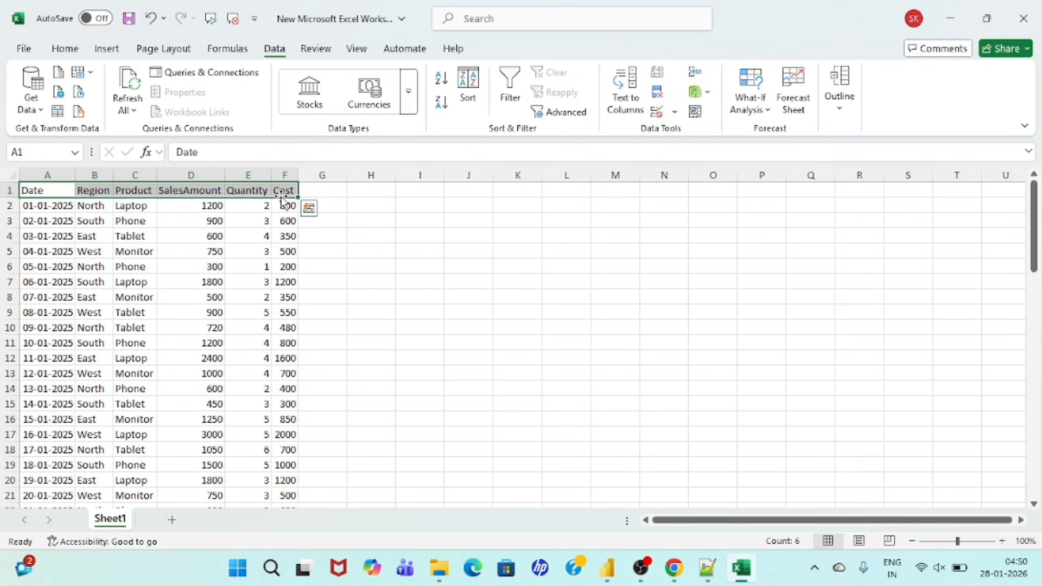
key(ctrl+b)
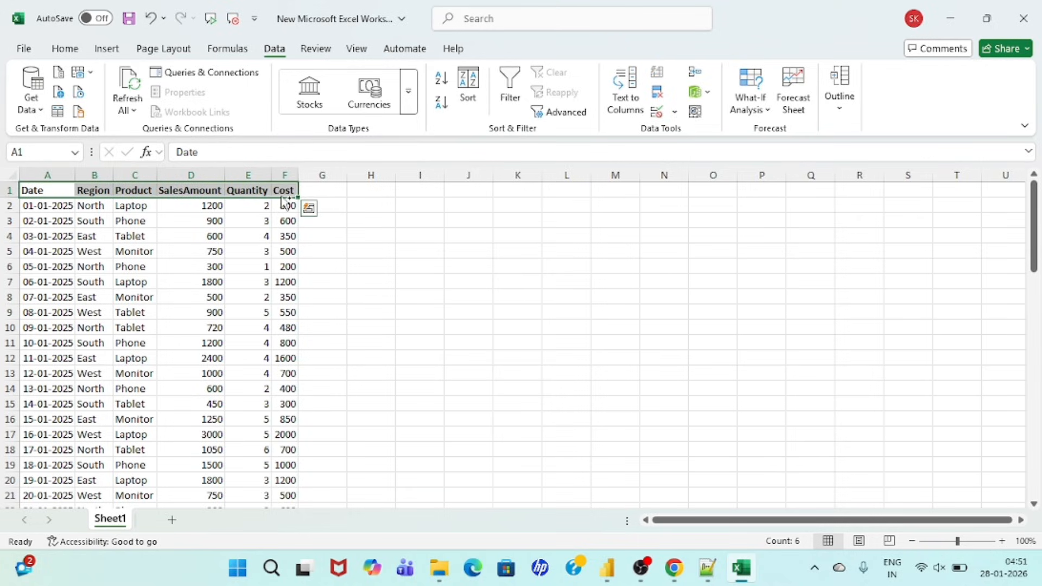
click(62, 208)
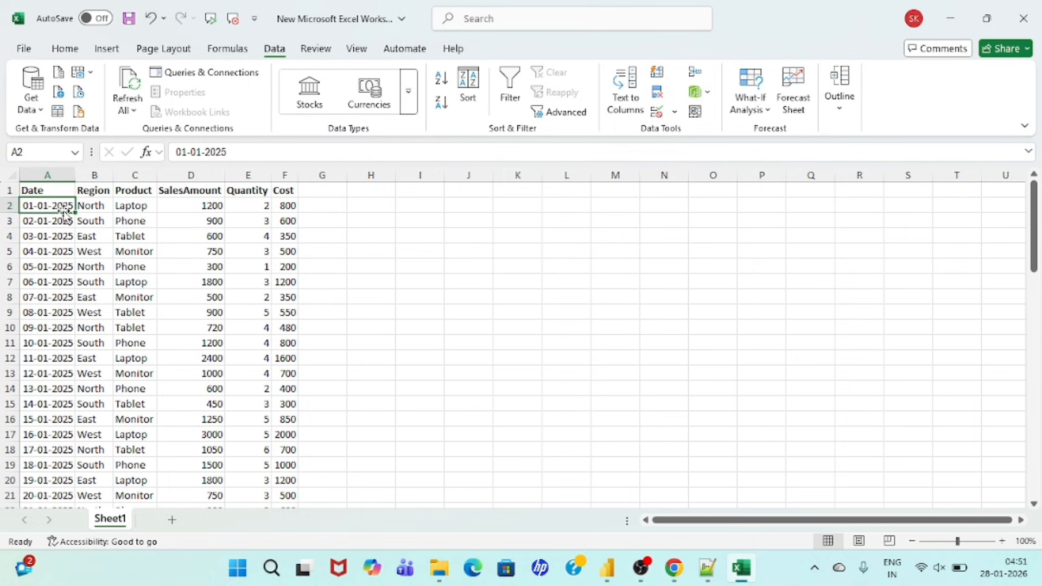
Step: Rename Sheet1 as Sales_Data, and save and close the workbook
right_click(121, 526)
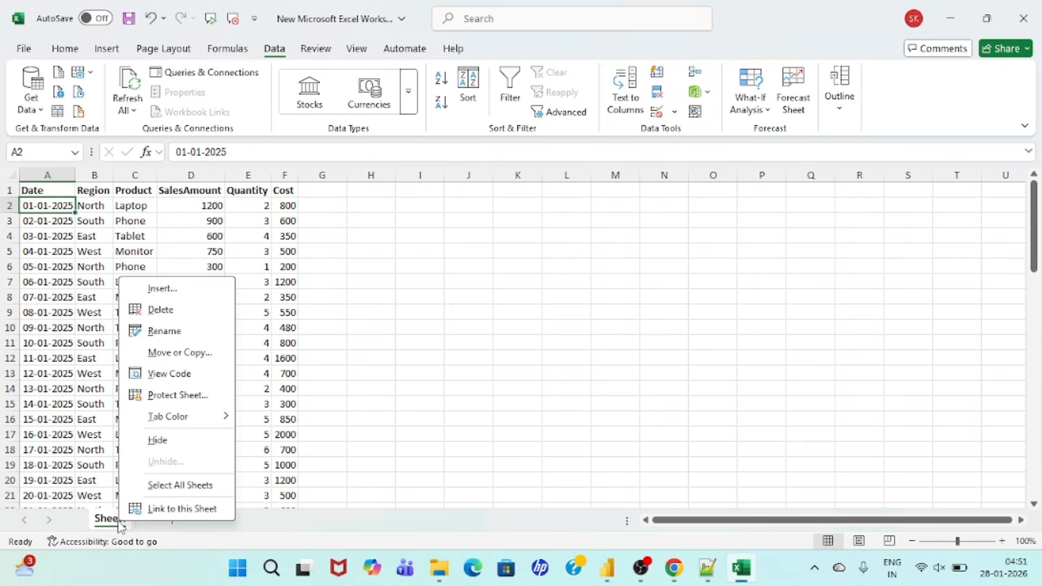
click(173, 331)
text(Sal)
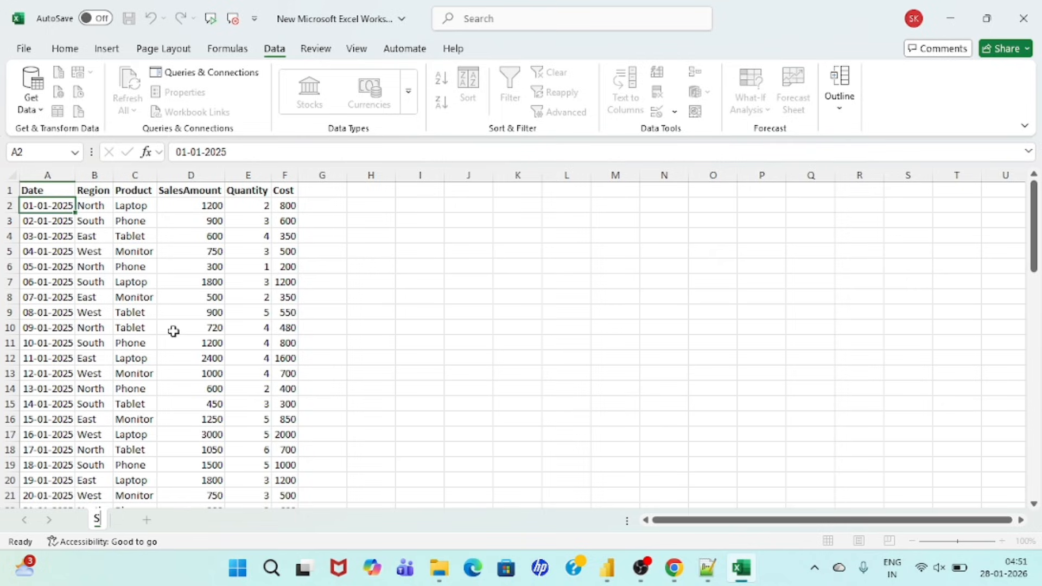
text(_Data)
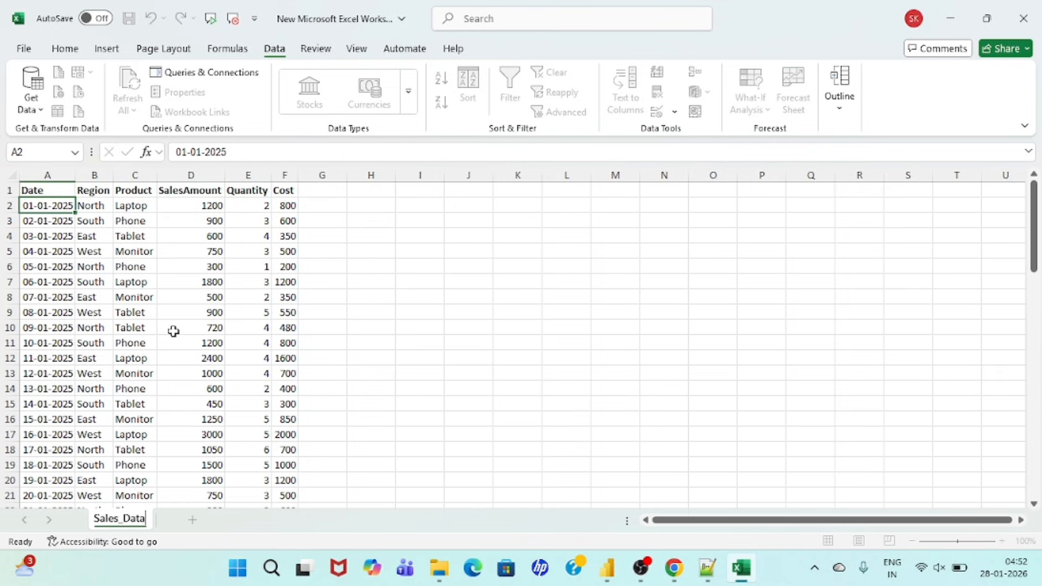
key(Return)
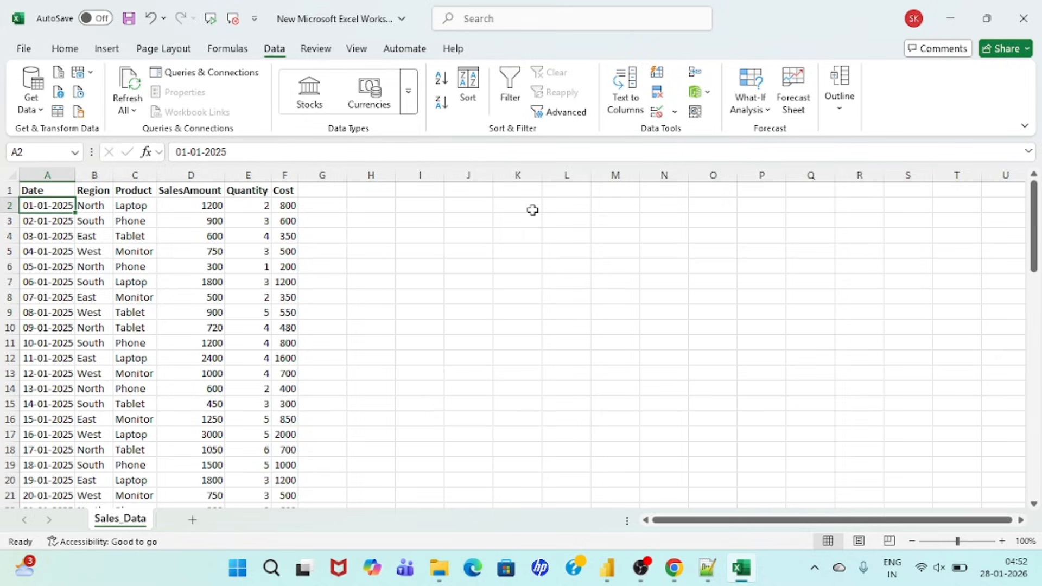
key(ctrl+s)
click(1024, 18)
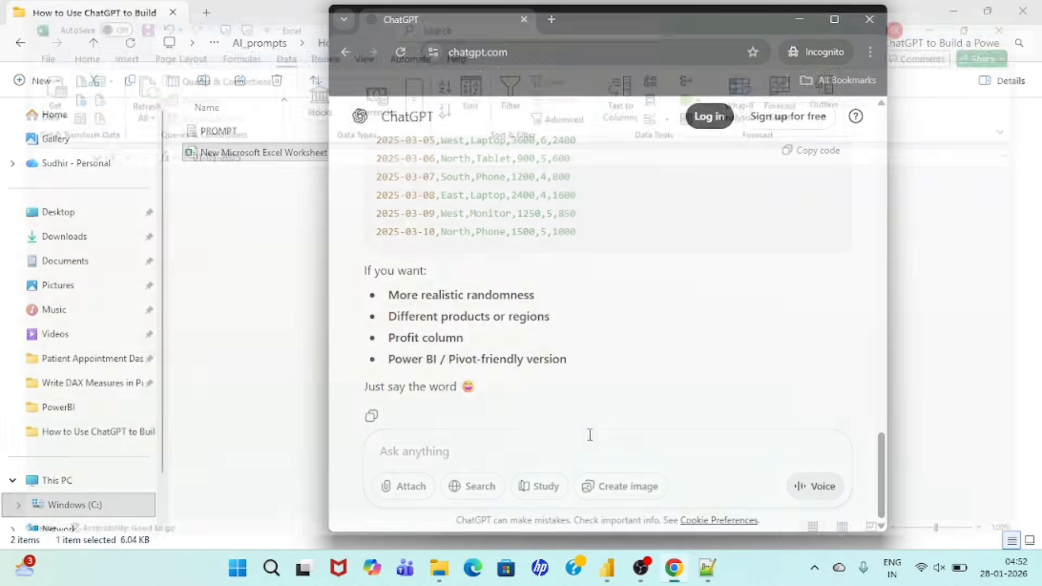
Step: Switch to File Explorer and rename the New Microsoft Excel Worksheet file as Sales_Data
mouse_move(473, 568)
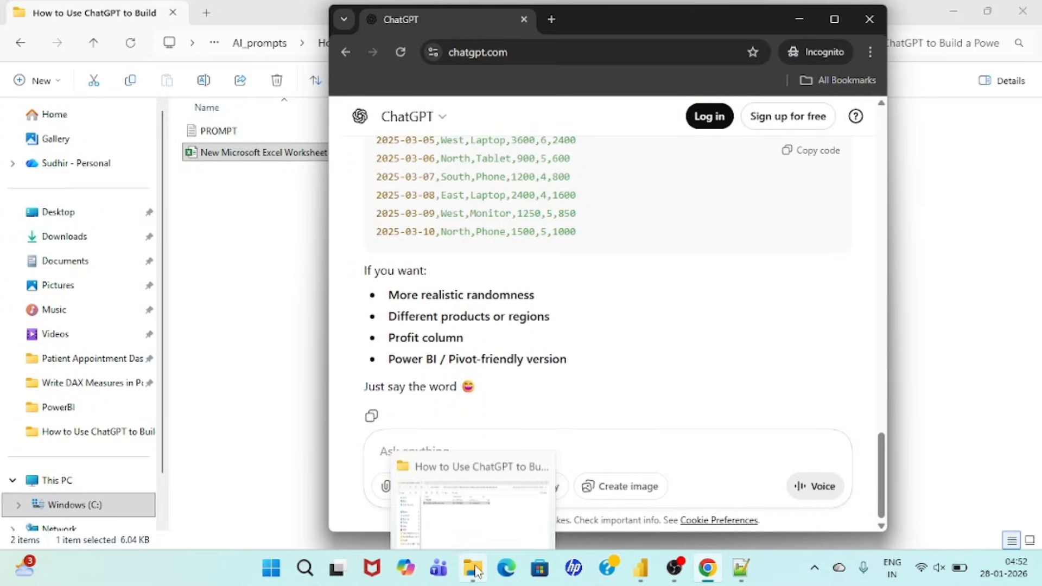
click(492, 501)
click(303, 150)
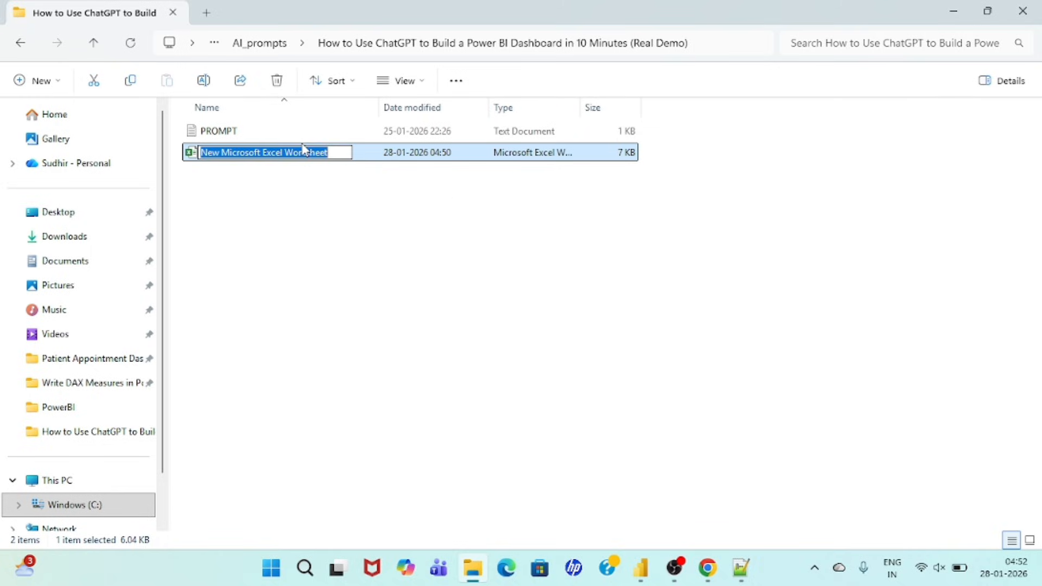
text(Sale)
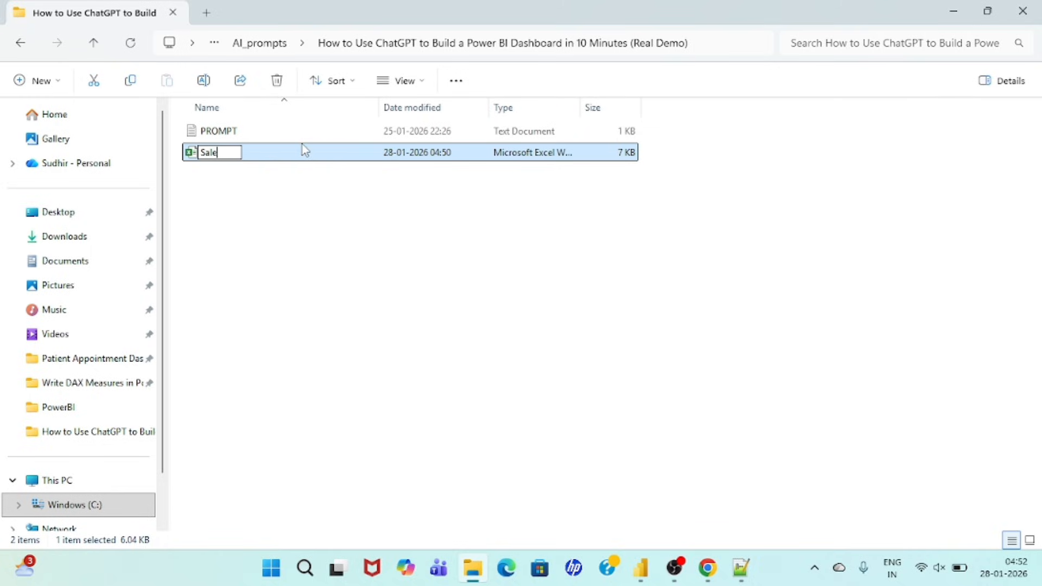
text(s_)
text(Dara)
key(BackSpace)
key(BackSpace)
text(ta)
key(Return)
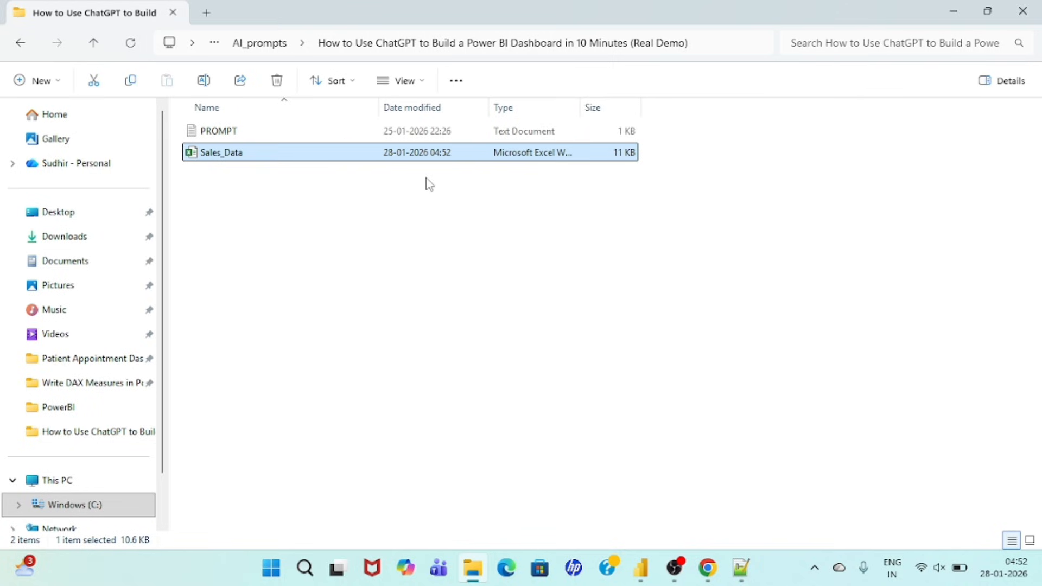
click(477, 249)
Step: Switch to Power BI Desktop, load the Sales_Data sheet from the Sales_Data.xlsx workbook, and expand its field list
click(648, 567)
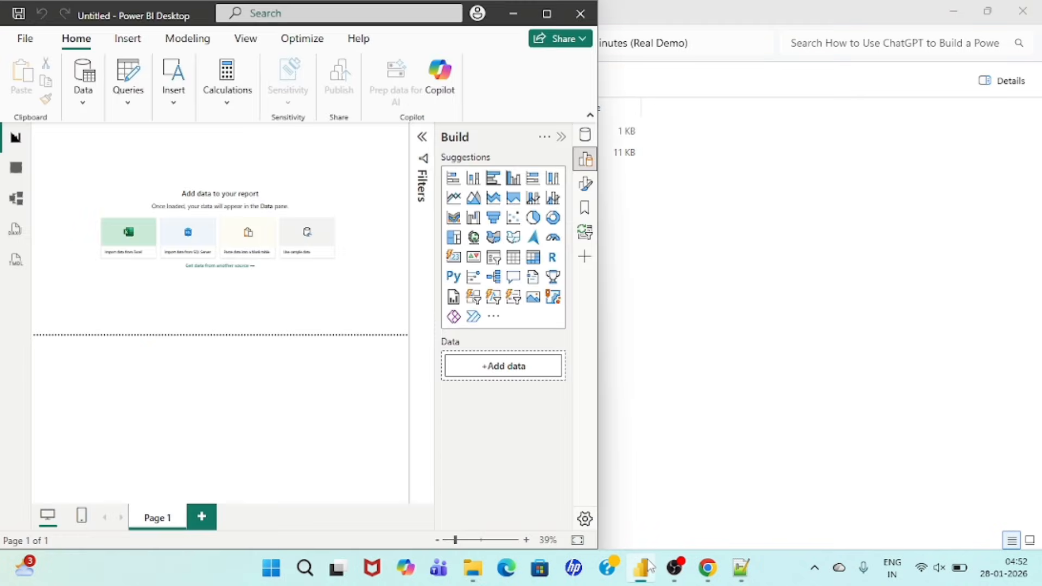
click(85, 104)
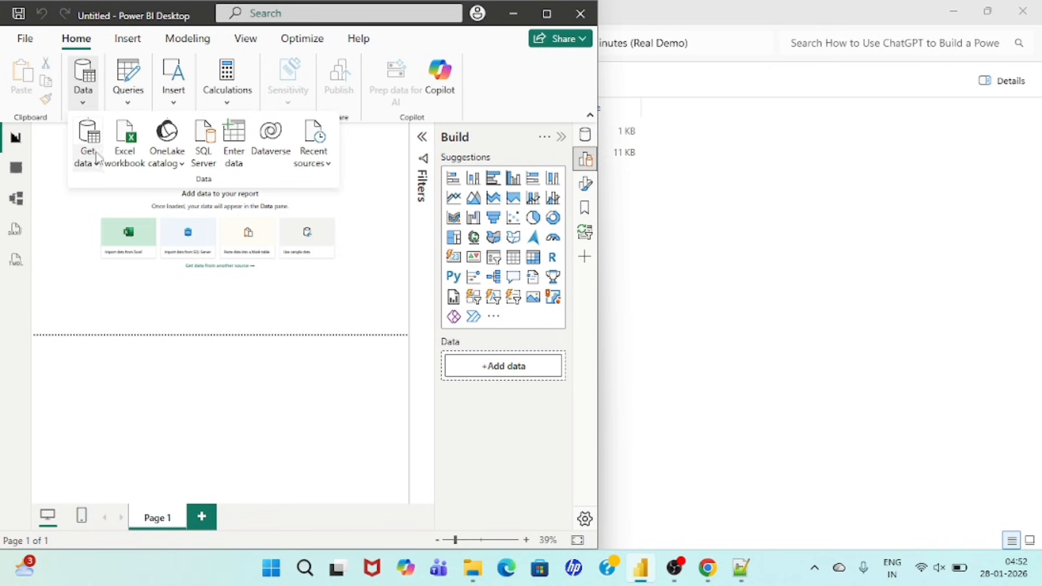
click(125, 159)
click(386, 339)
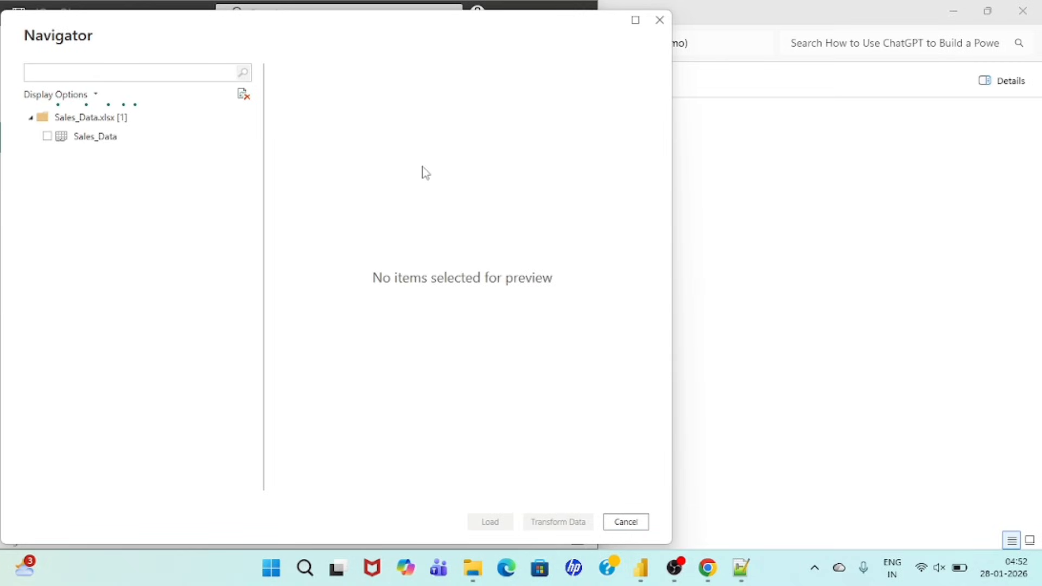
click(47, 136)
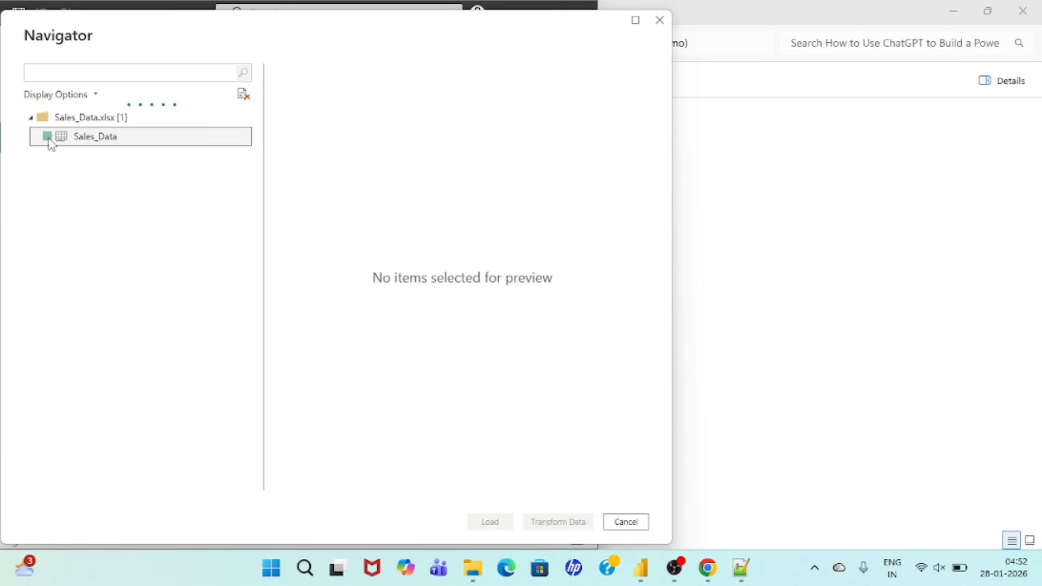
click(490, 522)
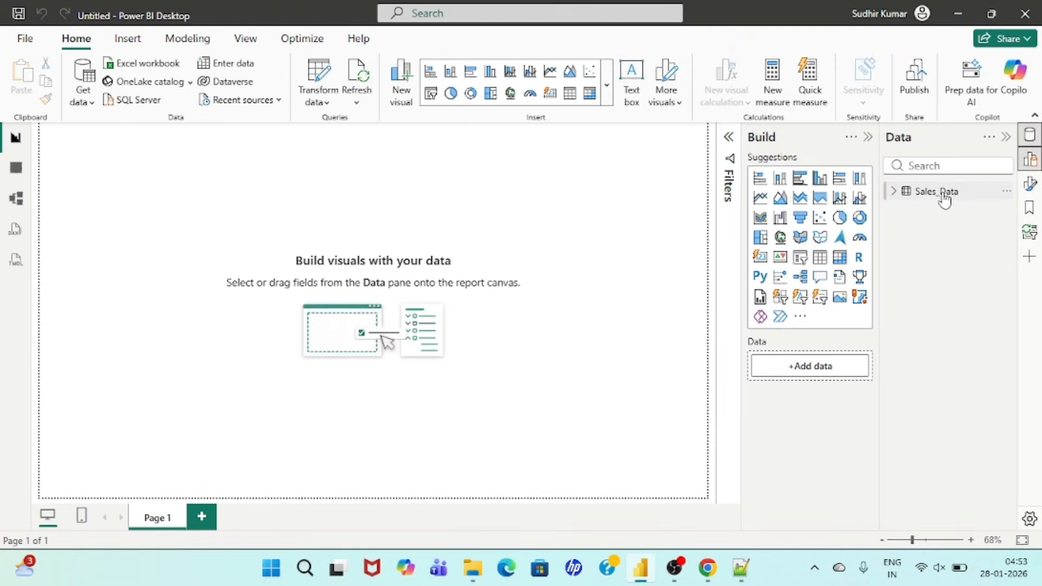
click(894, 193)
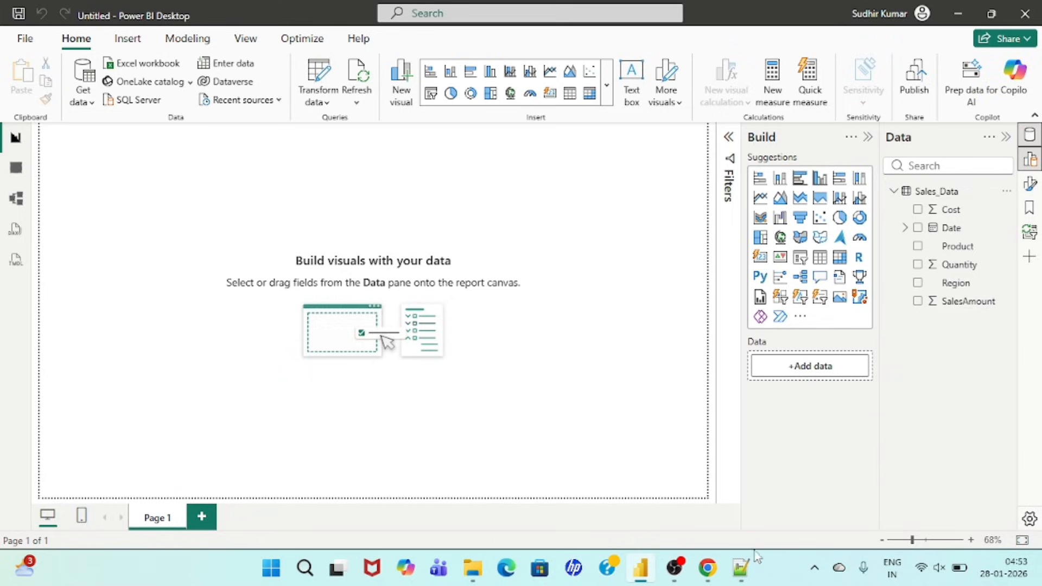
Step: Switch to PROMPT.txt in Notepad++ and review the second prompt's dataset columns and business goal
click(707, 568)
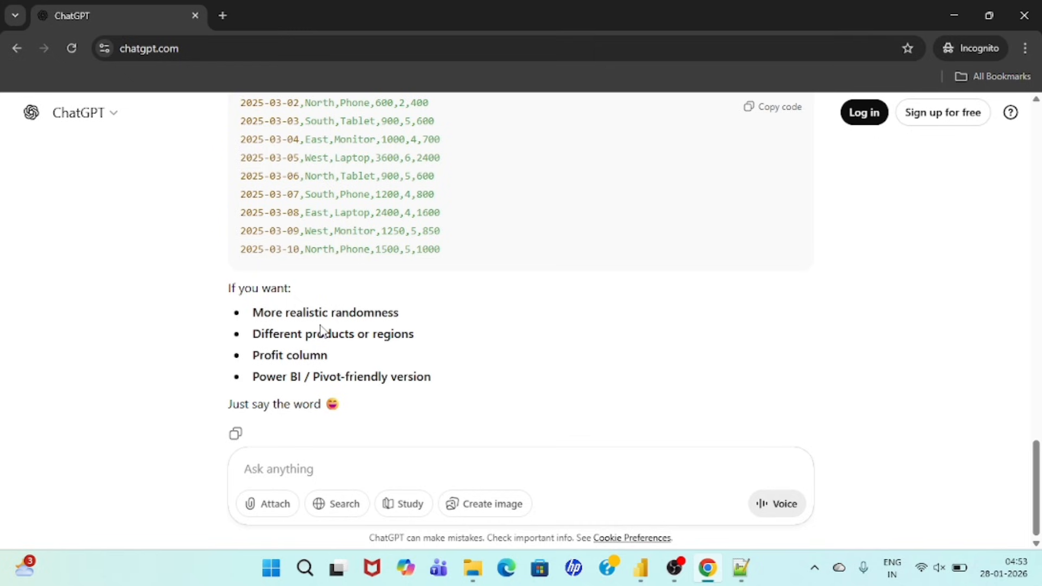
click(742, 567)
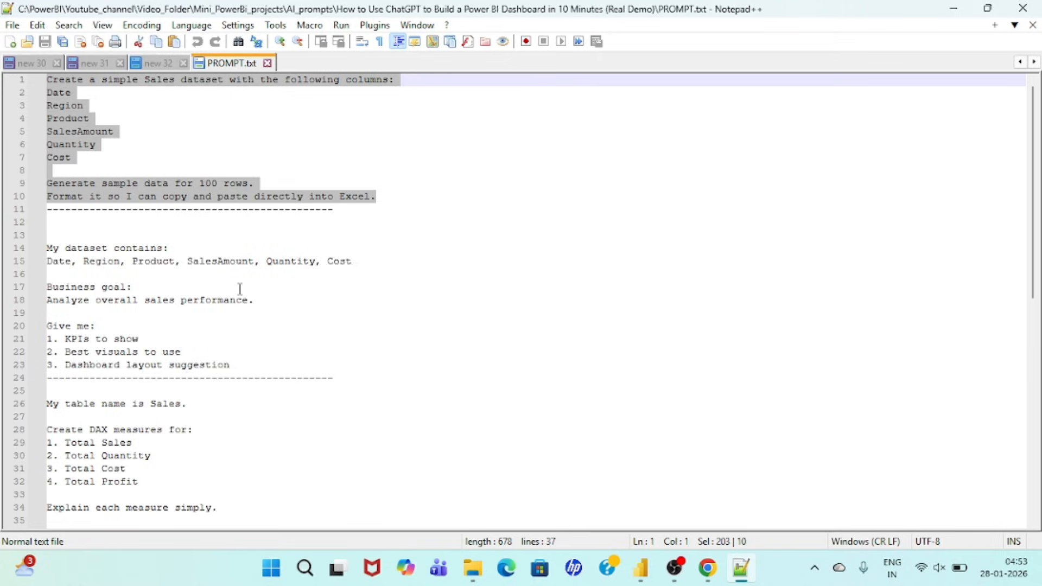
scroll(240, 288, down, 1)
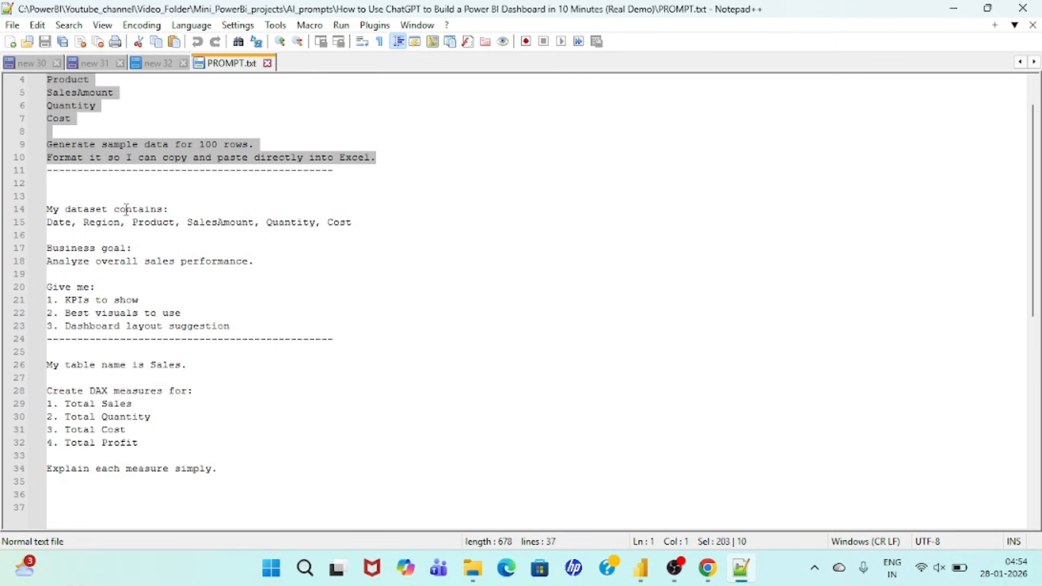
double_click(54, 222)
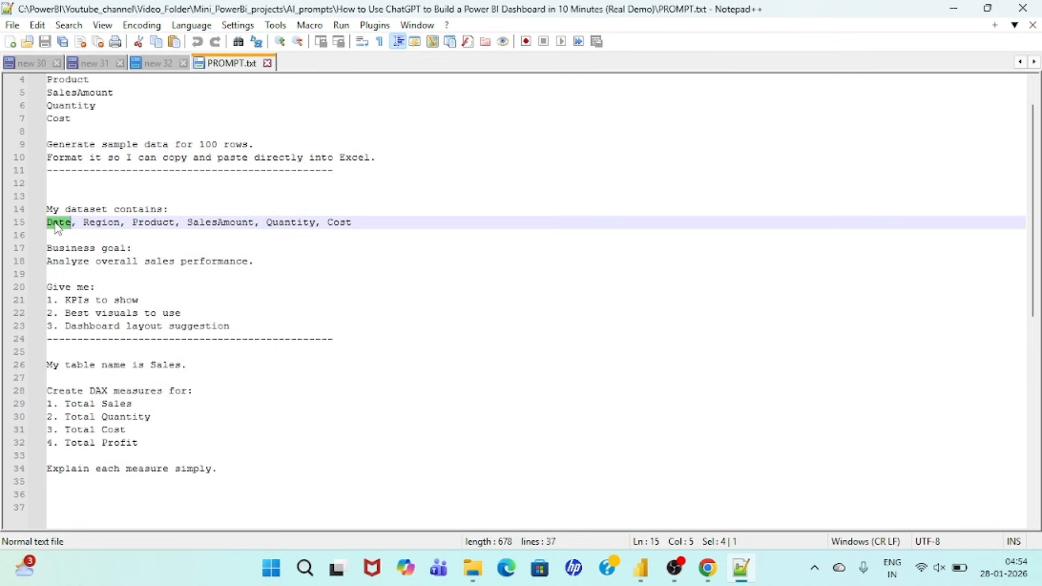
click(54, 223)
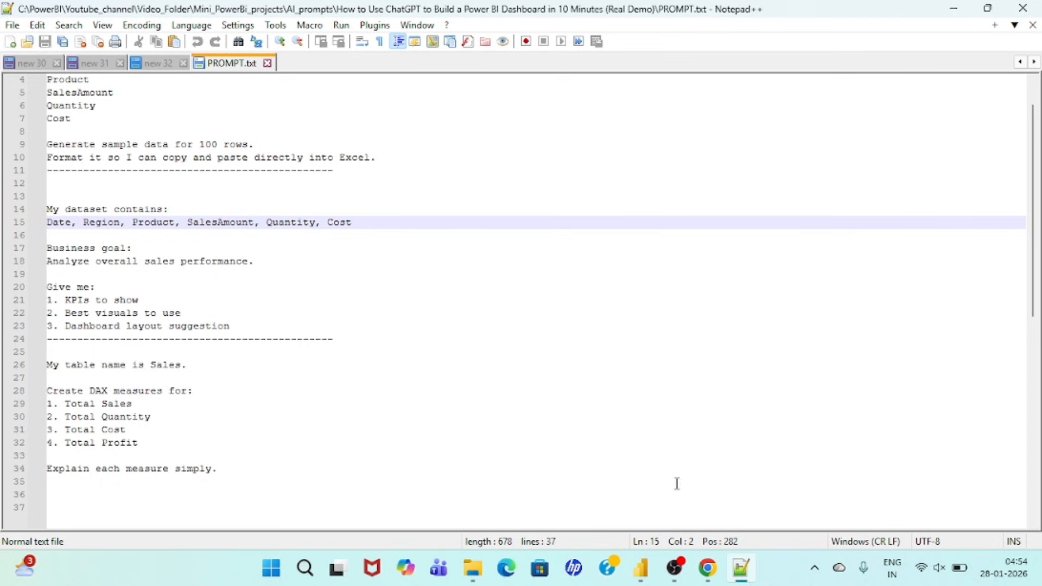
click(640, 570)
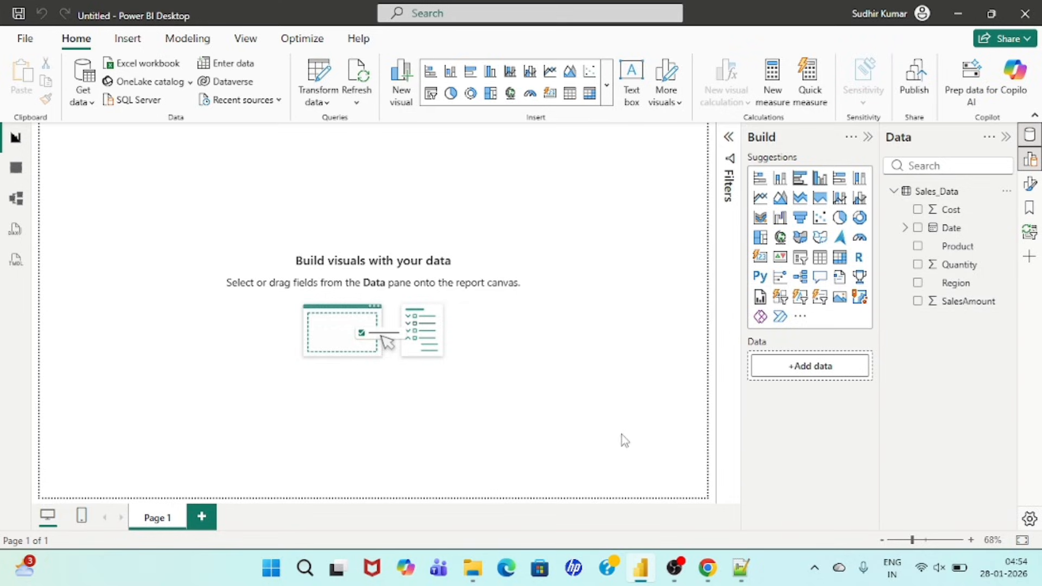
click(708, 570)
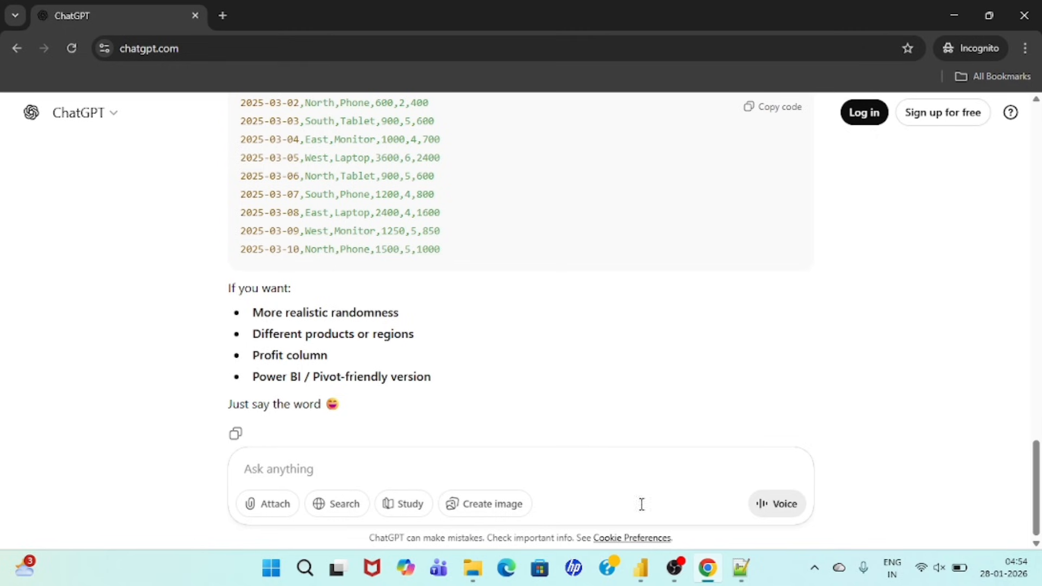
click(747, 576)
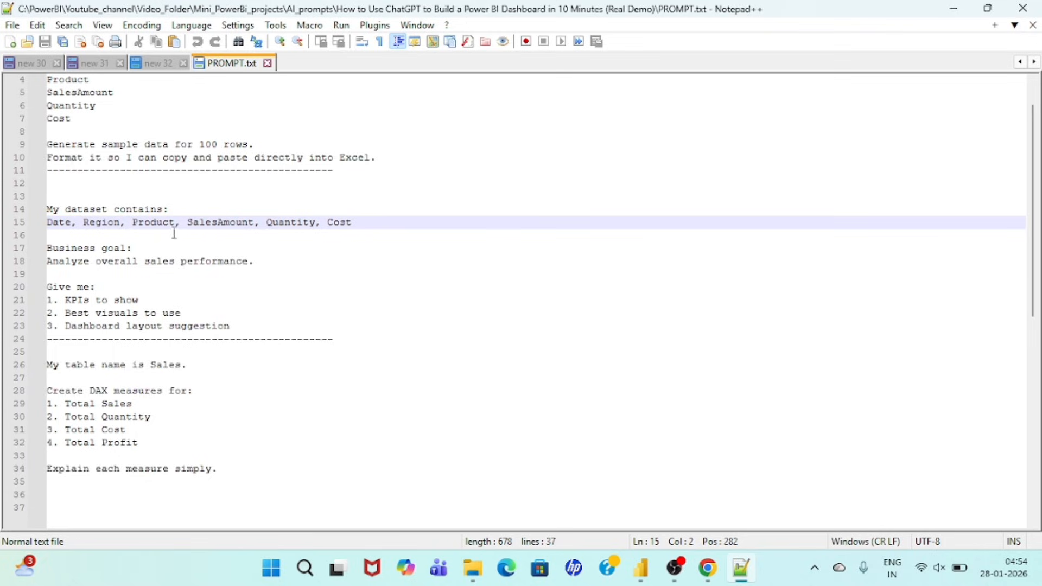
drag(50, 247, 136, 252)
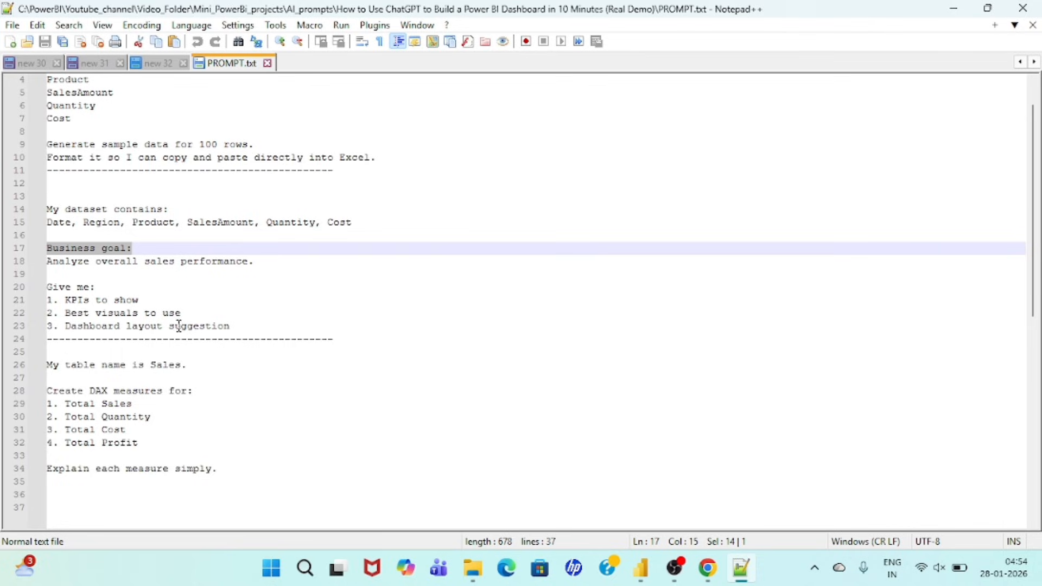
Step: Copy the prompt from "My dataset contains:" through "Dashboard layout suggestion", paste it into ChatGPT in Chrome, and submit it
click(242, 326)
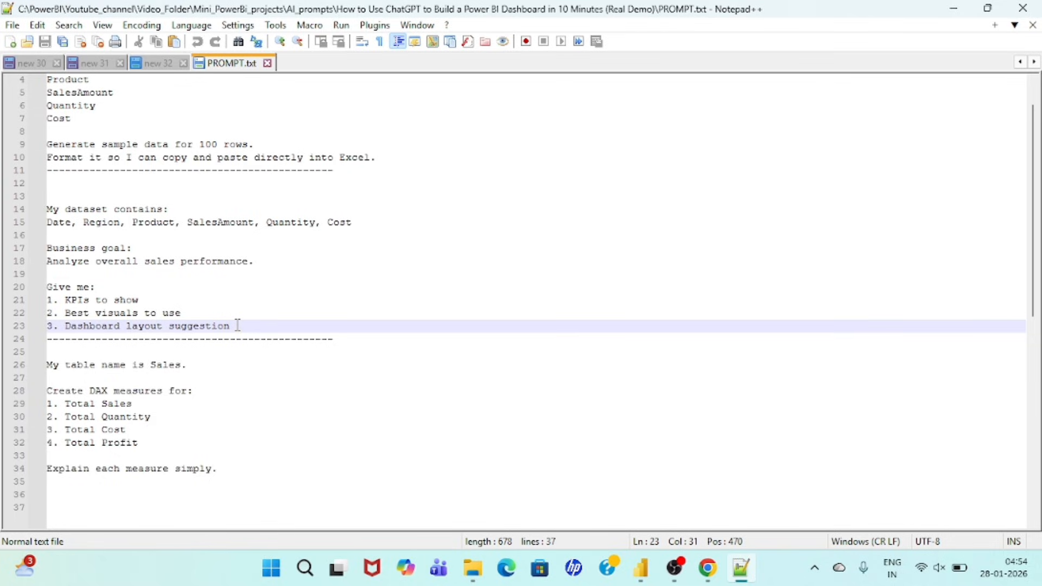
drag(235, 325, 37, 219)
key(ctrl+c)
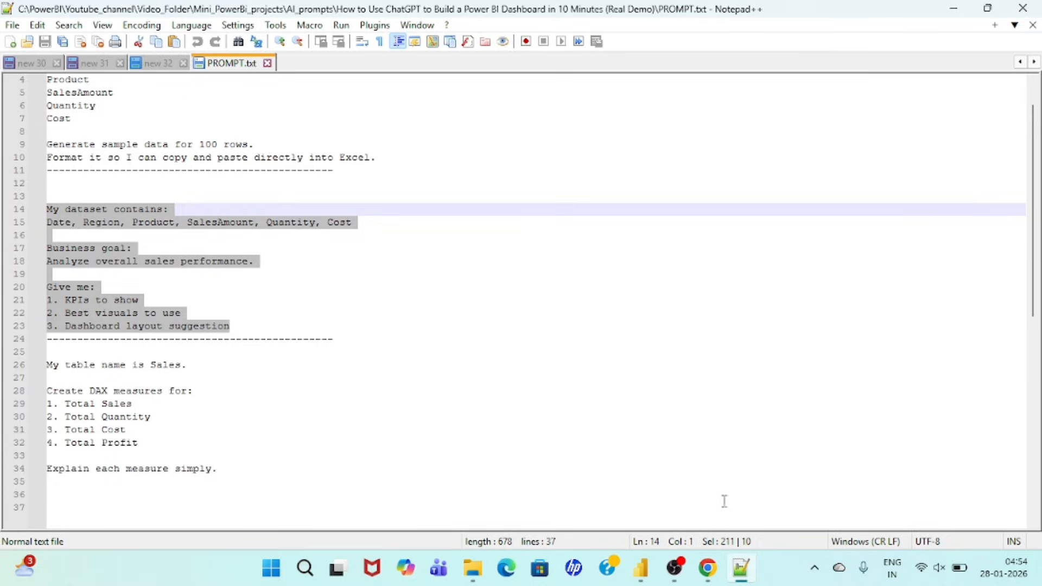
click(708, 570)
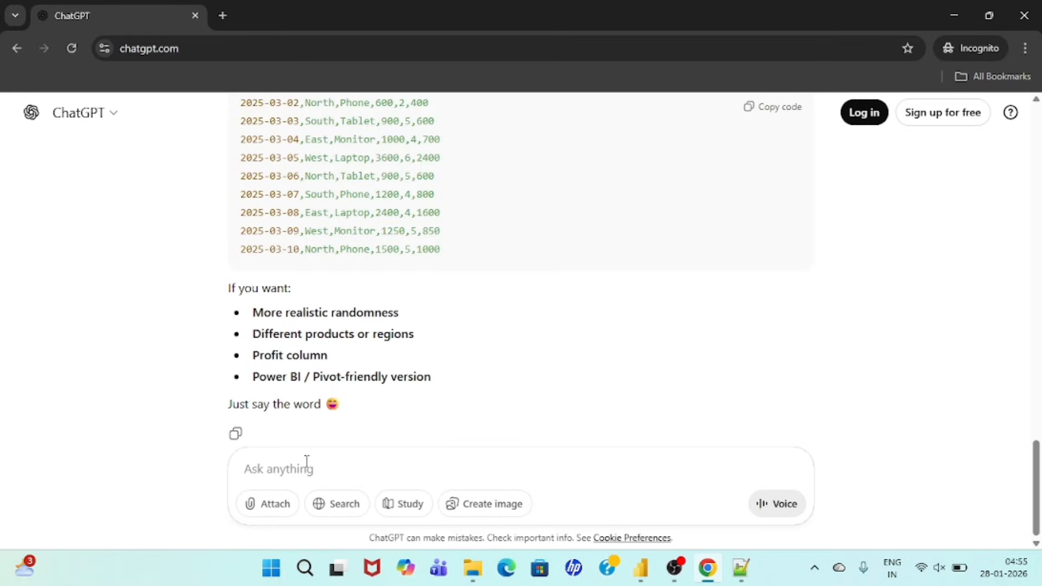
click(307, 461)
key(ctrl+v)
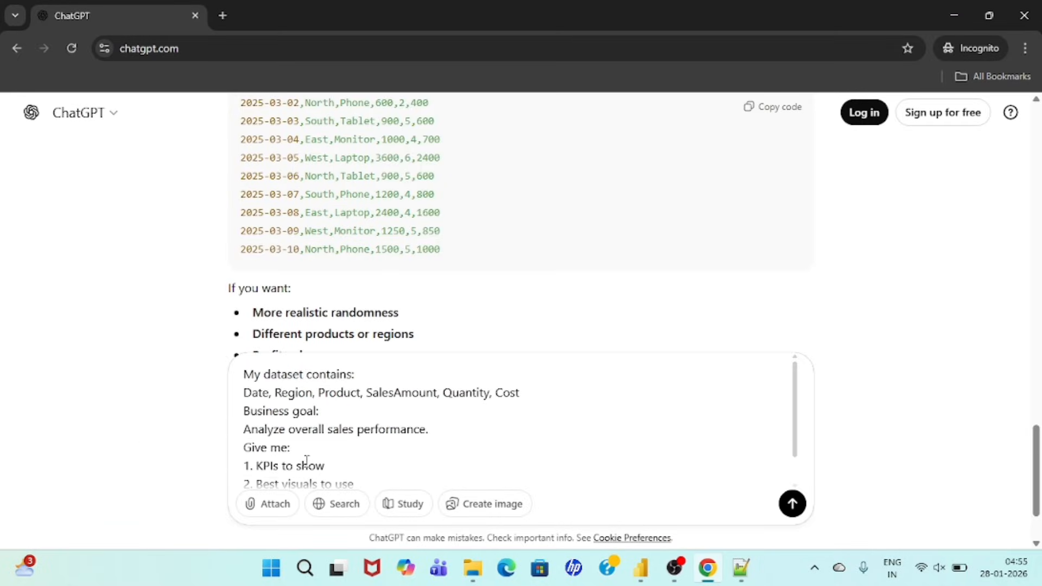
key(Return)
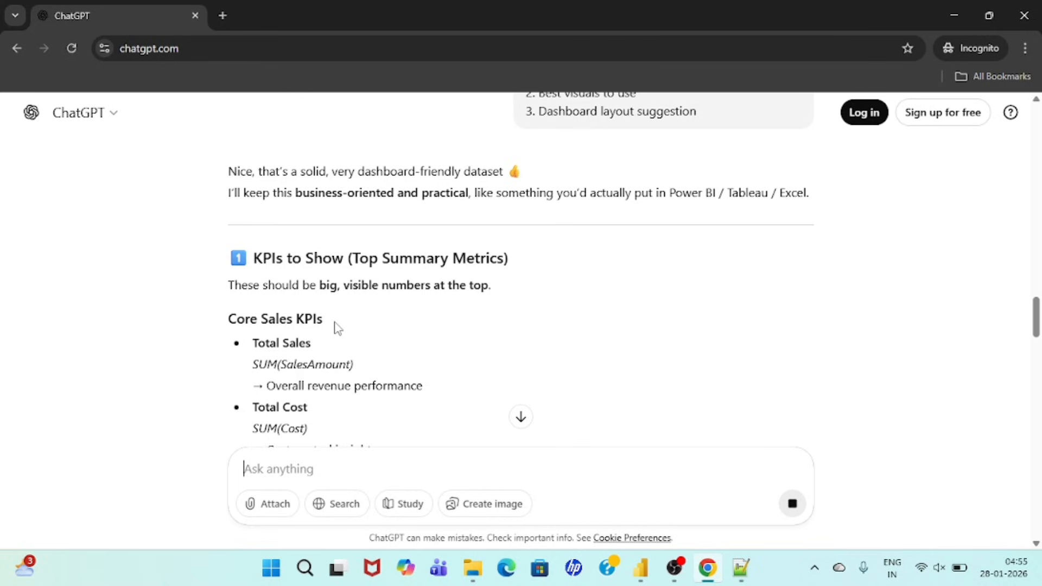
Step: Review the core sales and performance KPIs suggested in ChatGPT's response
scroll(380, 352, down, 2)
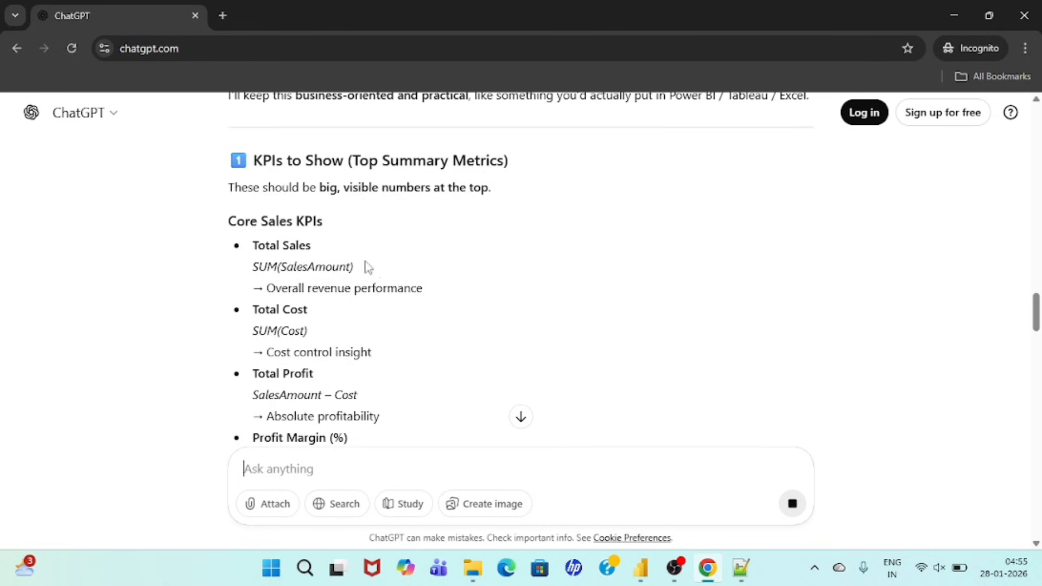
scroll(320, 241, up, 3)
scroll(323, 240, down, 3)
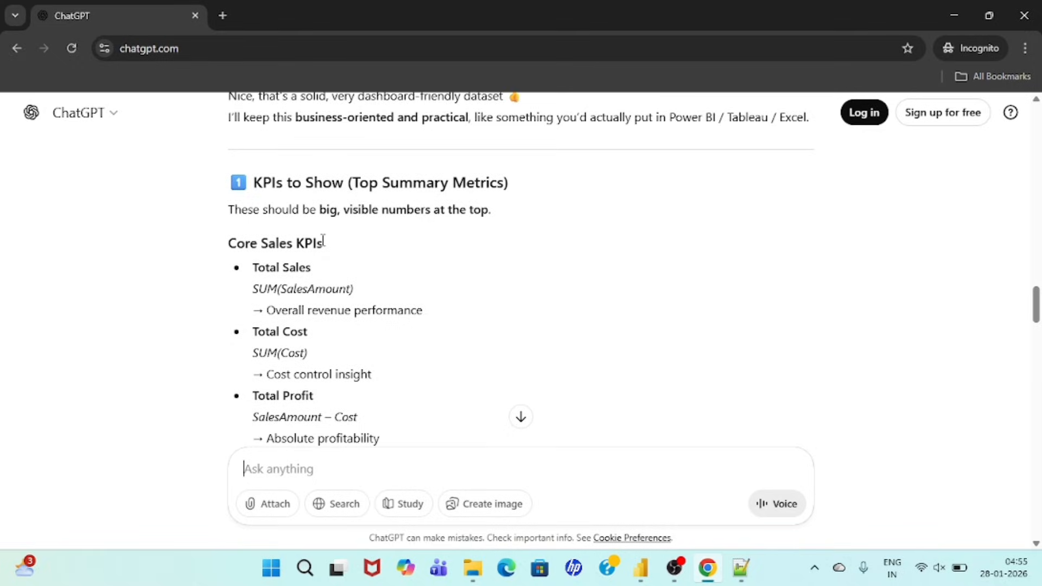
scroll(323, 240, down, 1)
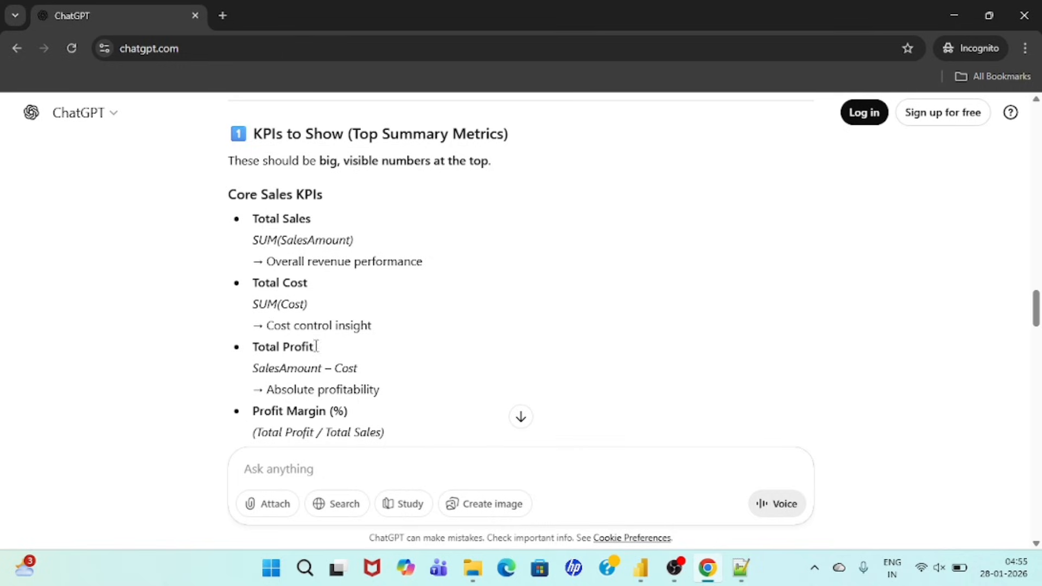
scroll(360, 359, down, 3)
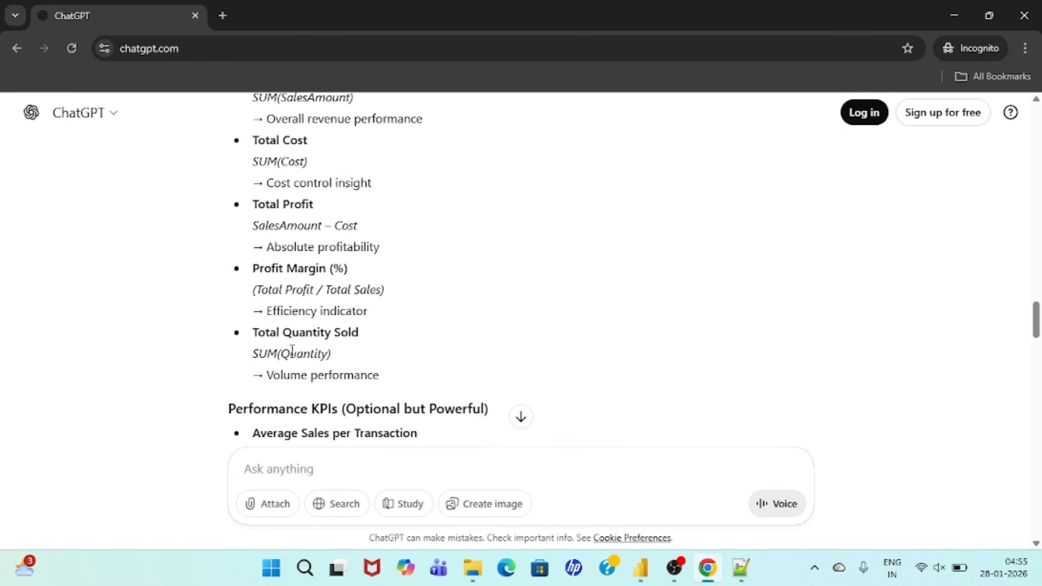
scroll(292, 350, down, 1)
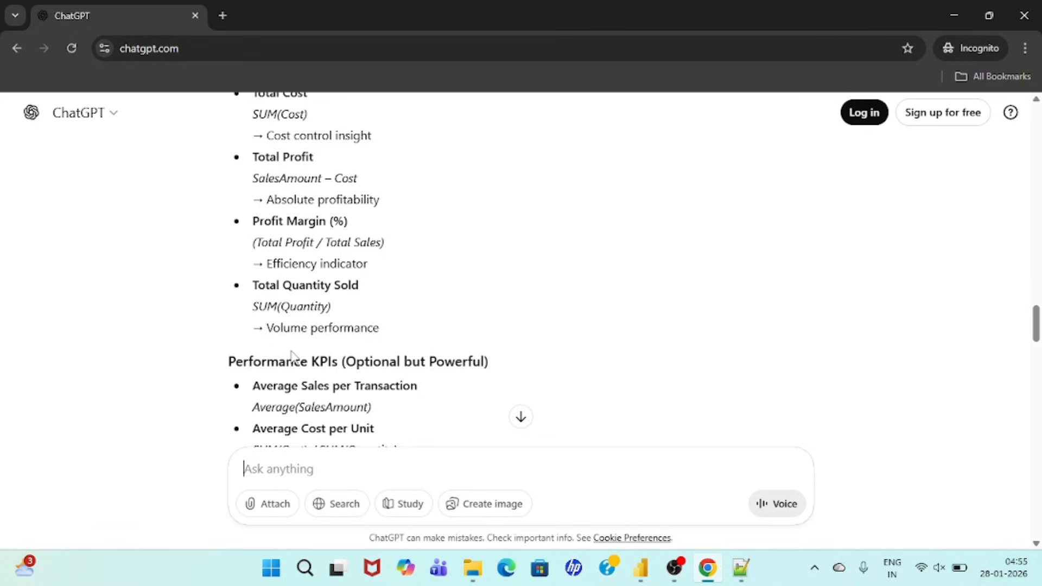
scroll(292, 357, down, 3)
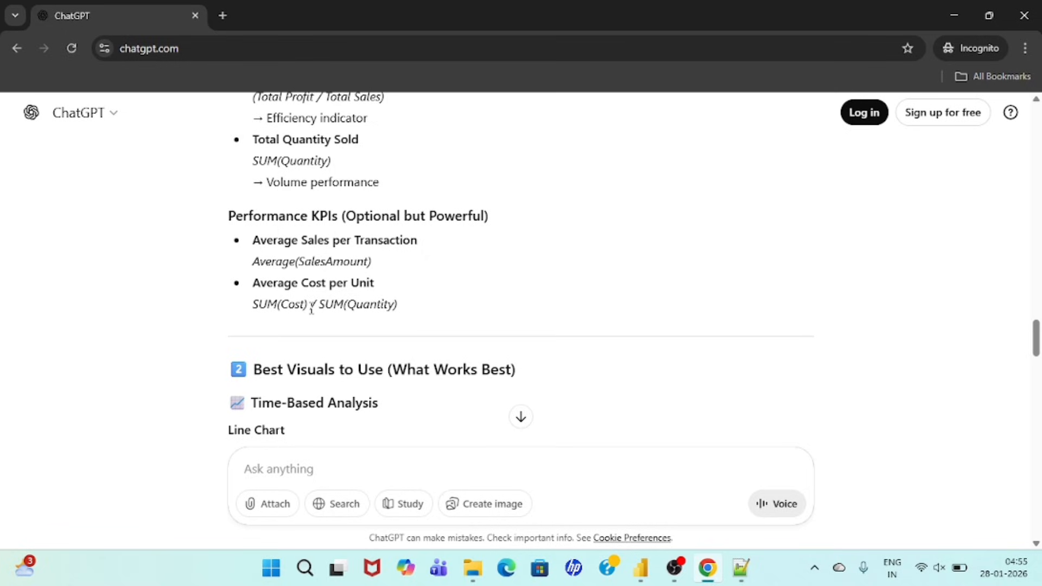
Step: Review ChatGPT's suggested visuals for time-based analysis, regional performance, product performance, and sales vs cost vs profit
scroll(311, 307, down, 1)
scroll(332, 279, down, 3)
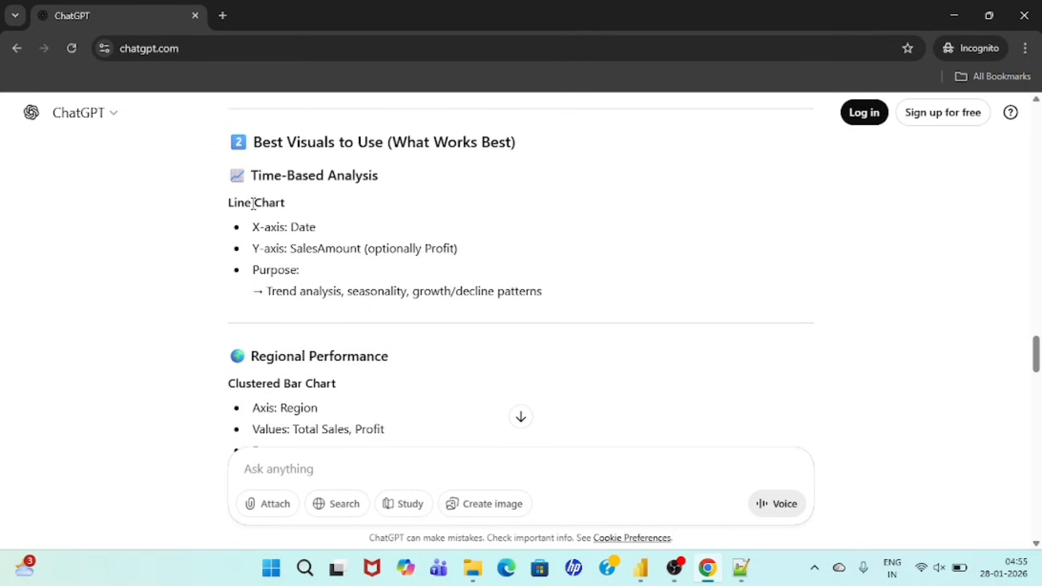
drag(229, 203, 312, 214)
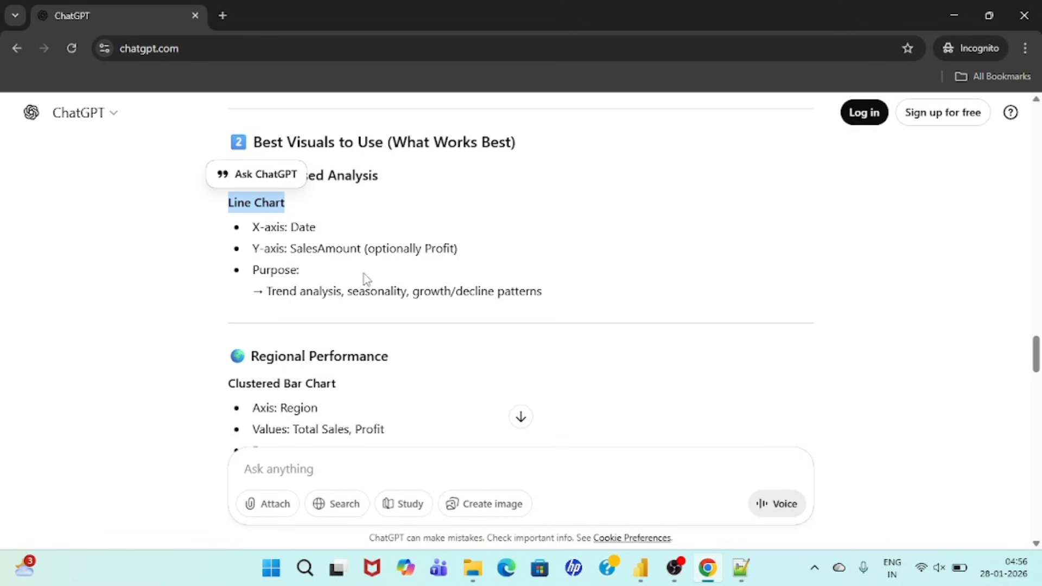
scroll(350, 255, down, 2)
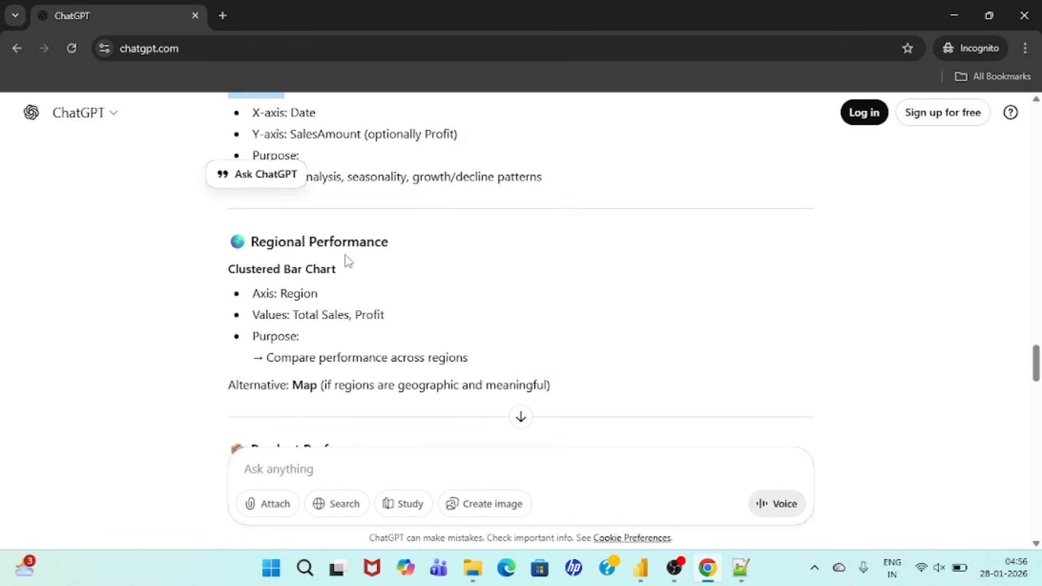
scroll(371, 286, down, 3)
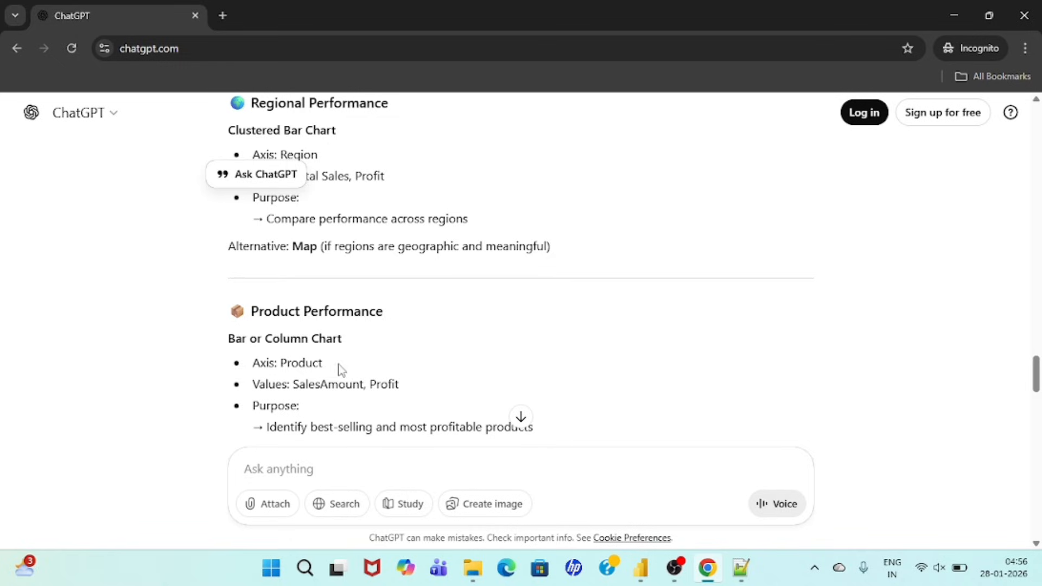
scroll(334, 369, down, 1)
scroll(333, 369, down, 2)
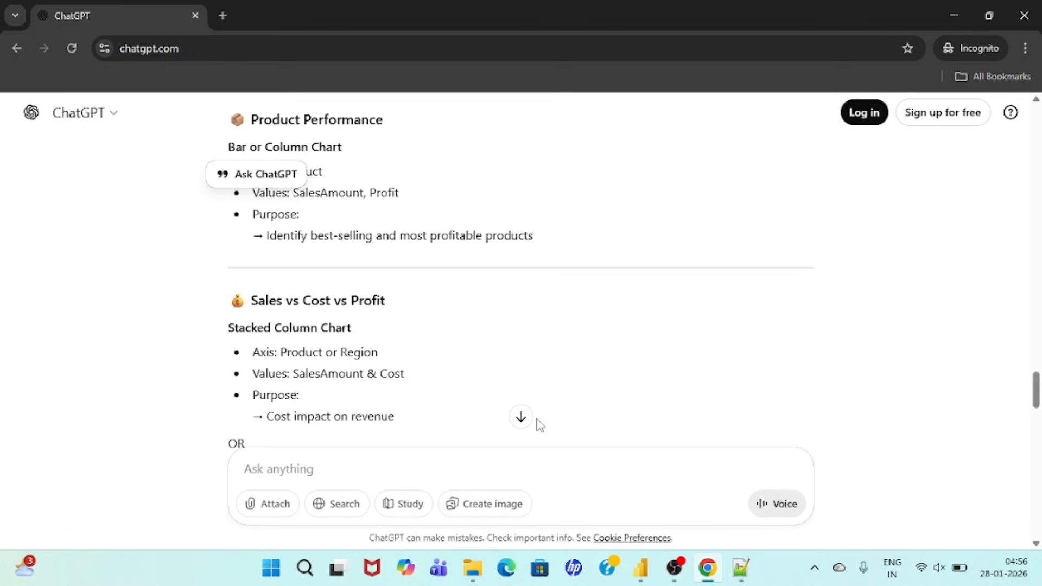
Step: Go back to the Core Sales KPIs in ChatGPT's response and examine the Total Profit definition
scroll(478, 378, up, 3)
scroll(476, 375, up, 10)
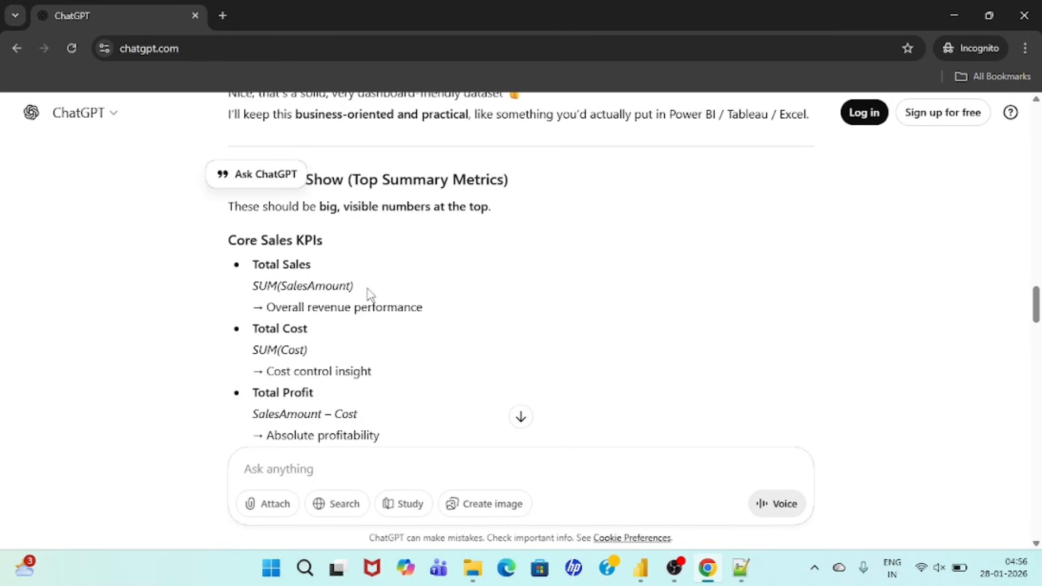
scroll(387, 400, down, 2)
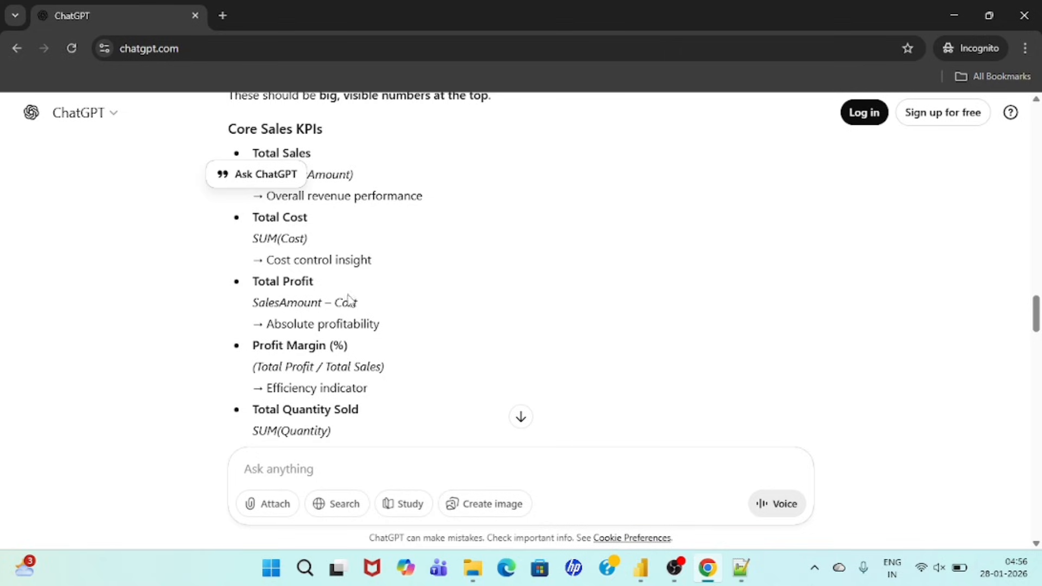
triple_click(268, 283)
click(268, 286)
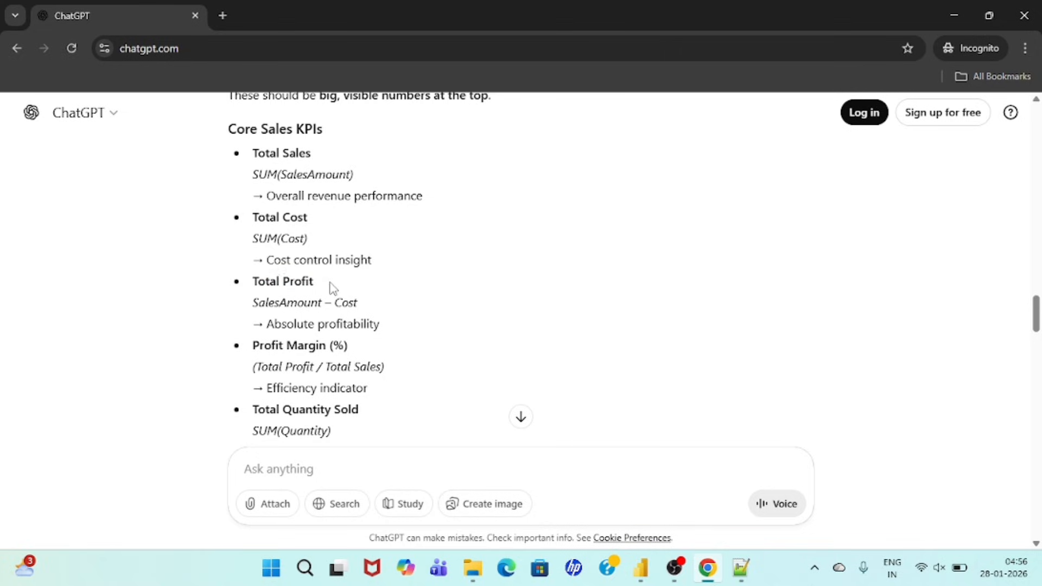
triple_click(269, 287)
click(270, 288)
Step: Review the DAX measures prompt in PROMPT.txt in Notepad++, and compare it with the core KPIs in ChatGPT in Chrome
click(740, 565)
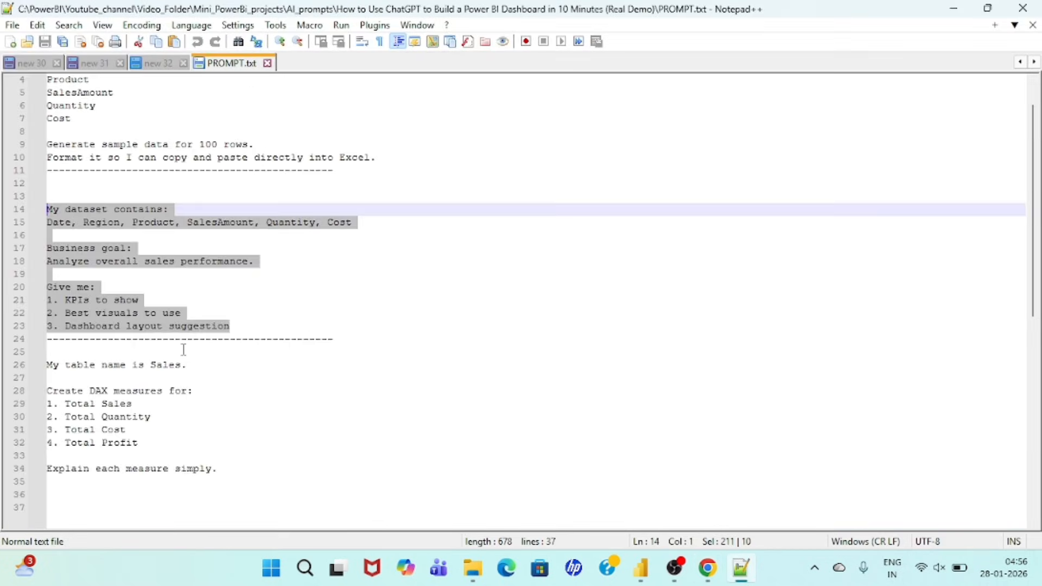
scroll(184, 348, down, 4)
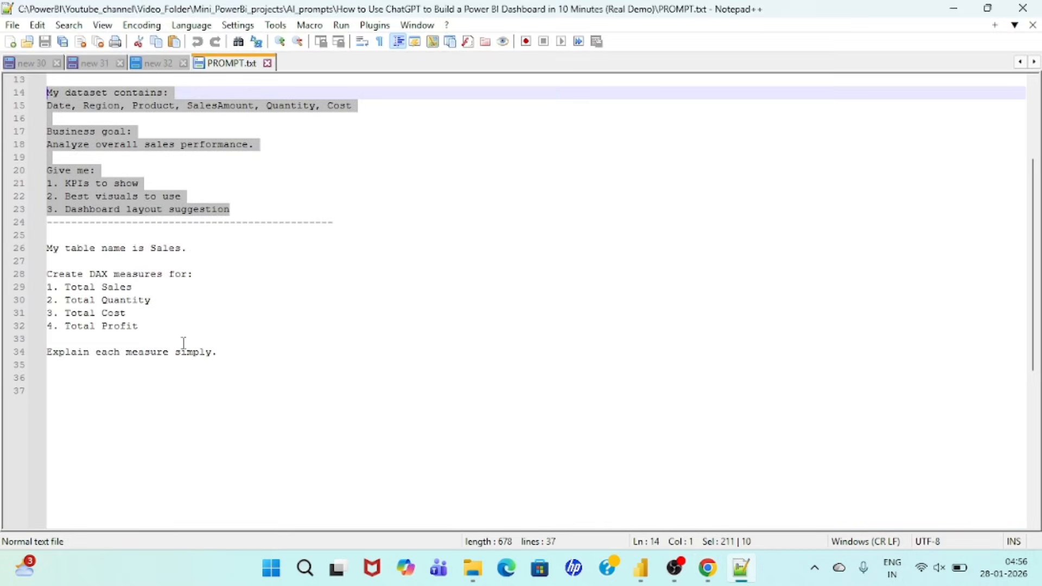
click(184, 343)
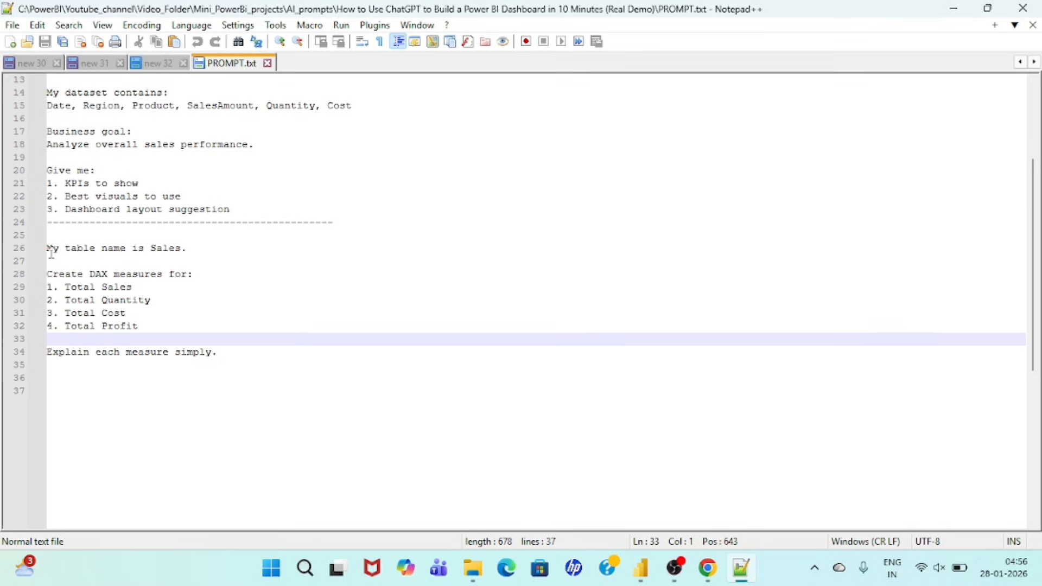
drag(190, 250, 59, 237)
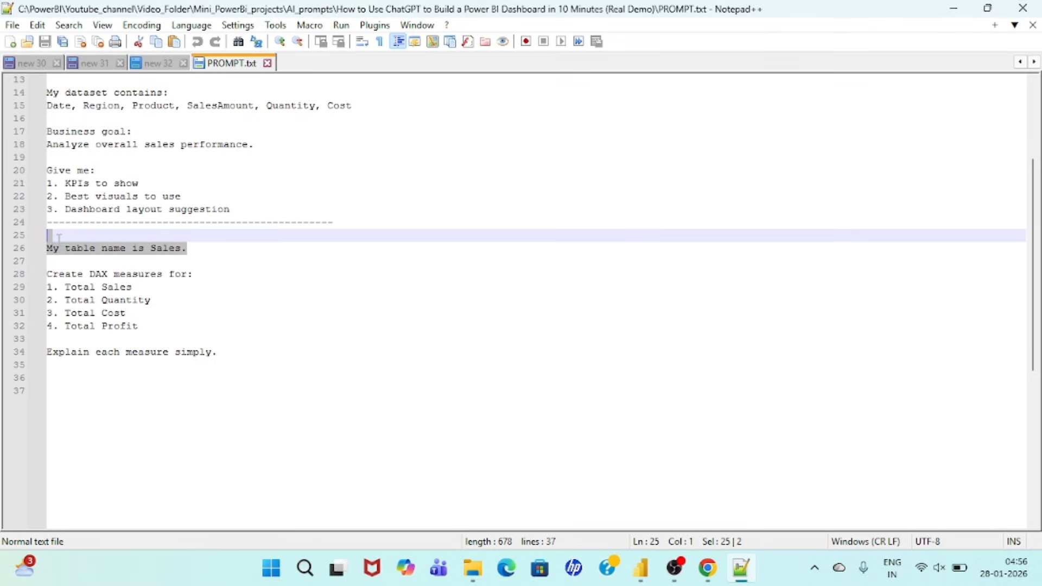
click(193, 275)
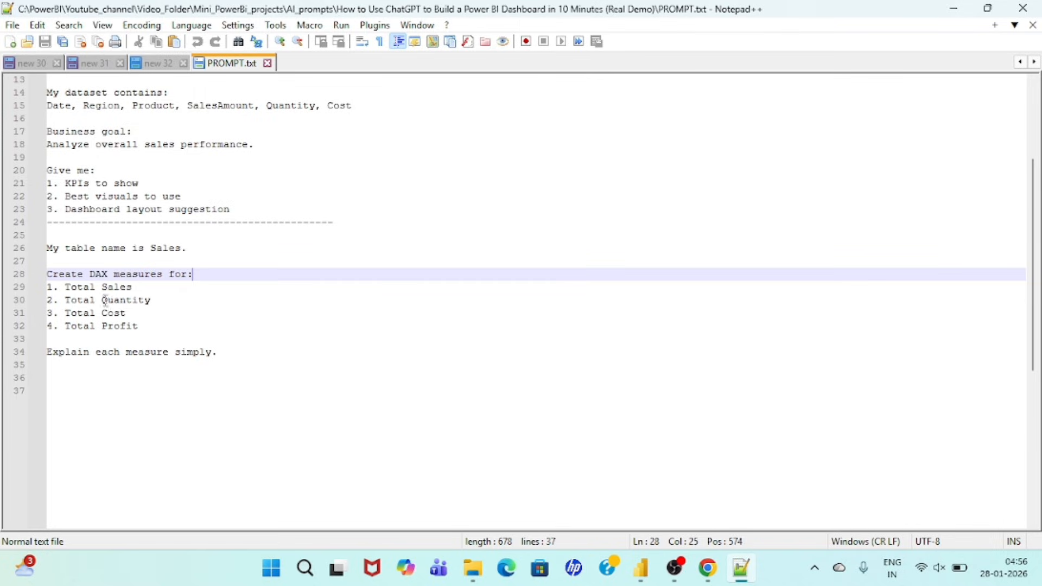
click(154, 327)
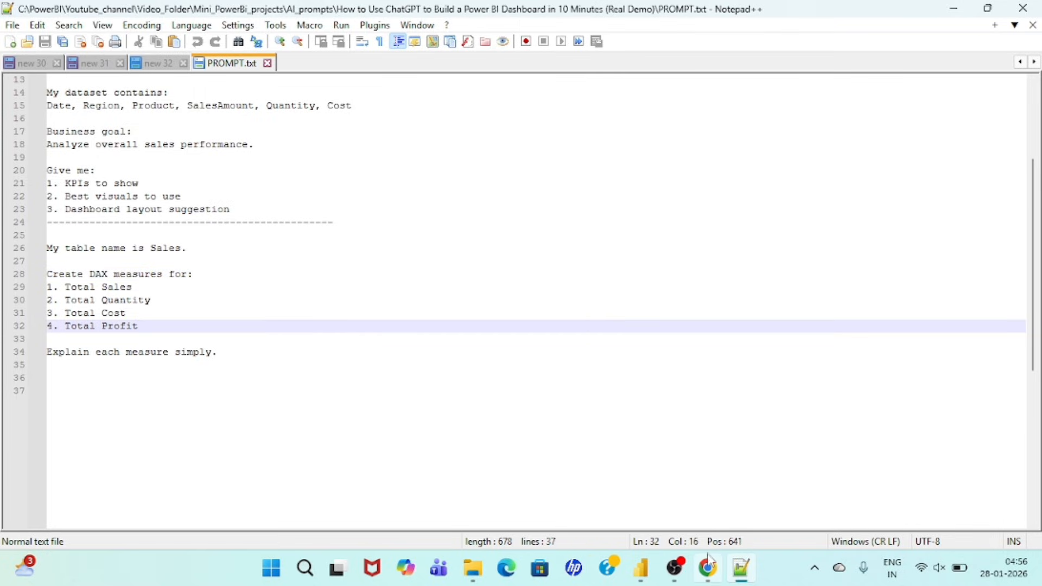
click(626, 453)
scroll(412, 351, down, 1)
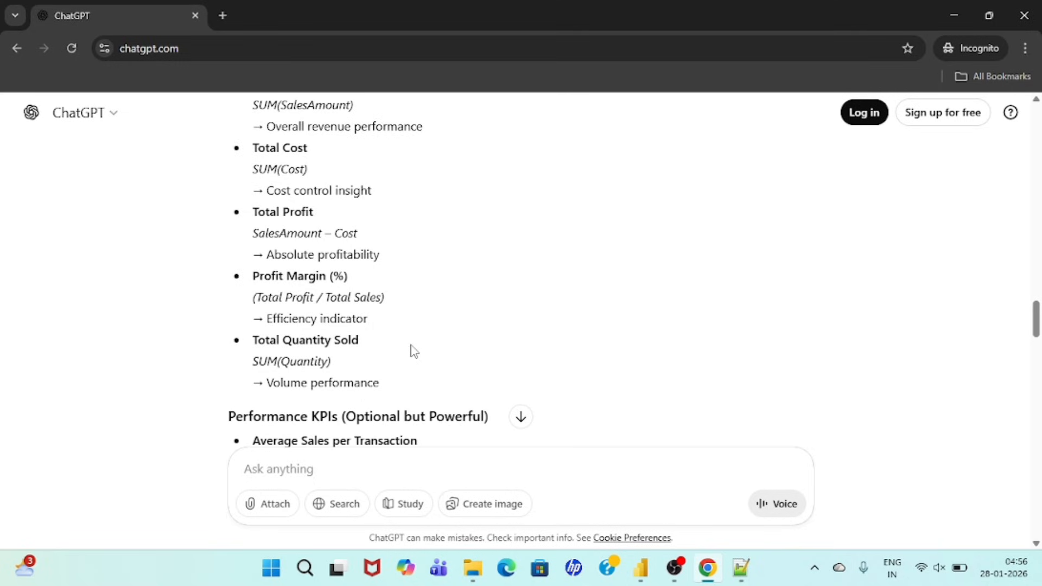
Step: Copy the Notepad++ prompt from "My table name is Sales." through "Explain each measure simply.", paste it into ChatGPT in Chrome, and submit it
click(743, 569)
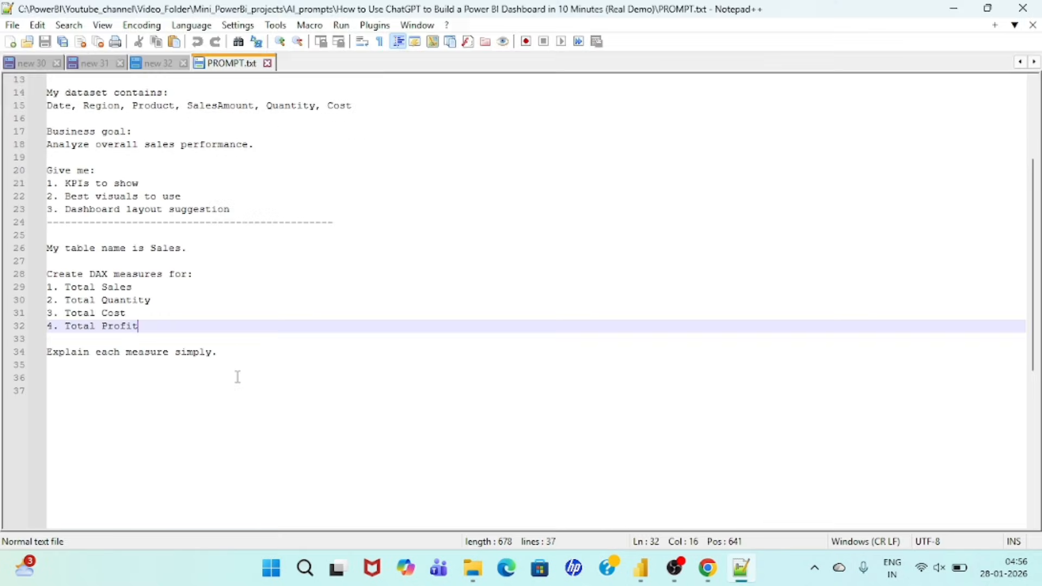
drag(238, 360, 48, 235)
key(ctrl+c)
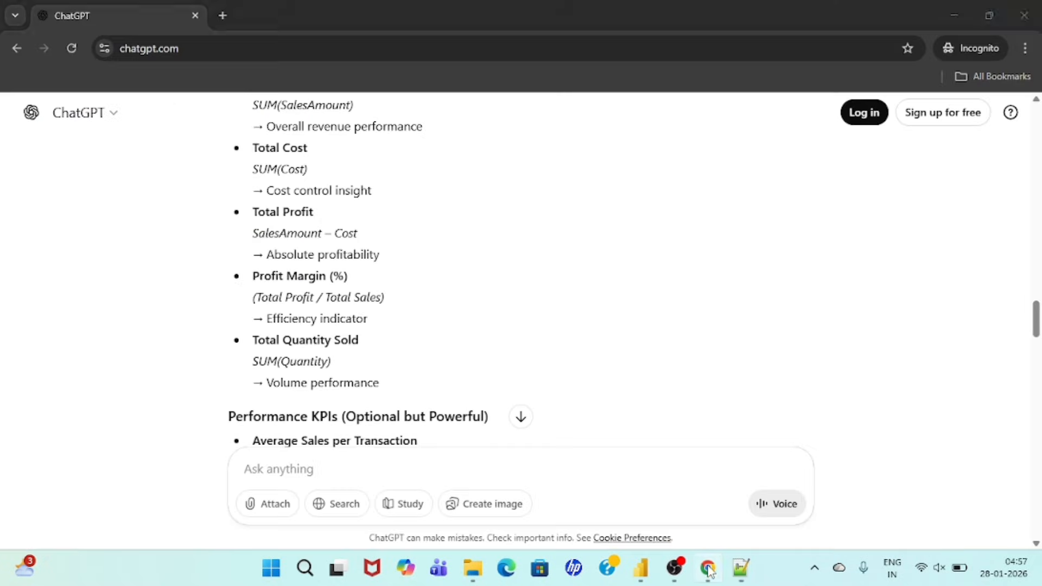
click(707, 568)
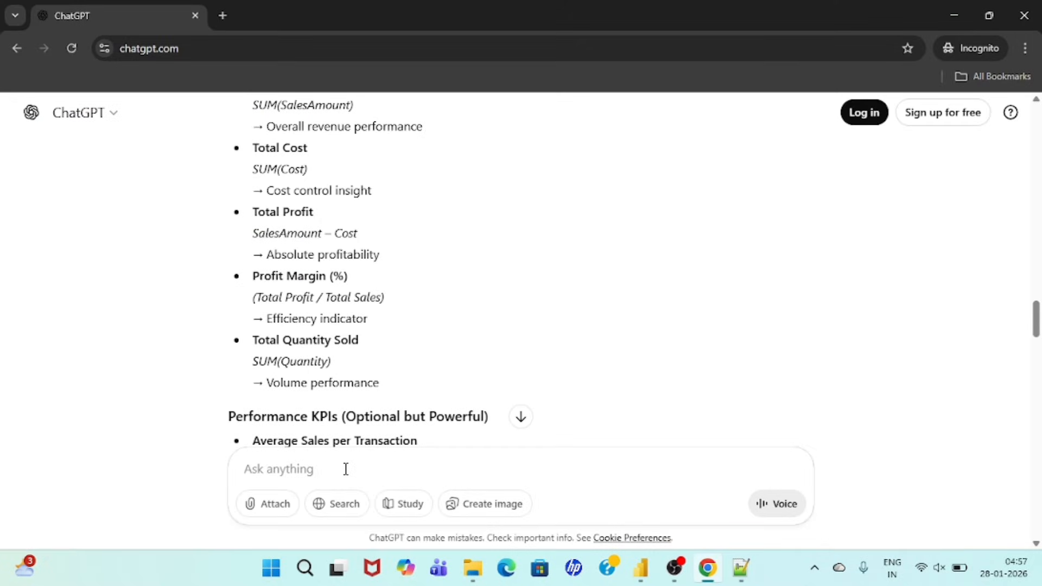
key(ctrl+v)
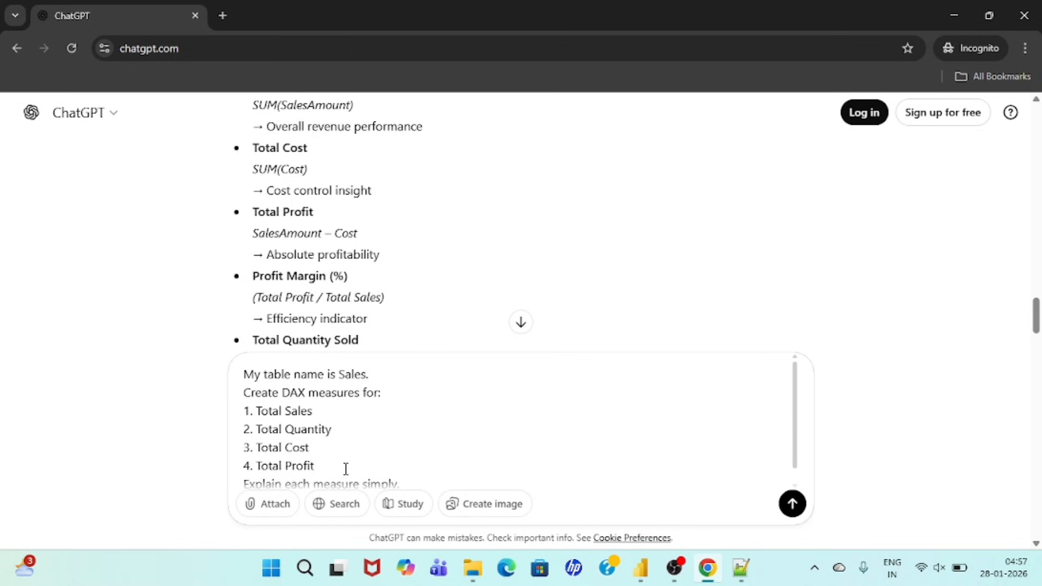
key(Return)
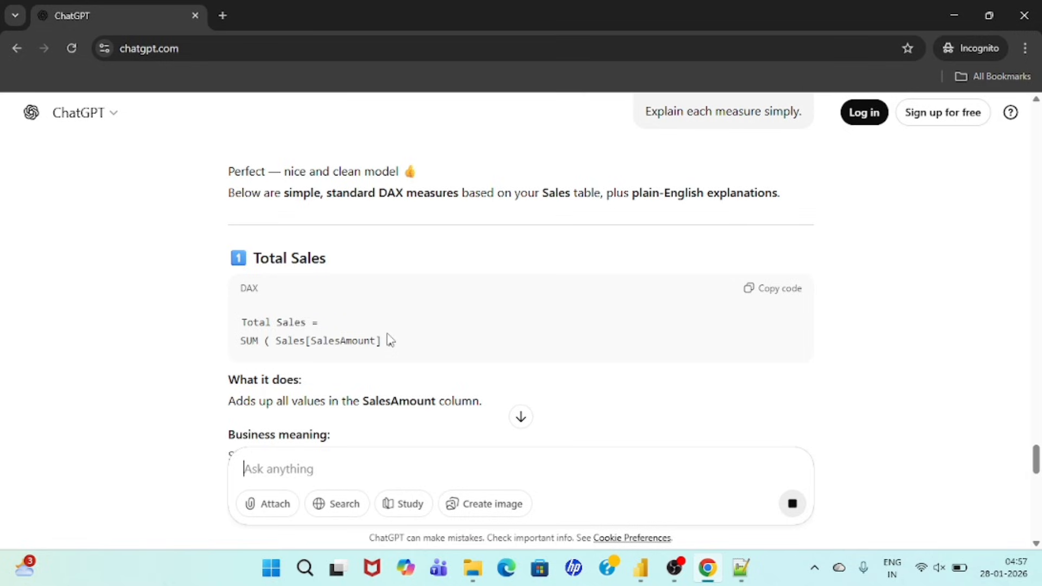
Step: Review the DAX formulas and explanations for Total Sales, Total Quantity, Total Cost and Total Profit in ChatGPT's response
scroll(388, 339, down, 2)
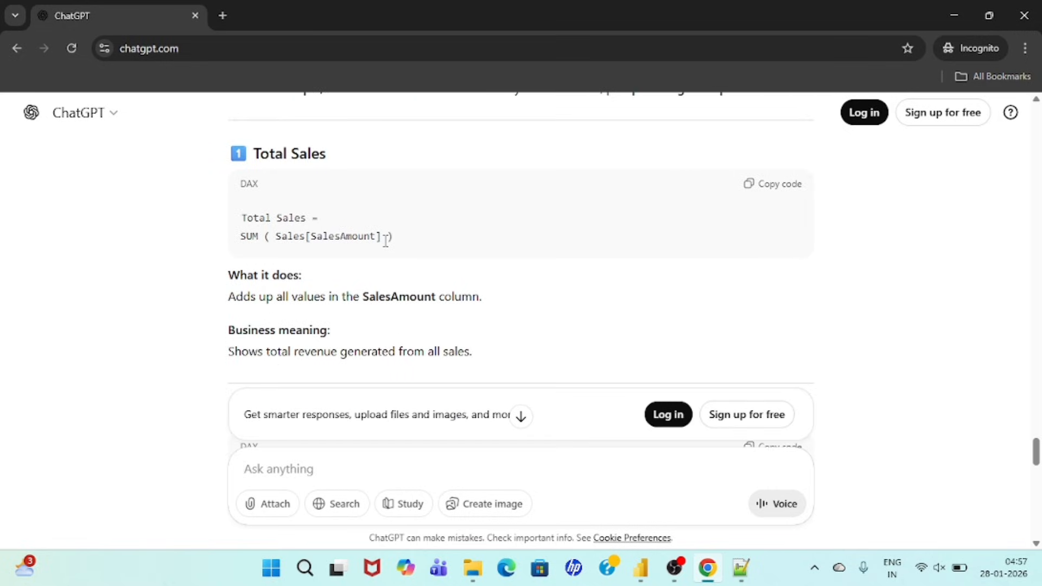
scroll(385, 241, down, 1)
scroll(399, 233, down, 1)
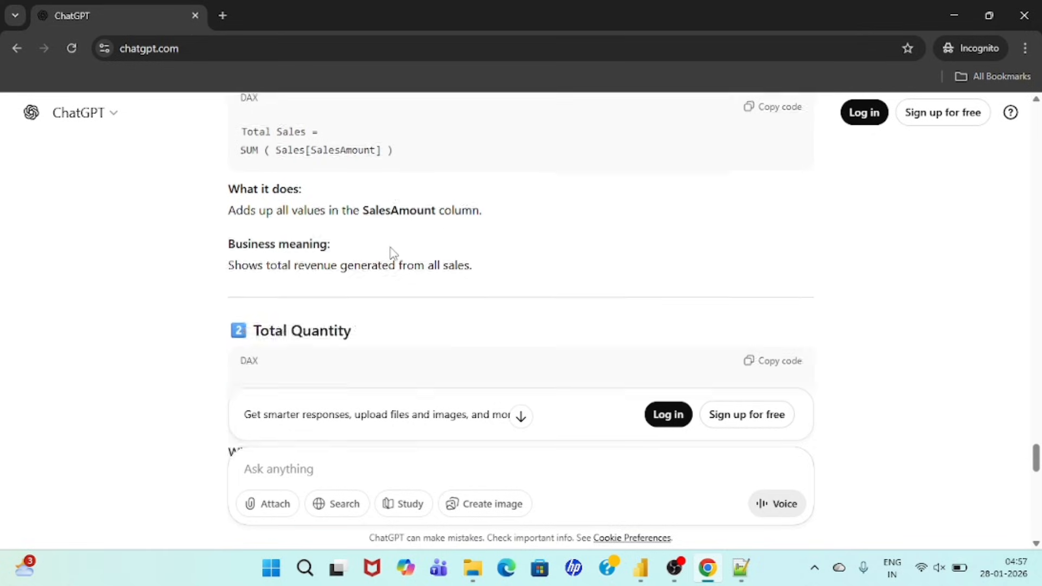
scroll(391, 251, down, 4)
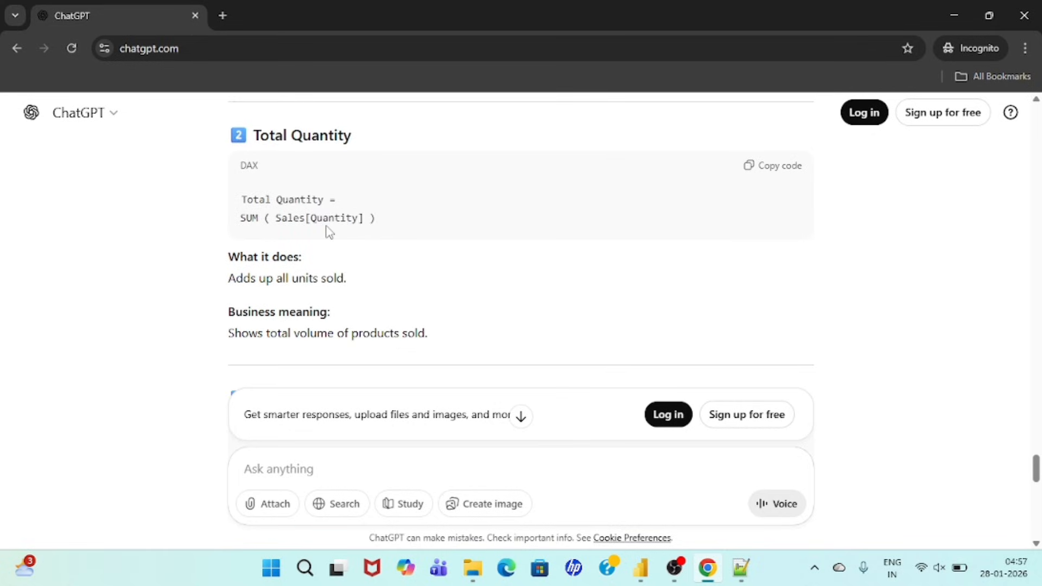
scroll(310, 256, down, 2)
scroll(313, 256, down, 3)
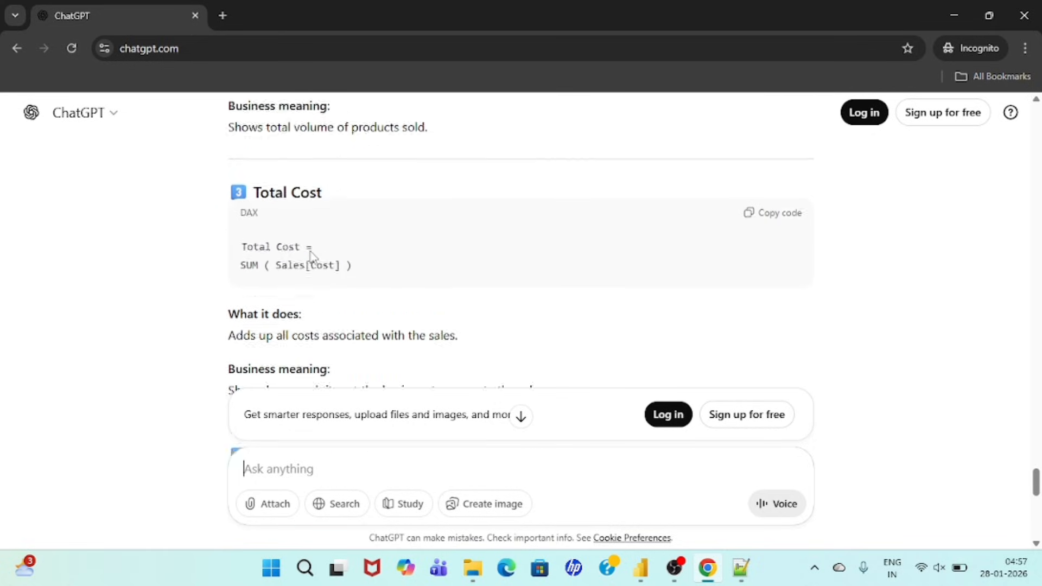
scroll(303, 298, down, 4)
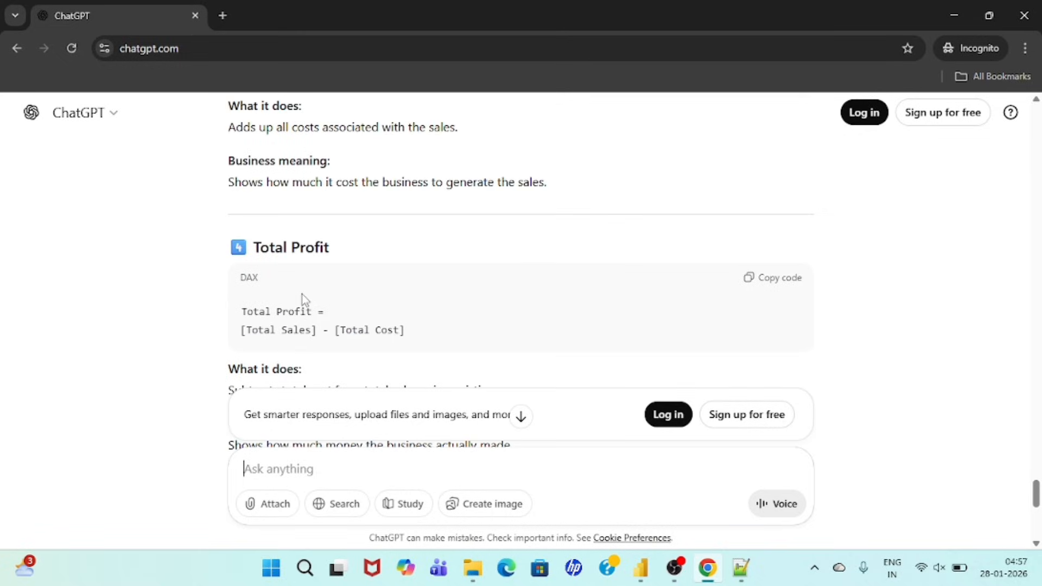
scroll(421, 329, down, 8)
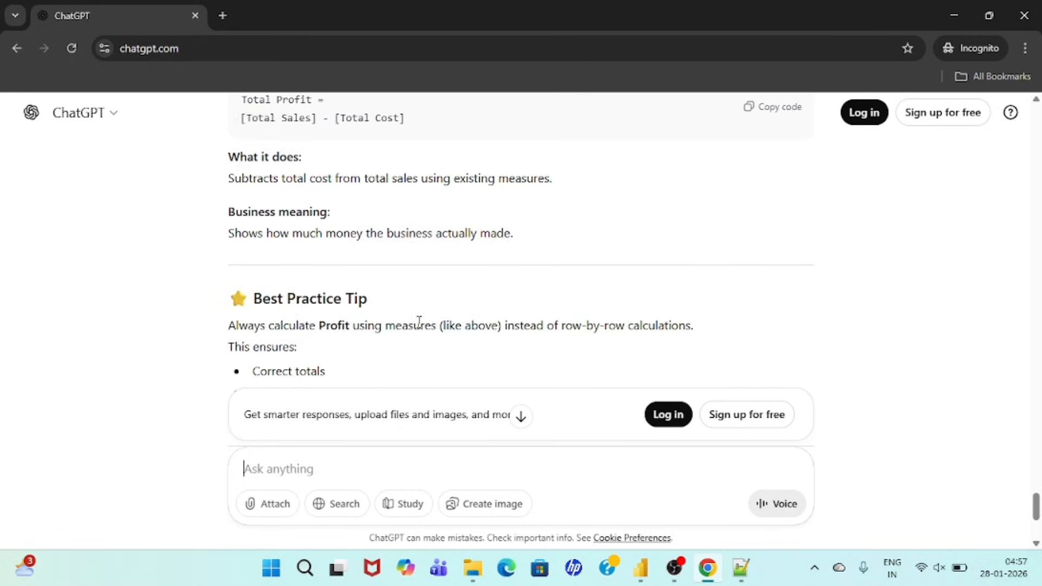
scroll(421, 328, up, 9)
scroll(421, 329, up, 9)
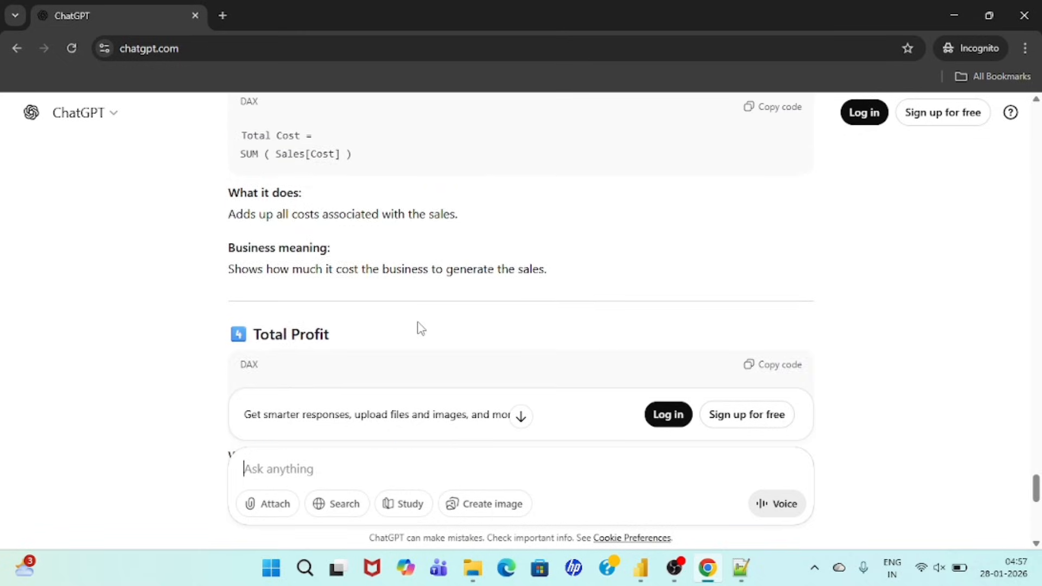
scroll(419, 322, up, 3)
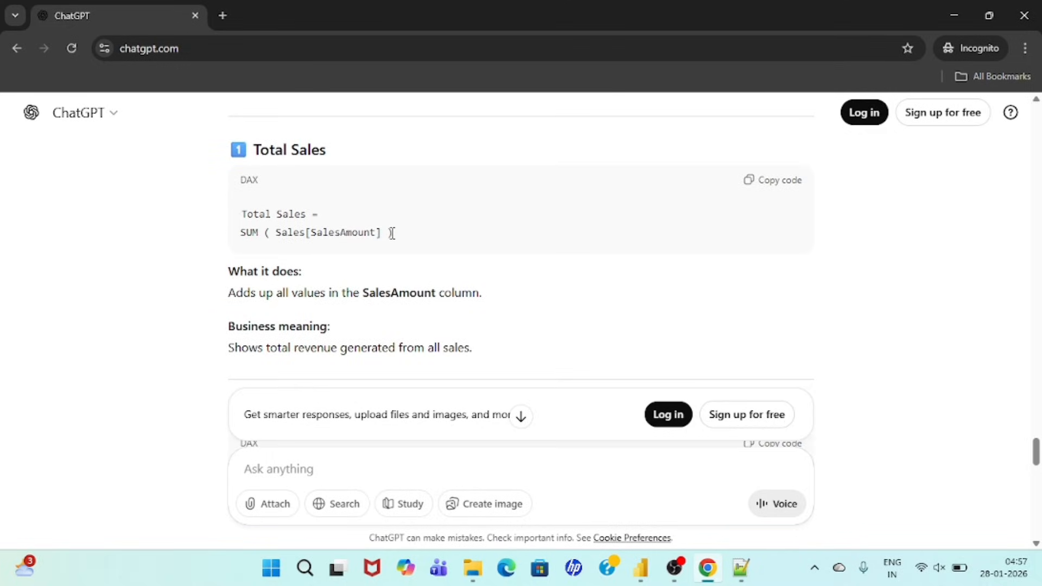
Step: Switch to Power BI Desktop and create and load an empty manually entered table named Dax_Table
key(alt+Tab)
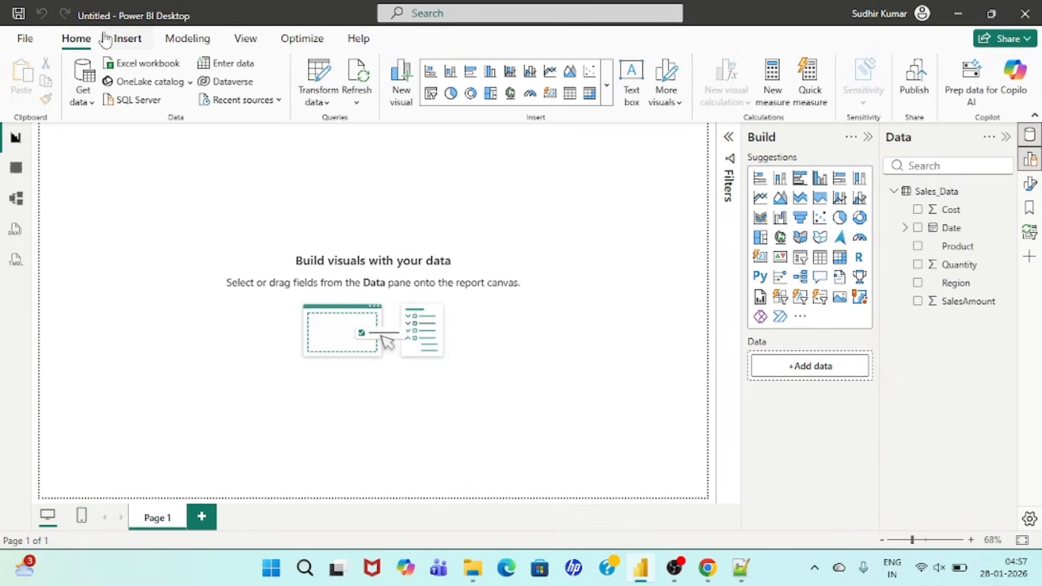
click(241, 65)
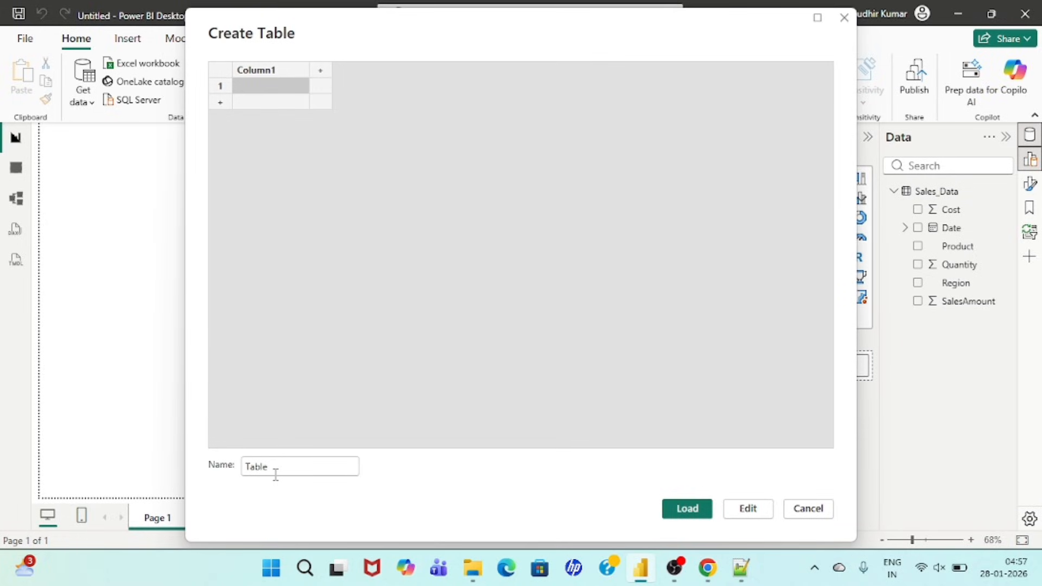
click(275, 475)
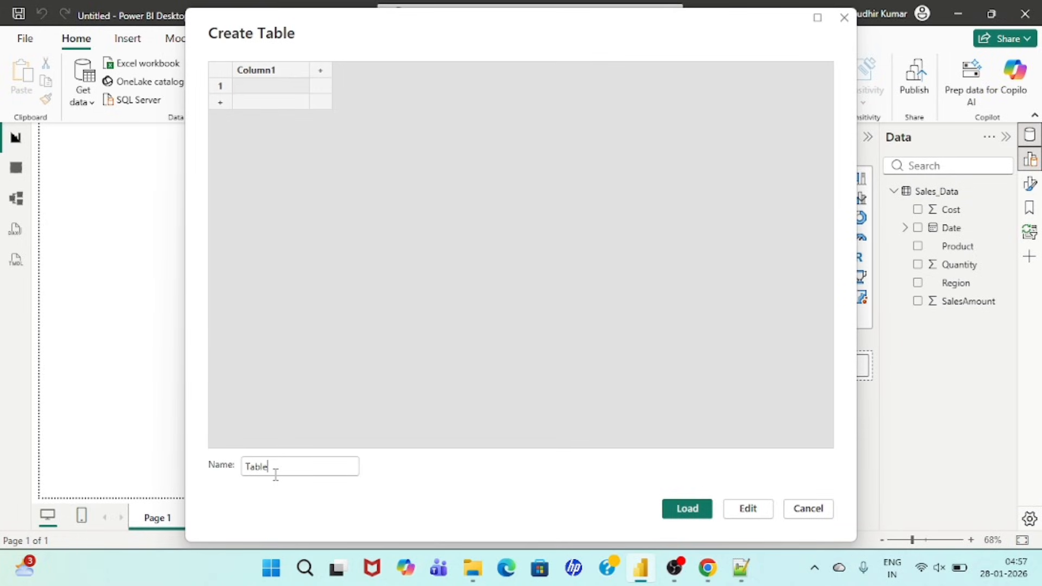
key(Left)
key(Left)
key(Left)
key(Left)
text(Dax_)
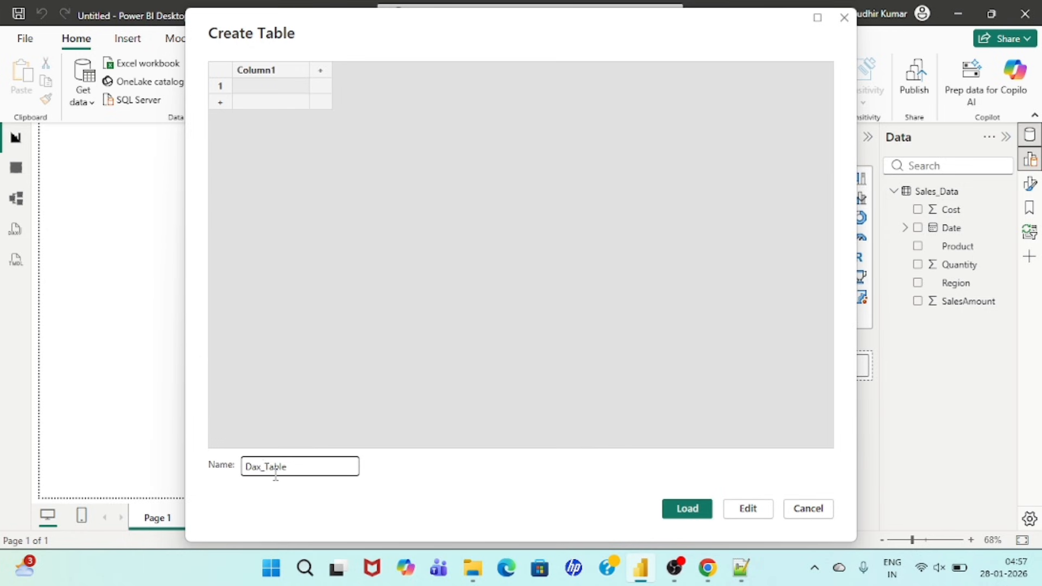
key(Return)
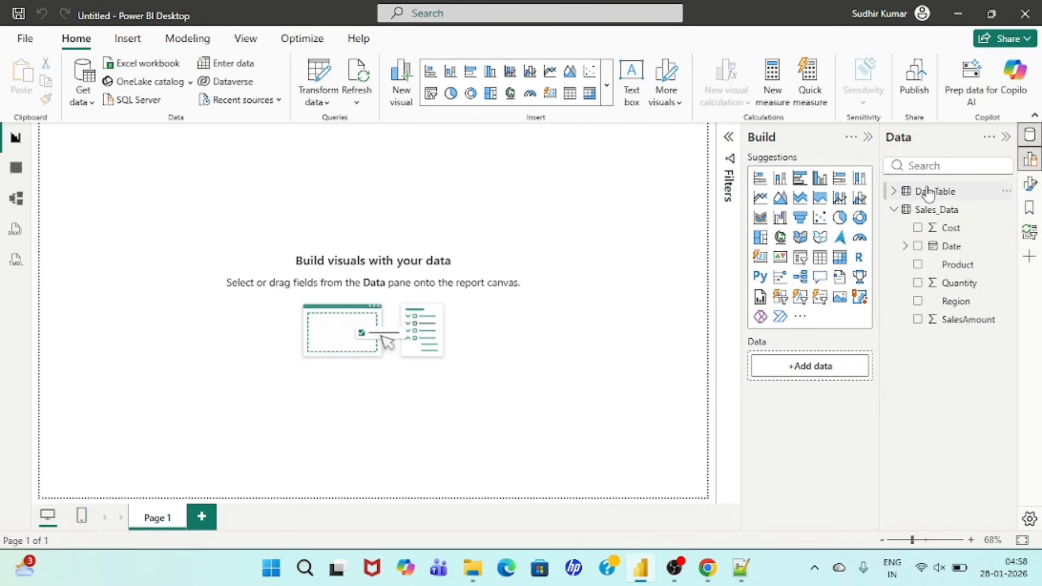
Step: Add a new measure to Dax_Table, copy the Total Sales DAX code from ChatGPT in Chrome, and paste it into the formula in Power BI Desktop
right_click(929, 193)
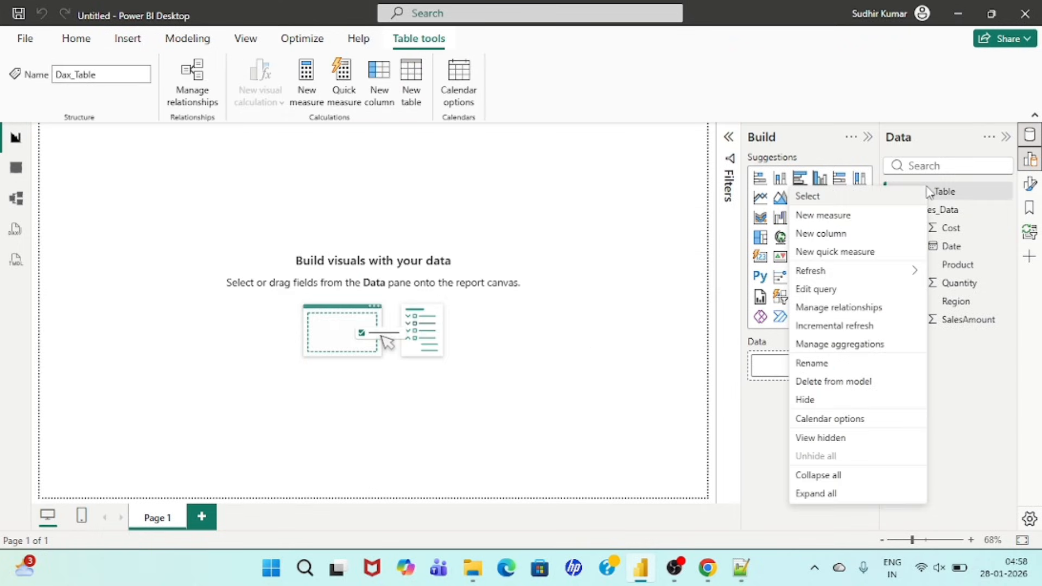
click(830, 220)
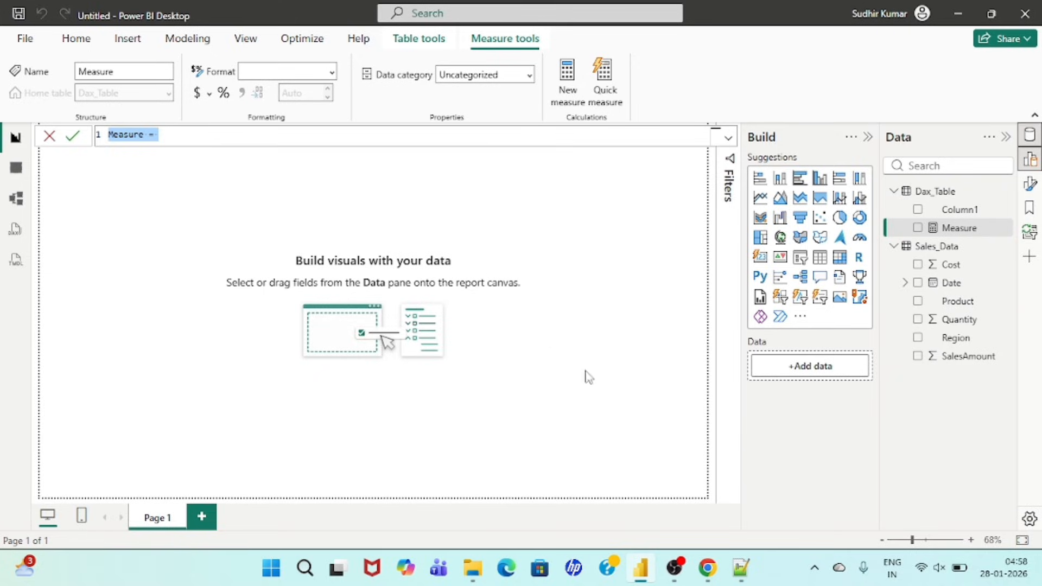
click(703, 524)
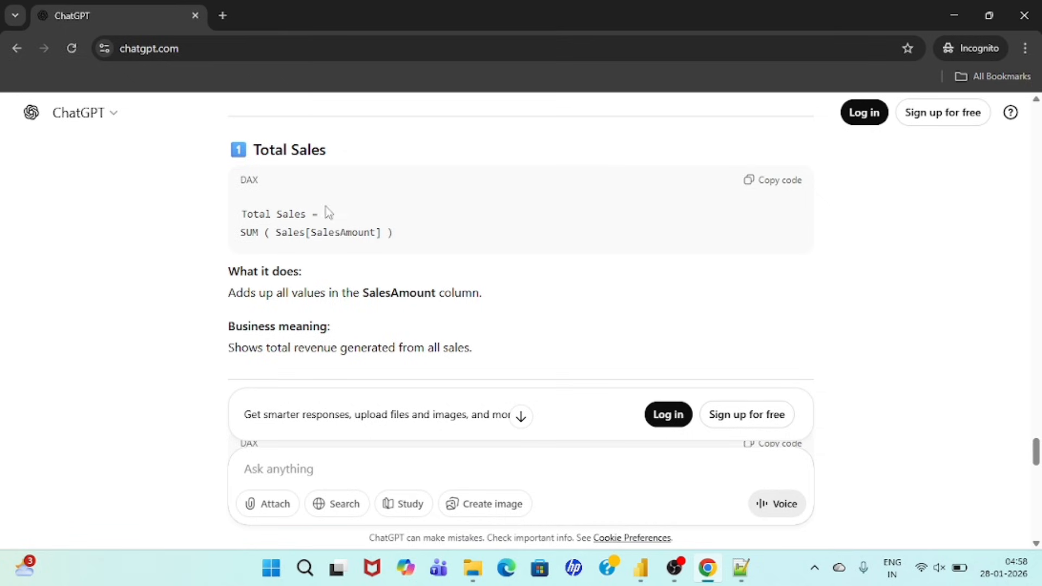
click(777, 181)
click(641, 568)
key(ctrl+v)
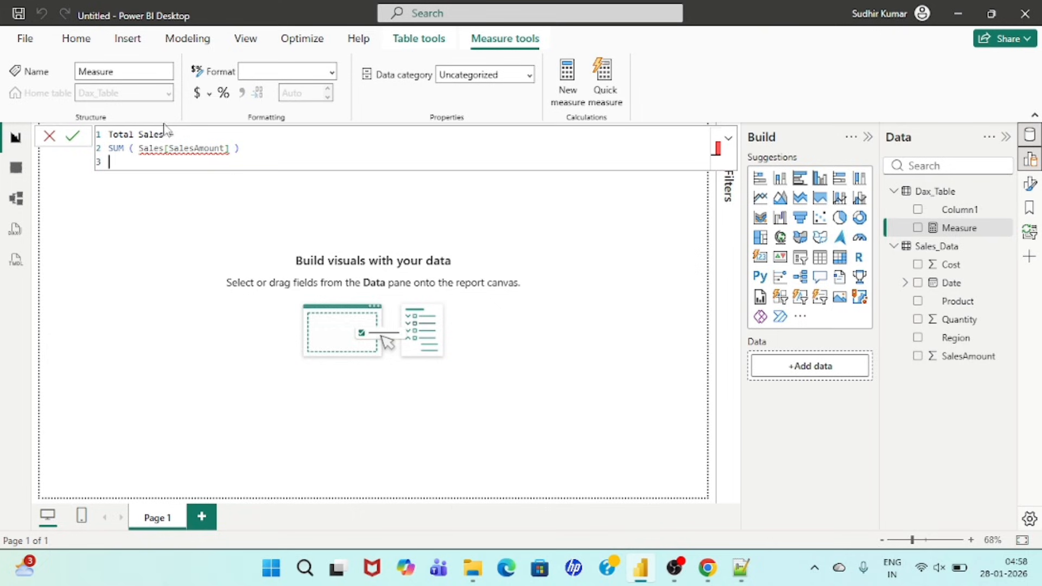
Step: Correct the Total Sales formula to SUM ( Sales_Data[SalesAmount]), remove the duplicate column reference, and commit the measure
mouse_move(202, 146)
click(165, 151)
text(_)
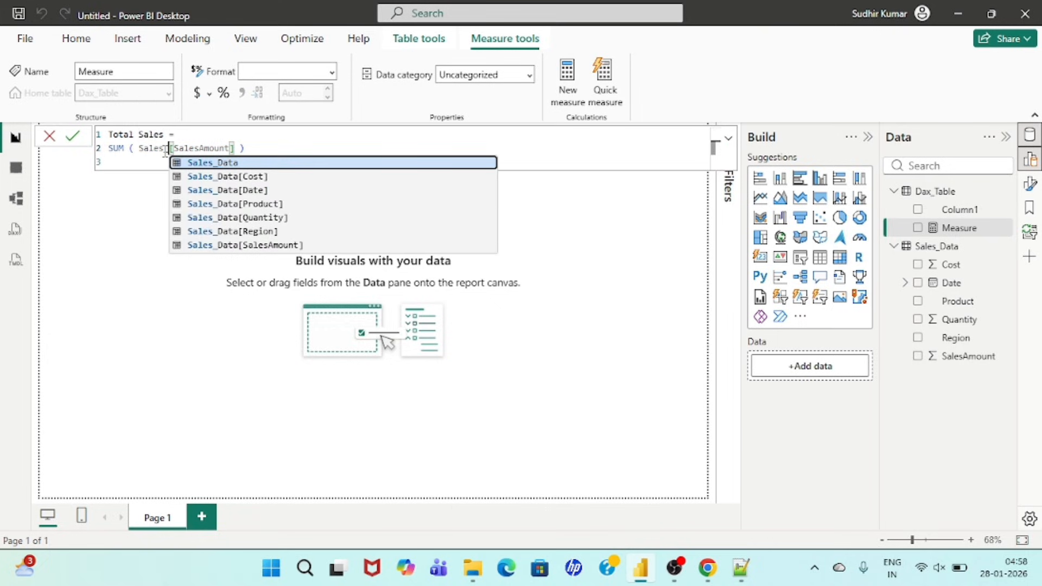
text(Data)
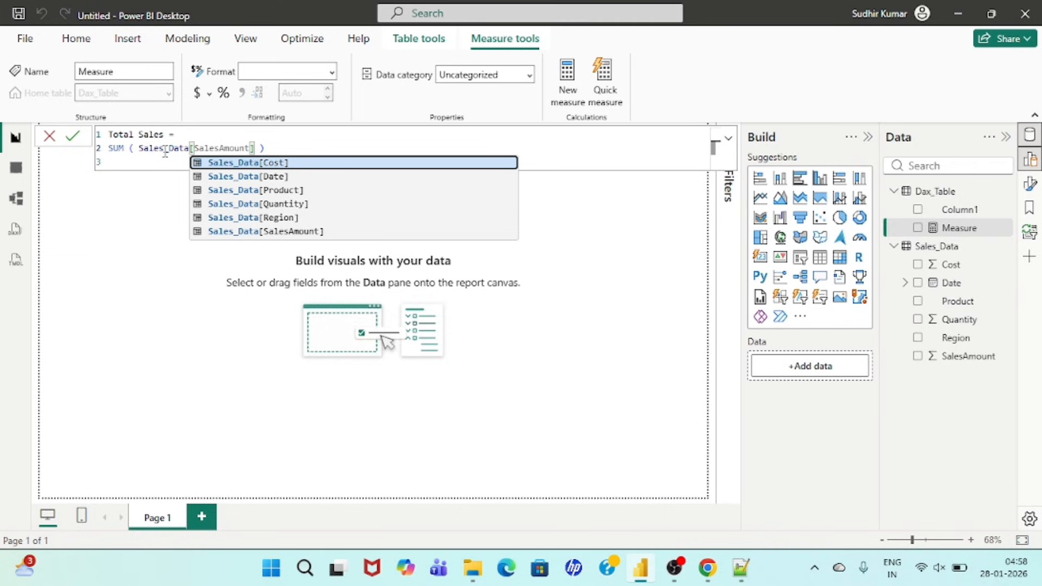
key(Down)
key(Down)
key(Down)
key(Down)
key(Down)
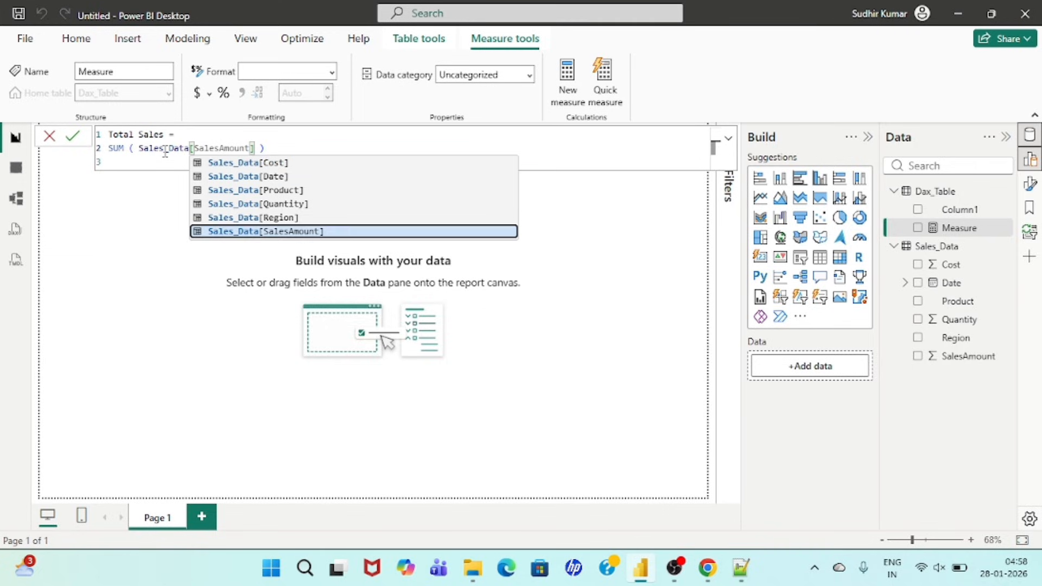
key(Tab)
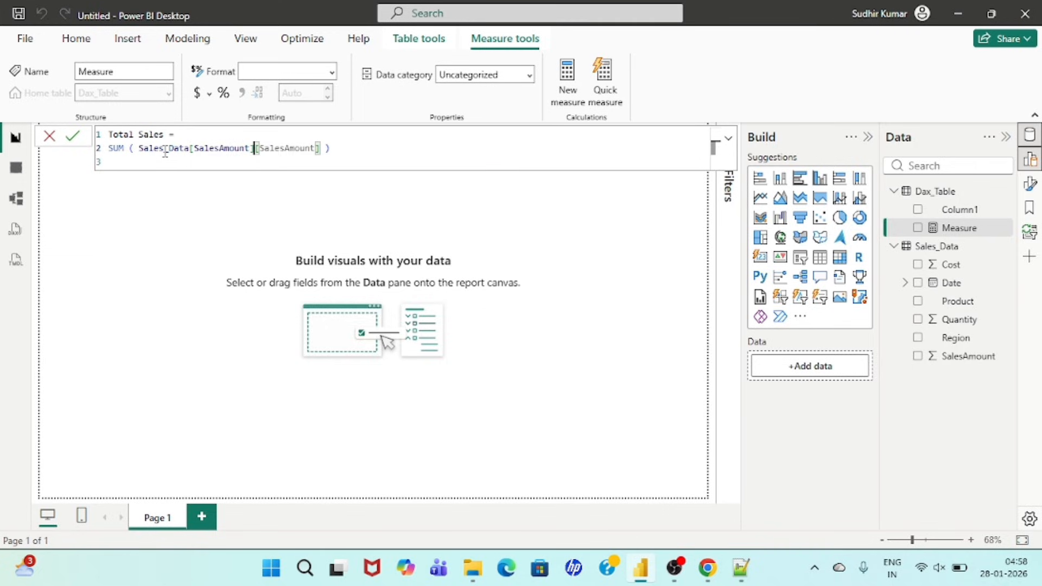
key(shift+Right)
key(shift+Right)
key(shift+Right)
key(shift+Right)
key(shift+Right)
key(shift+Right)
key(shift+Right)
key(shift+Right)
key(shift+Right)
key(shift+Right)
key(shift+Right)
key(shift+Right)
key(shift+Right)
key(BackSpace)
key(Return)
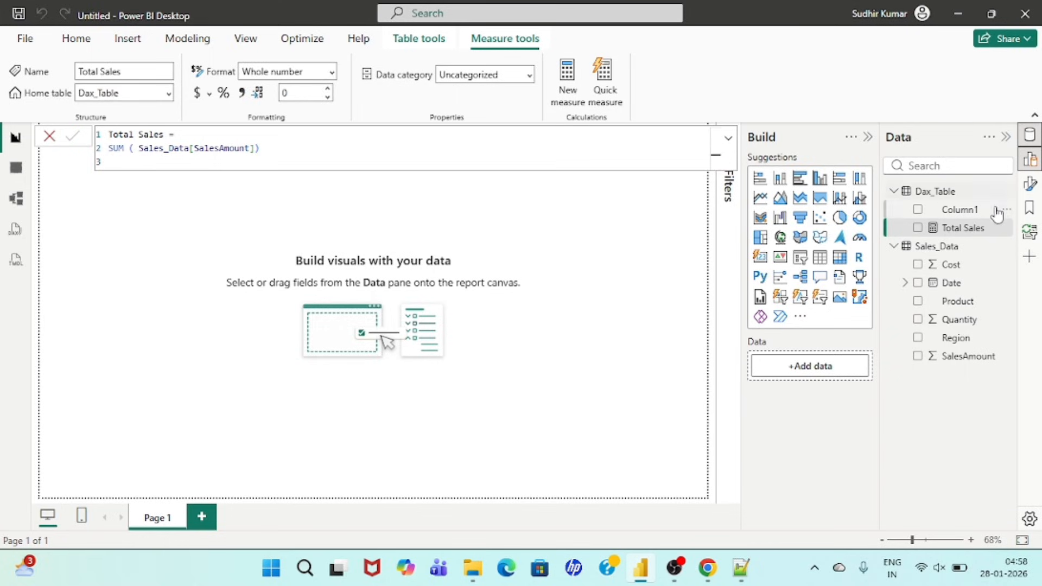
Step: Add another measure to Dax_Table and paste in the Total Quantity DAX code copied from ChatGPT in Chrome
right_click(931, 200)
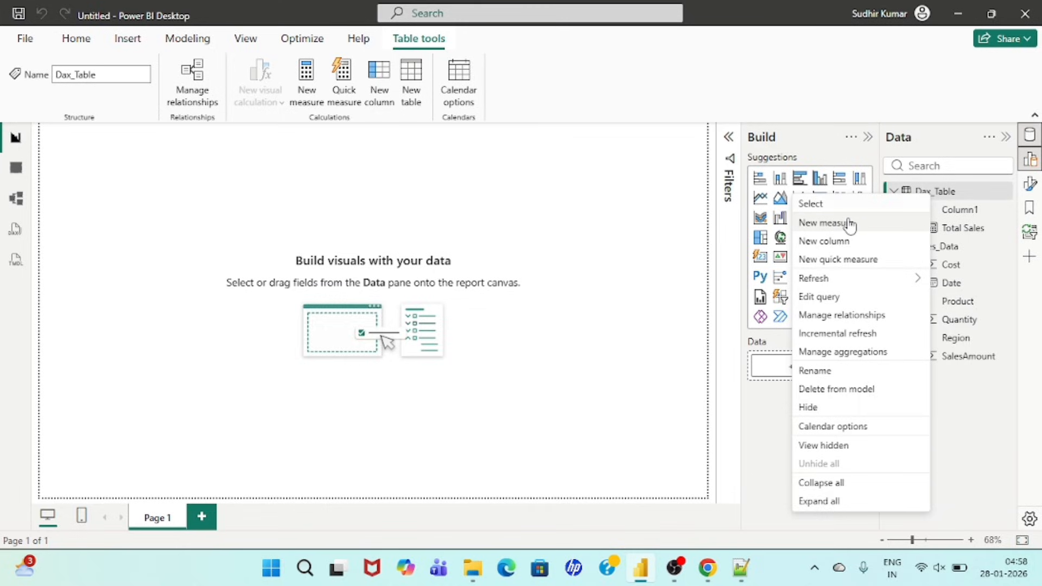
click(693, 466)
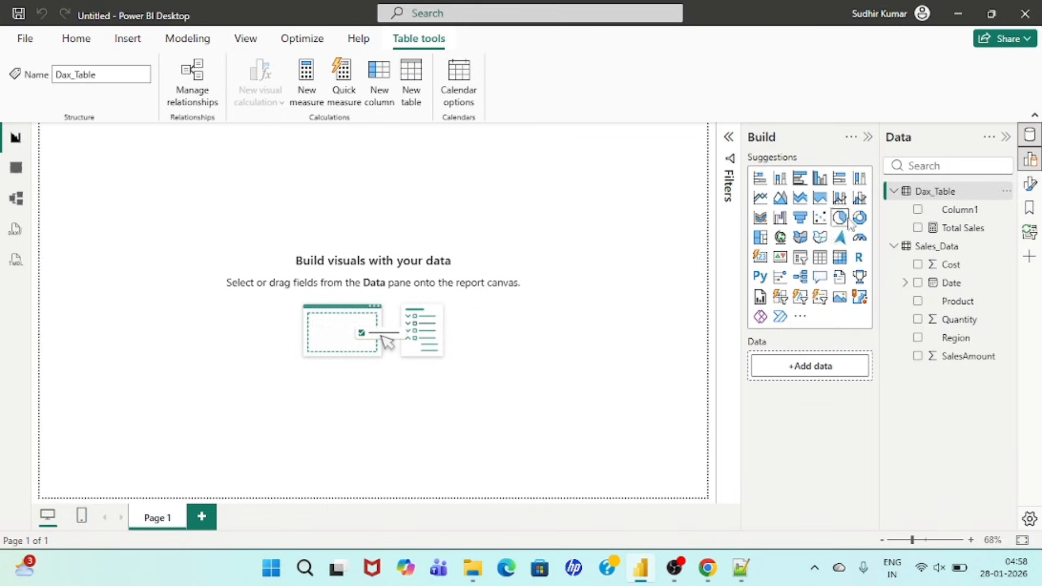
click(707, 568)
scroll(495, 378, down, 4)
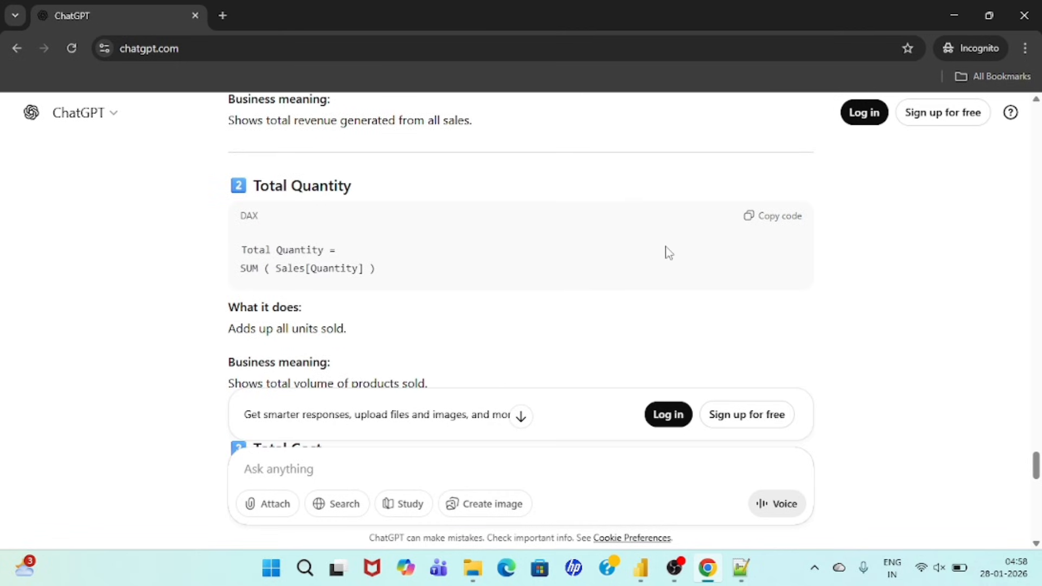
click(793, 222)
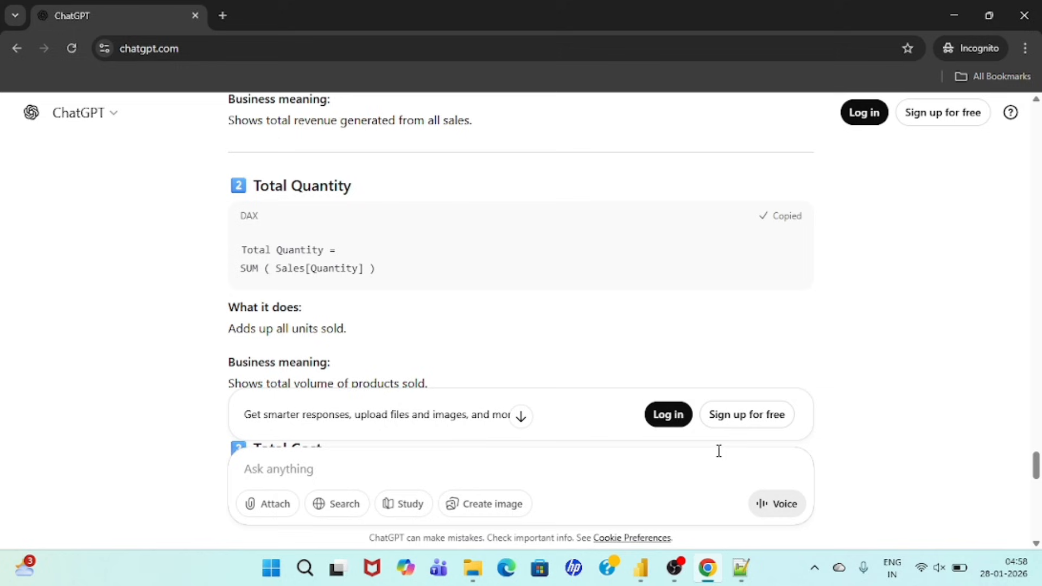
click(647, 570)
text(Total Quantity = SUM ( Sales[Quantity] ))
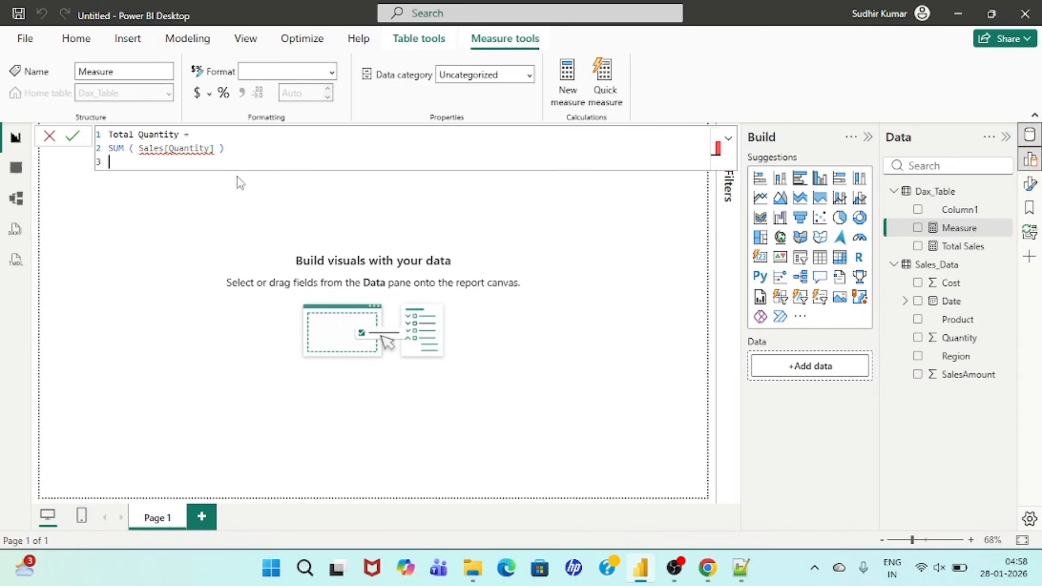
Step: Change the table reference in the Total Quantity formula to Sales_Data[Quantity] and commit the measure
click(165, 151)
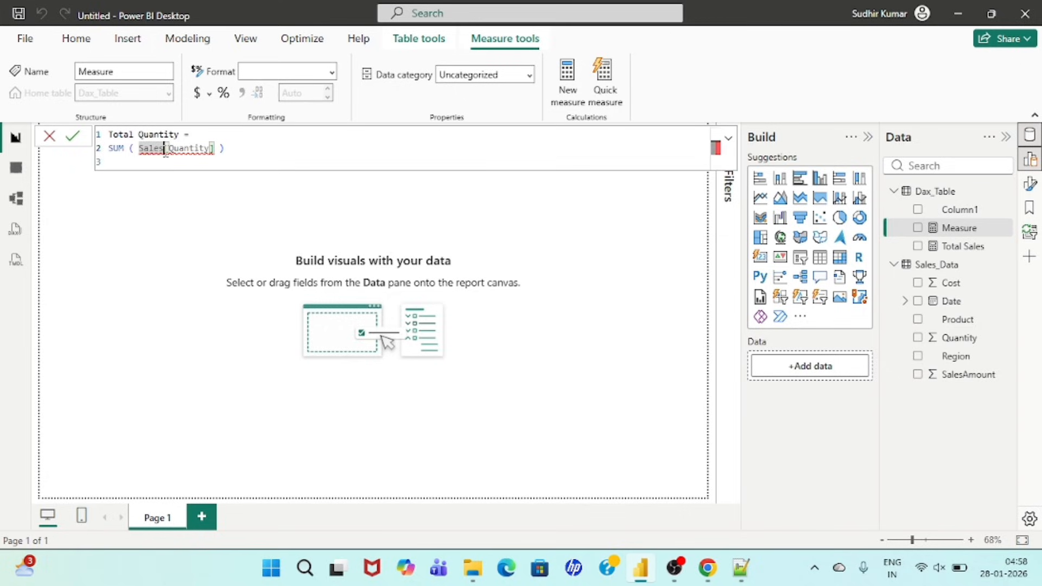
text(_Data)
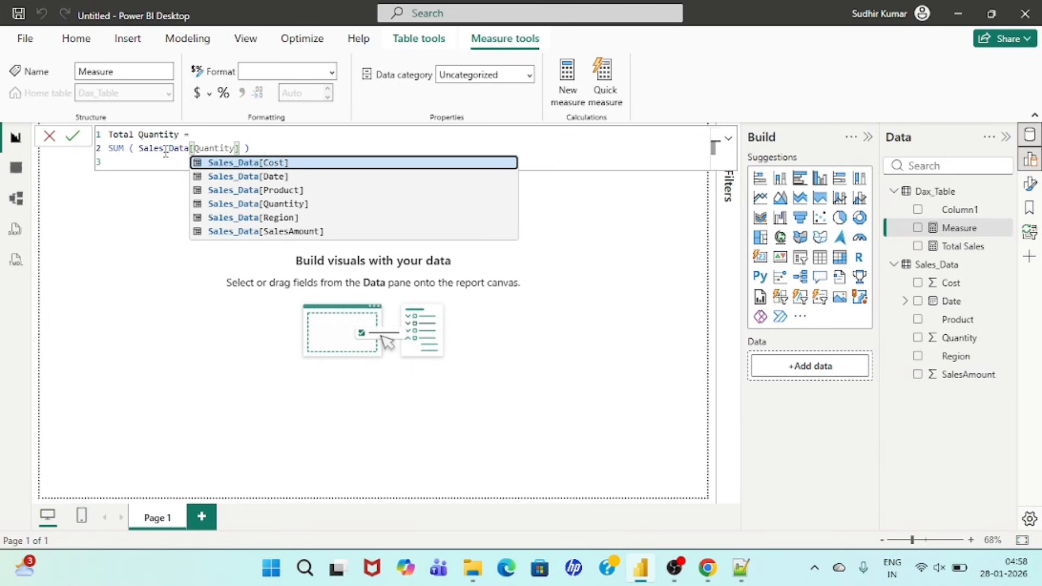
click(237, 134)
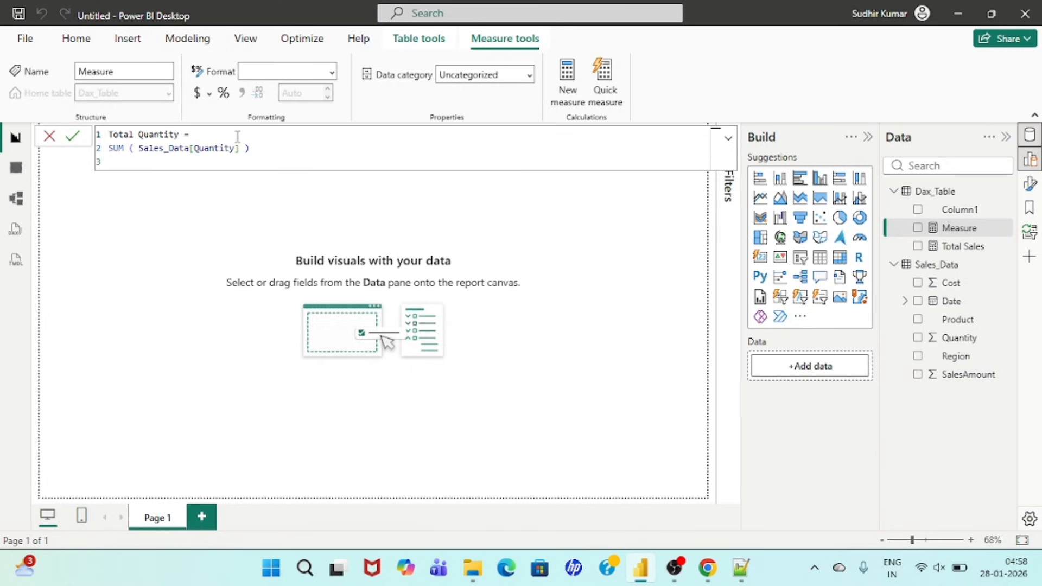
key(Return)
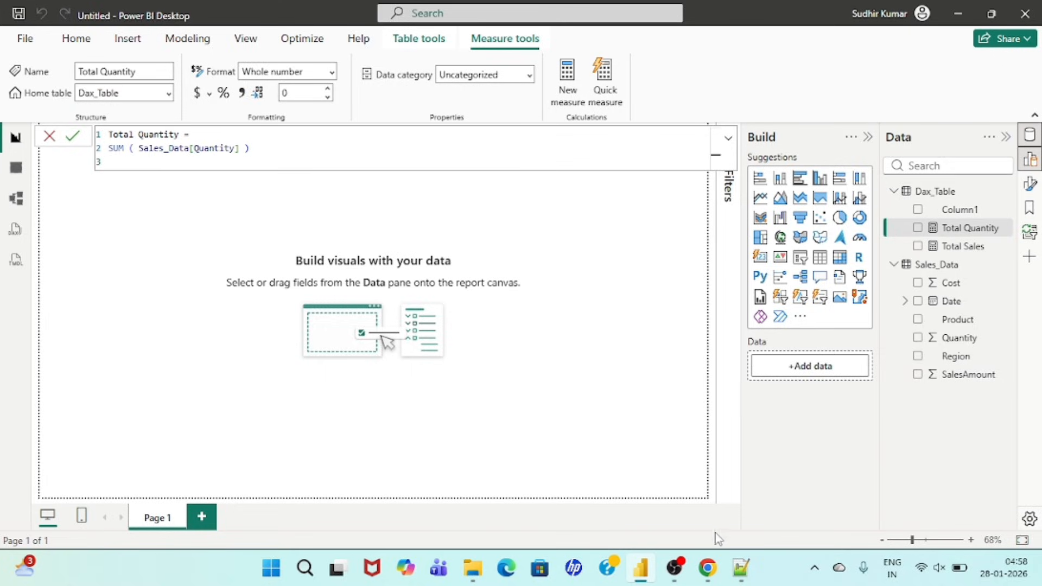
Step: Copy the Total Cost DAX code from ChatGPT in Chrome and paste it into a new Dax_Table measure in Power BI Desktop
click(708, 574)
scroll(474, 379, down, 5)
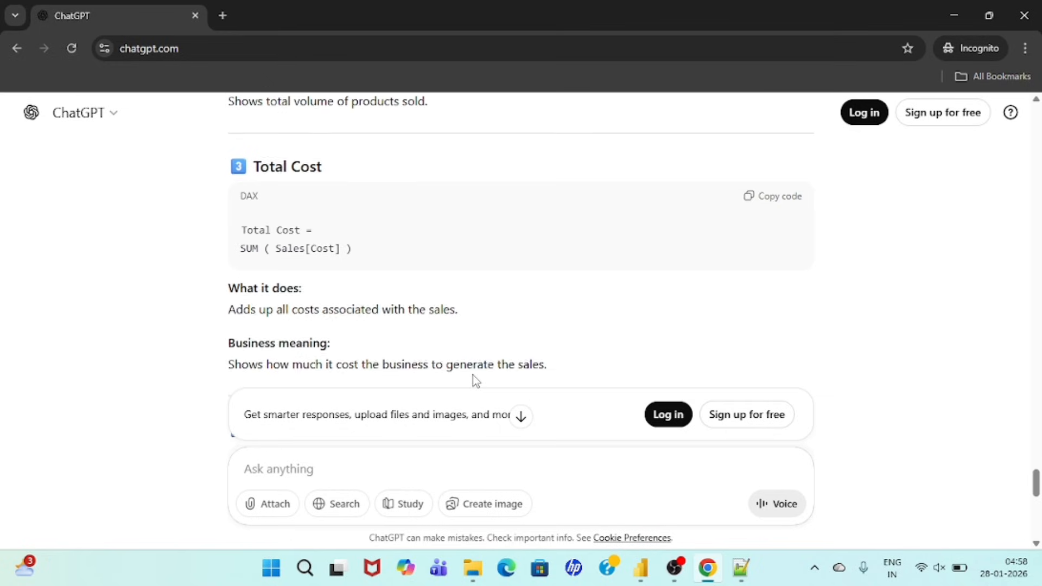
click(773, 196)
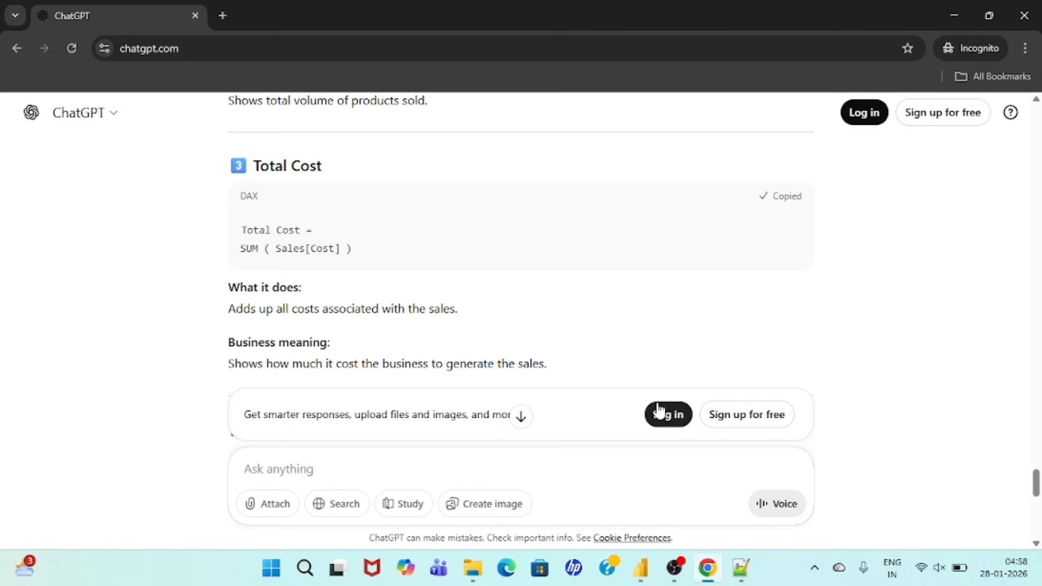
click(641, 569)
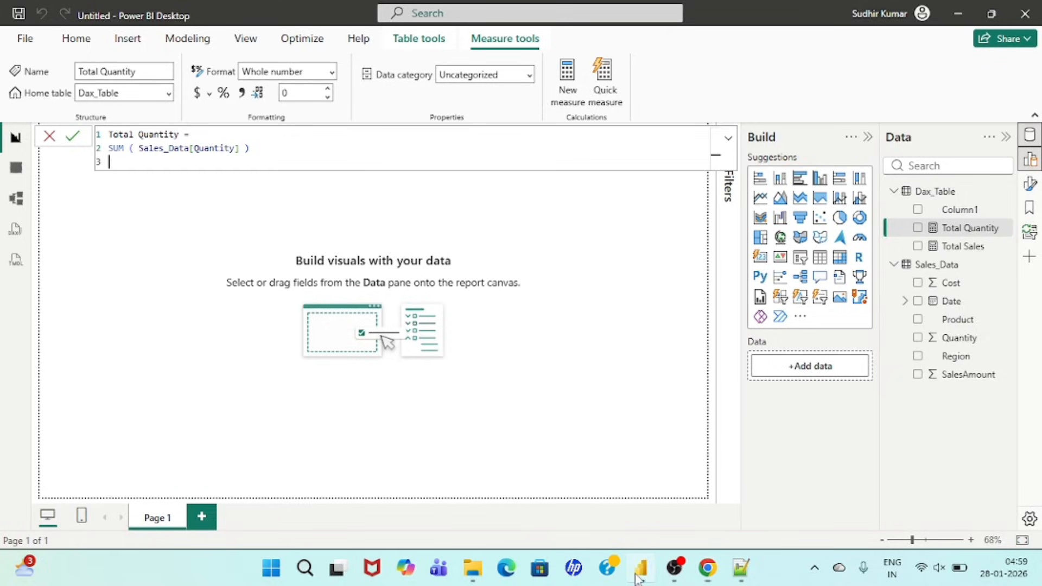
right_click(947, 196)
key(Escape)
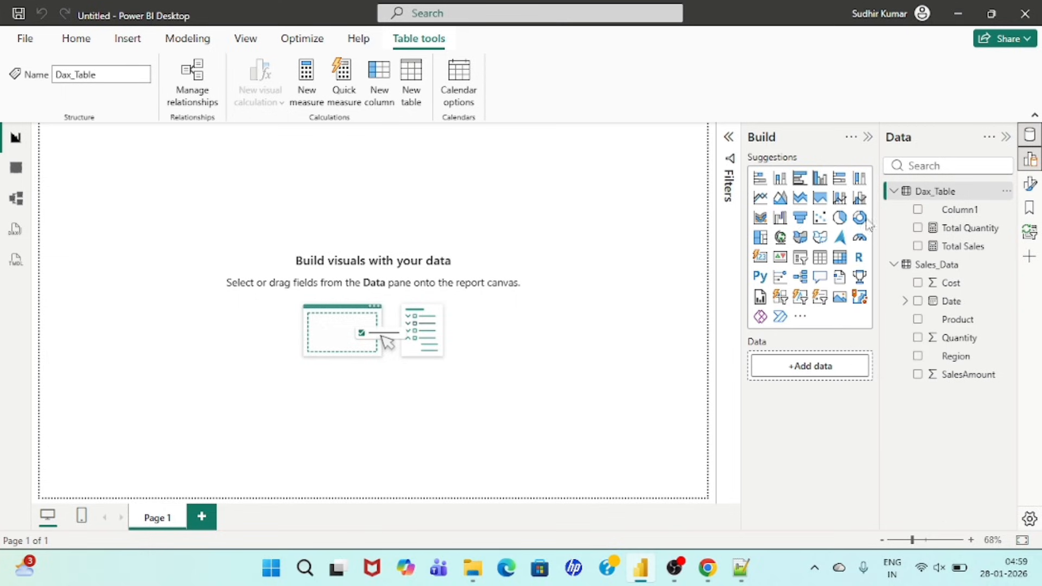
text(Total Cost = SUM ( Sales[Cost] ))
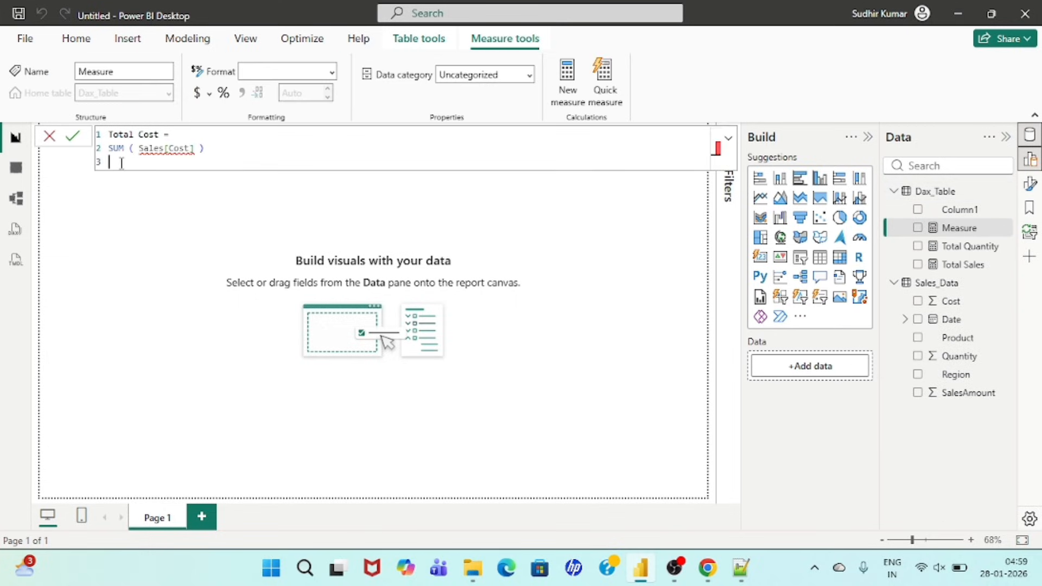
Step: Remove the empty last line of the Total Cost formula, change its reference to Sales_Data[Cost], and commit the measure
key(BackSpace)
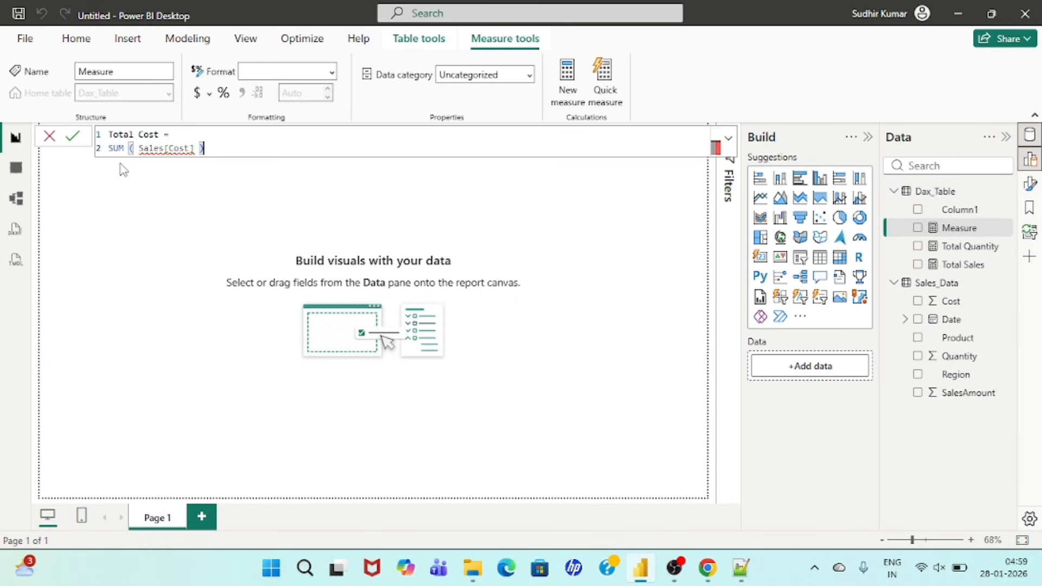
click(165, 148)
text(_Data)
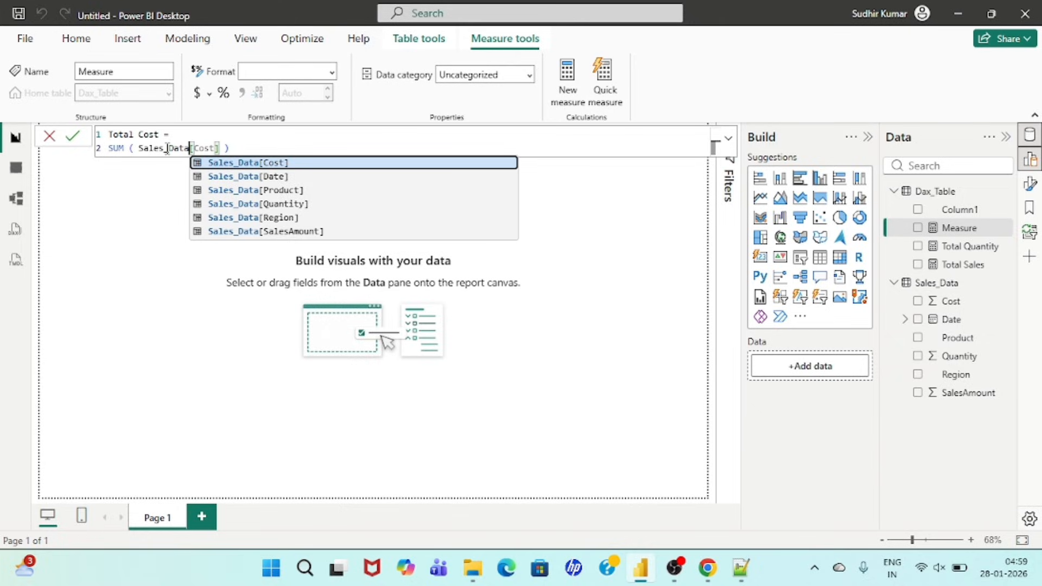
click(196, 135)
key(Return)
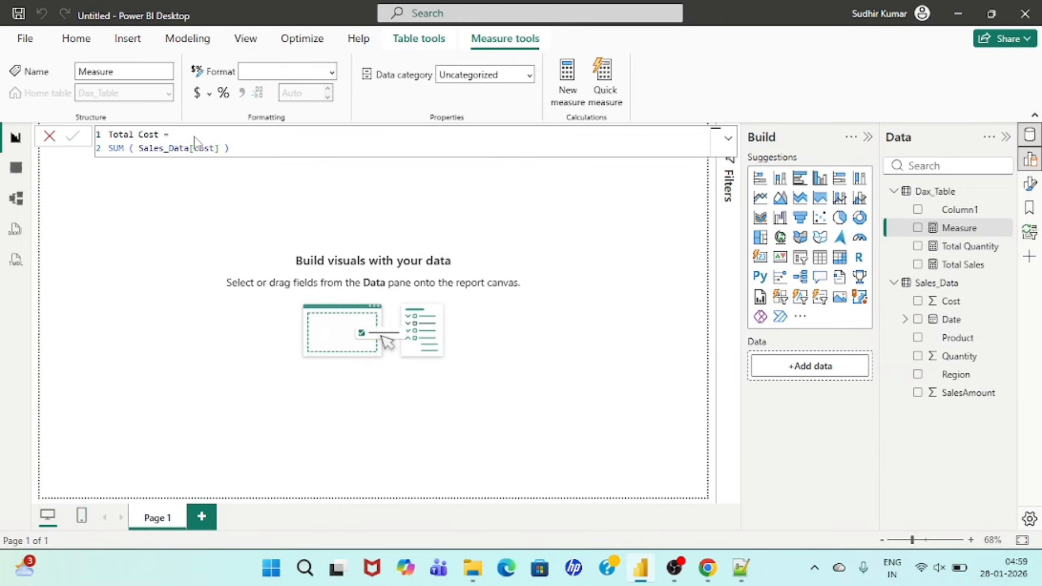
Step: Copy the Total Profit code from ChatGPT in Chrome and commit it as a new Dax_Table measure, [Total Sales] - [Total Cost], in Power BI Desktop
click(707, 568)
scroll(488, 344, down, 3)
scroll(489, 344, down, 2)
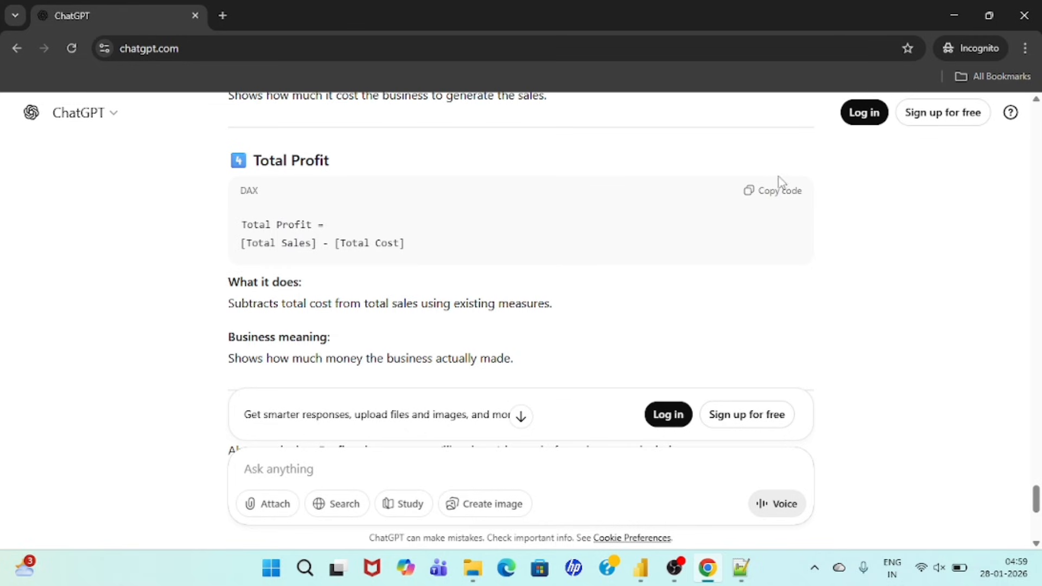
click(781, 192)
click(641, 567)
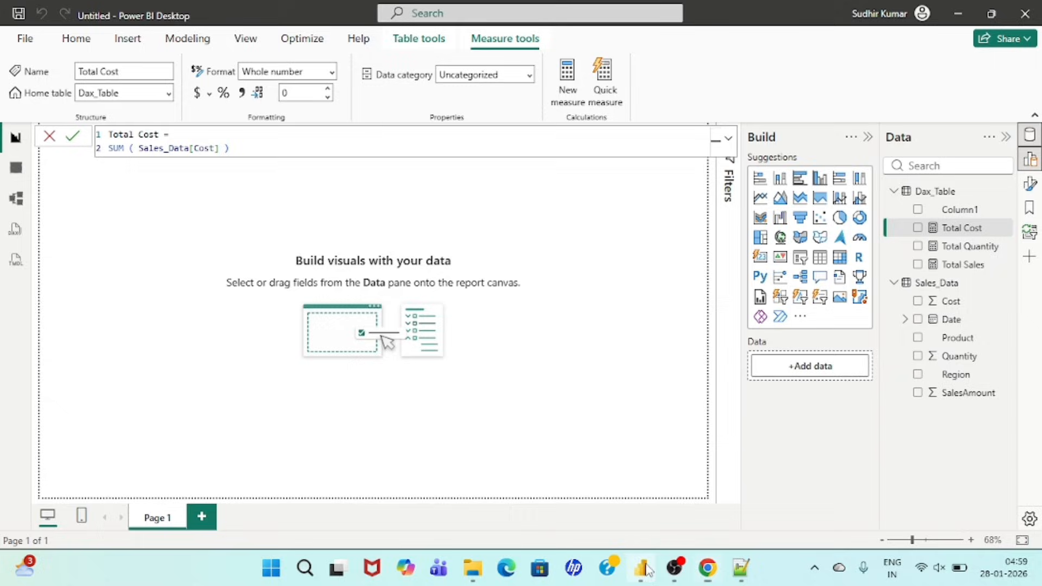
click(955, 193)
right_click(953, 190)
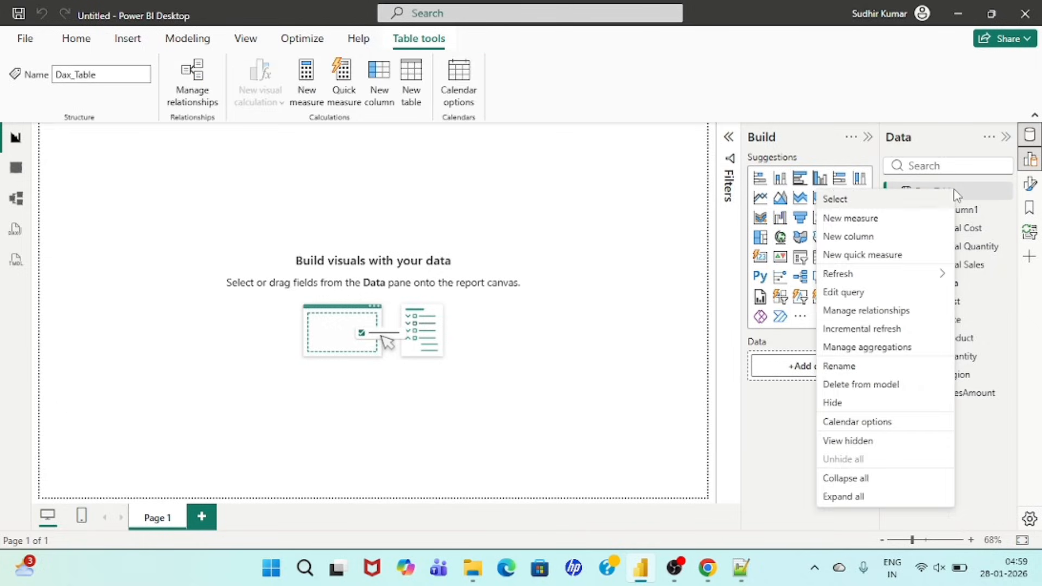
click(865, 216)
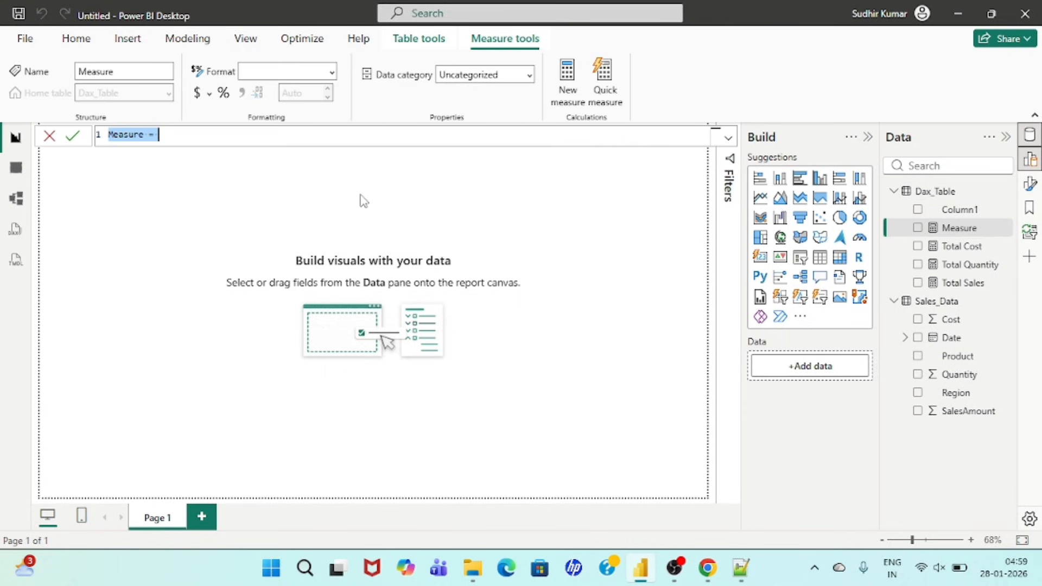
key(ctrl+v)
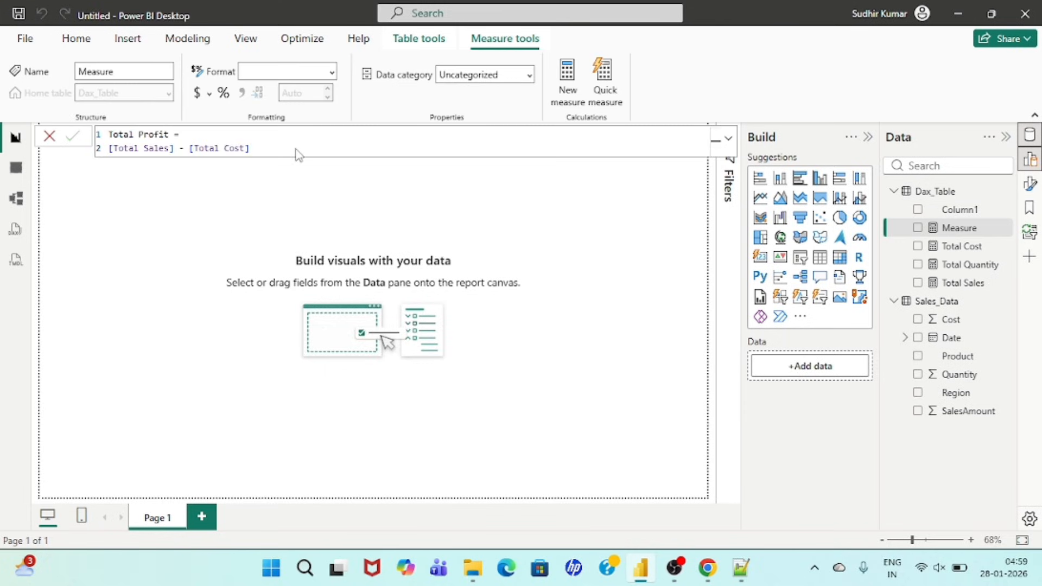
key(Return)
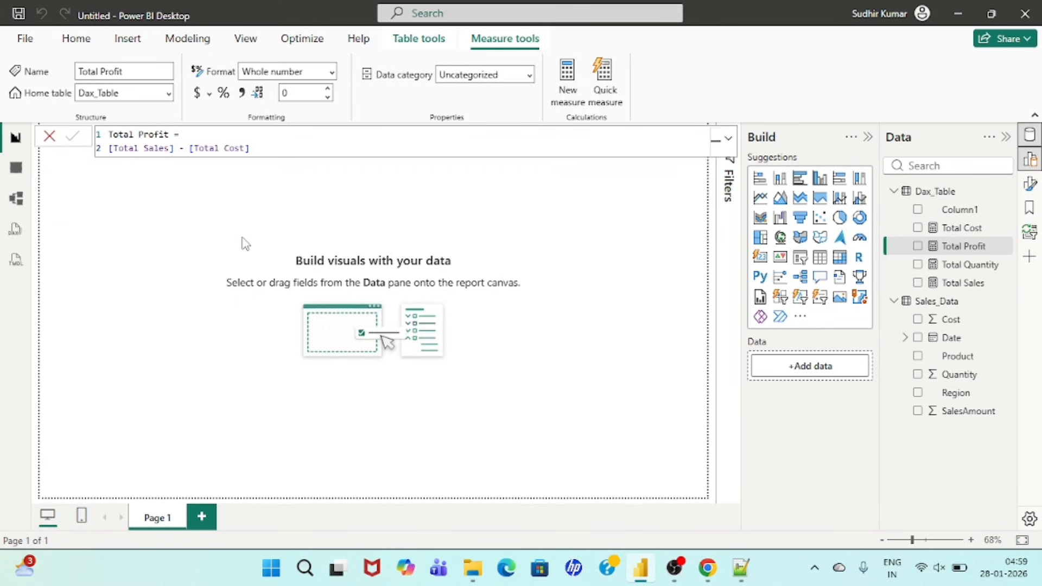
click(244, 243)
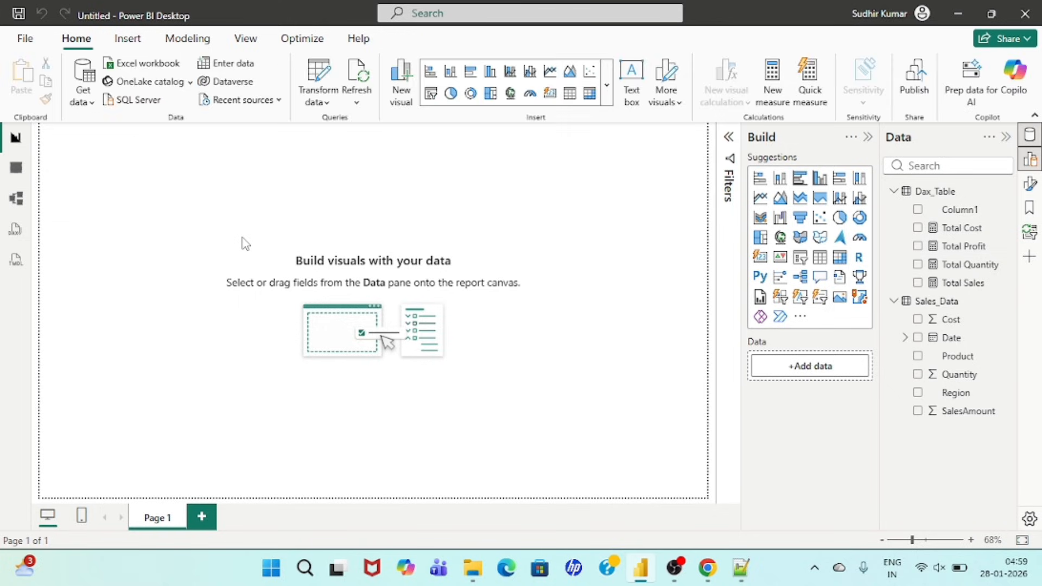
Step: Delete the placeholder Column1 from Dax_Table in the model and confirm the deletion
right_click(973, 212)
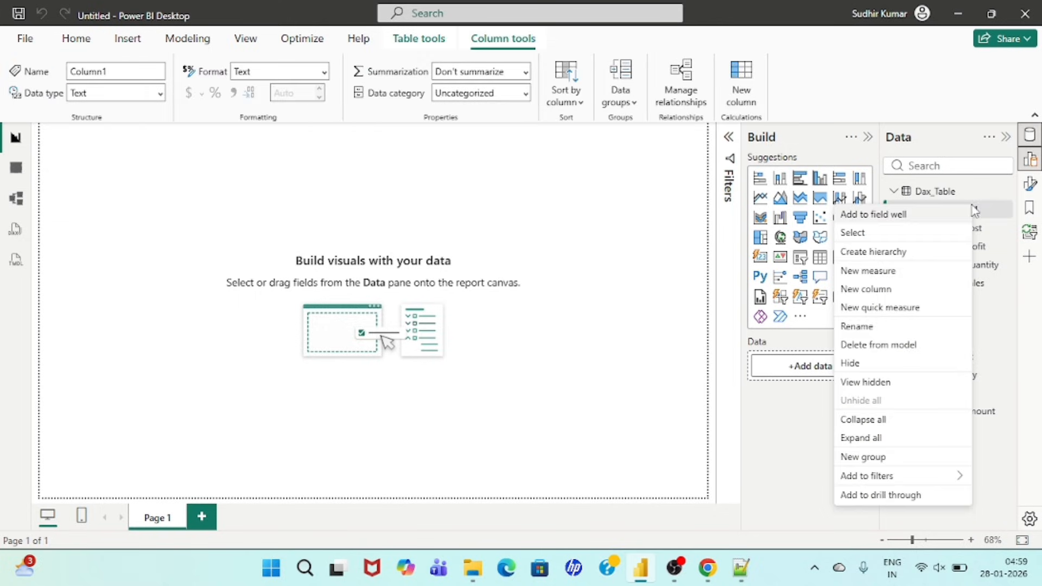
click(902, 346)
click(608, 314)
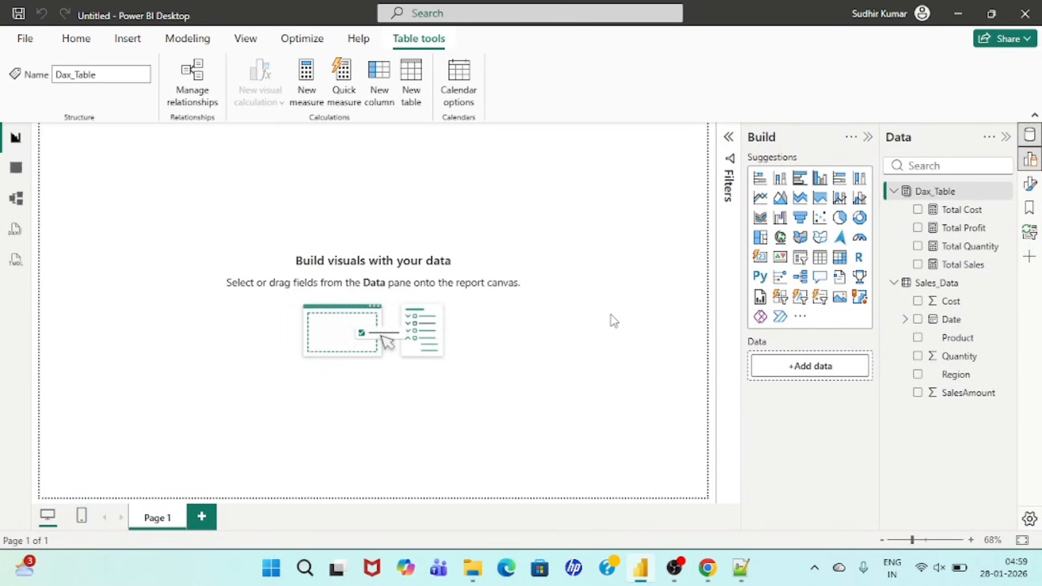
drag(46, 157, 711, 479)
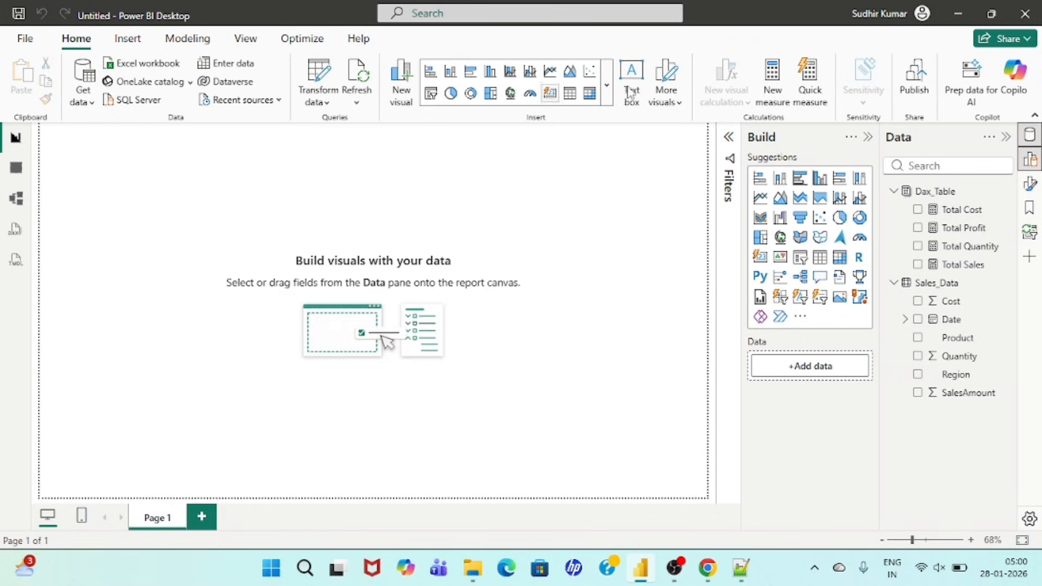
Step: Insert a rectangle shape and resize it into a thin banner across the full width of the report page's upper edge
click(128, 39)
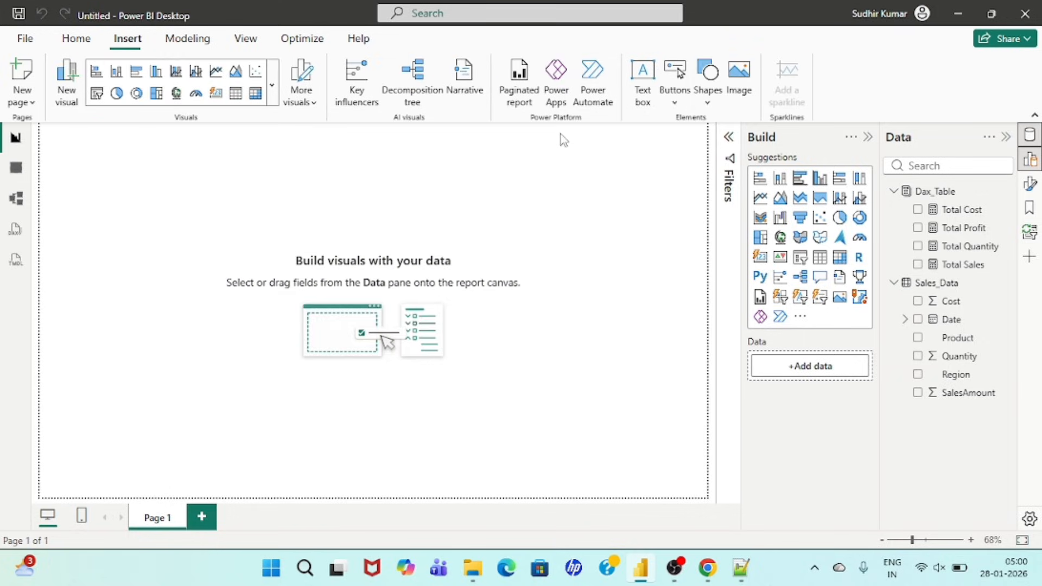
click(706, 101)
click(722, 156)
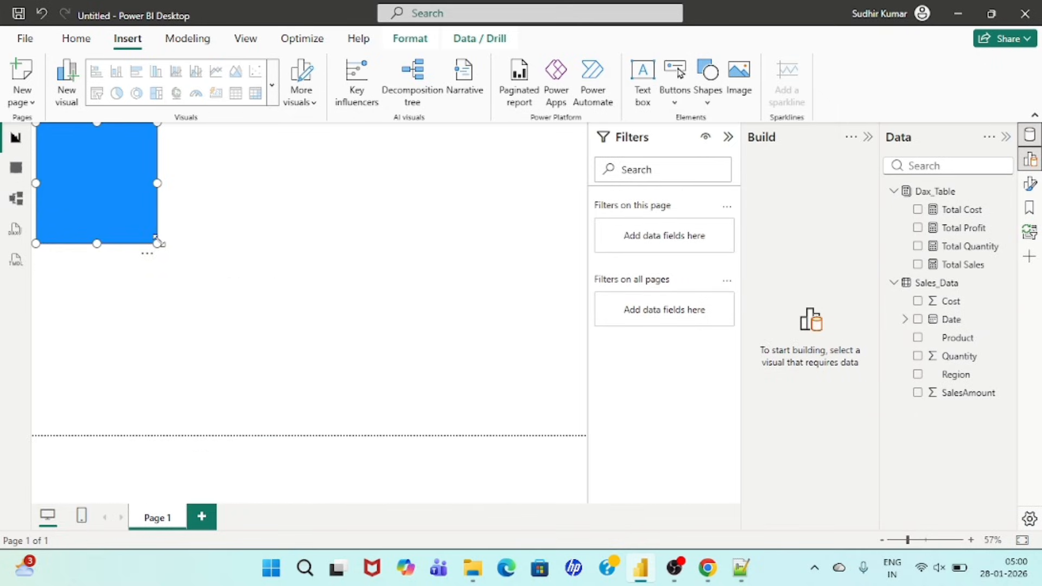
drag(157, 243, 607, 155)
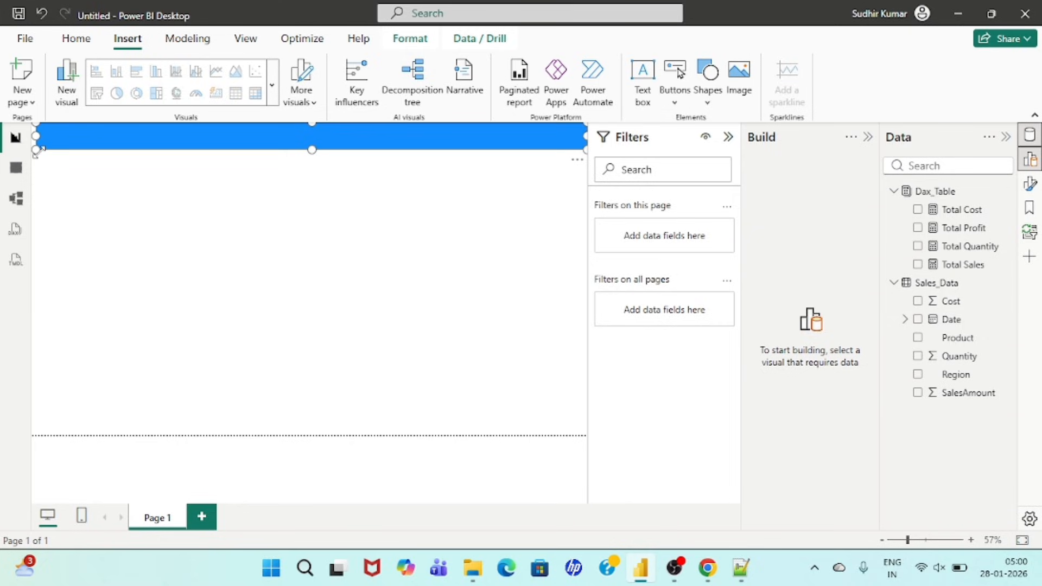
drag(37, 150, 33, 149)
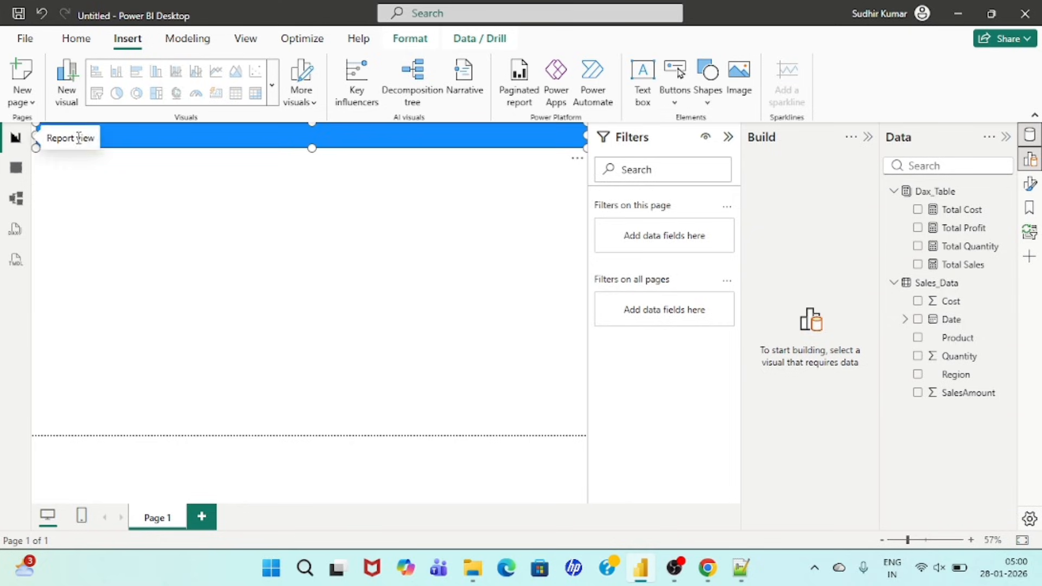
drag(37, 150, 14, 148)
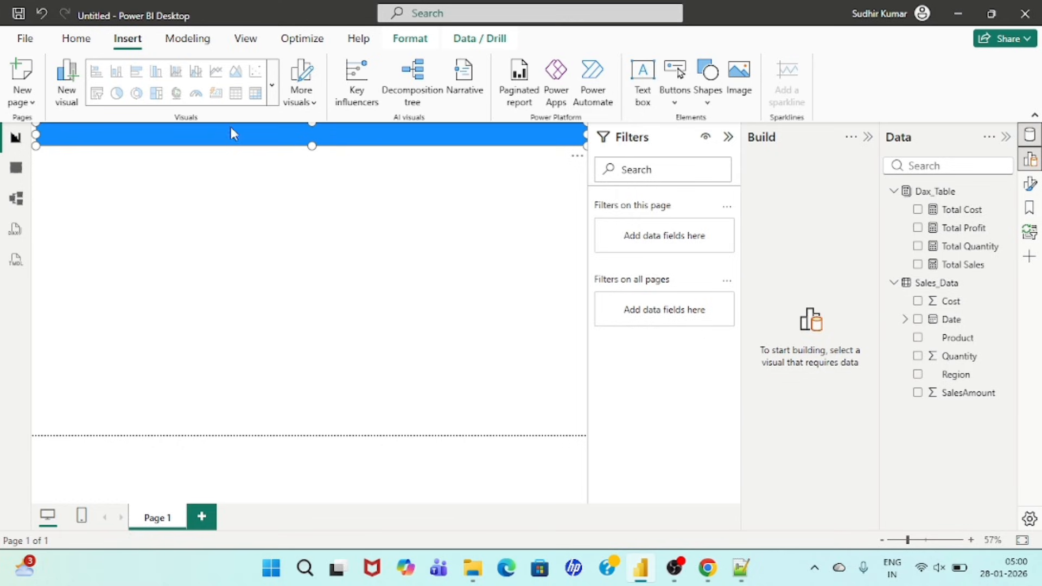
Step: Turn on the banner shape's text in its shape style and enter "Sales Dashboard"
click(1030, 183)
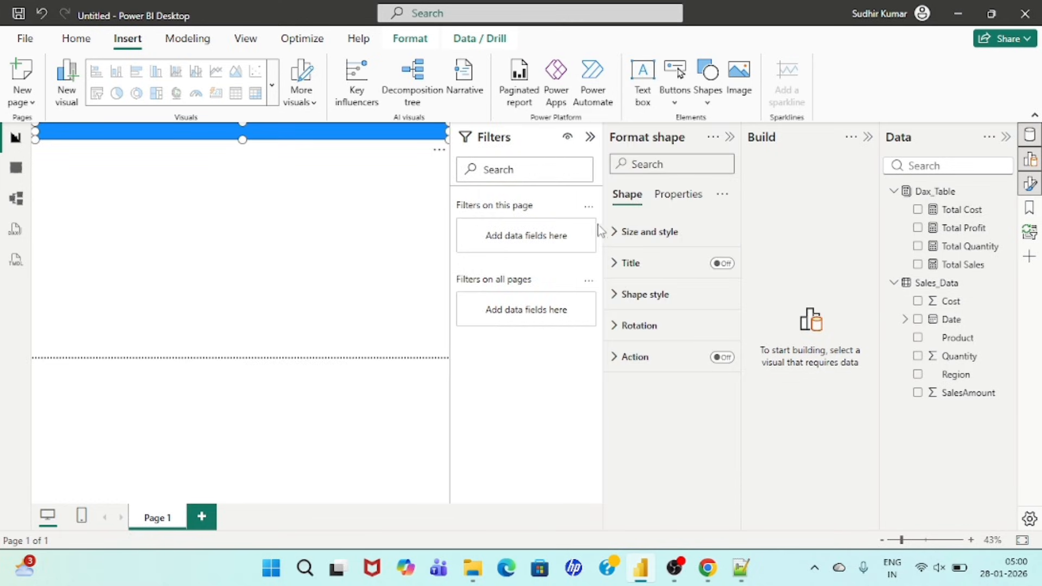
click(620, 295)
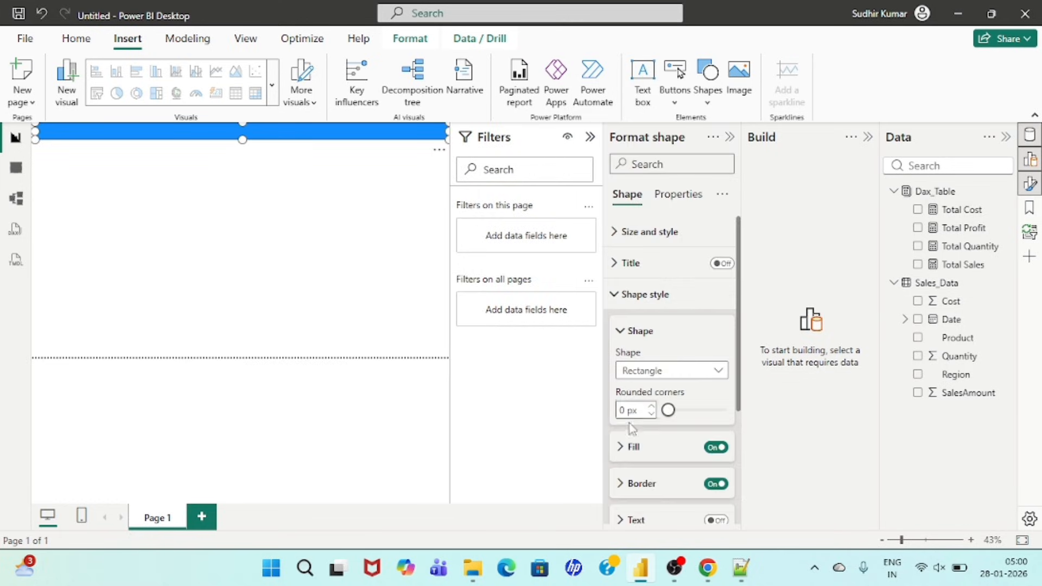
scroll(659, 451, down, 3)
click(718, 364)
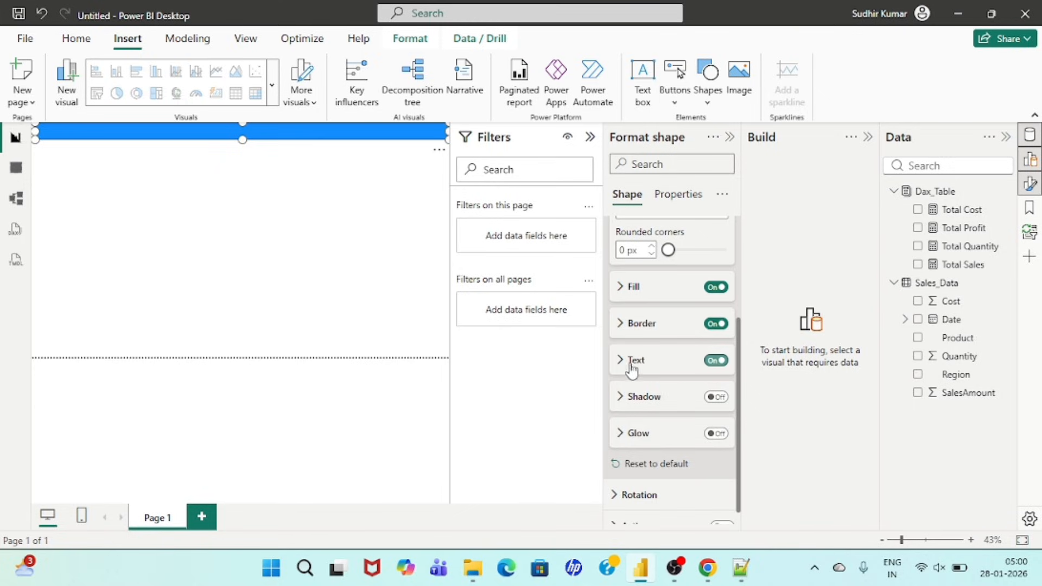
click(624, 360)
click(647, 400)
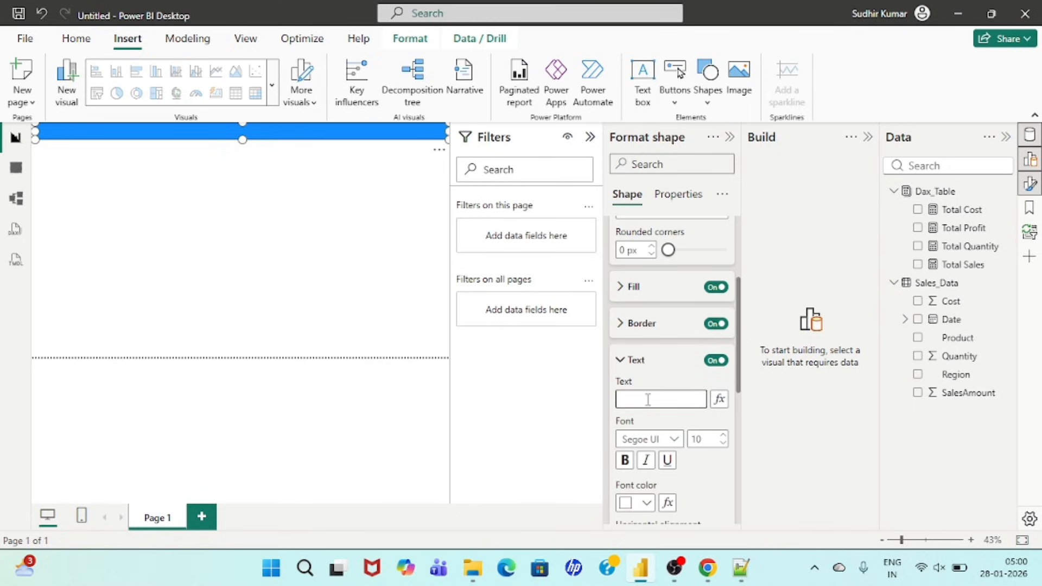
text(sales Dashboard)
Step: Format the banner text in a Segoe UI variant font at size 20 with bold turned on
scroll(654, 404, down, 2)
click(673, 371)
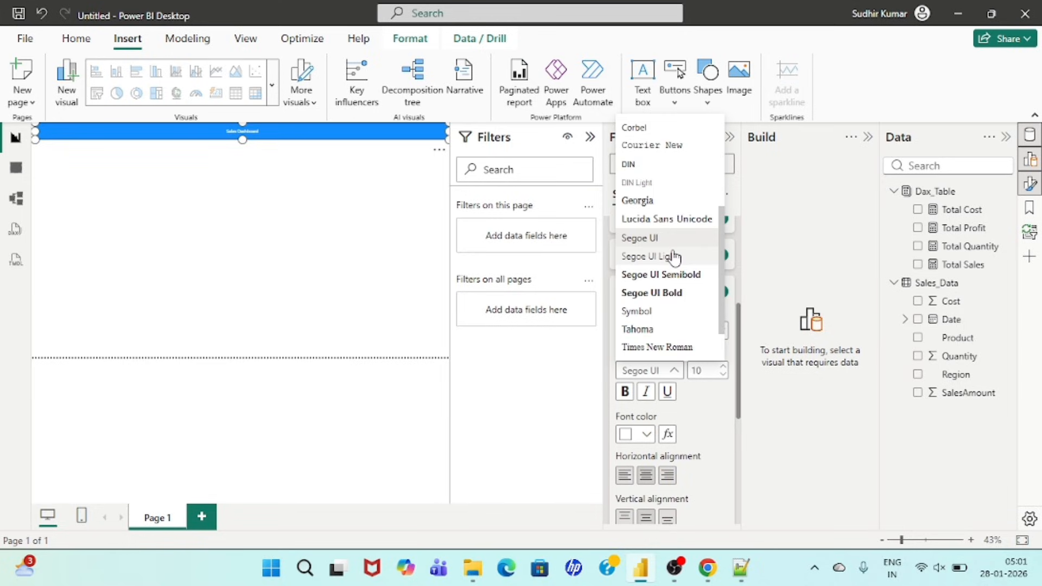
scroll(675, 256, down, 1)
click(671, 225)
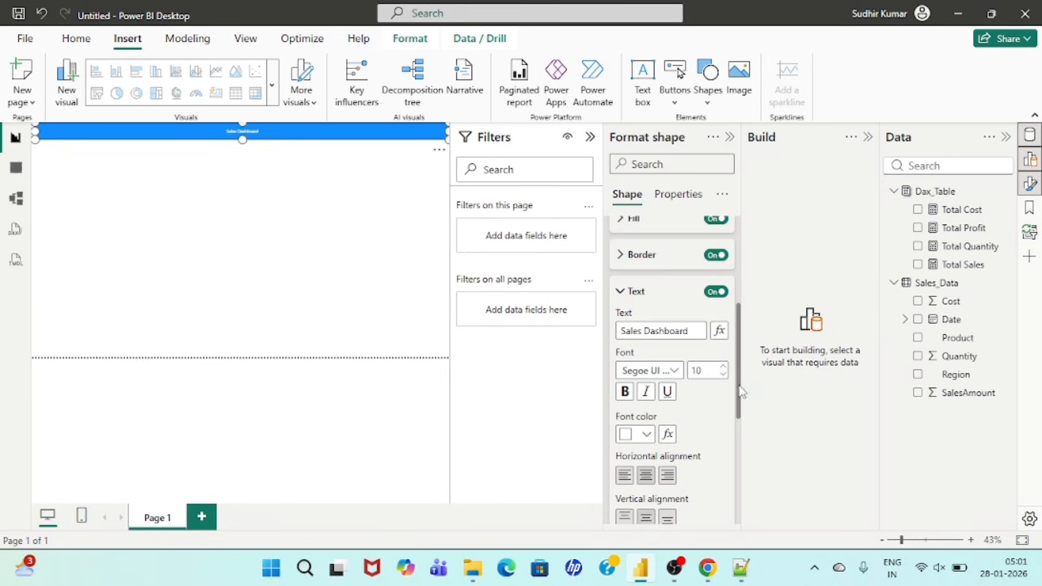
click(708, 375)
text(20)
click(625, 392)
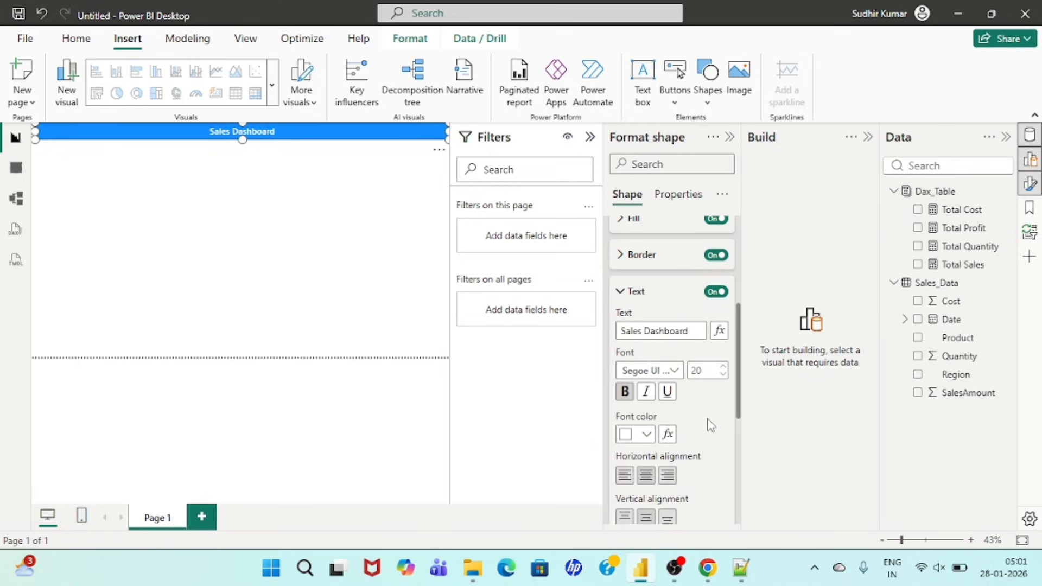
Step: Turn on the shadow in the banner's shape style and set its color to gold #D9B300
scroll(709, 425, down, 4)
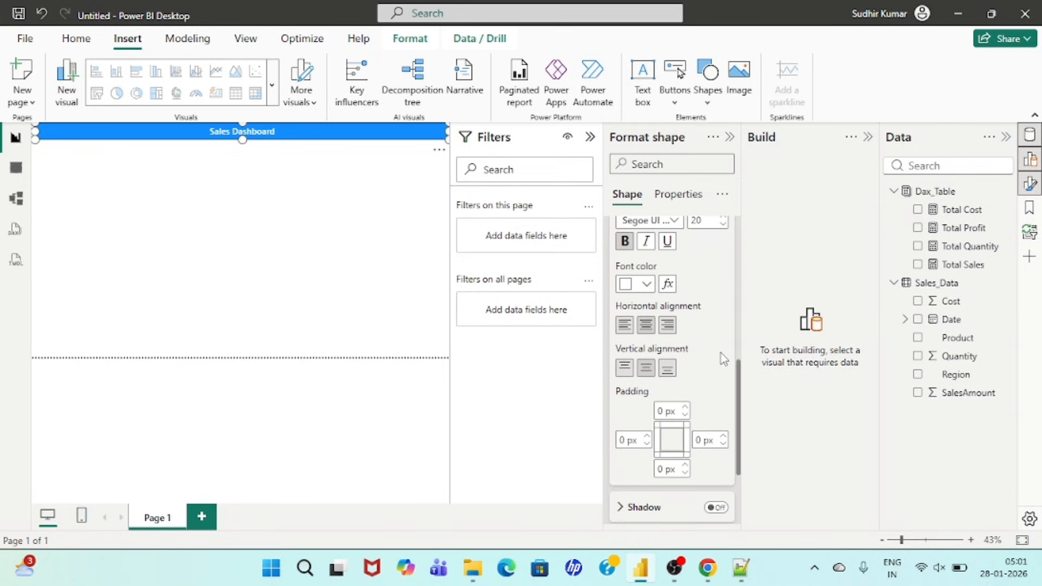
scroll(724, 358, down, 3)
click(717, 379)
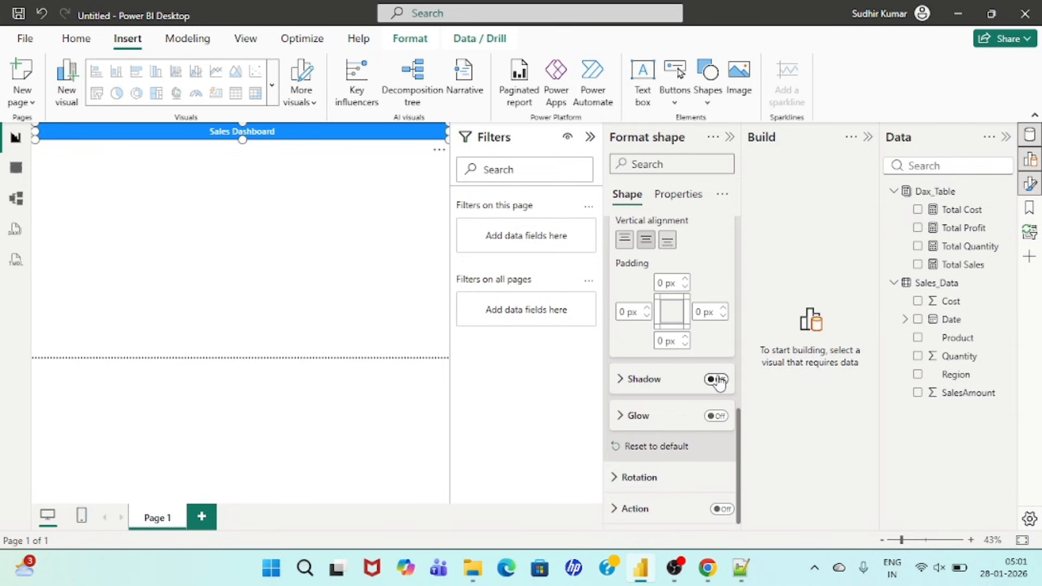
click(630, 381)
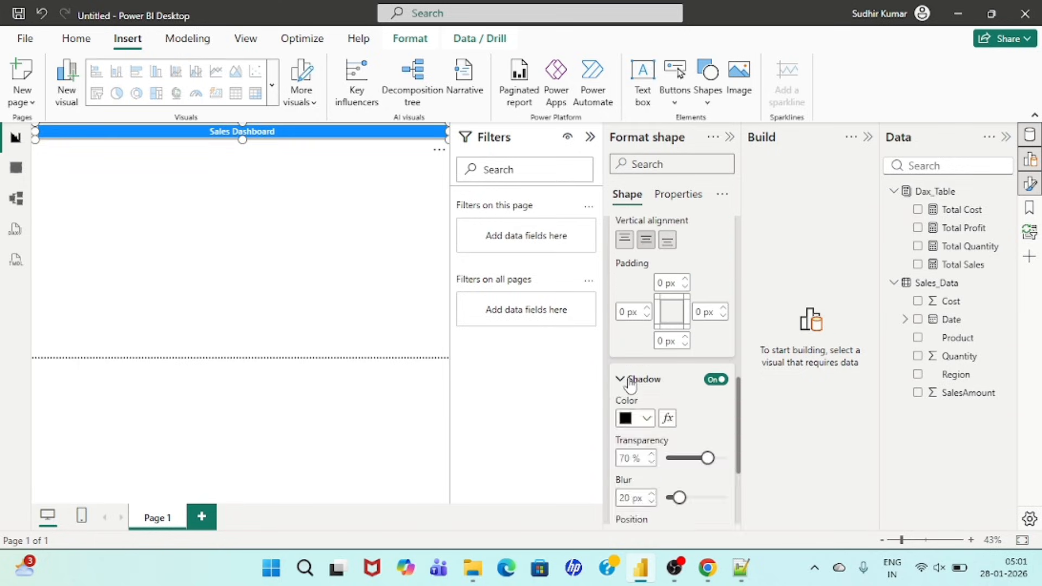
click(647, 421)
click(806, 323)
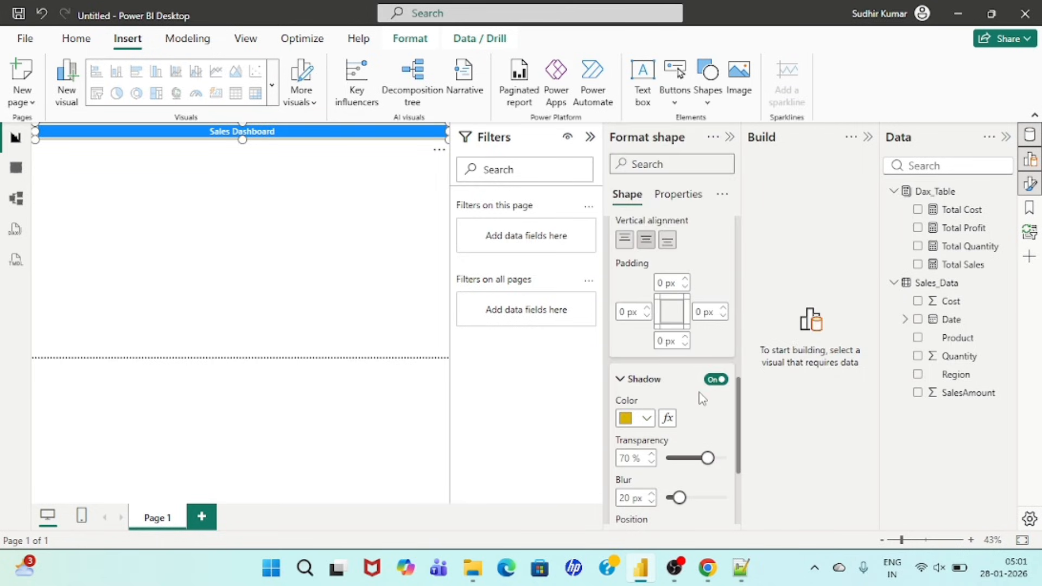
Step: Turn on the glow in the banner's shape style and set its color to orange
scroll(700, 395, down, 2)
scroll(704, 423, down, 2)
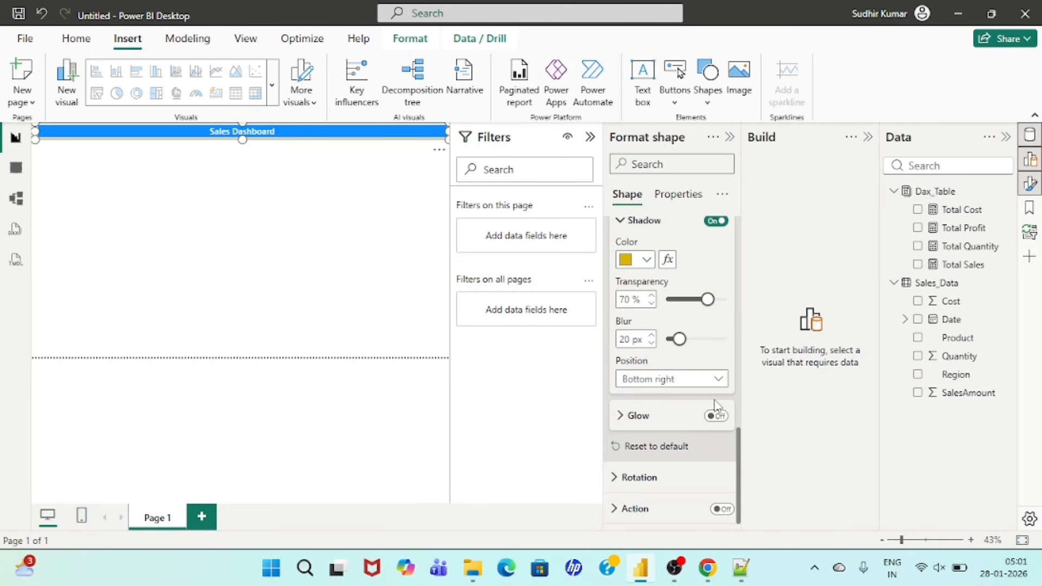
click(717, 415)
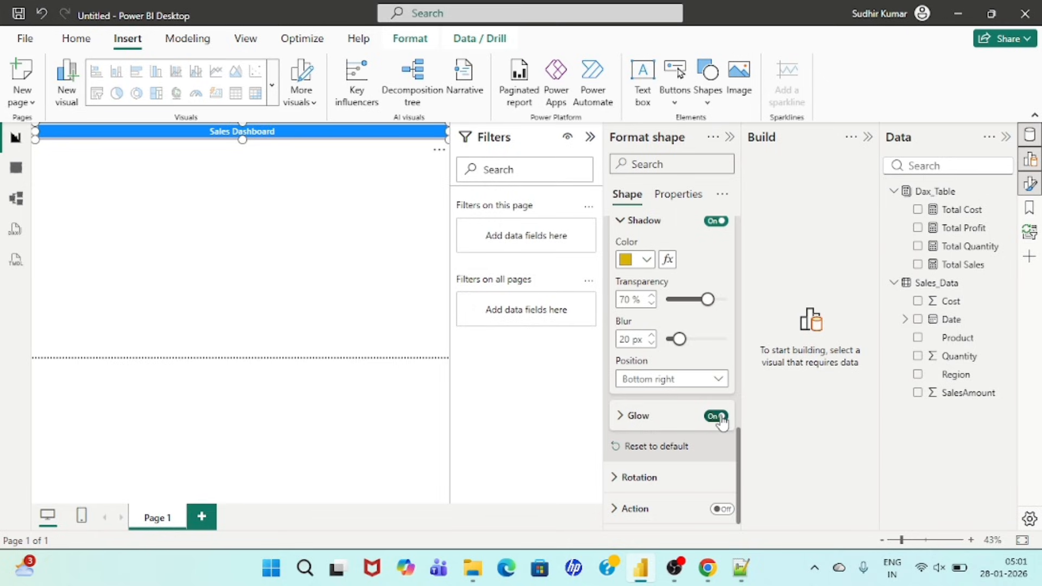
click(638, 416)
scroll(677, 423, down, 2)
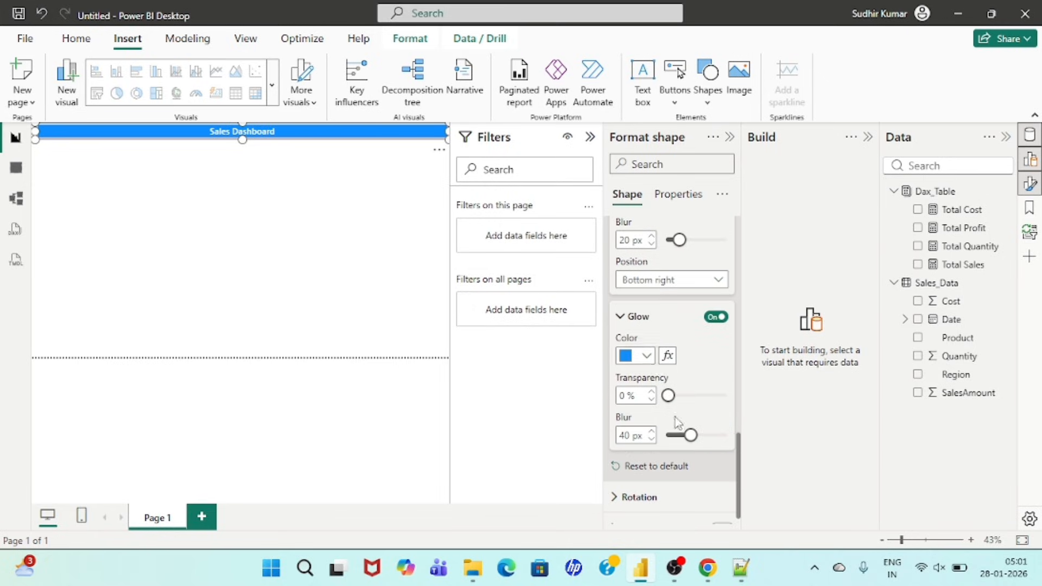
click(646, 356)
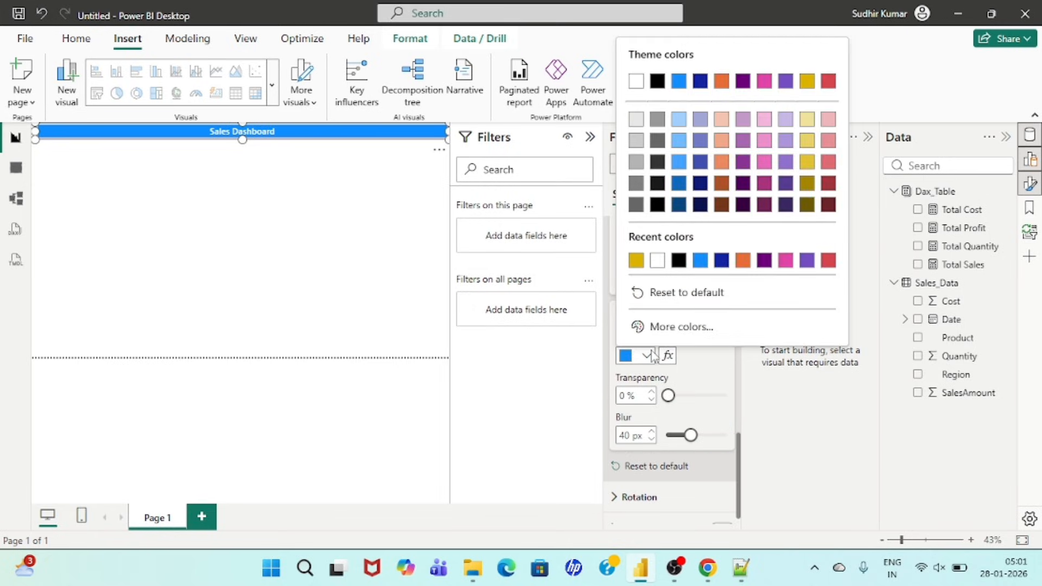
click(742, 261)
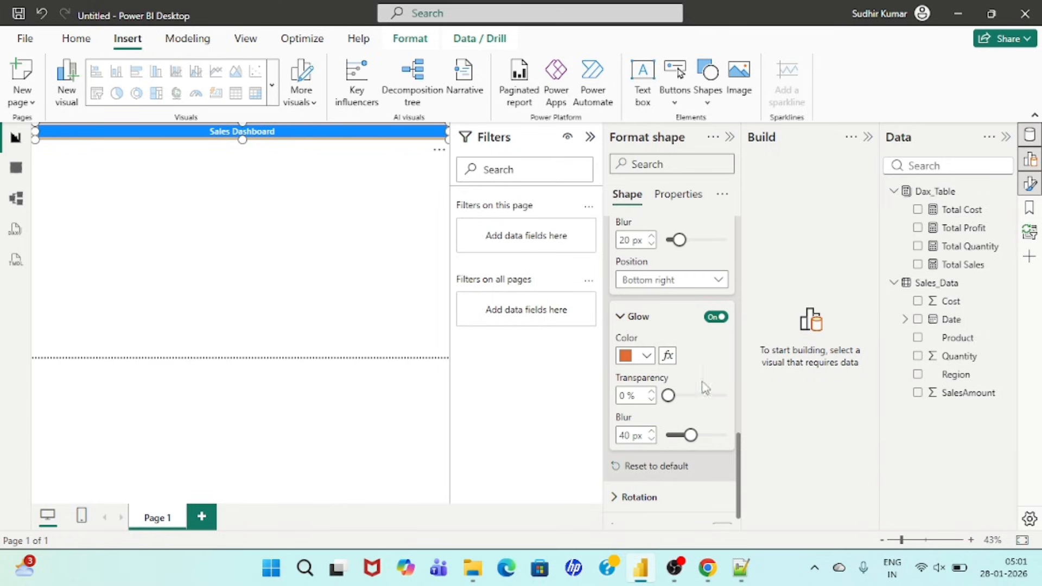
Step: Turn on the banner's visual border with color #D9B300 and 30 px rounded corners
scroll(709, 411, down, 1)
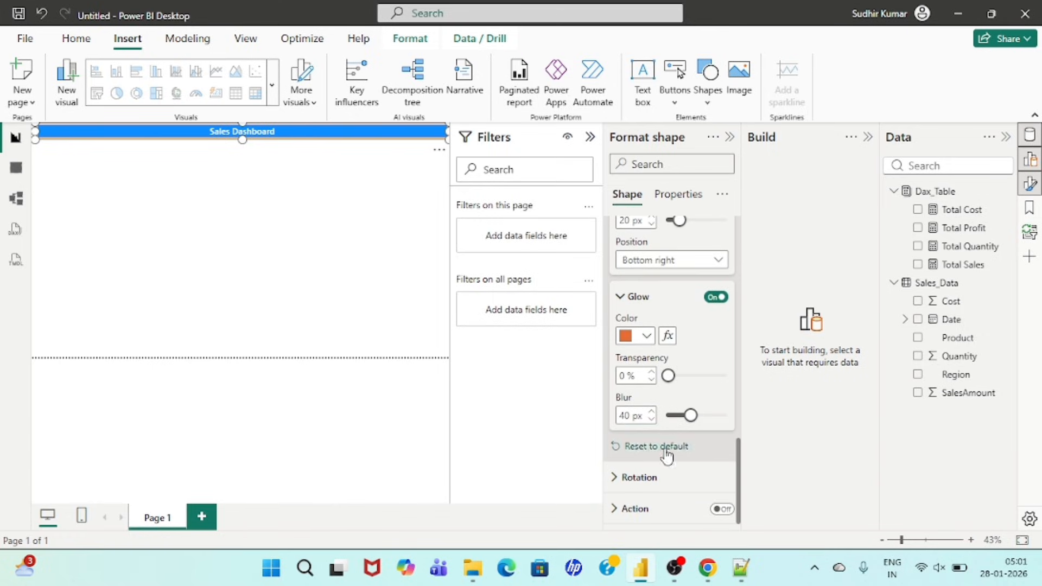
scroll(688, 430, up, 15)
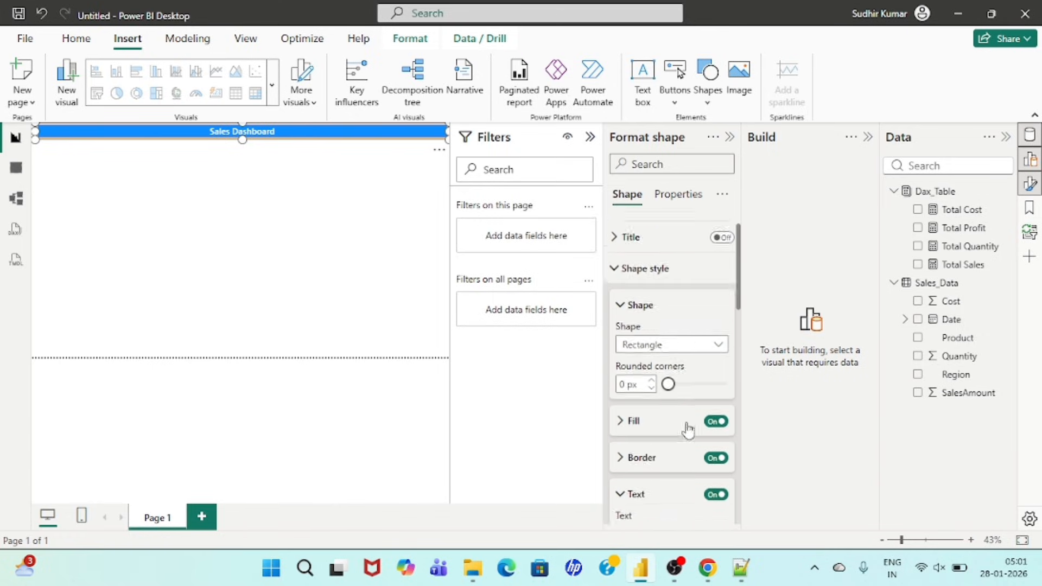
scroll(688, 430, up, 2)
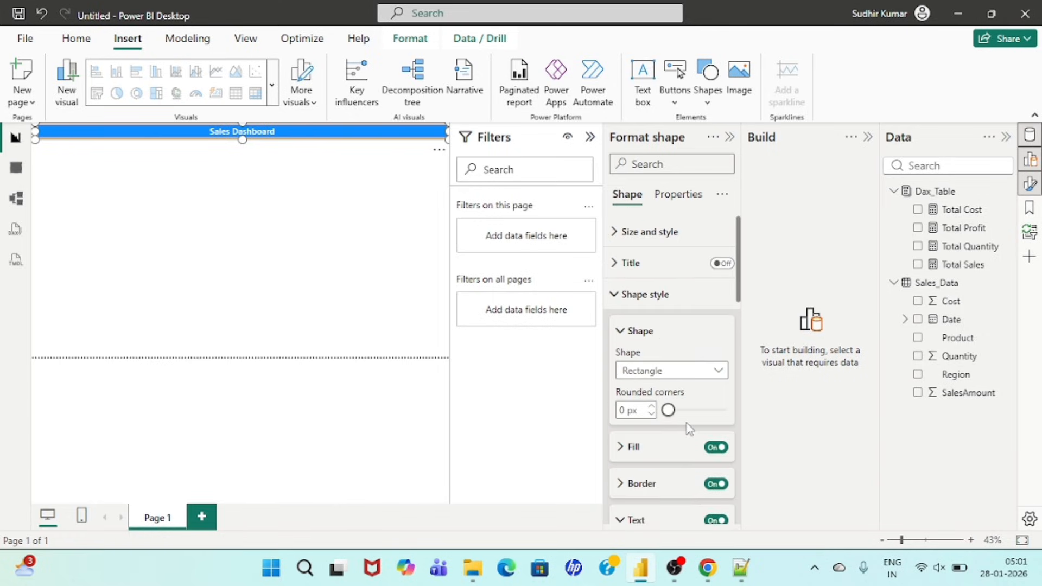
click(619, 232)
scroll(667, 367, down, 10)
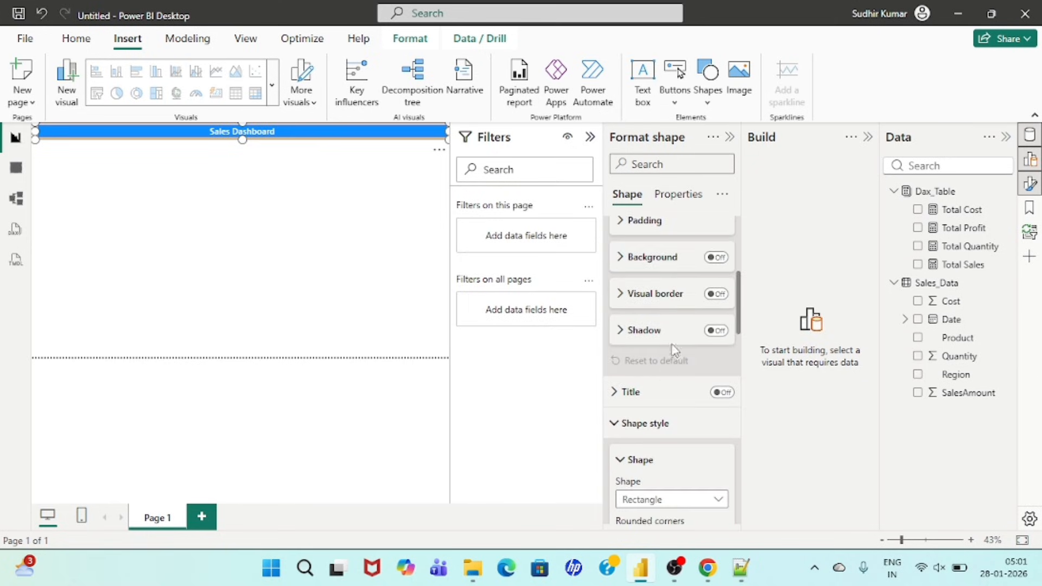
scroll(674, 281, up, 4)
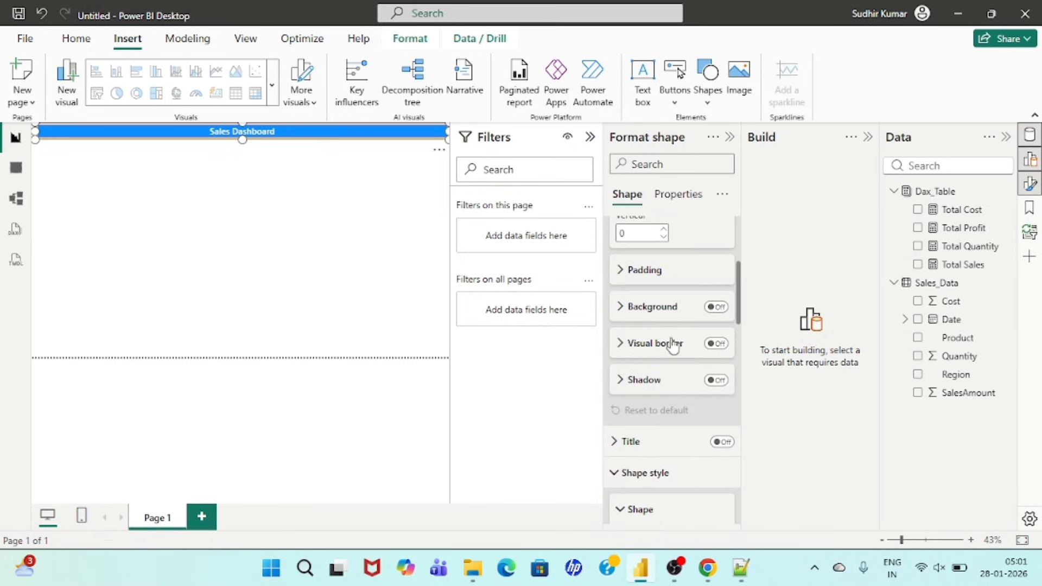
click(715, 344)
click(647, 348)
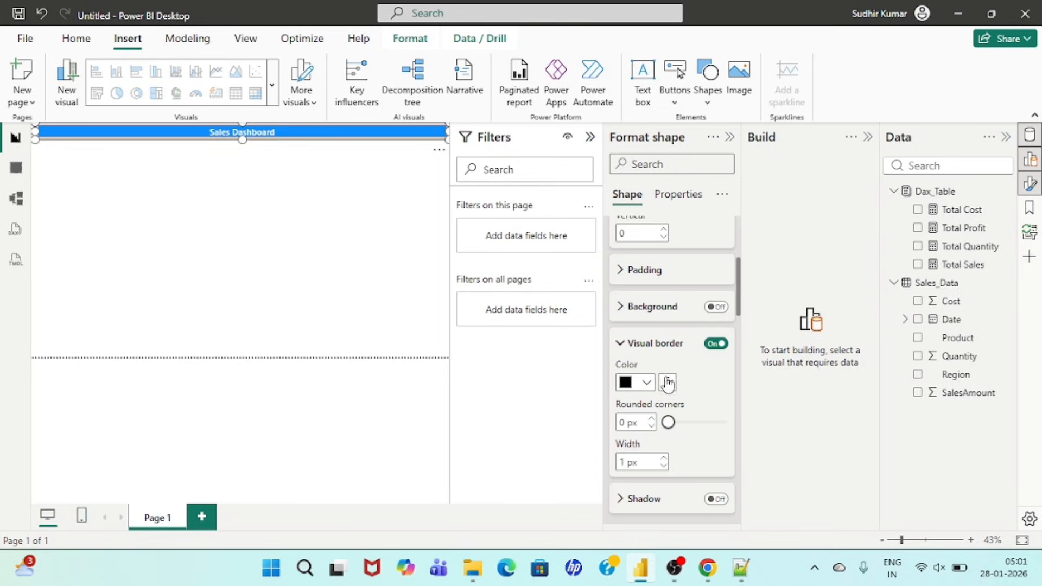
click(646, 383)
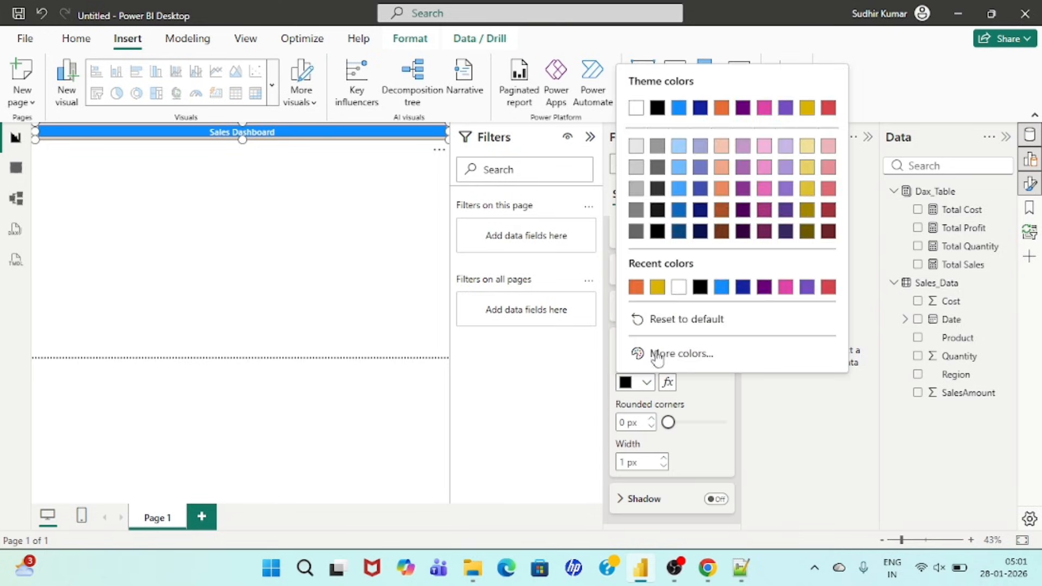
click(657, 287)
scroll(675, 400, down, 2)
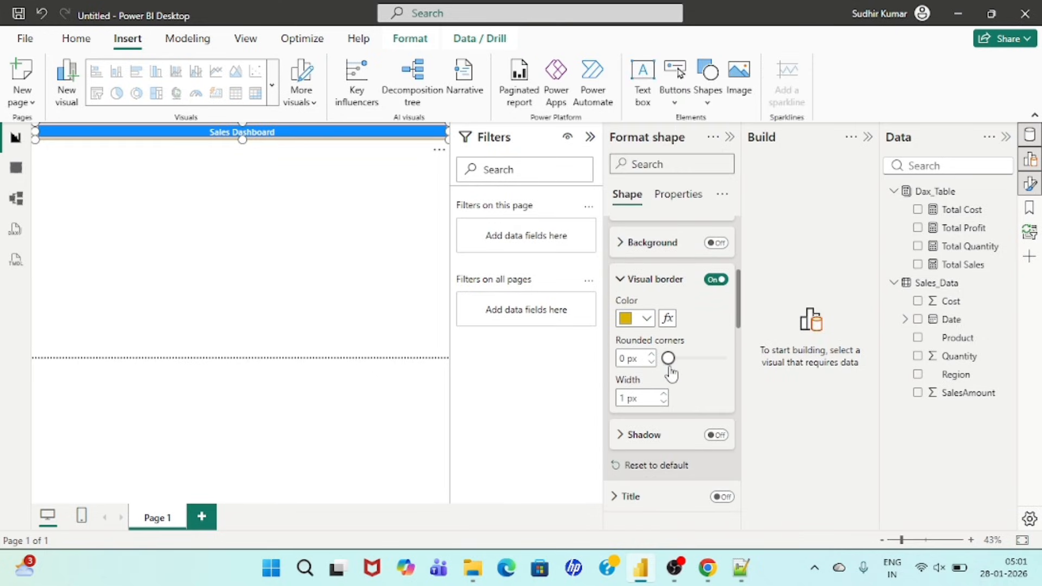
drag(668, 358, 739, 381)
Step: Turn on the shadow in the banner's size and style settings, with gold color #D9B300 and offset Inside
scroll(701, 393, down, 2)
click(715, 361)
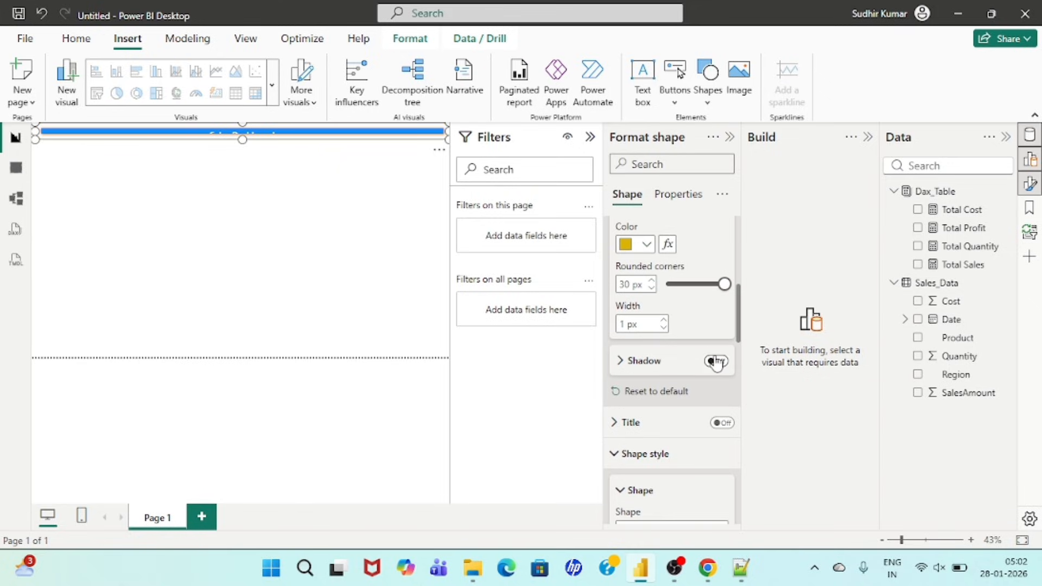
click(627, 362)
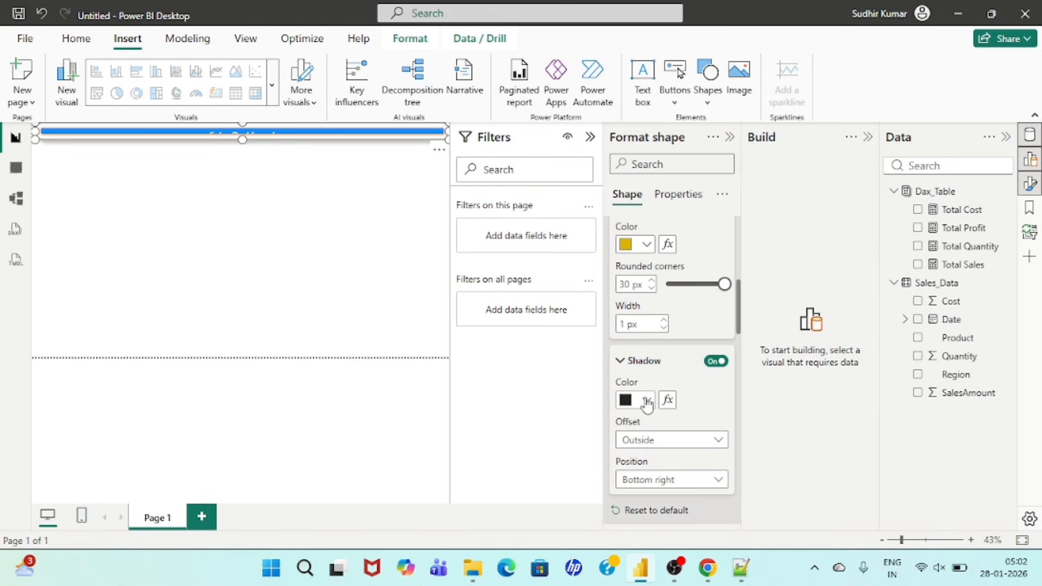
click(646, 402)
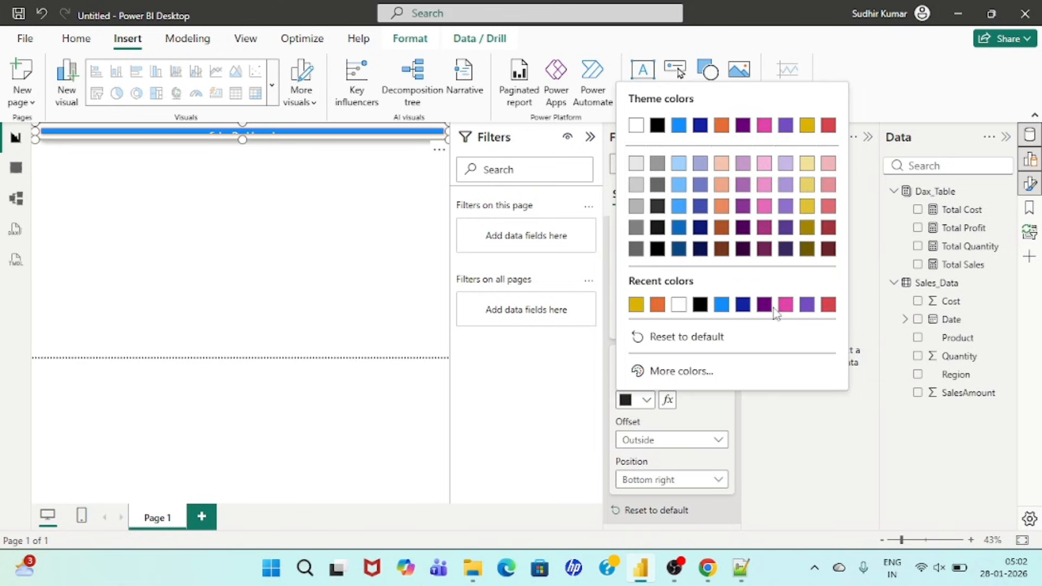
click(636, 305)
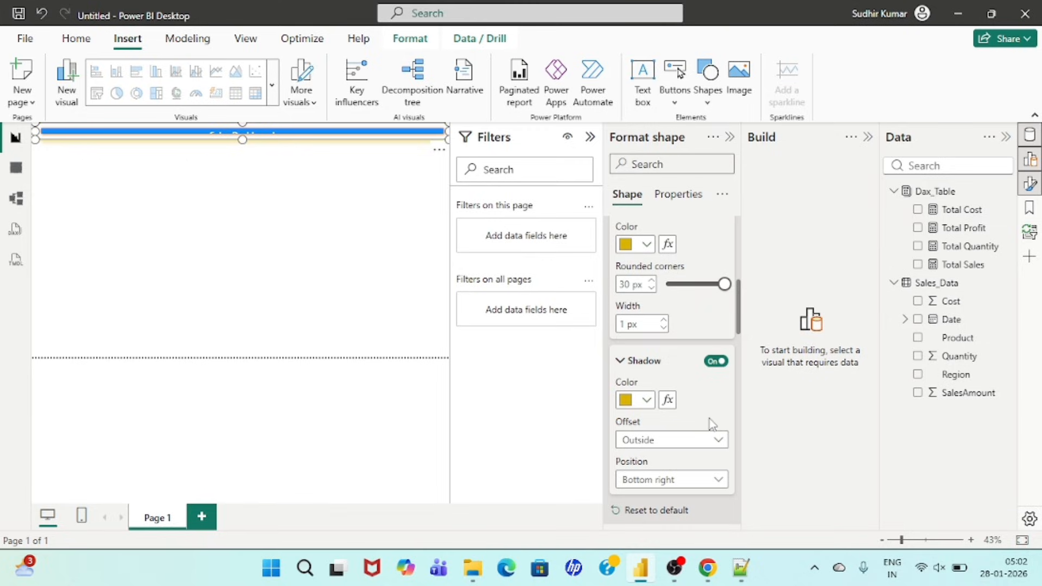
click(669, 441)
click(642, 482)
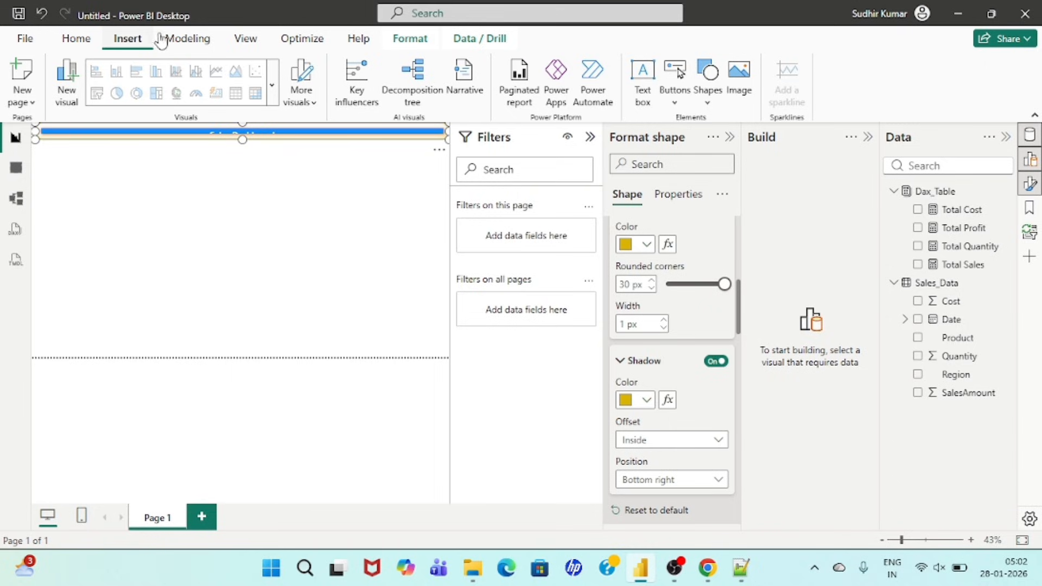
Step: Hide the Filters pane to give the report canvas more room
click(243, 40)
click(611, 98)
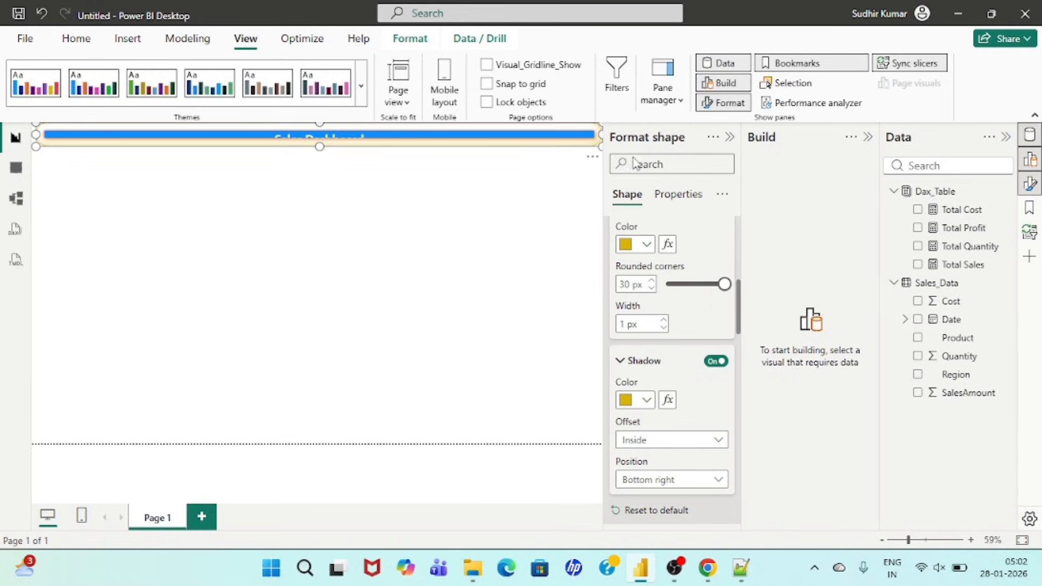
Step: Collapse the Format pane, then make the Sales Dashboard banner taller to fit its title and widen it to the page's edge
click(450, 239)
click(729, 138)
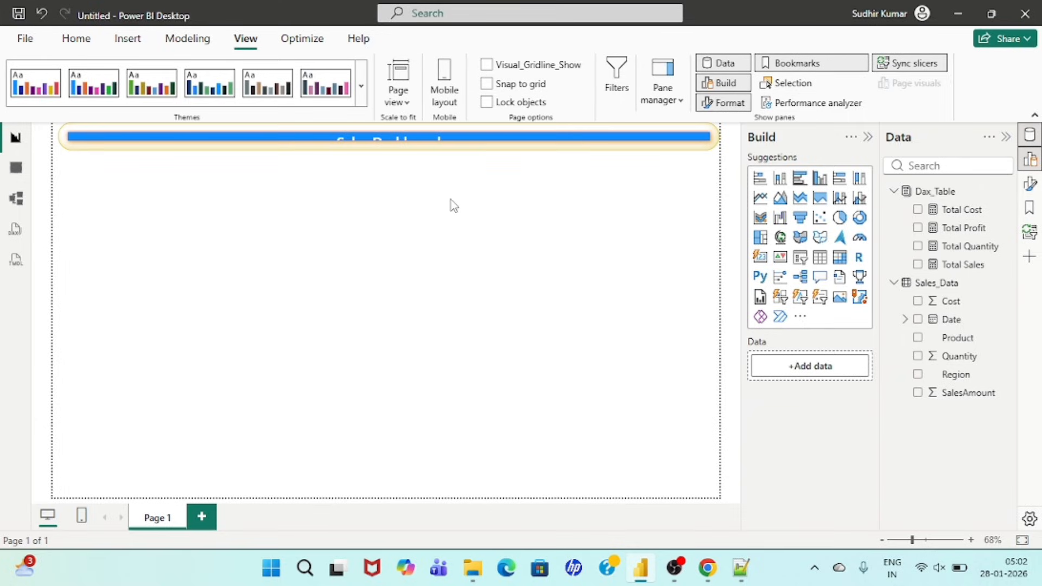
click(360, 144)
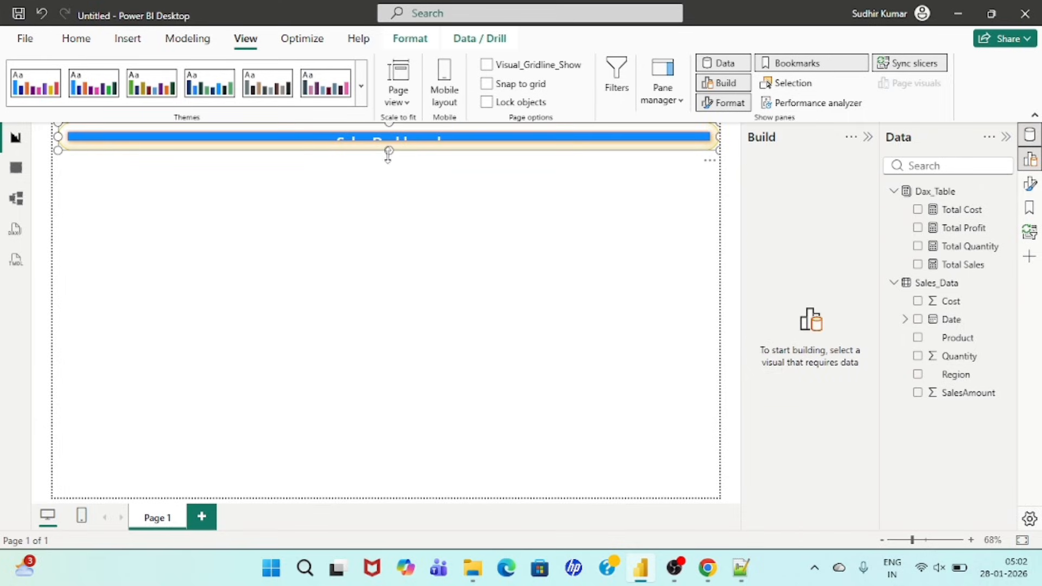
drag(388, 154, 388, 164)
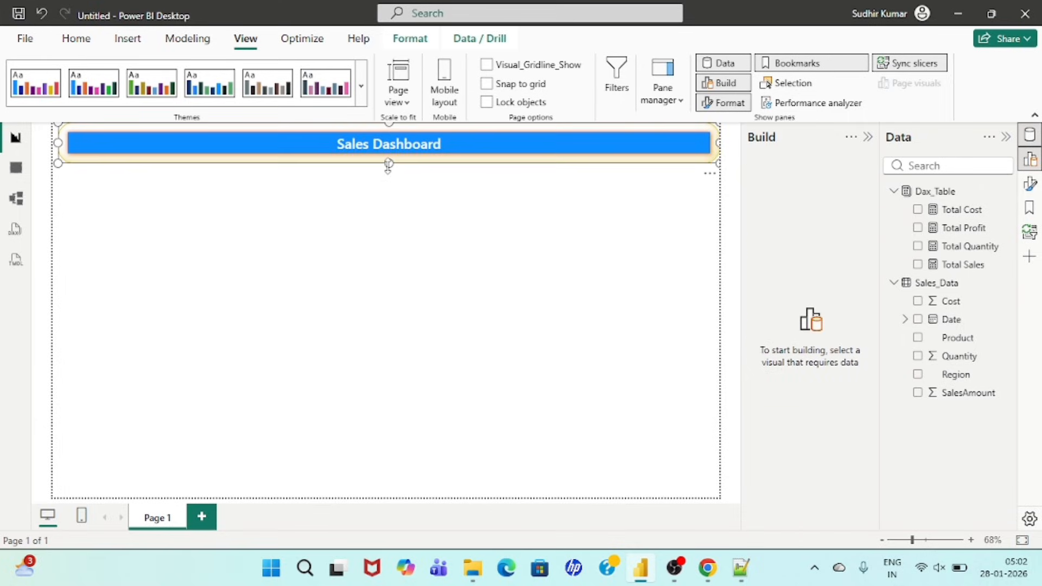
click(304, 195)
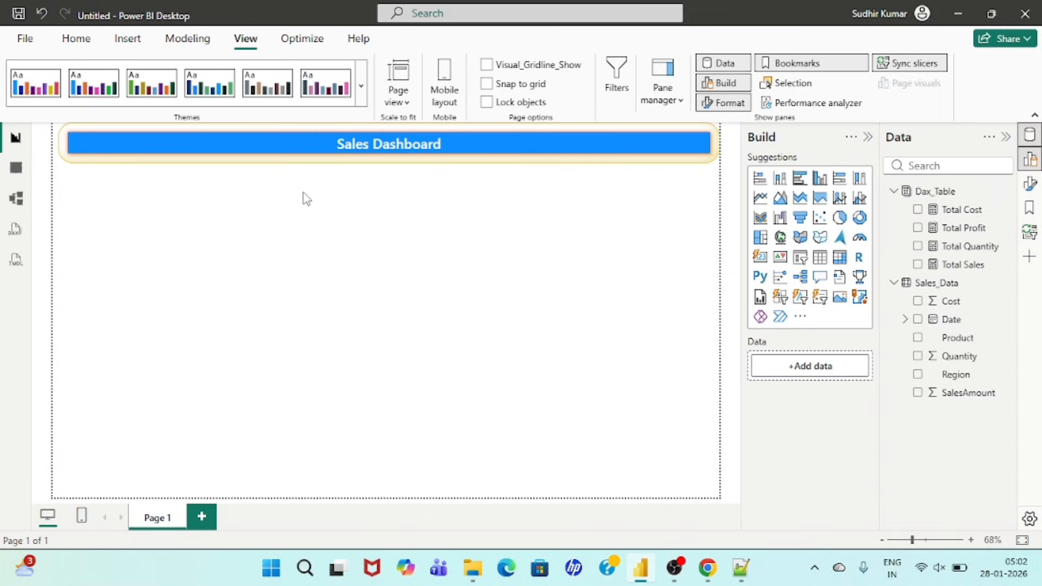
click(71, 141)
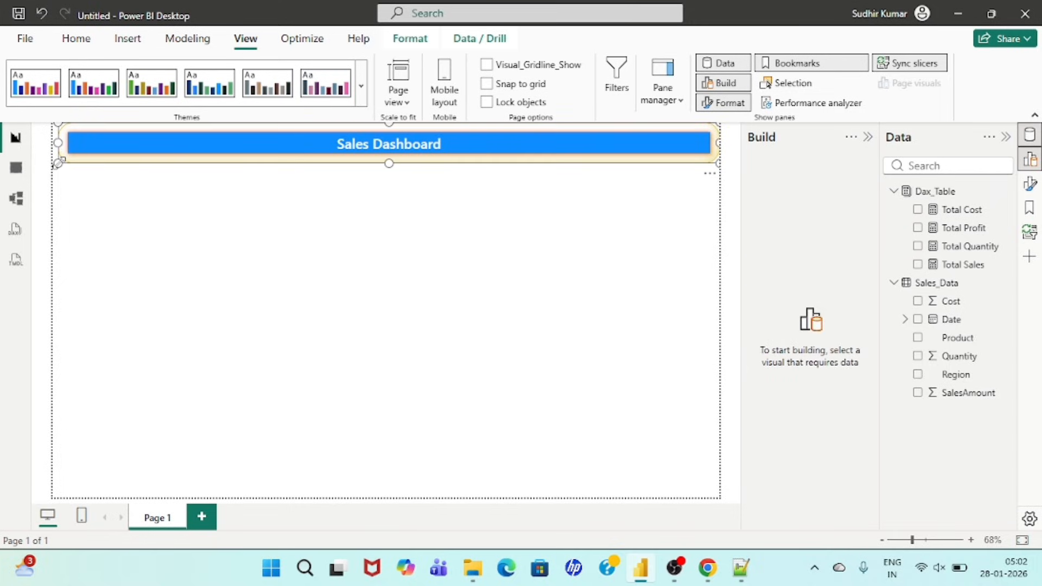
drag(57, 162, 716, 251)
click(66, 190)
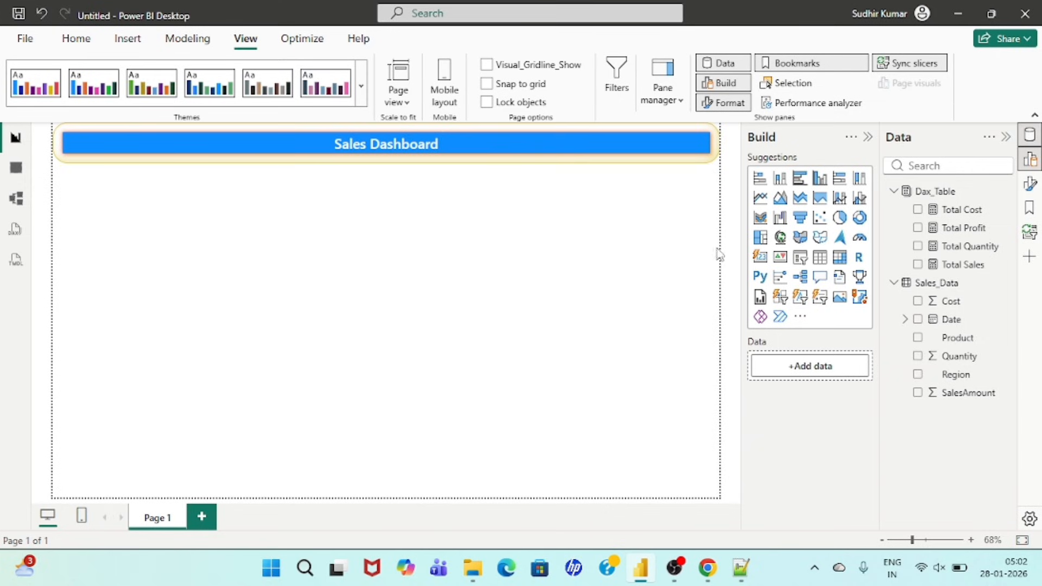
Step: Add a card visual with Total Sales, Total Cost, Total Profit and Total Quantity, and place it just below the banner
click(759, 257)
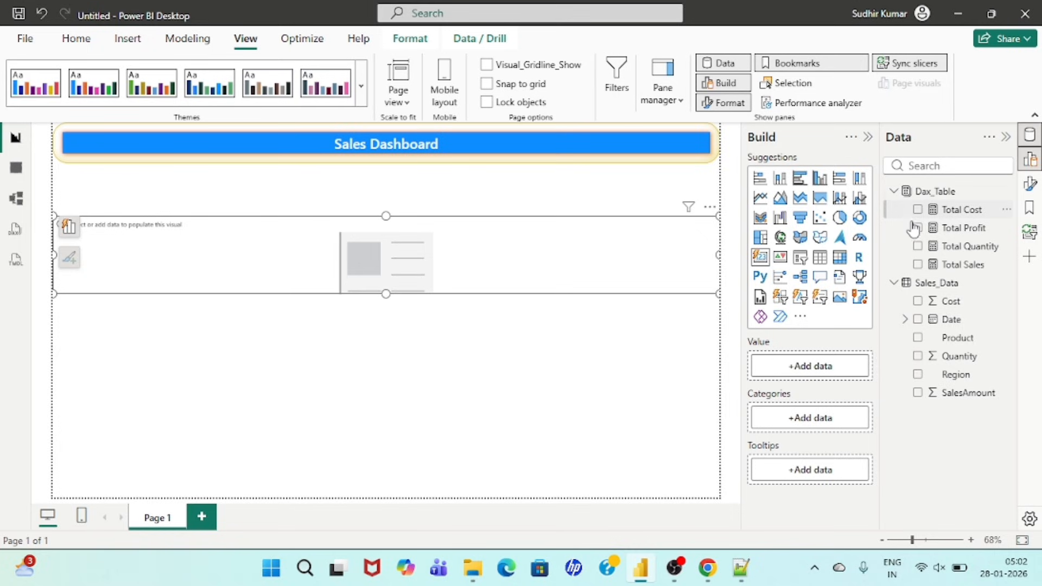
click(918, 264)
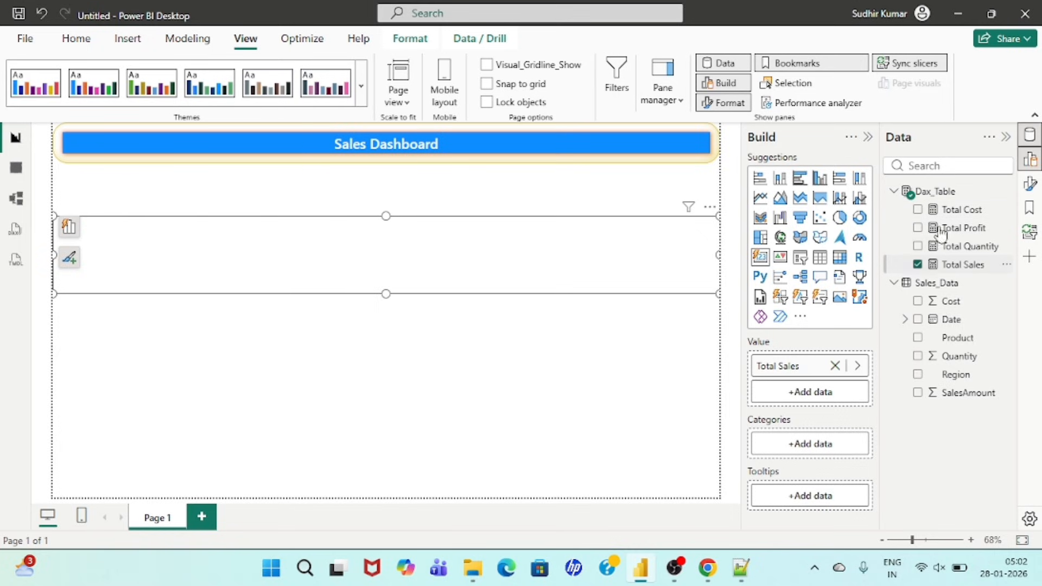
click(917, 210)
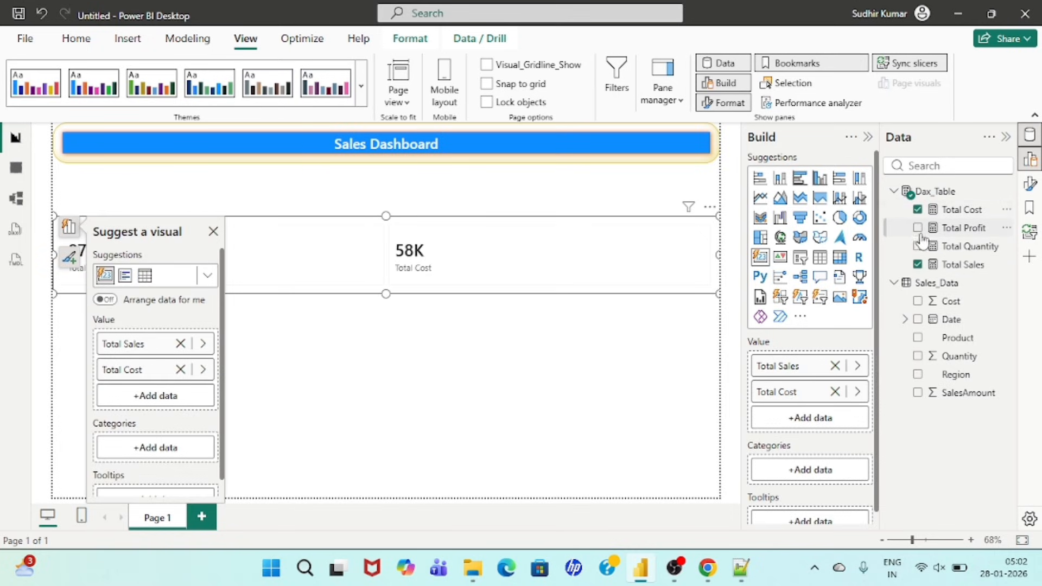
click(917, 228)
click(917, 246)
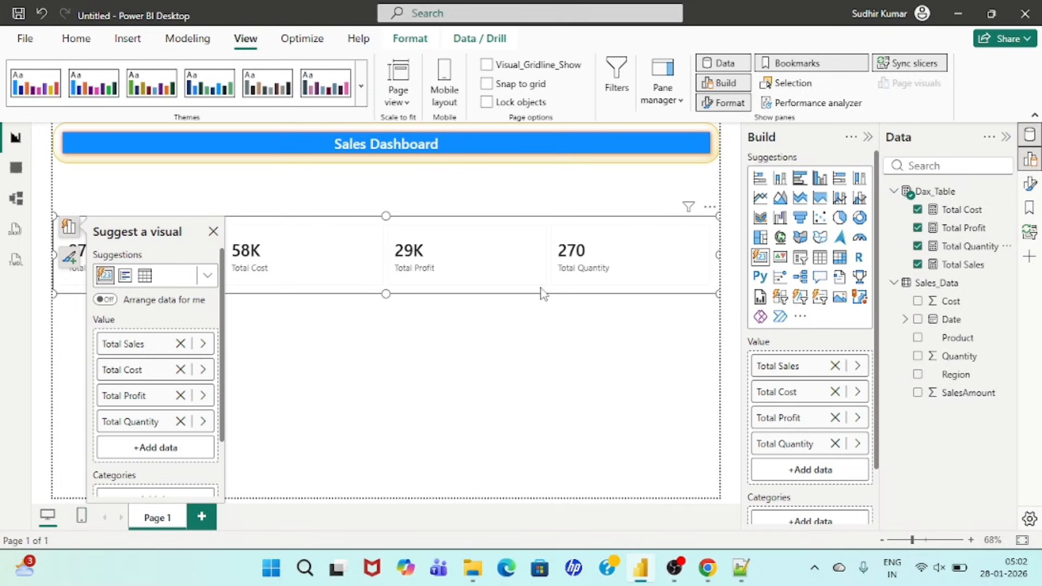
drag(329, 246, 324, 208)
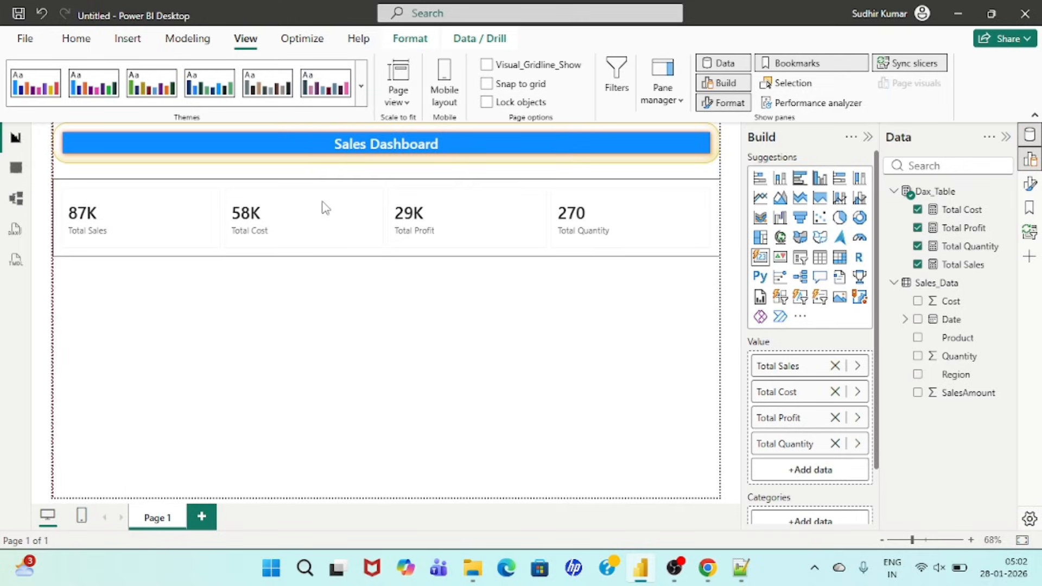
Step: Copy the banner's formatting onto the KPI card visual with Format Painter, reduce the card's height and move it closer to the banner
click(93, 135)
click(76, 38)
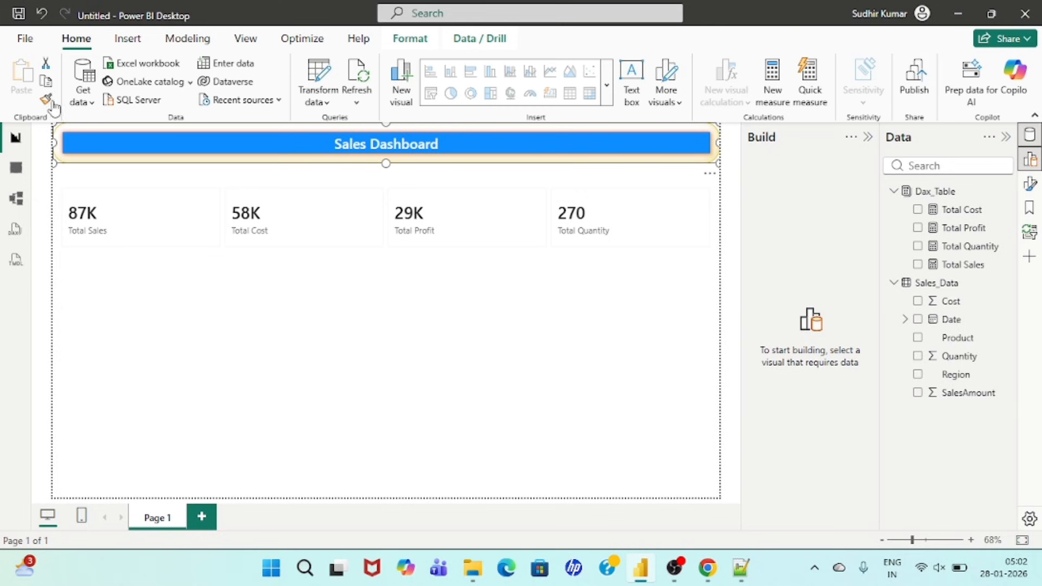
click(47, 100)
click(191, 208)
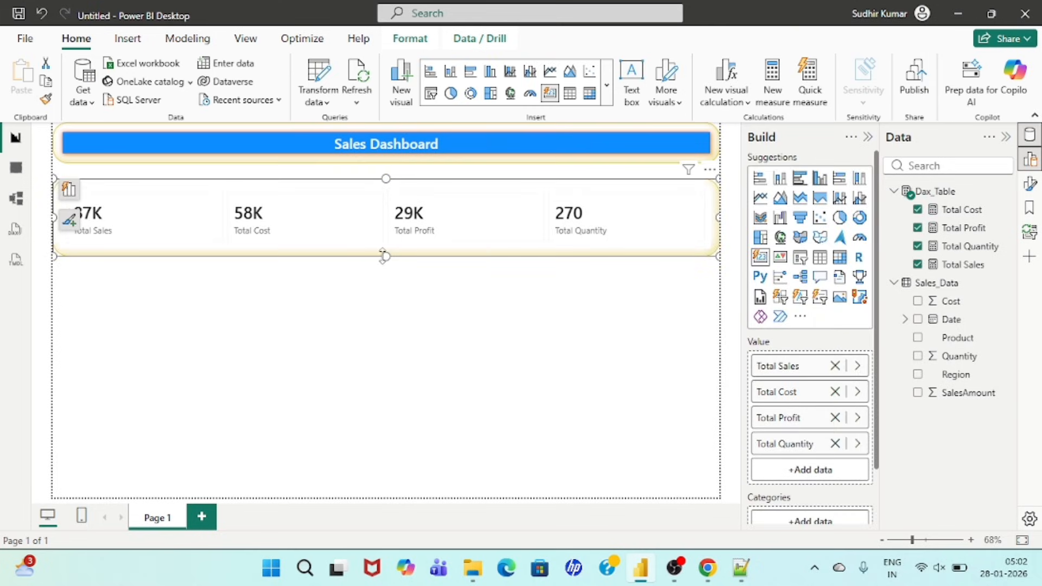
drag(386, 253, 384, 242)
drag(299, 212, 298, 202)
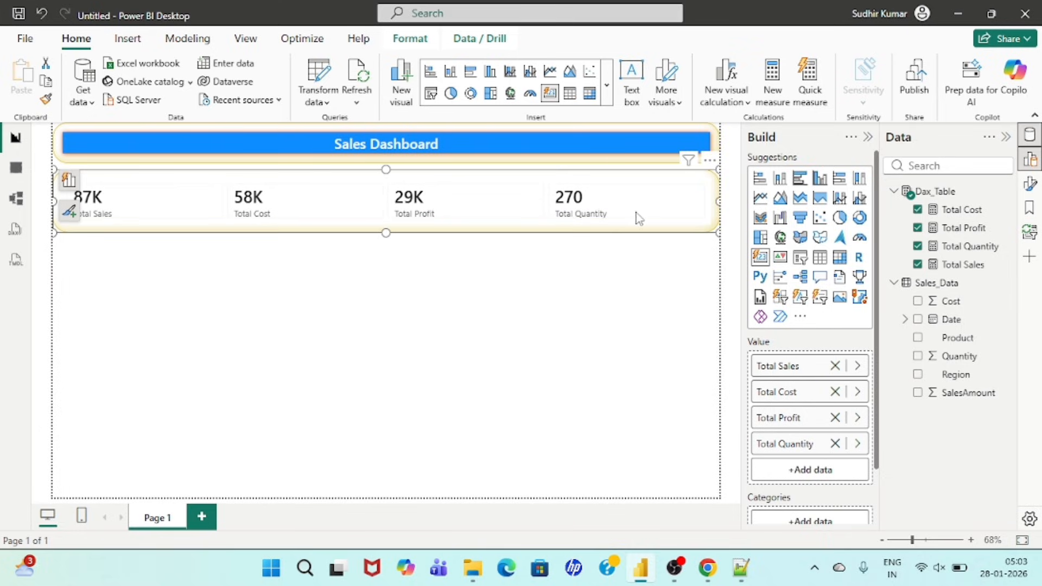
Step: Format the KPI cards' callout values in bold black and center them horizontally
click(1030, 185)
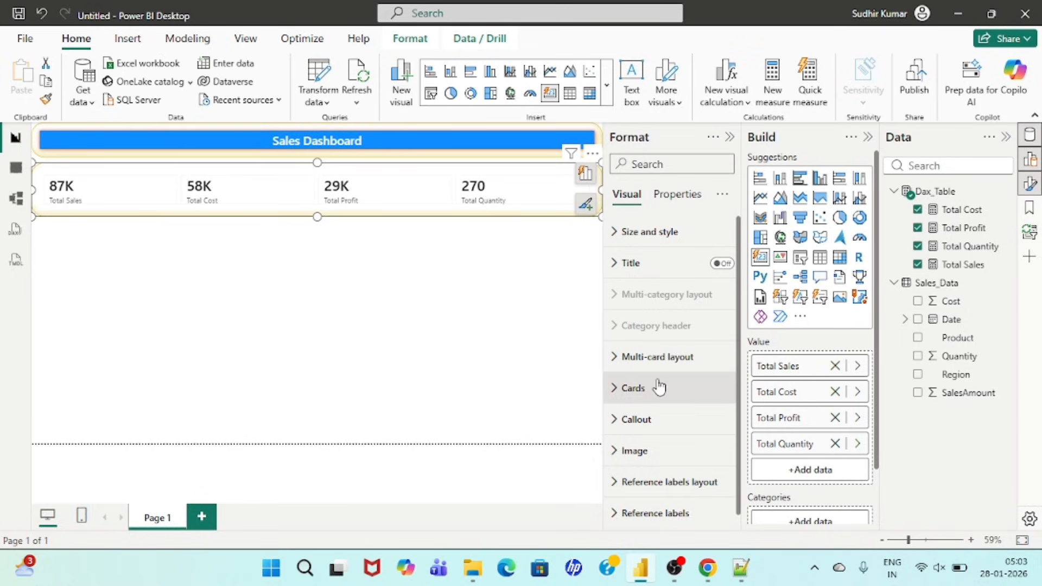
click(621, 419)
scroll(690, 364, down, 2)
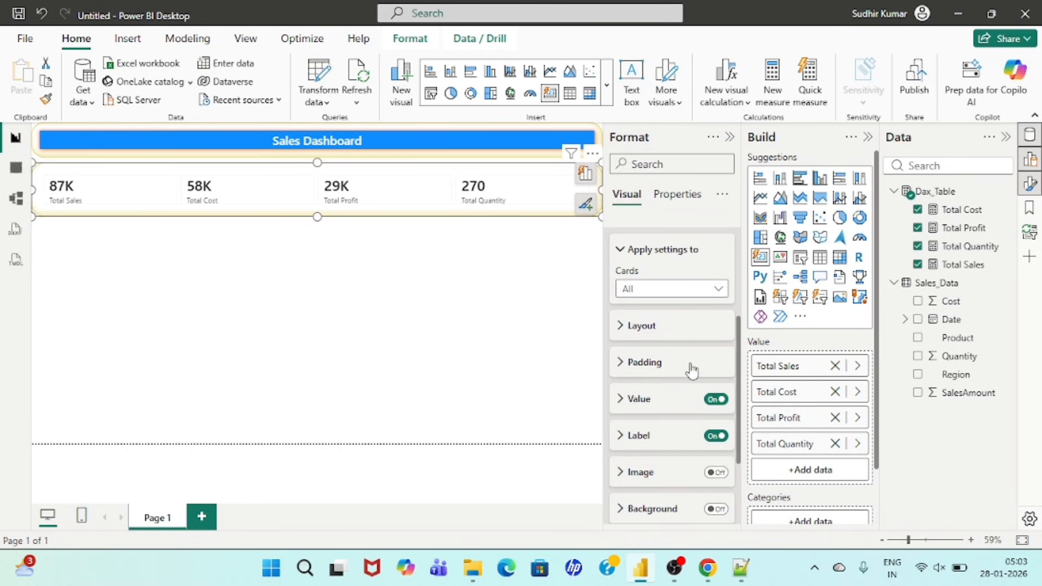
click(622, 401)
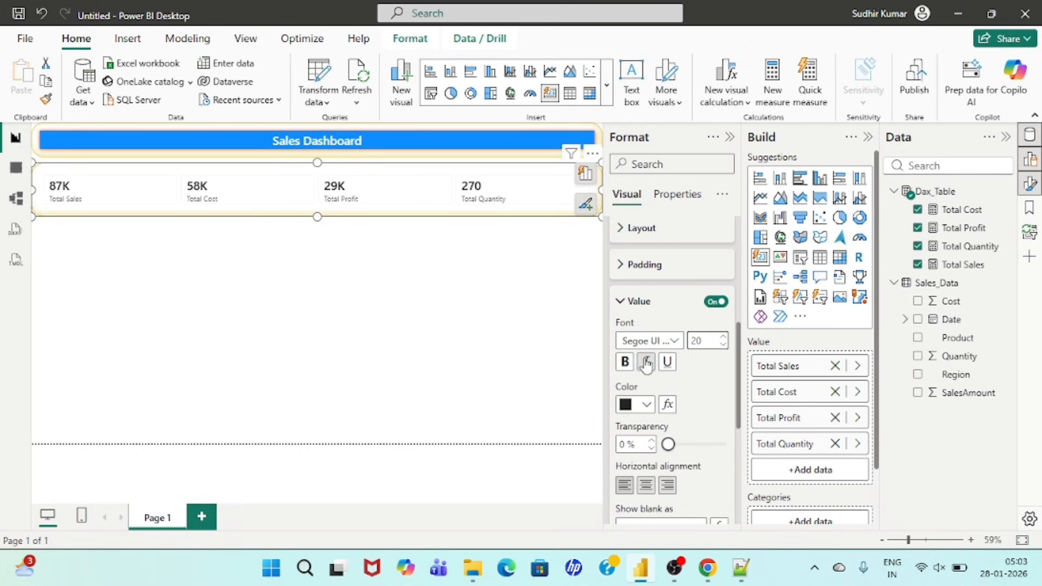
click(647, 405)
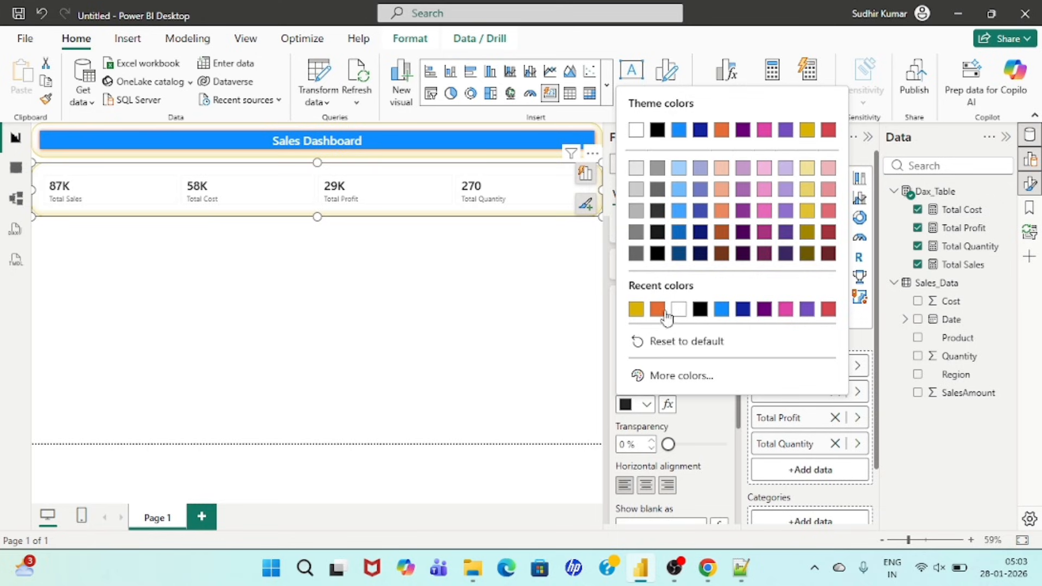
click(702, 308)
scroll(697, 406, down, 2)
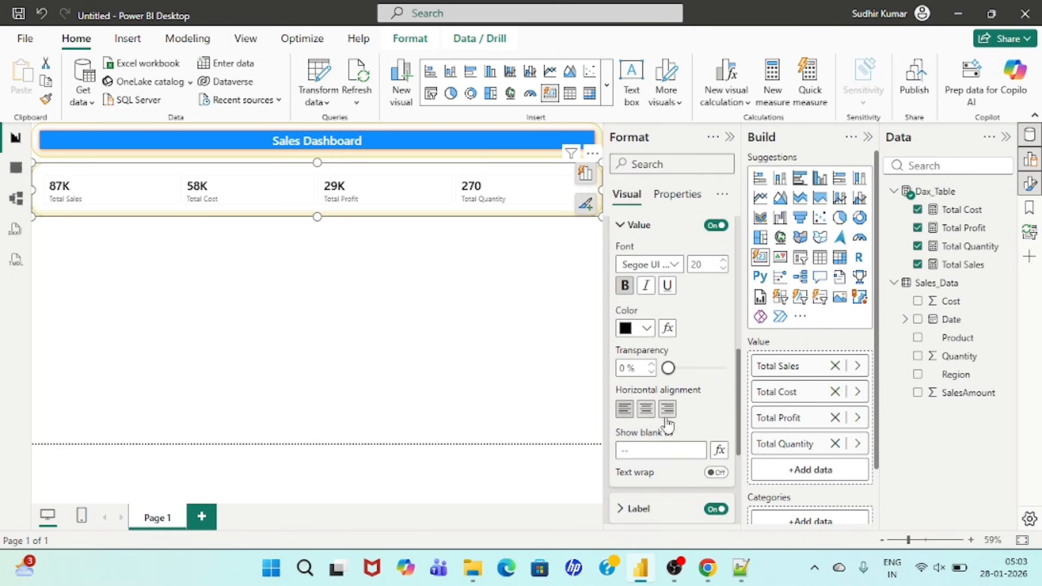
click(646, 410)
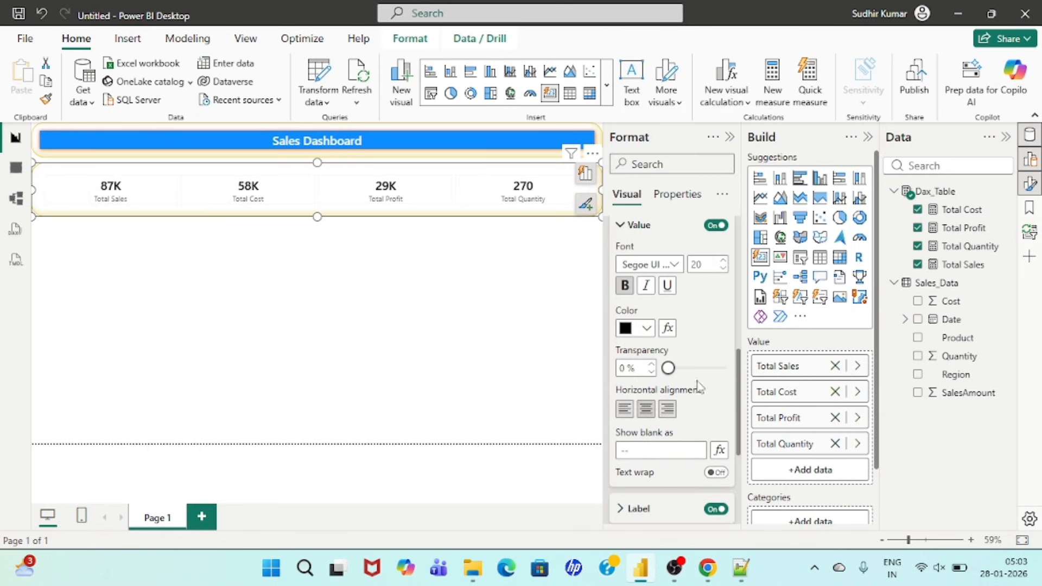
Step: Change the font of the KPI cards' callout labels, set the size to 15 and make the labels bold black
scroll(655, 379, down, 4)
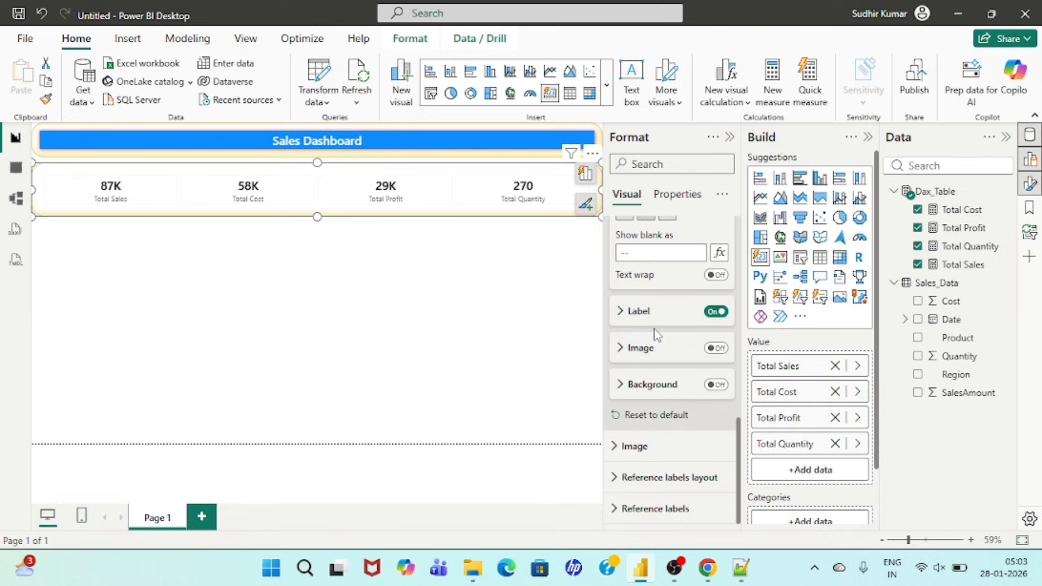
click(625, 313)
scroll(674, 386, down, 3)
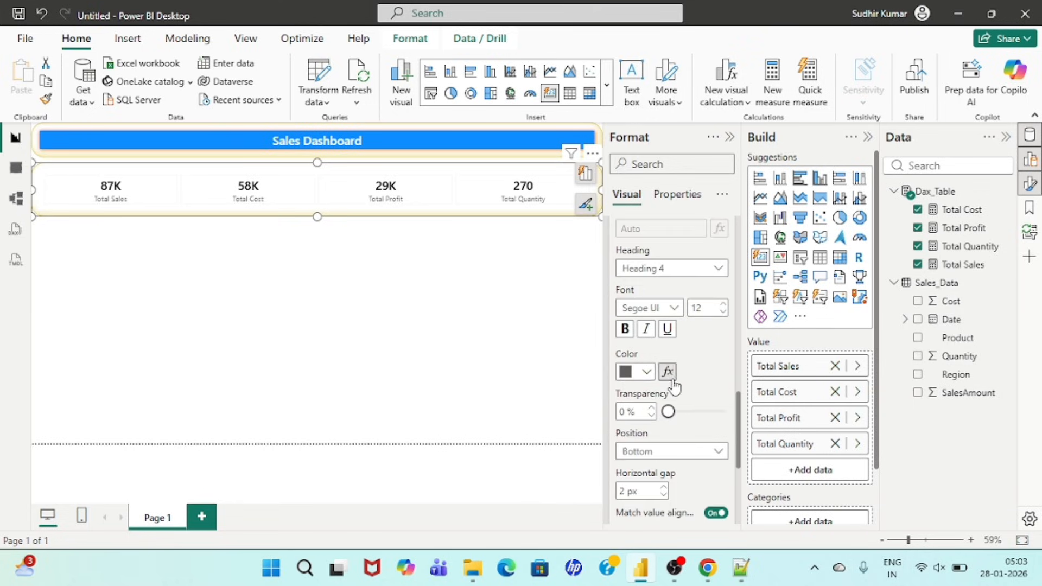
click(670, 308)
click(656, 203)
double_click(703, 306)
text(15)
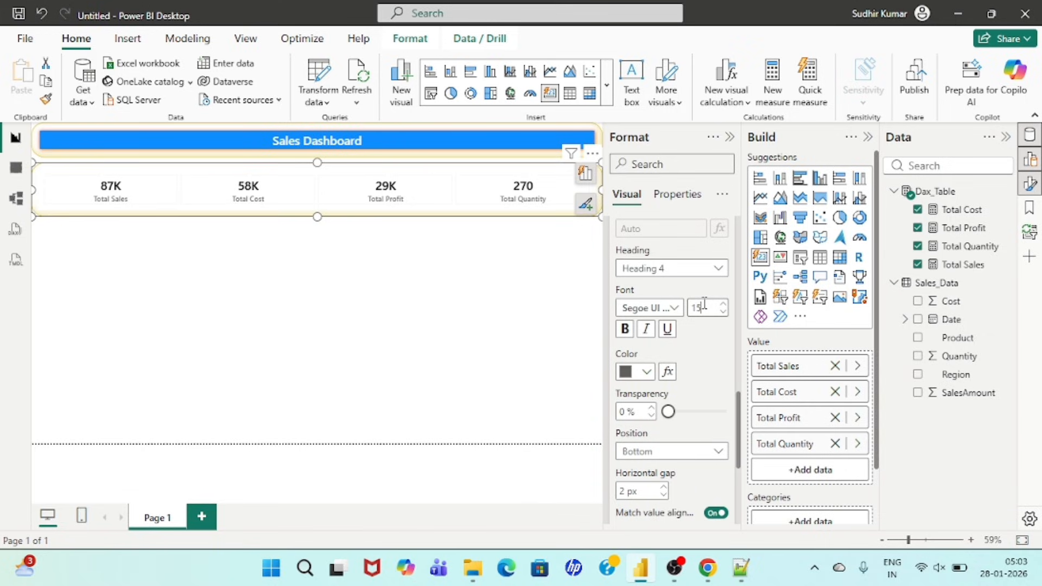
scroll(663, 373, down, 4)
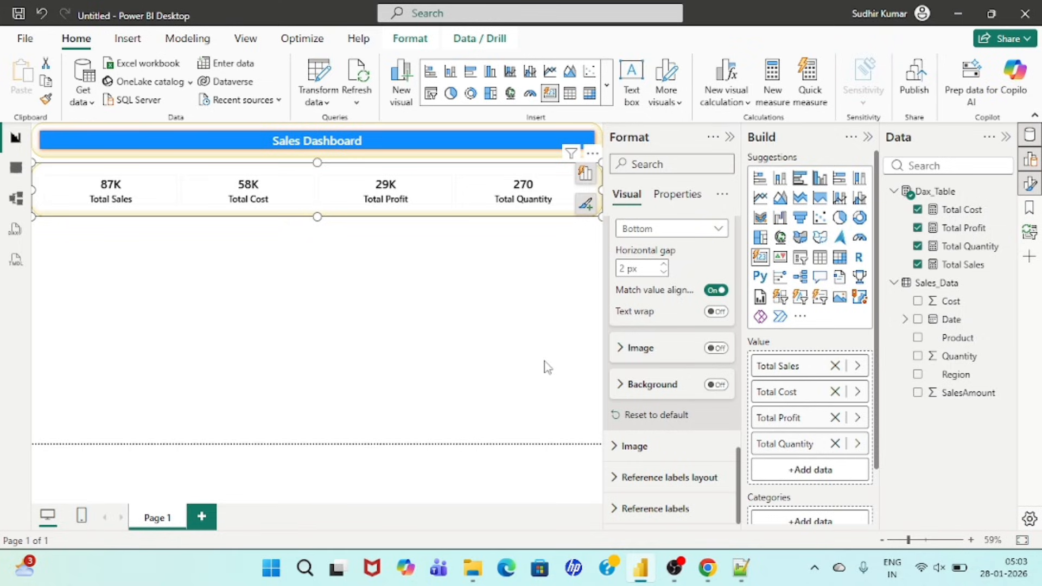
click(457, 333)
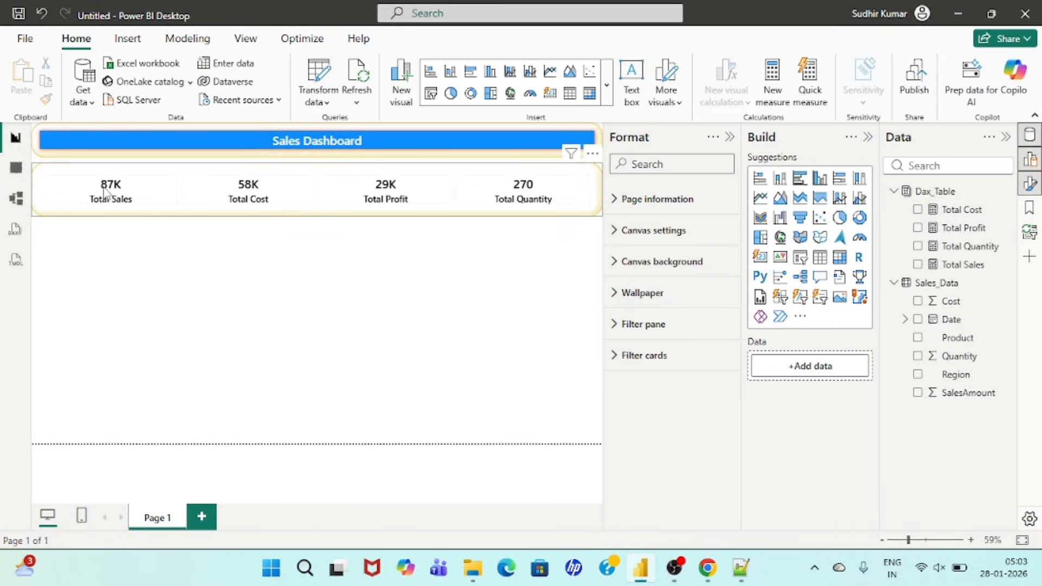
Step: Turn on the border in the KPI visual's multi-card layout and color it blue
click(306, 188)
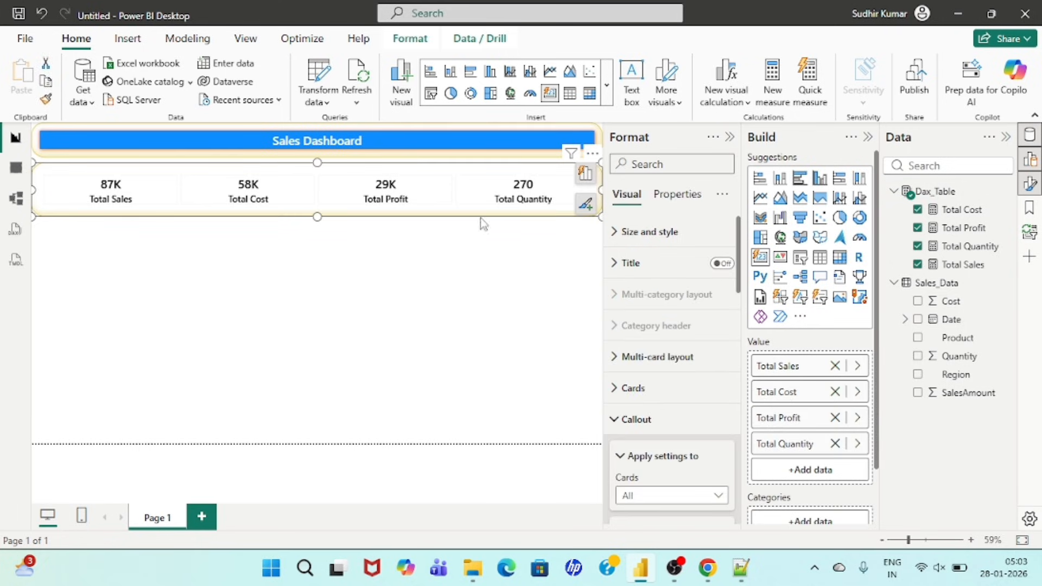
scroll(621, 352, down, 2)
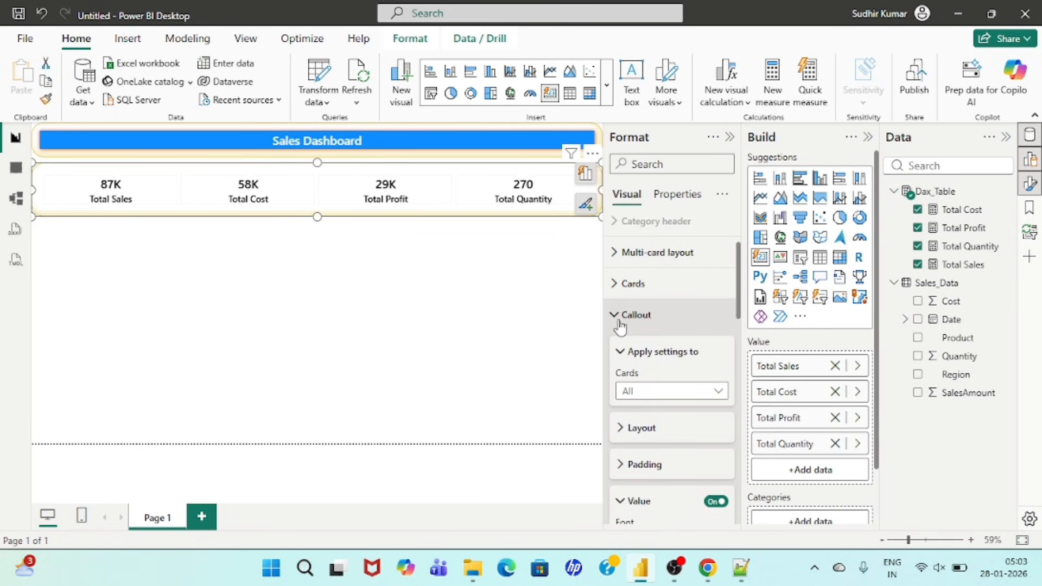
scroll(621, 325, down, 5)
click(715, 303)
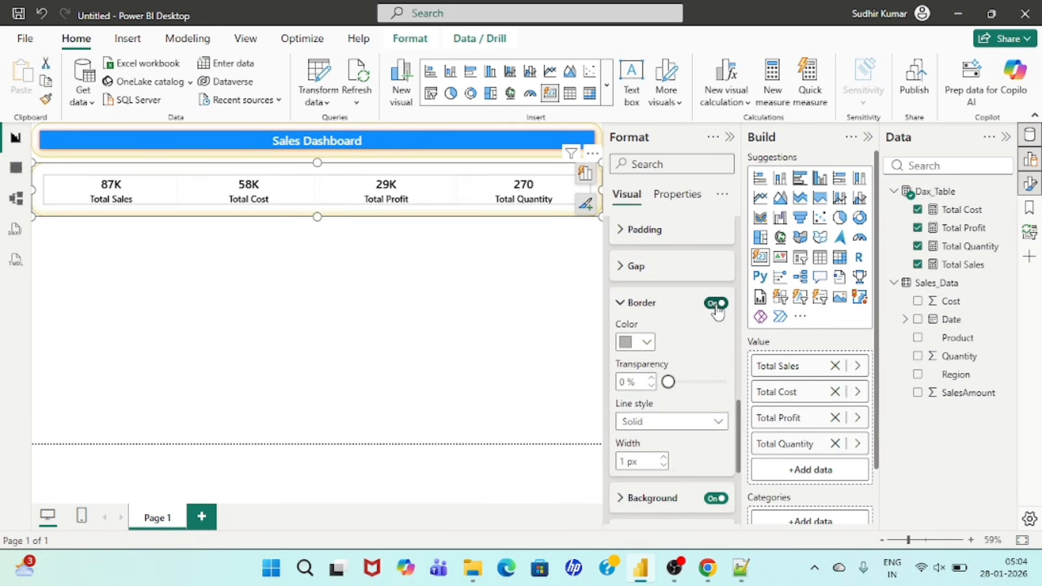
click(651, 344)
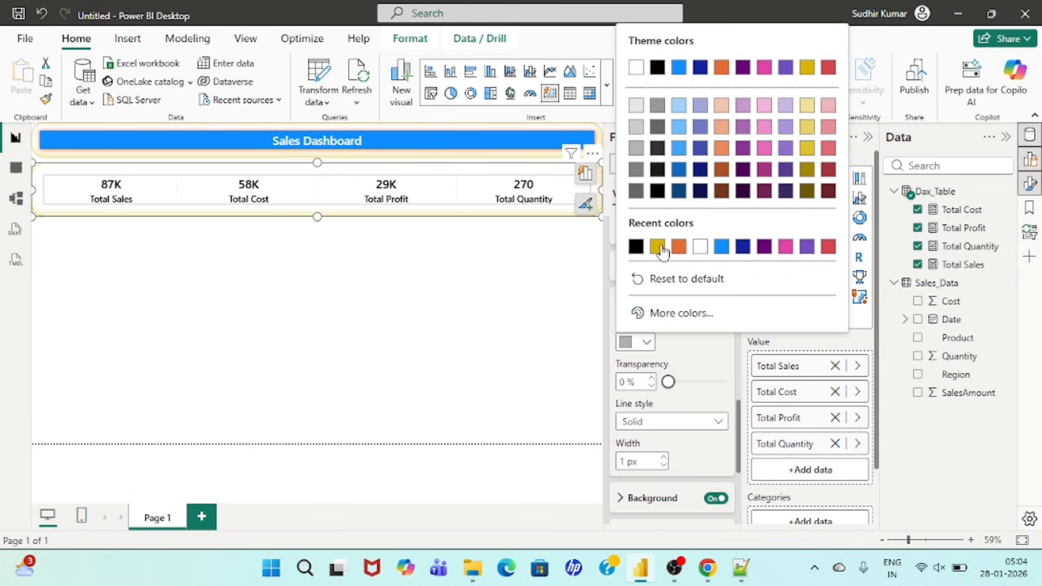
click(725, 248)
scroll(671, 350, down, 1)
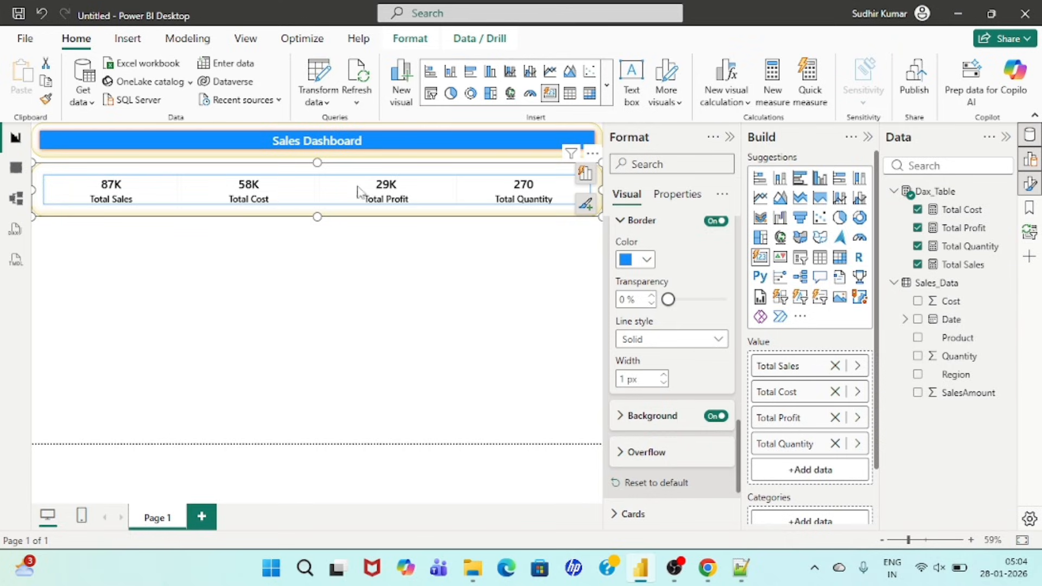
scroll(691, 396, down, 2)
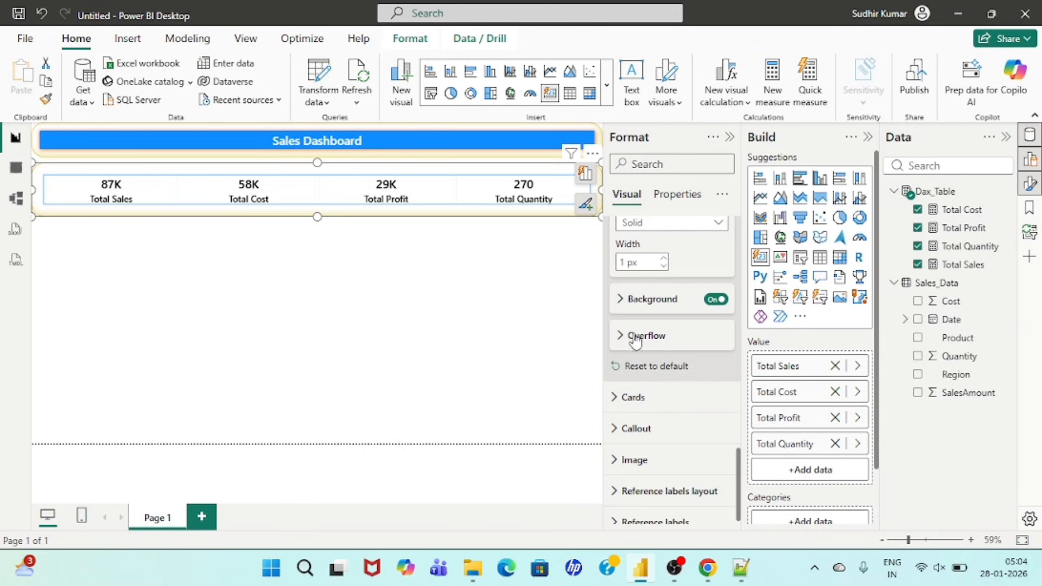
scroll(670, 389, down, 1)
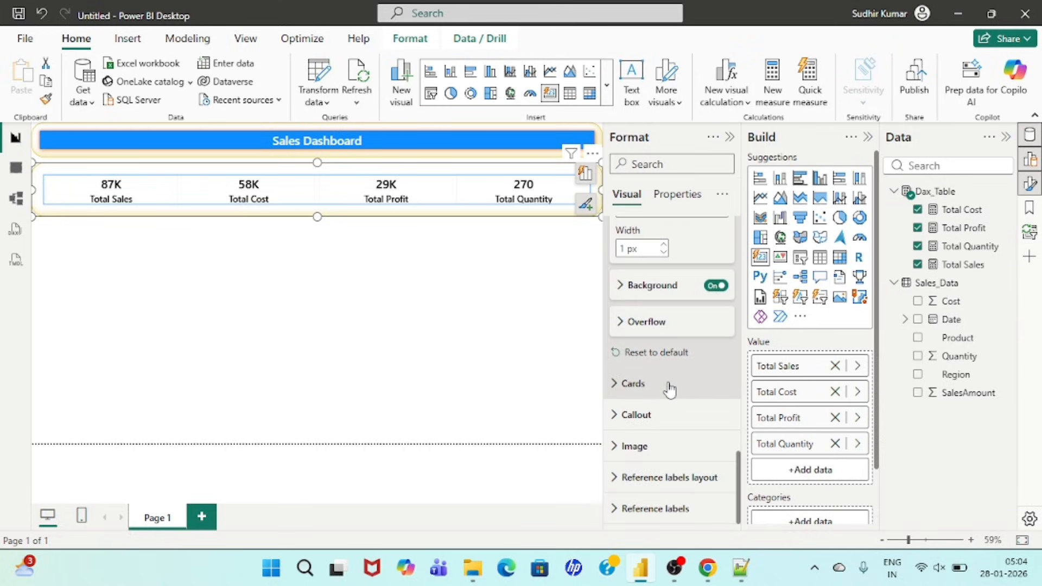
click(378, 318)
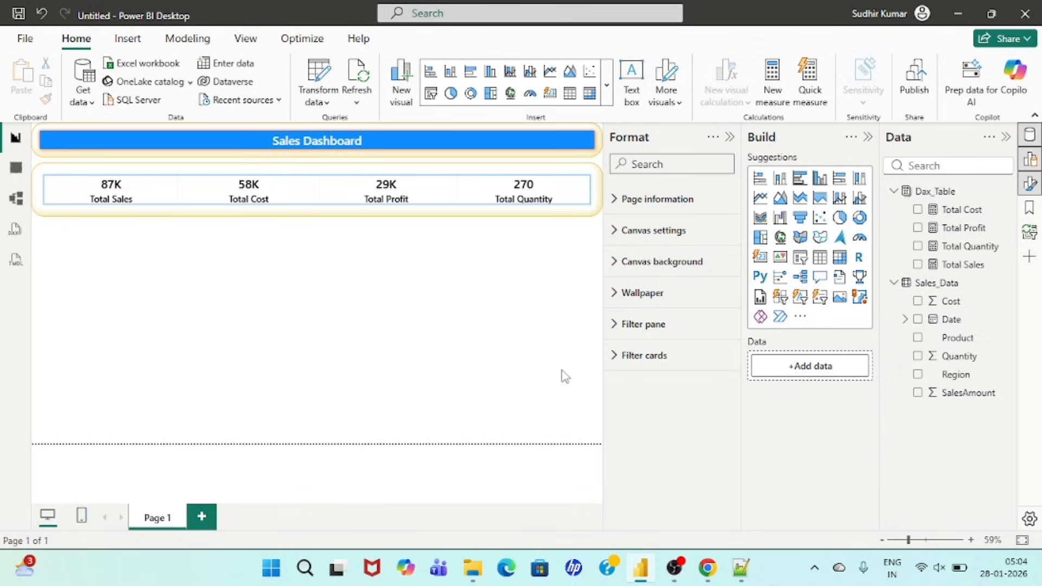
Step: Switch to ChatGPT and review its dashboard layout suggestion for the KPI strip, middle section and bottom section
click(707, 568)
scroll(440, 353, up, 8)
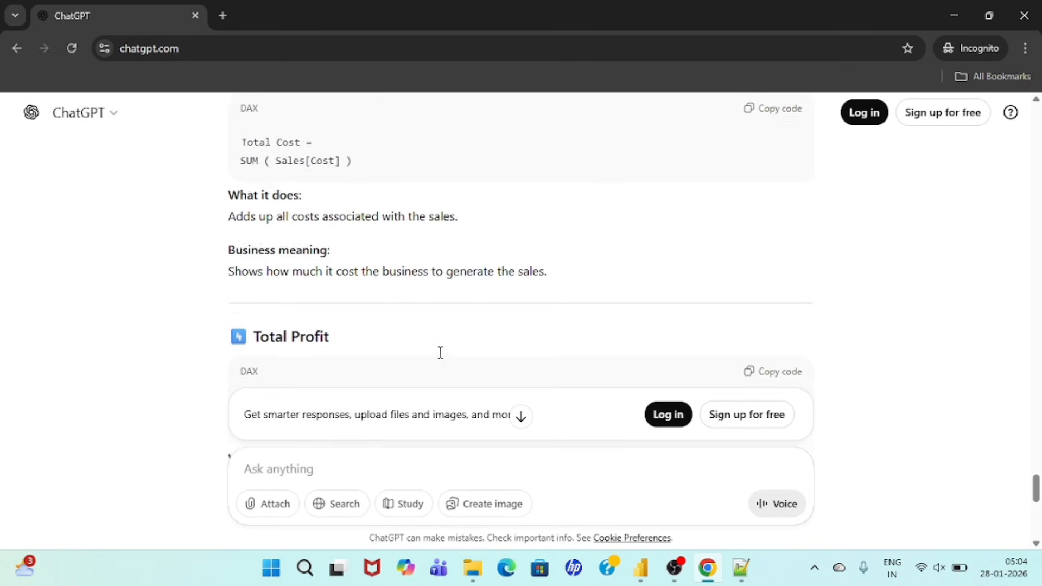
scroll(440, 353, up, 15)
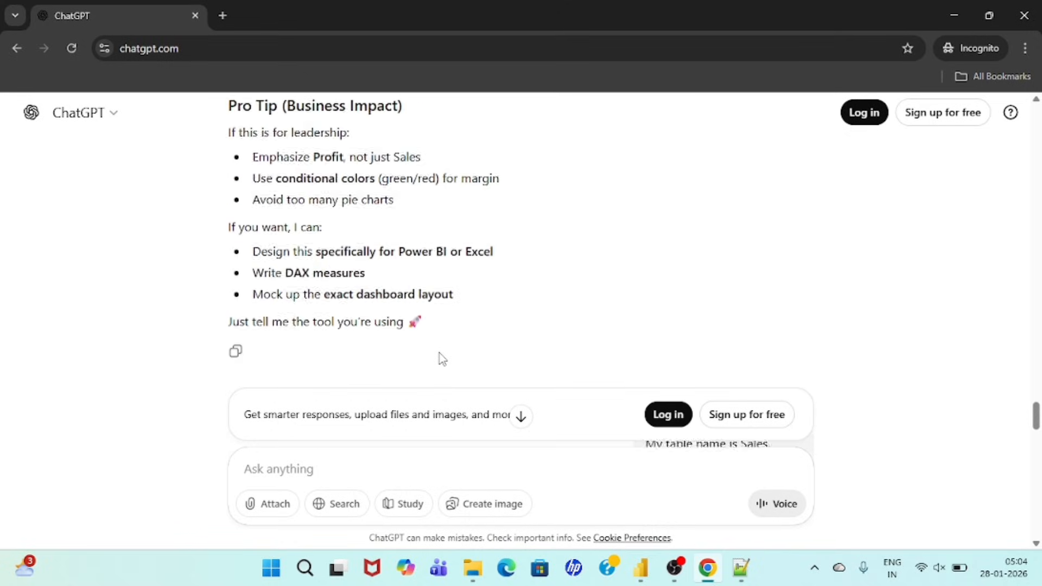
scroll(442, 358, up, 15)
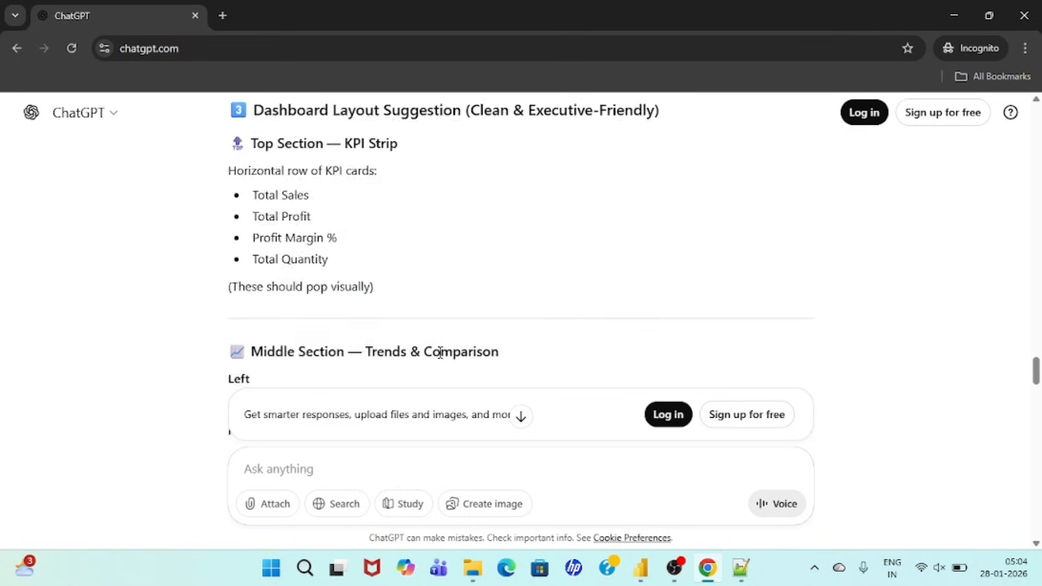
scroll(443, 359, up, 1)
scroll(442, 359, down, 5)
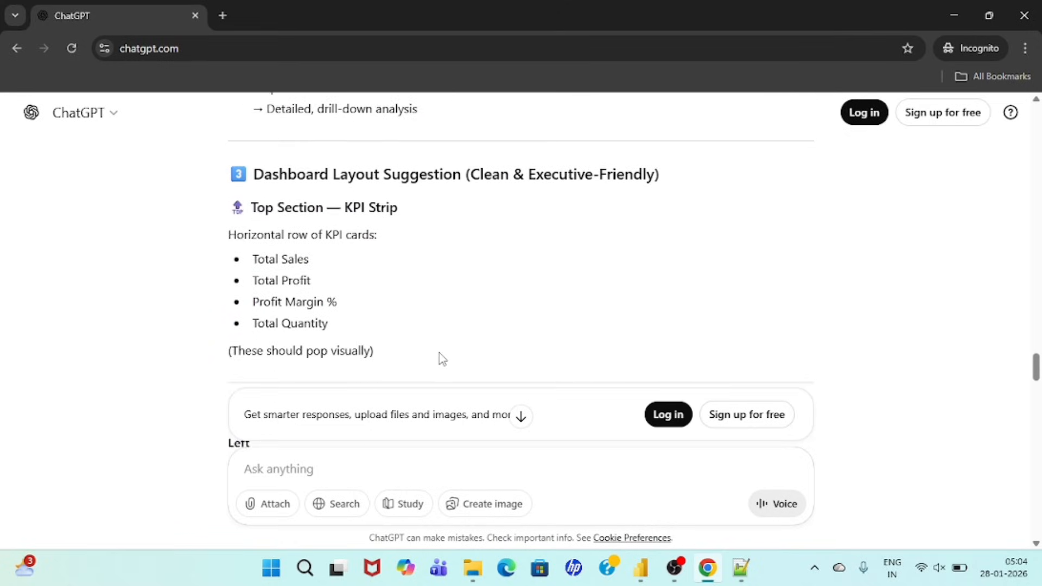
scroll(443, 359, down, 3)
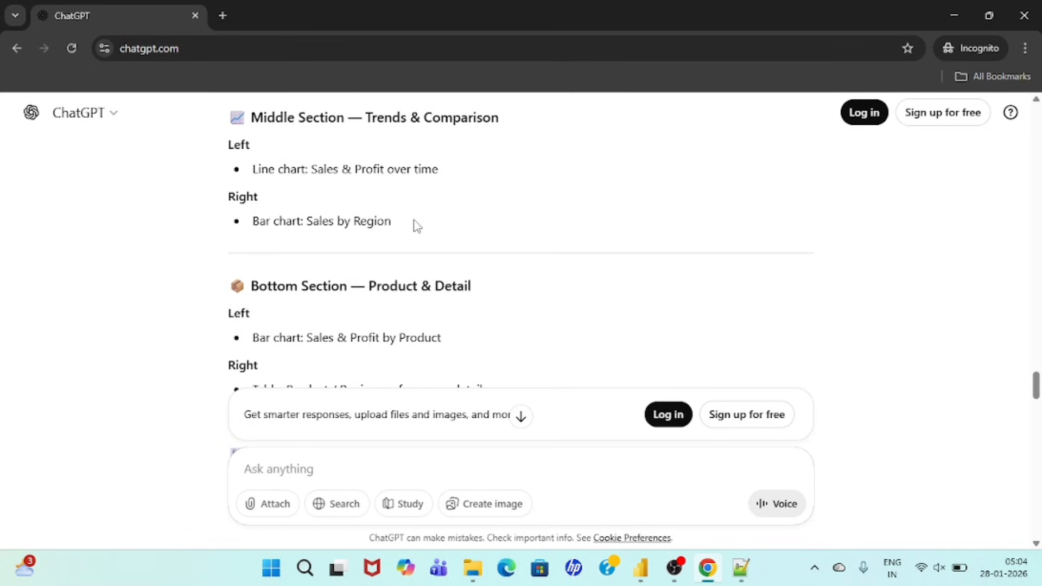
scroll(416, 225, down, 1)
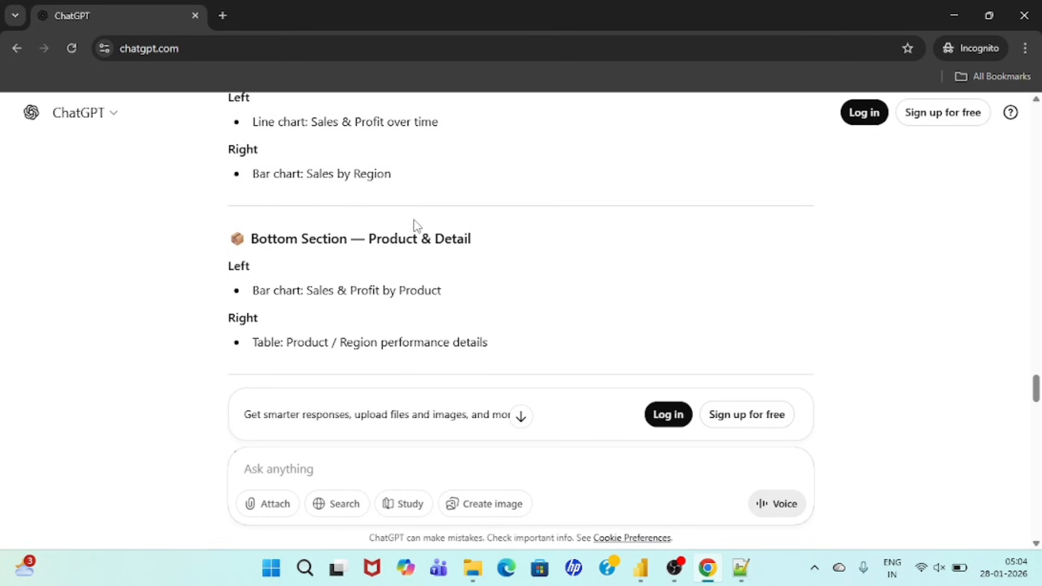
Step: Review ChatGPT's core KPIs and its recommended visuals and fields for time-based, regional and product performance analysis
scroll(417, 225, up, 20)
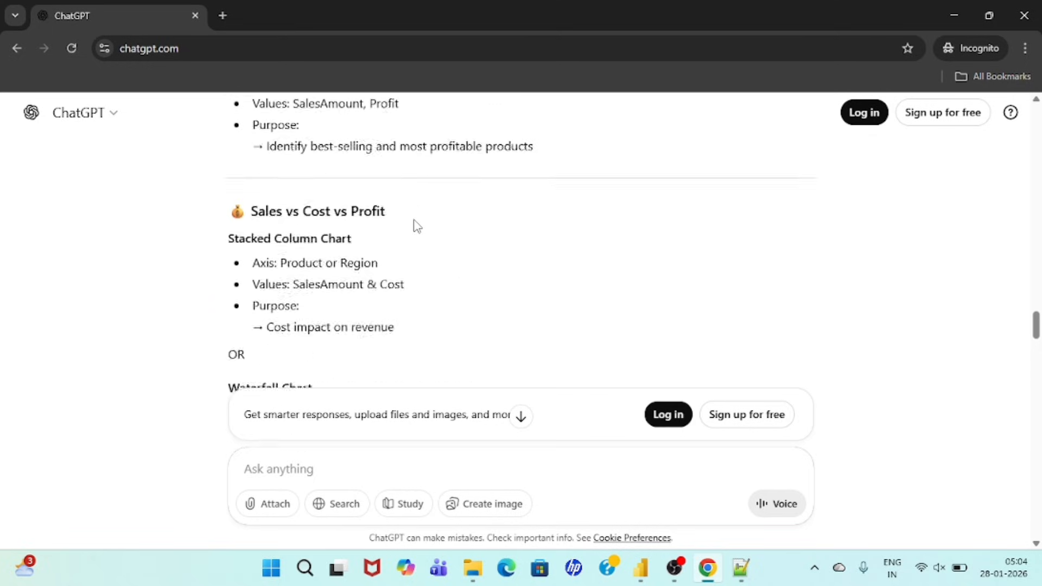
scroll(417, 225, up, 14)
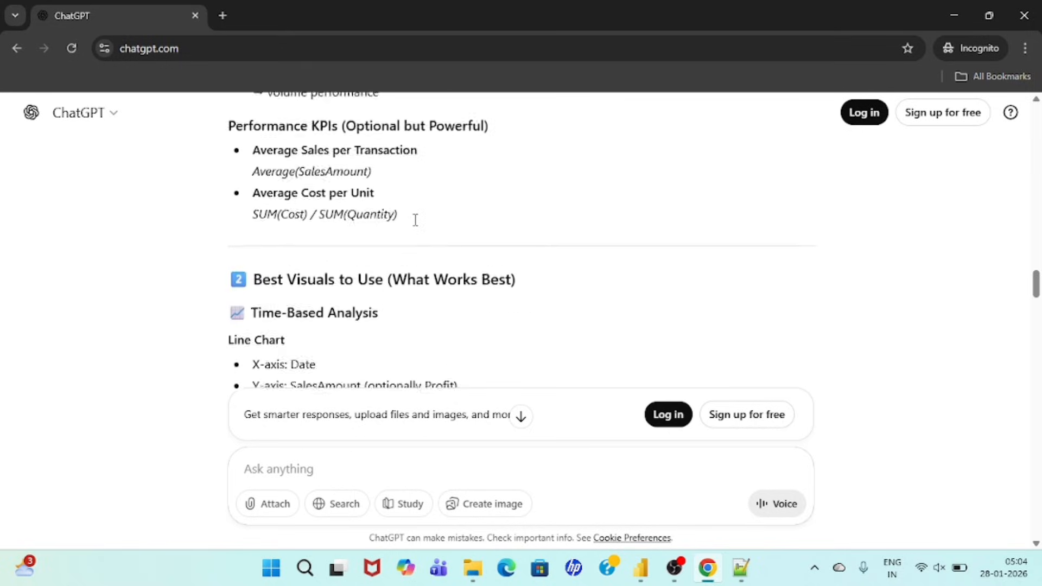
scroll(415, 222, up, 5)
scroll(417, 226, up, 15)
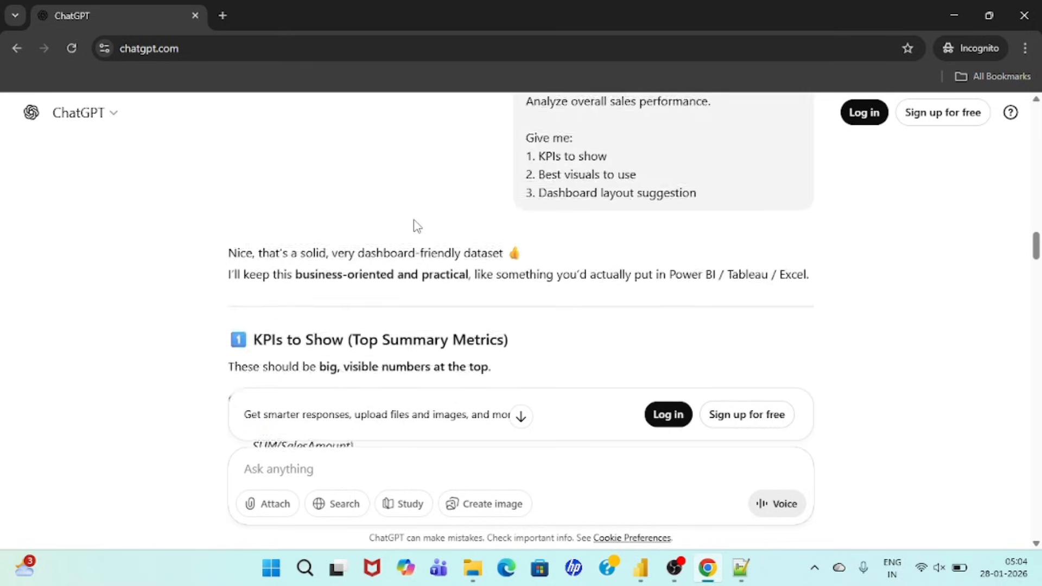
scroll(416, 225, down, 20)
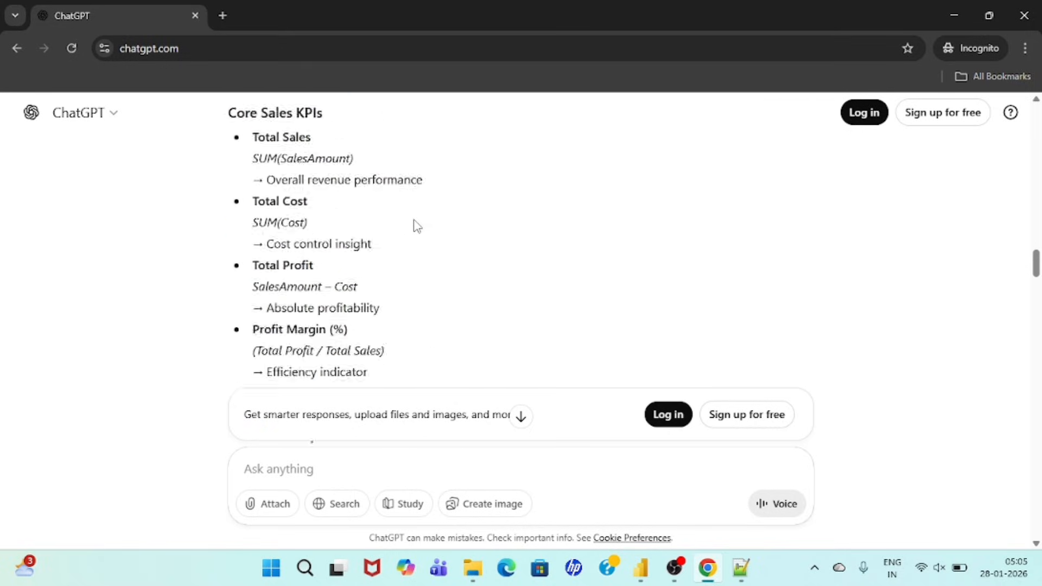
scroll(415, 219, up, 1)
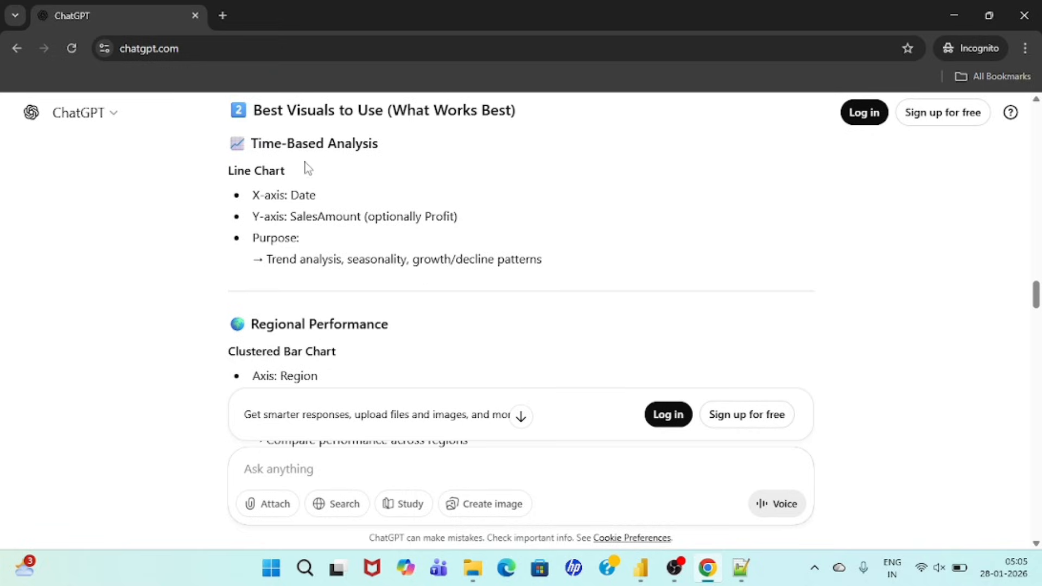
drag(228, 182, 326, 179)
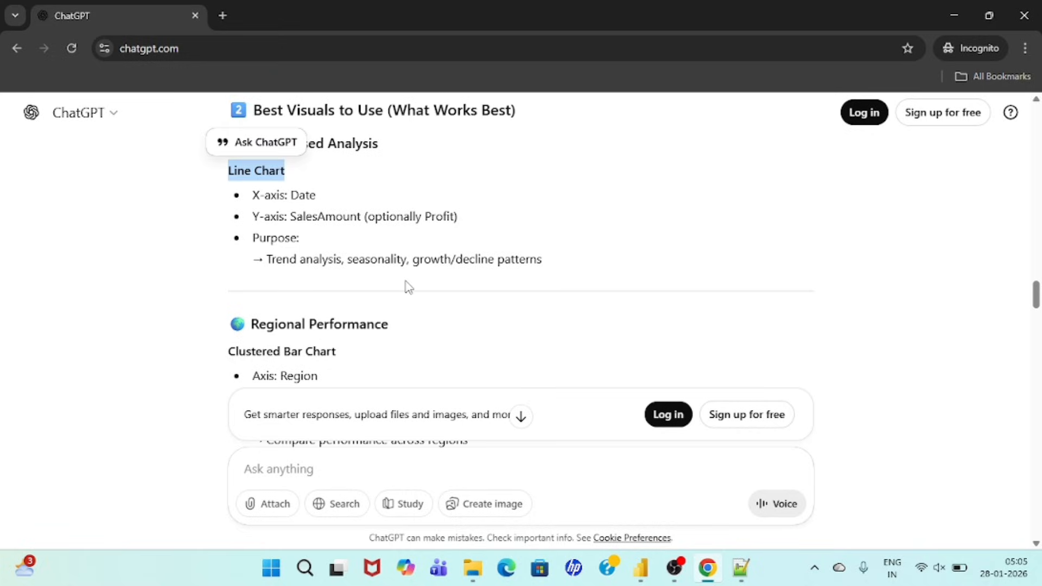
scroll(406, 286, down, 4)
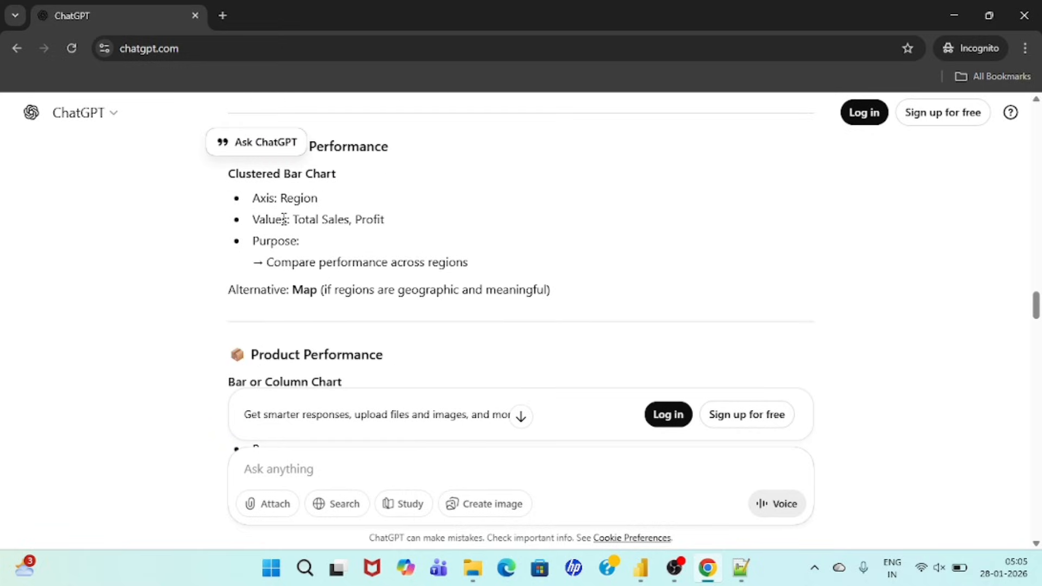
scroll(448, 266, down, 4)
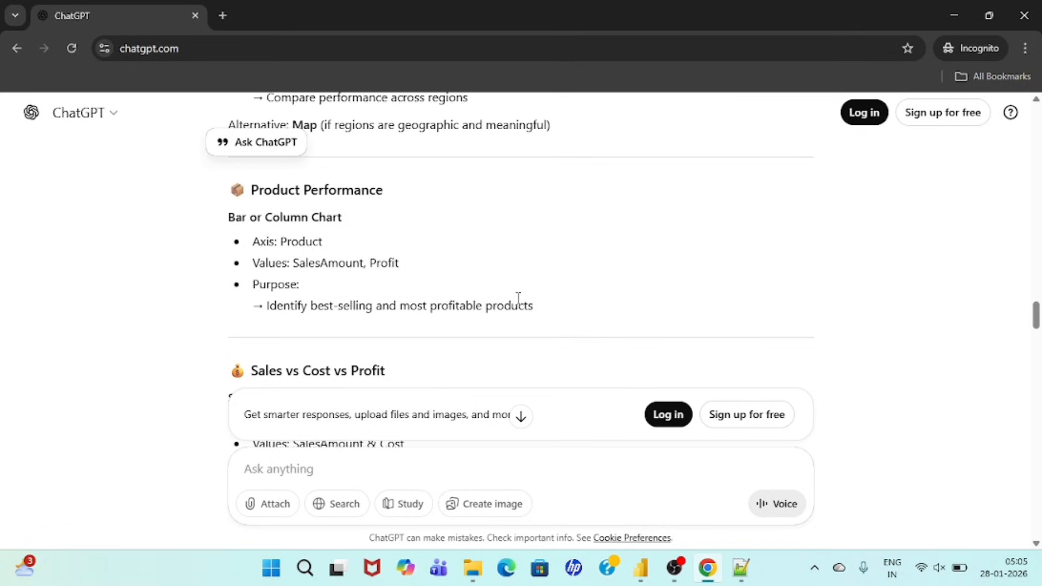
scroll(517, 299, up, 10)
scroll(317, 258, down, 2)
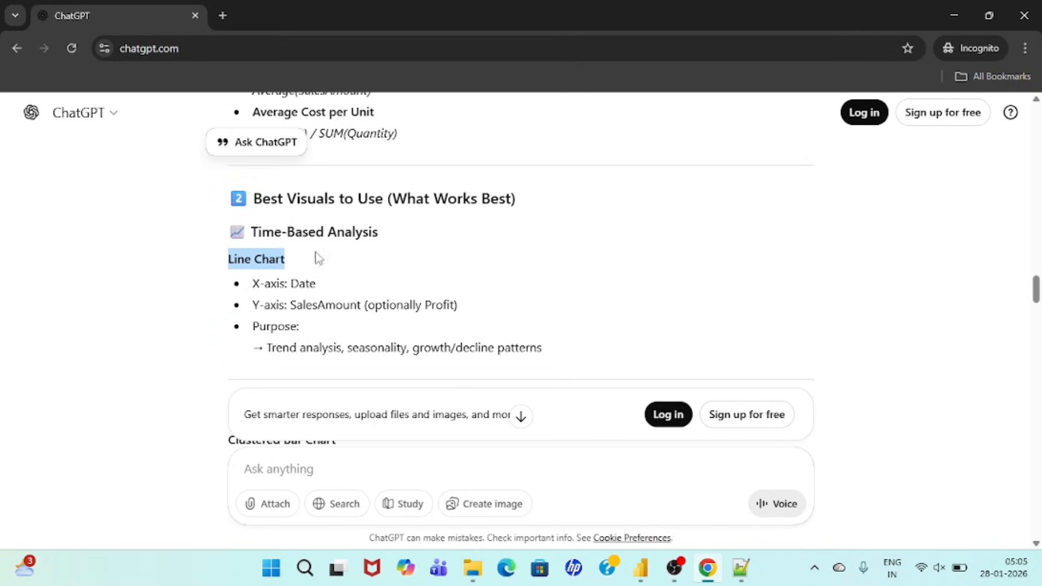
Step: Switch to Power BI and add a line chart of Total Sales by Date, keeping only the Month level of the hierarchy
click(640, 567)
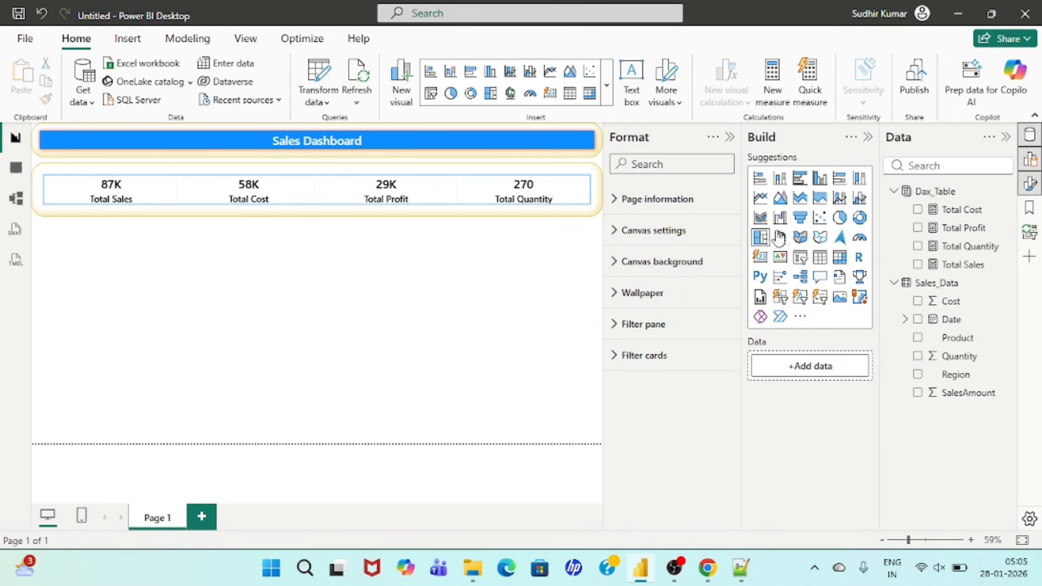
click(760, 197)
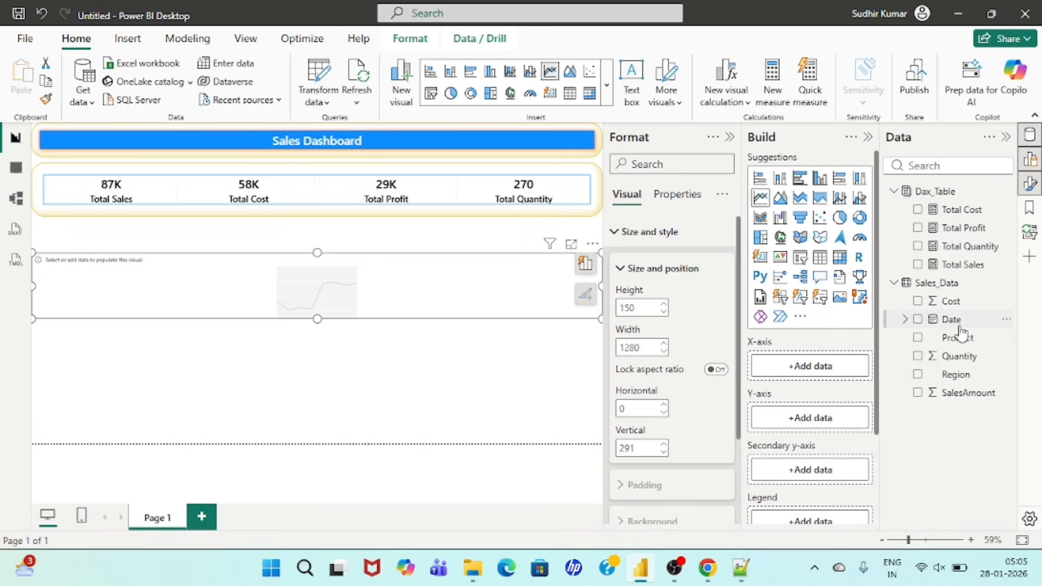
click(917, 320)
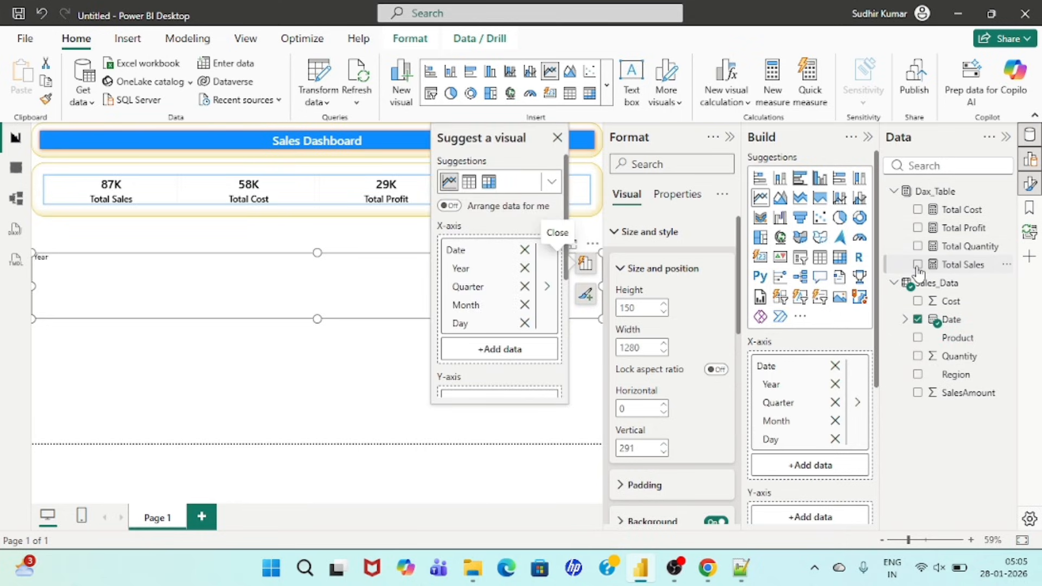
click(918, 265)
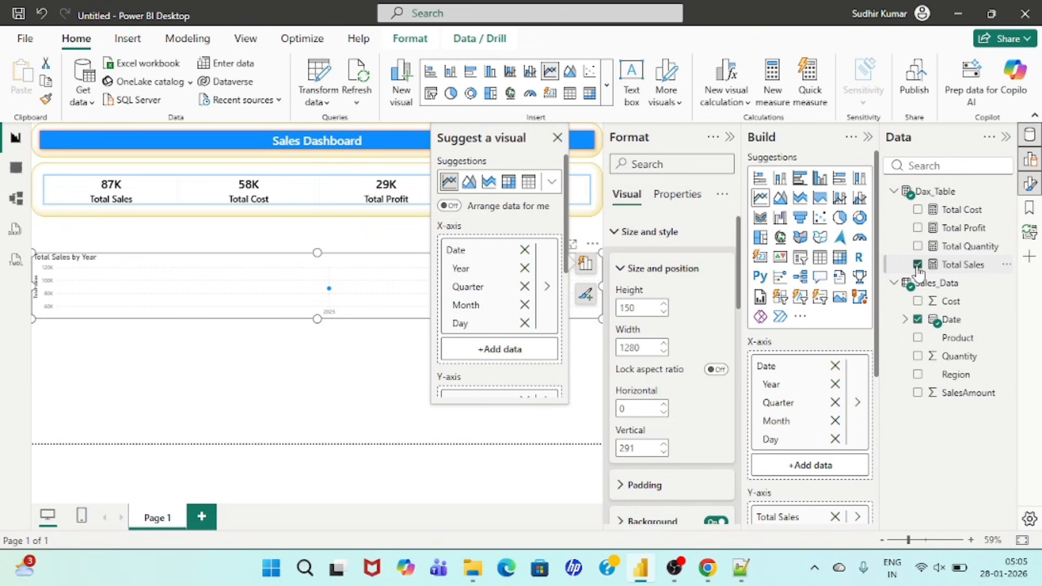
click(907, 321)
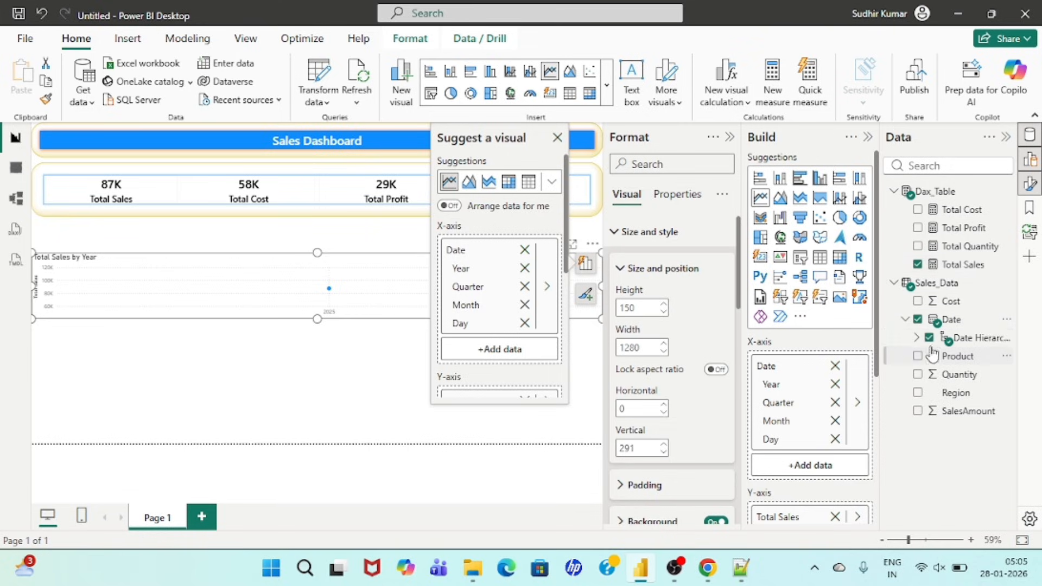
click(917, 338)
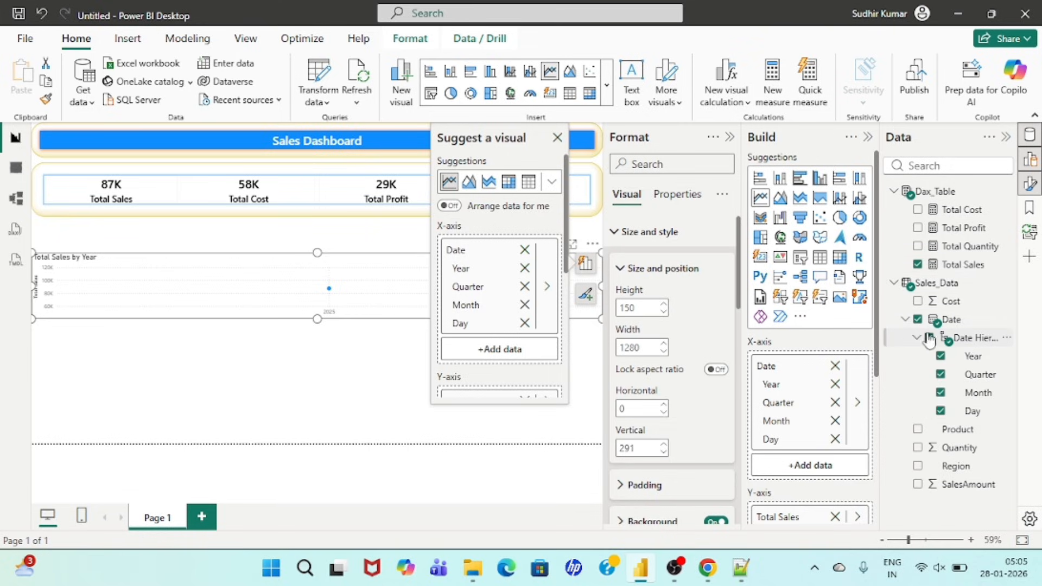
click(943, 356)
click(940, 392)
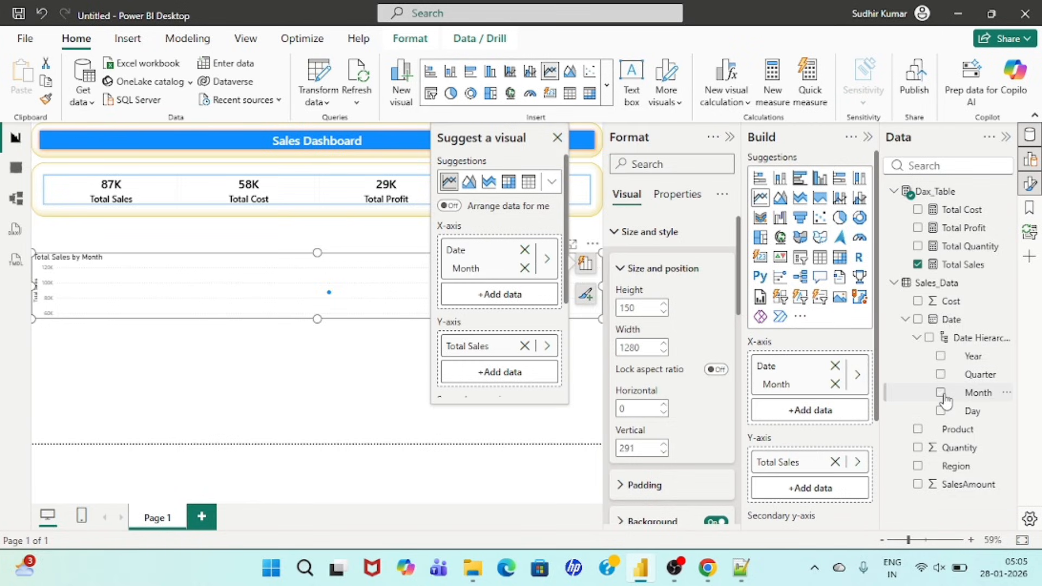
Step: Resize the monthly sales line chart to a little under half the page width and place it directly below the KPI cards
click(310, 265)
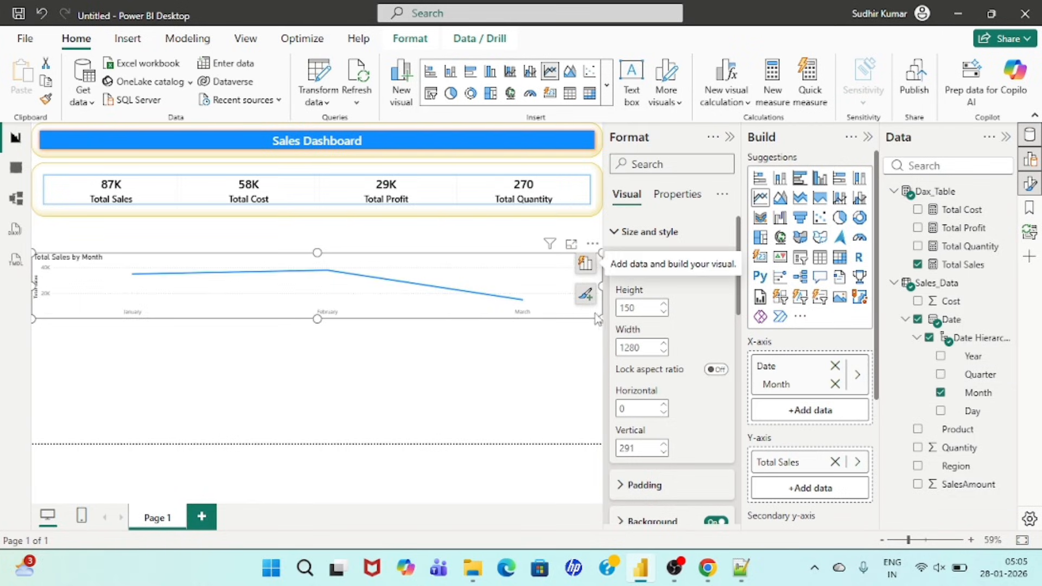
drag(599, 319, 365, 400)
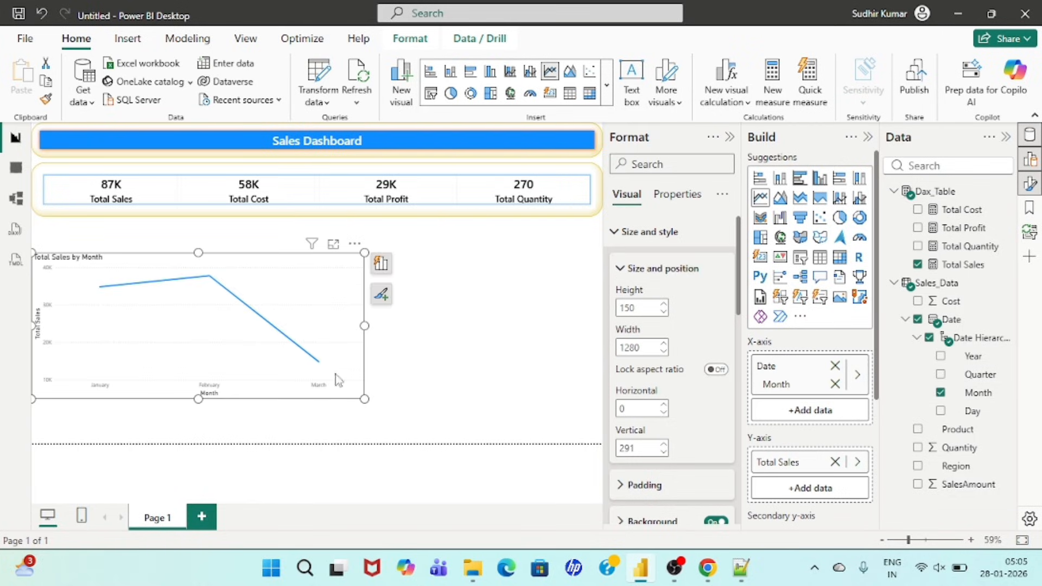
drag(175, 274, 174, 239)
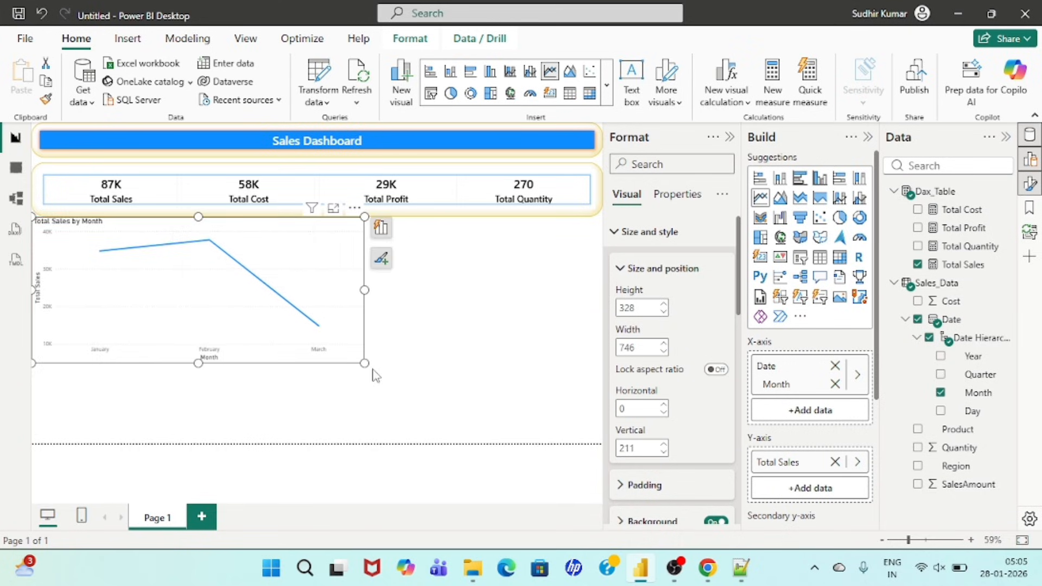
drag(366, 364, 298, 336)
Step: Add a clustered column chart below the line chart showing Total Sales and Total Profit by Region
click(402, 316)
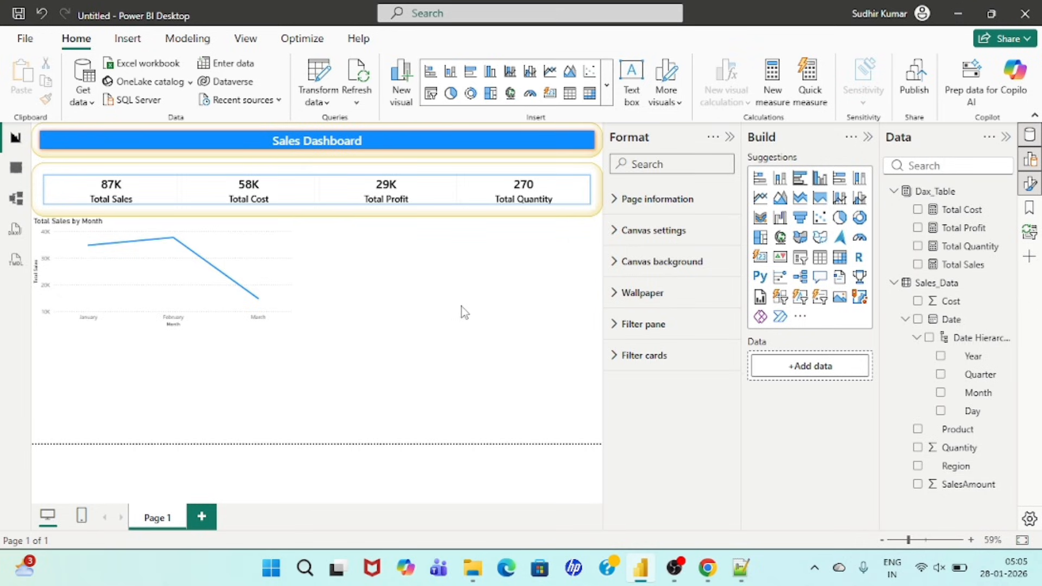
click(820, 179)
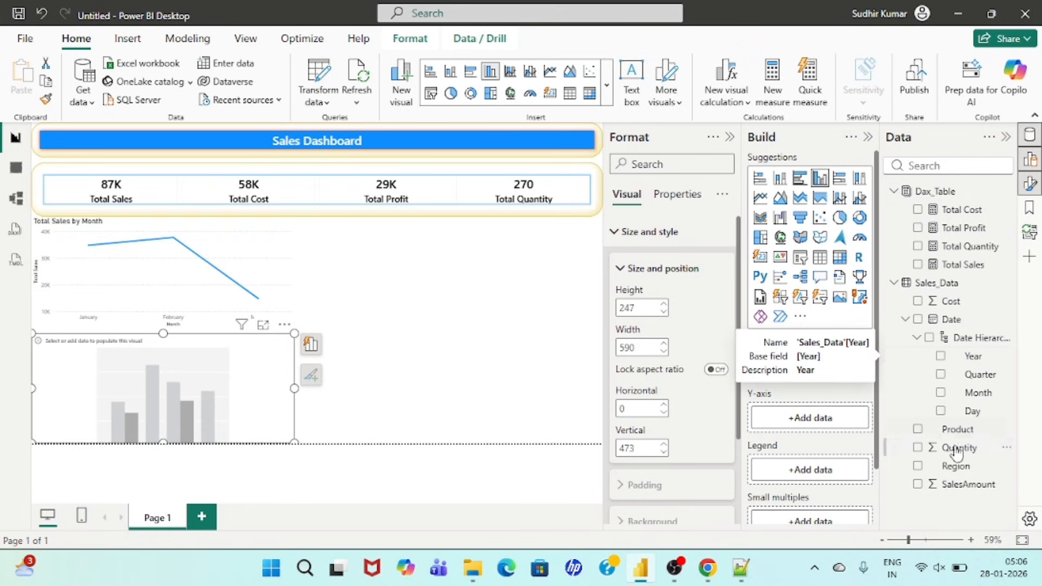
click(917, 466)
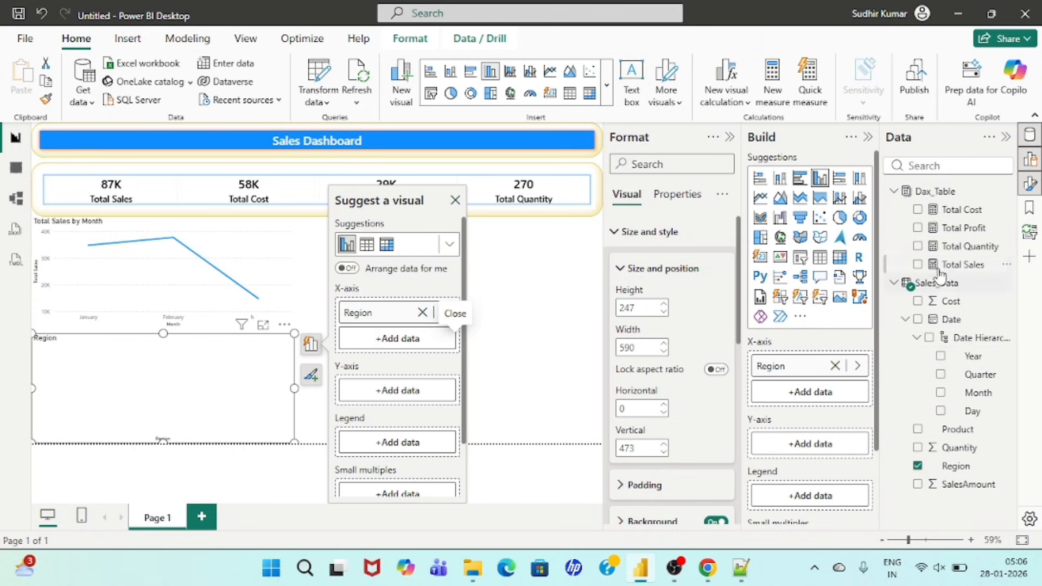
click(918, 265)
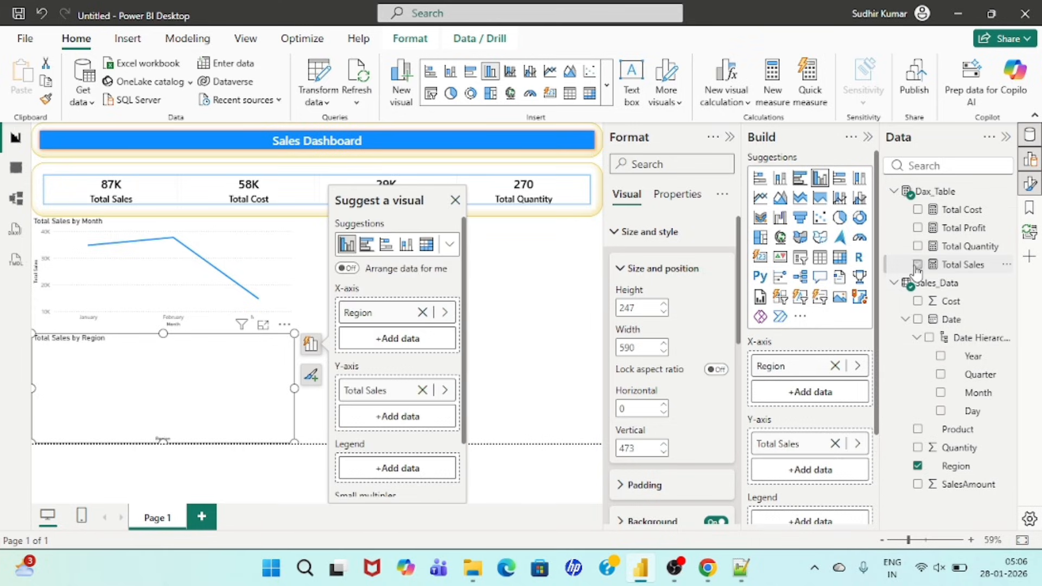
click(918, 228)
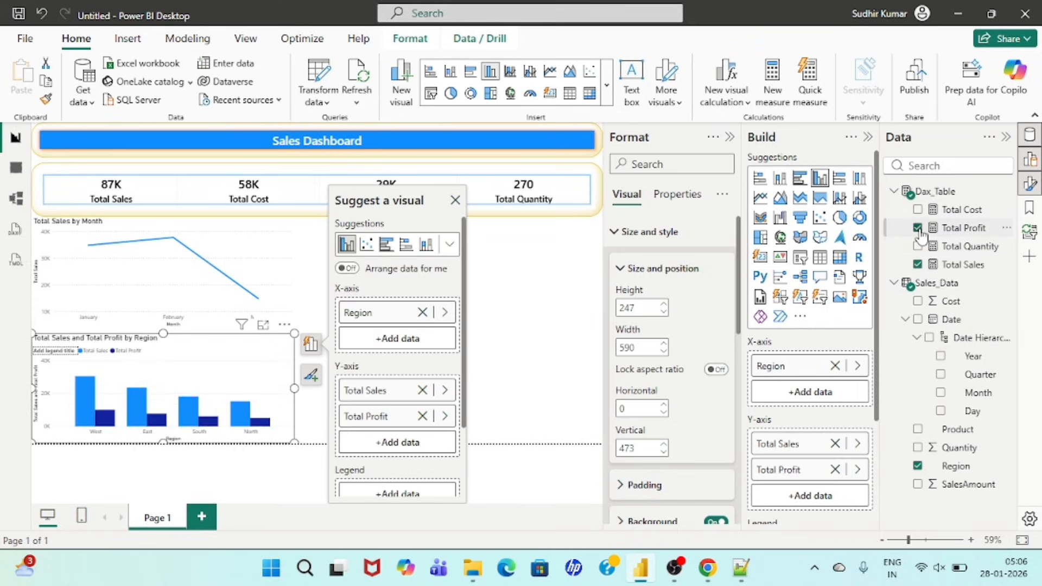
Step: Add a stacked bar chart beside the line chart showing Total Sales and Total Profit by Product
click(554, 346)
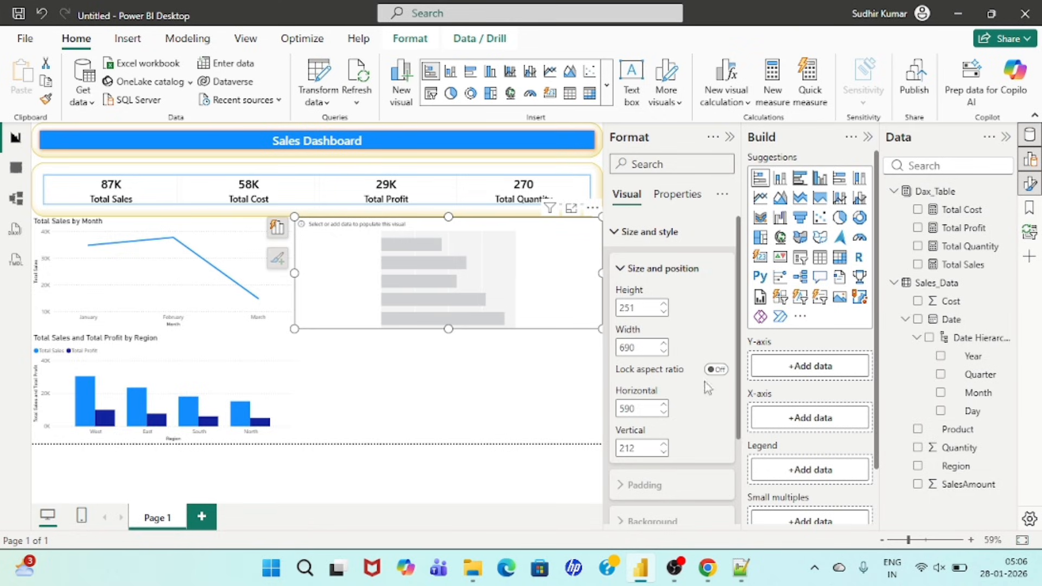
click(918, 429)
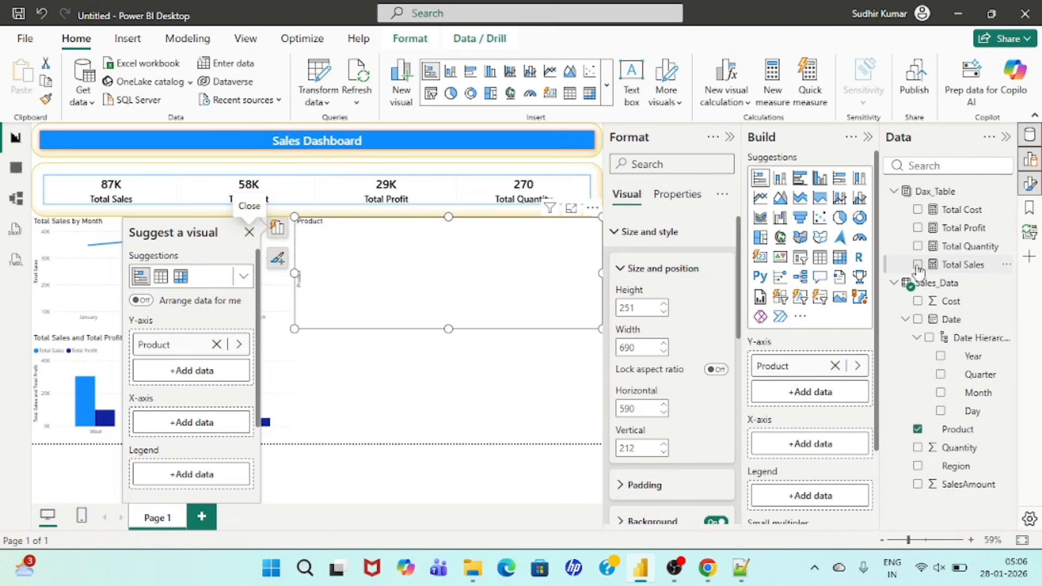
click(918, 264)
click(918, 228)
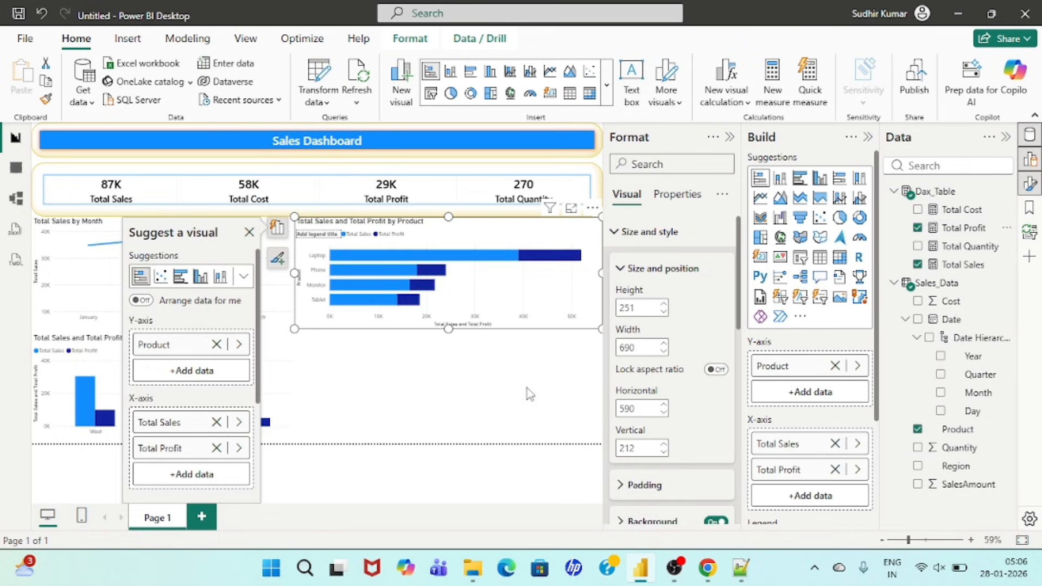
Step: Insert a map visual in the empty area below the product bar chart
click(477, 392)
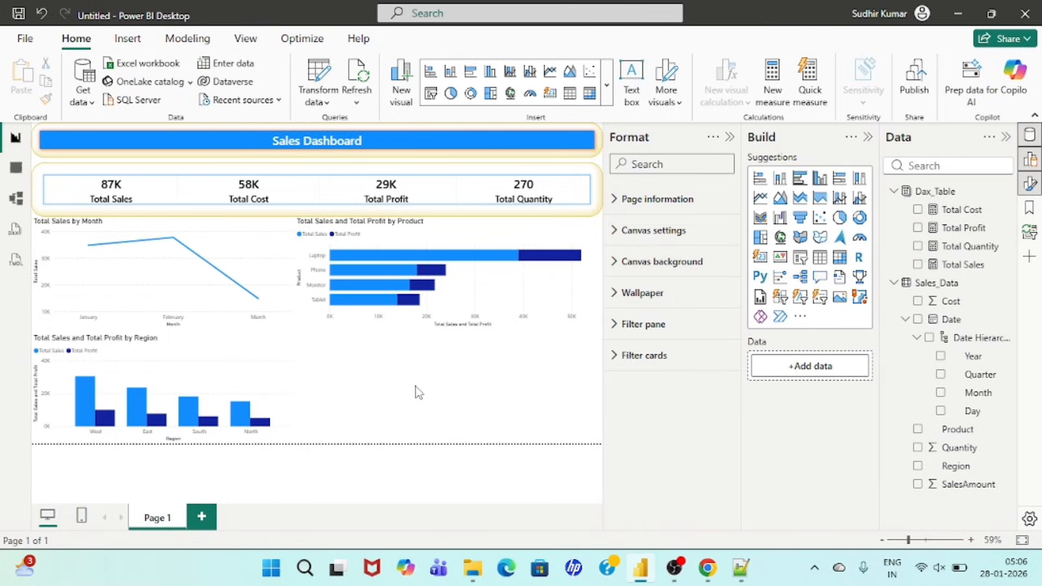
click(779, 238)
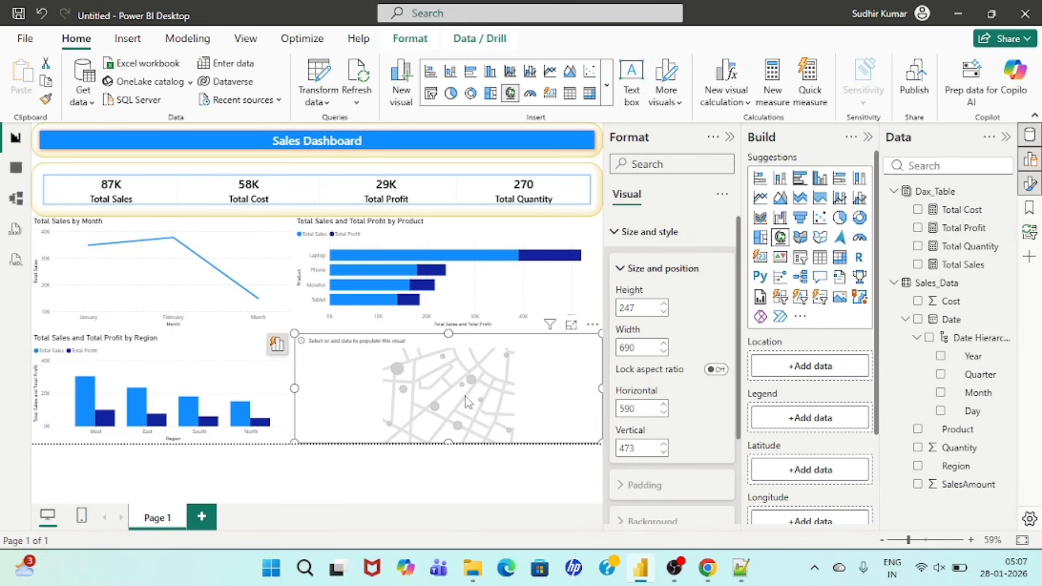
Step: Set up the map with Region as location, Total Sales as bubble size and Product as legend
click(917, 465)
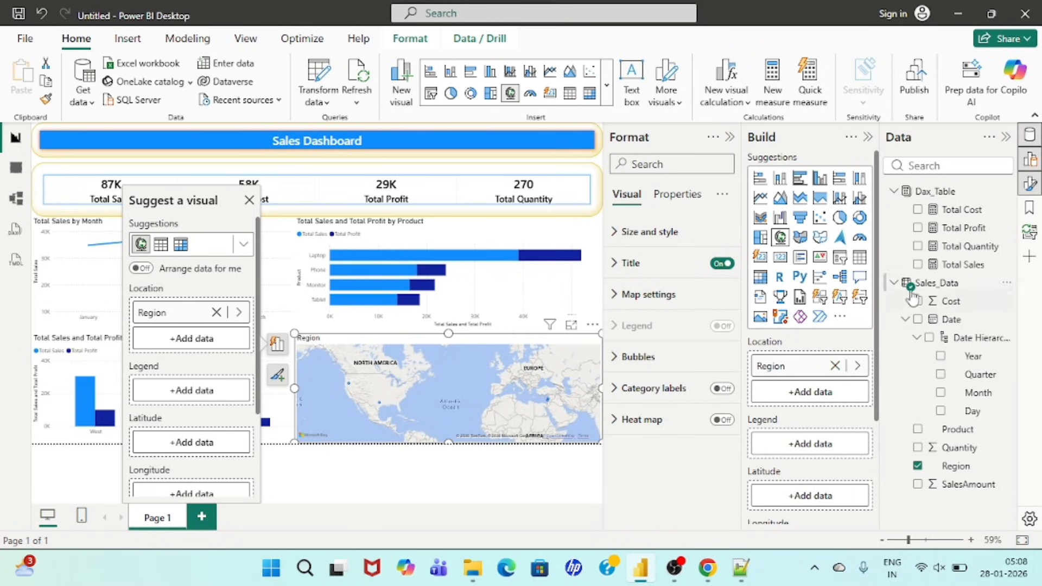
click(917, 266)
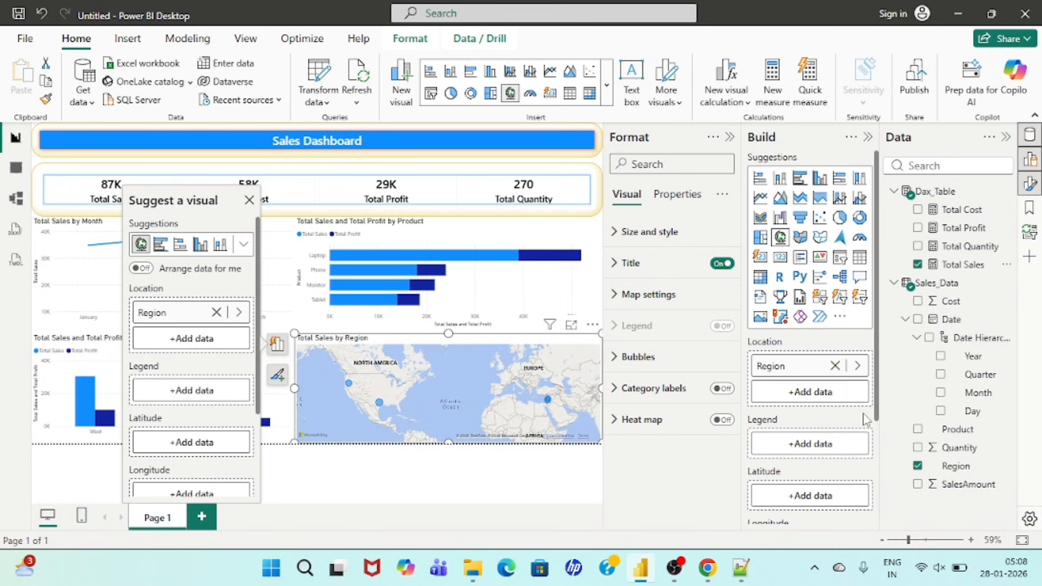
scroll(801, 464, down, 3)
scroll(799, 465, down, 1)
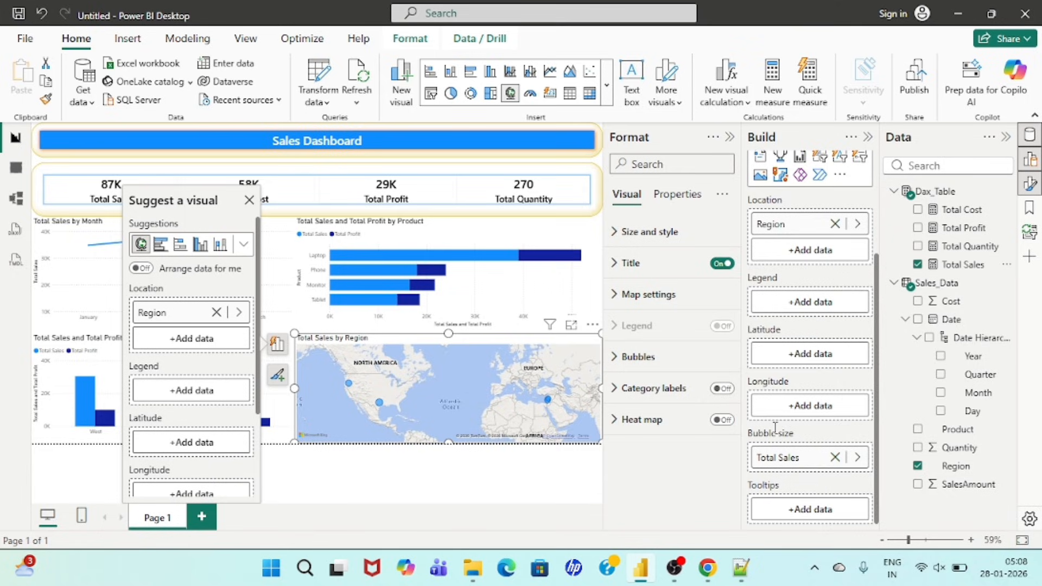
scroll(803, 434, up, 3)
drag(918, 430, 787, 373)
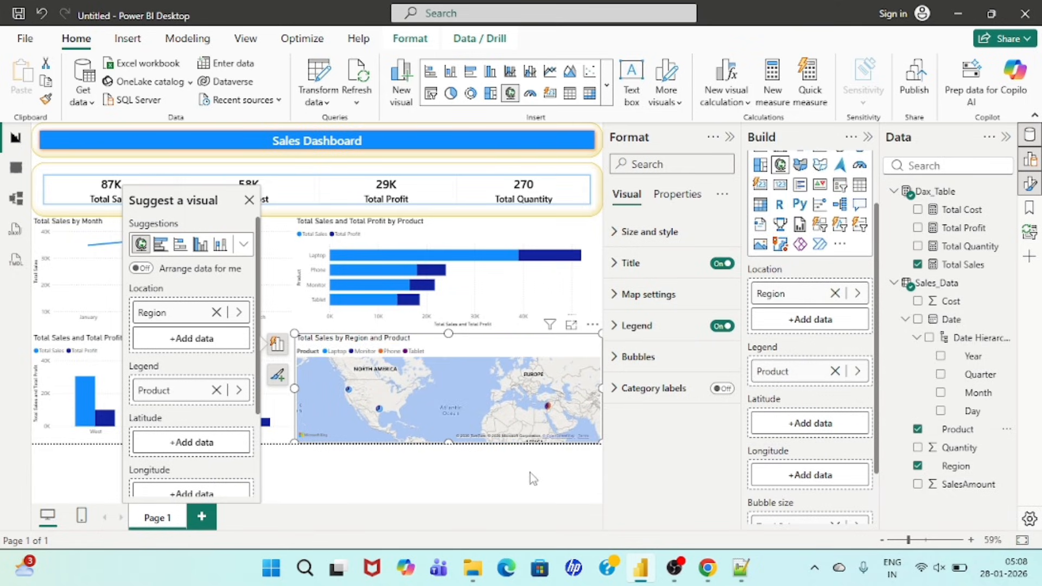
click(731, 142)
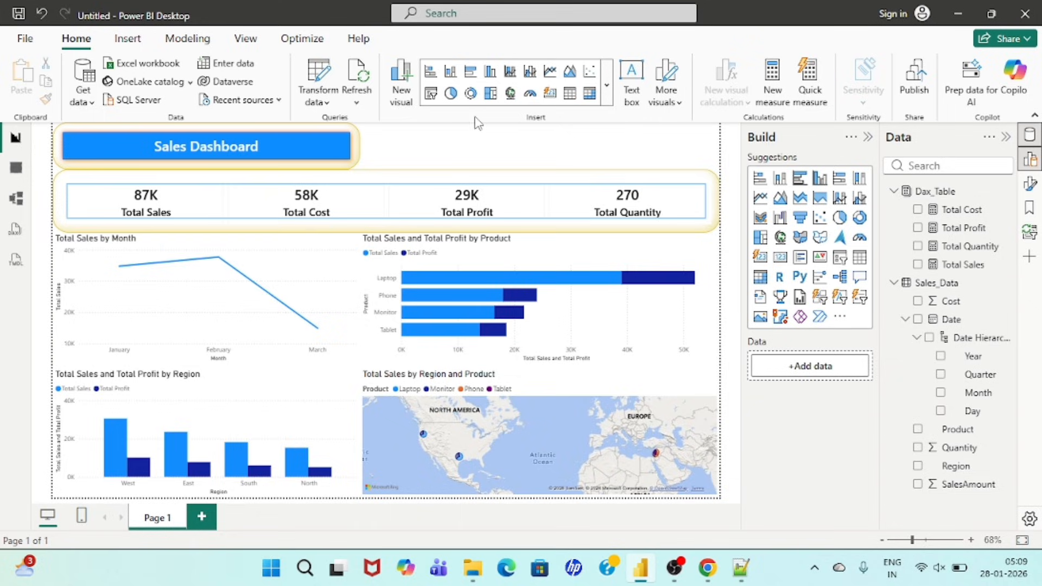
Step: Add a Region slicer in the space beside the Sales Dashboard banner and shrink it to about the banner's height
click(842, 261)
drag(304, 255, 484, 223)
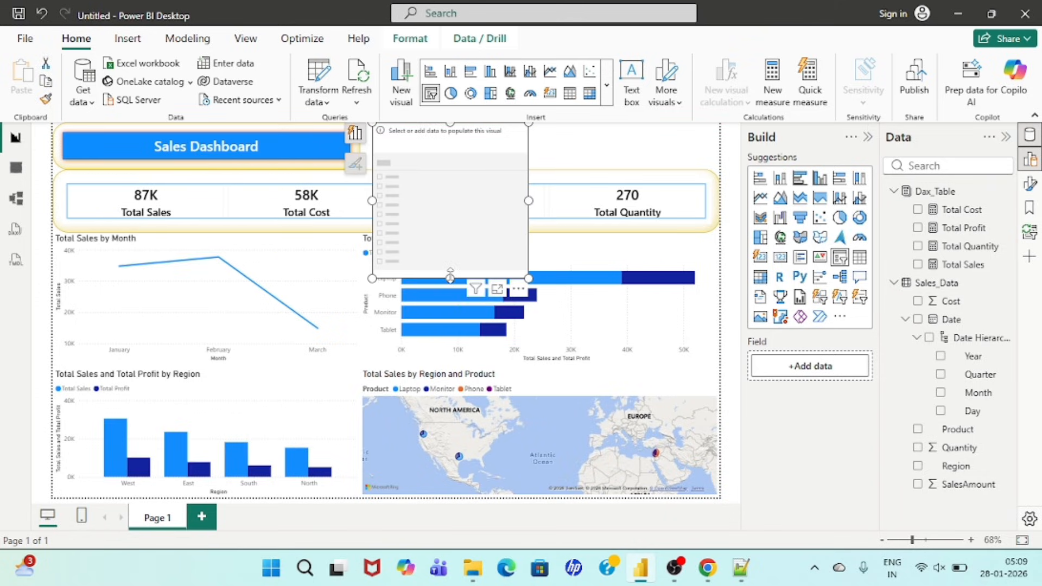
drag(450, 278, 442, 164)
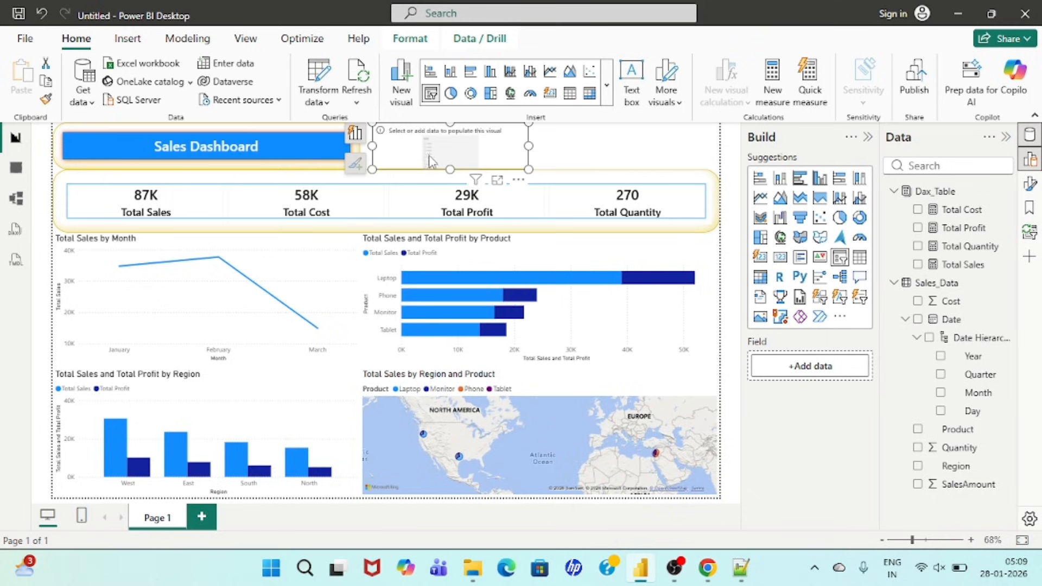
click(916, 468)
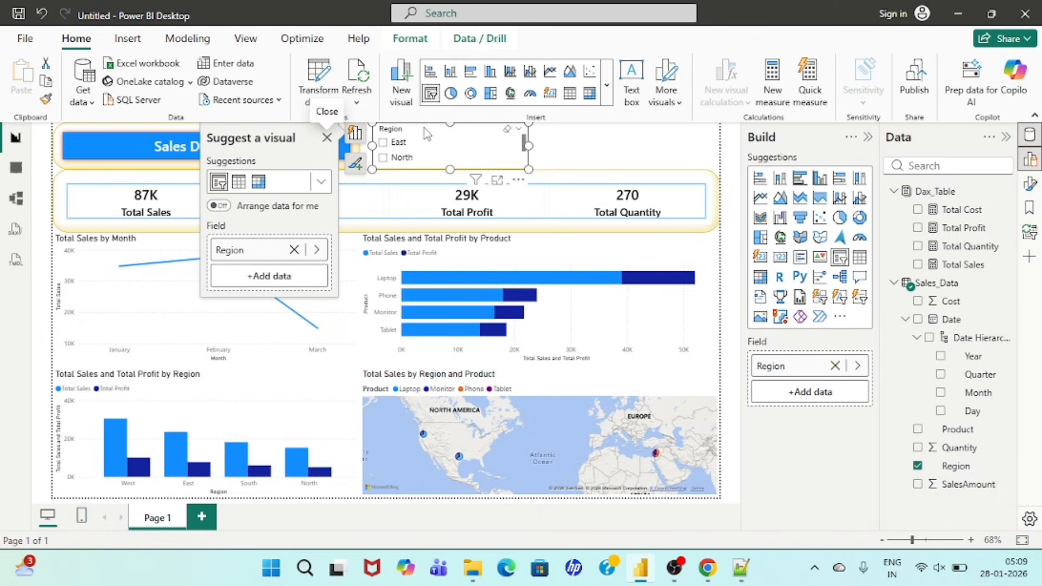
Step: Set the Region slicer's style to Dropdown and turn on its "Select all" option
click(354, 166)
click(291, 244)
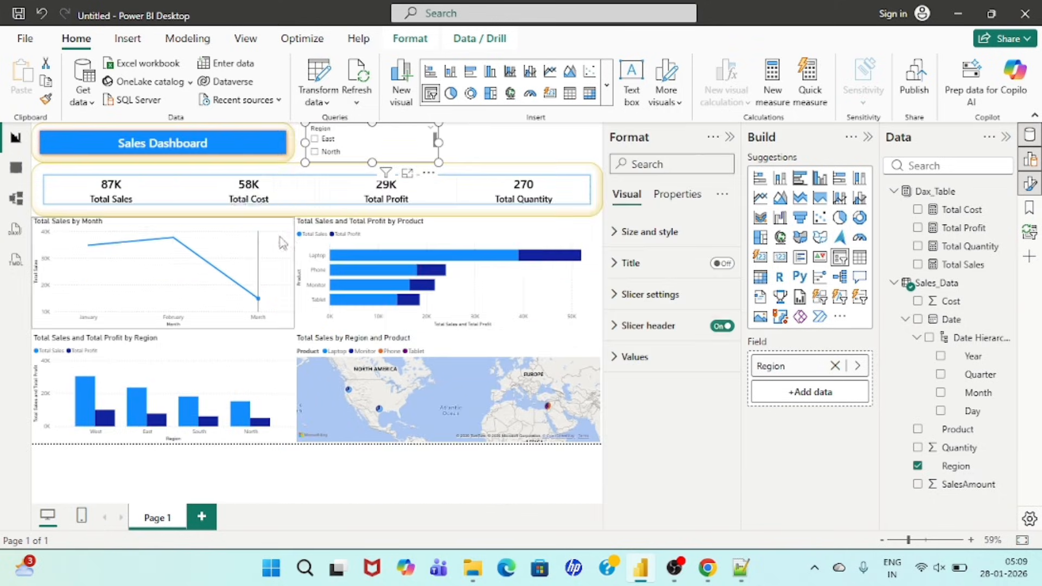
click(632, 295)
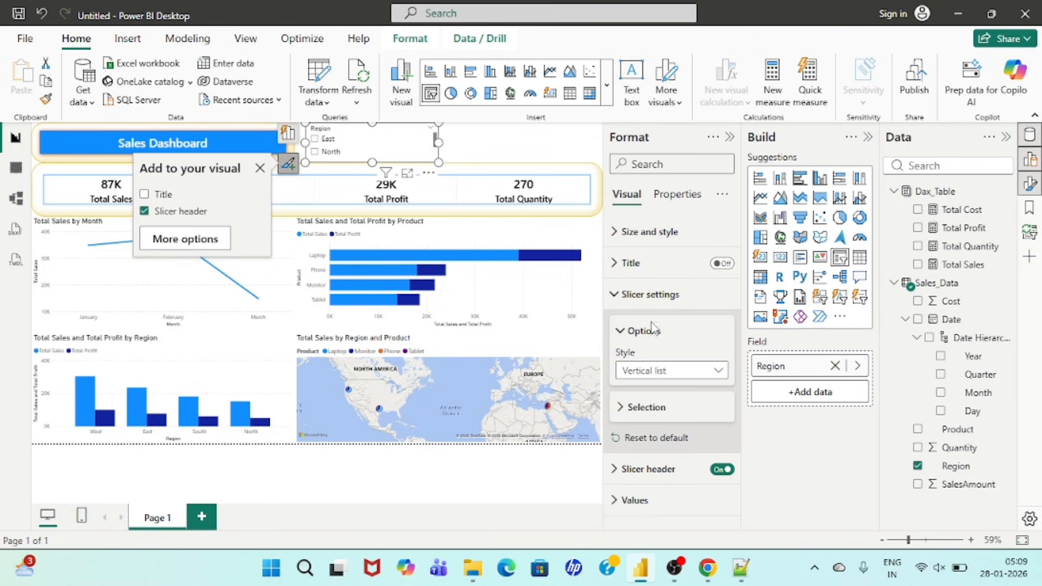
click(678, 371)
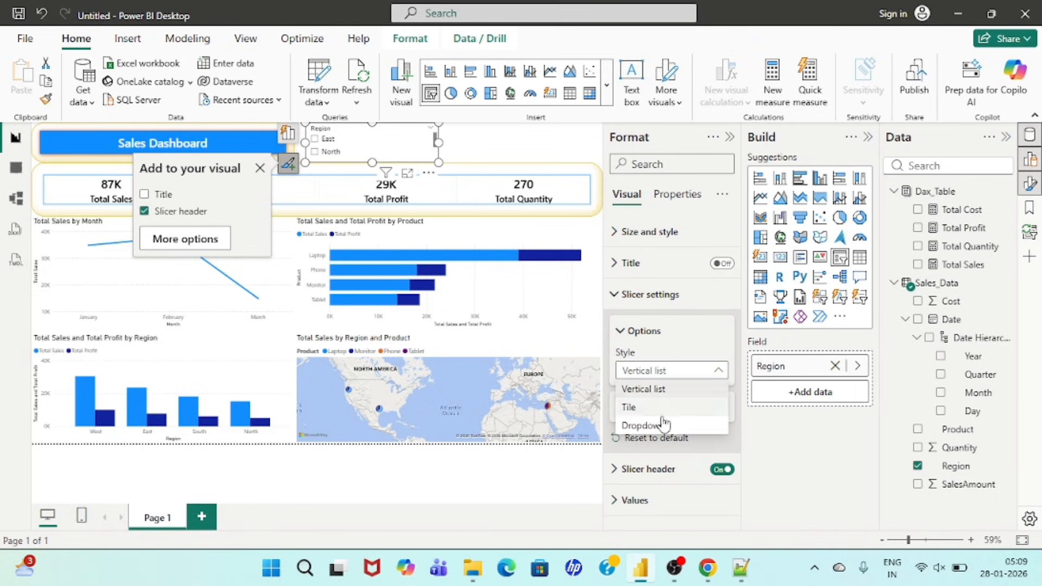
click(654, 425)
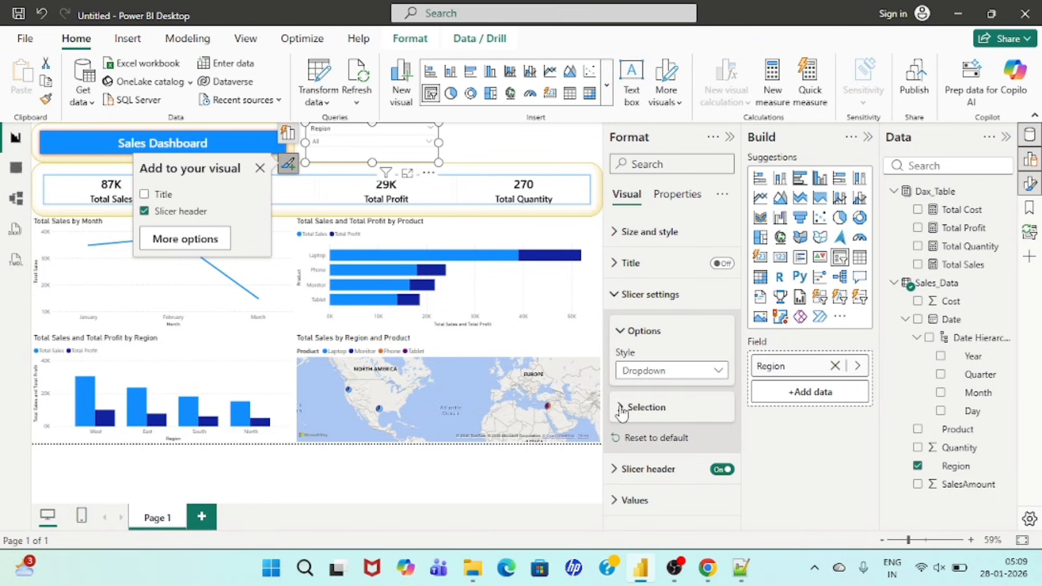
click(621, 408)
scroll(706, 418, down, 1)
click(716, 417)
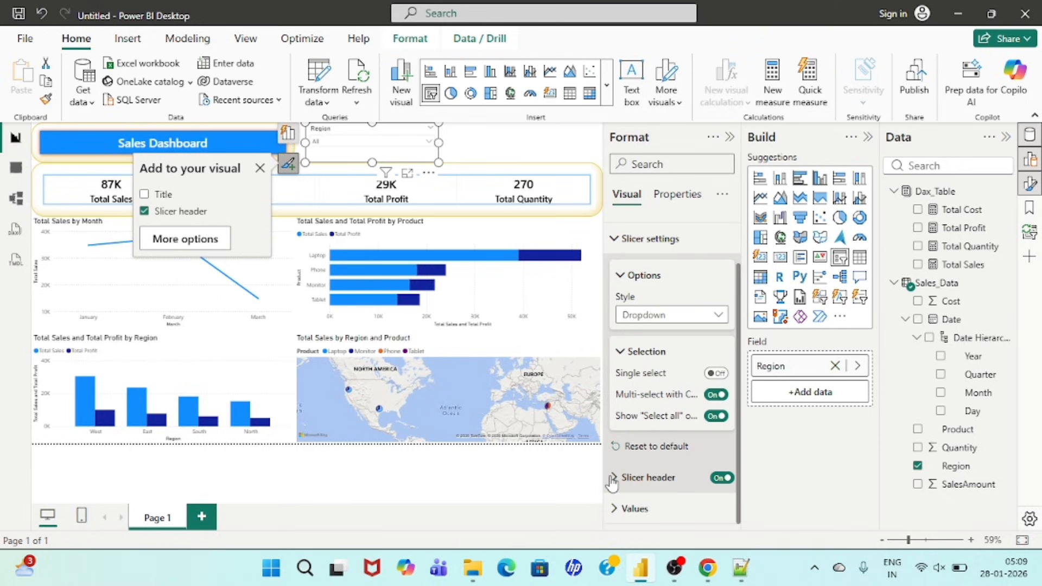
Step: Format the Region slicer's header text in a bold Segoe UI font with black font color
click(612, 480)
scroll(661, 431, down, 2)
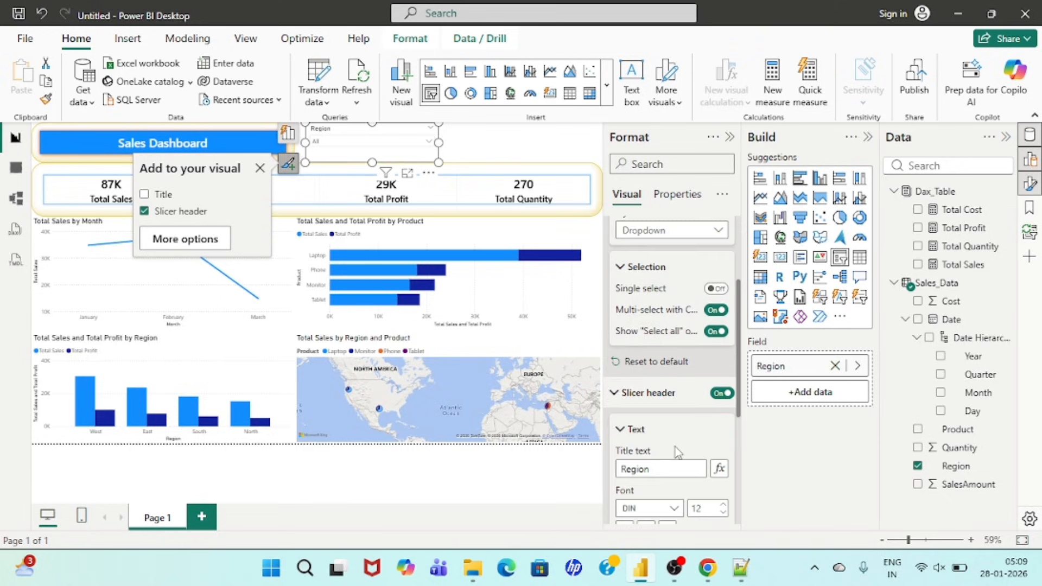
scroll(674, 456, down, 2)
click(668, 391)
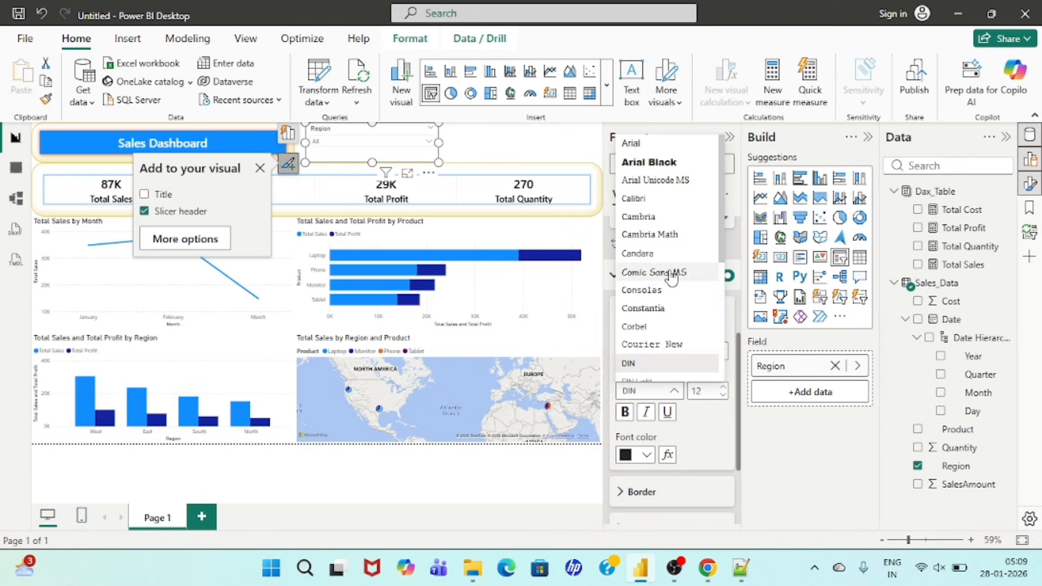
scroll(671, 293, down, 3)
click(653, 263)
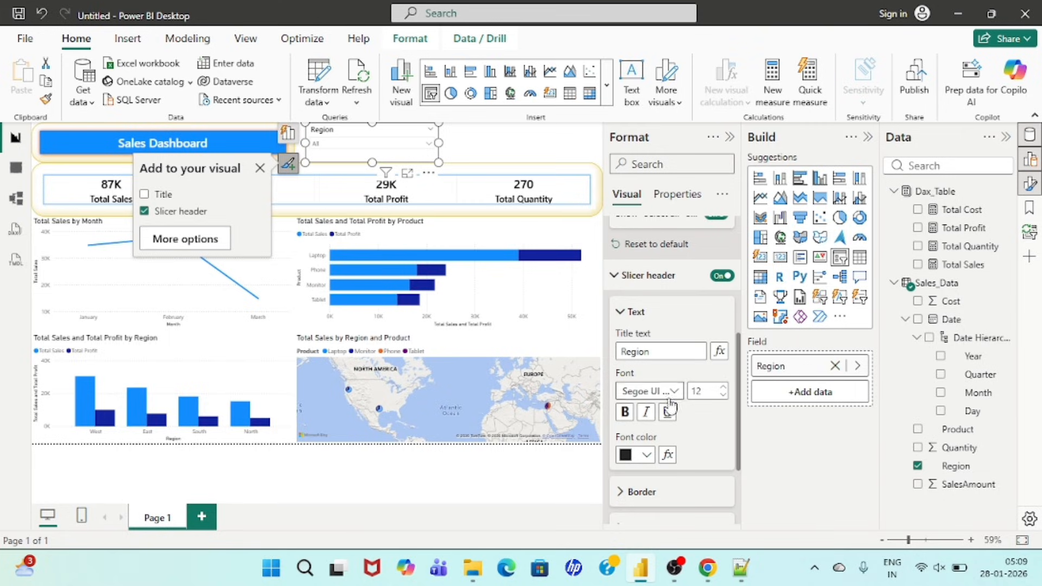
click(646, 458)
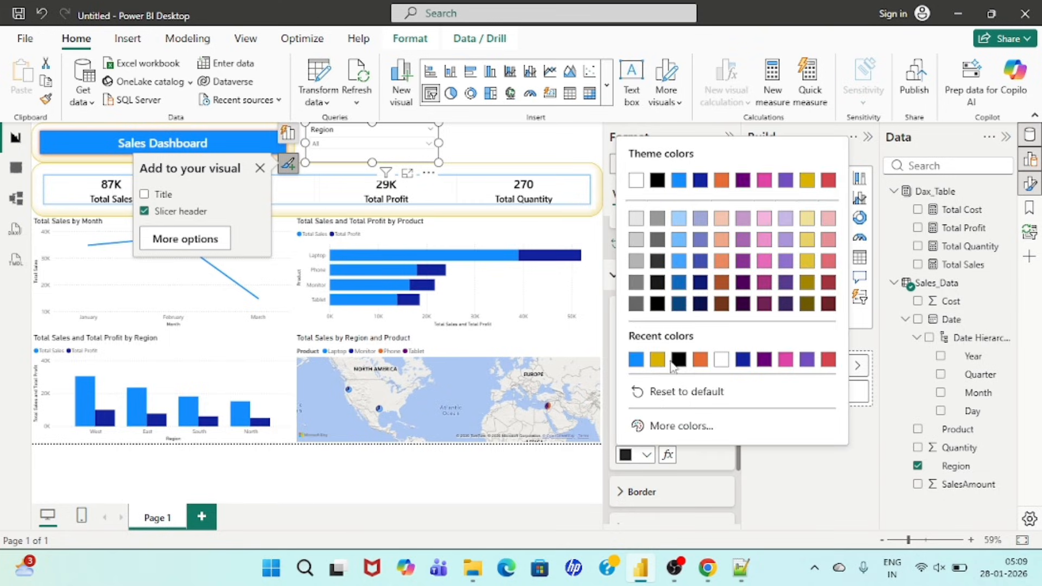
click(677, 361)
scroll(720, 444, down, 1)
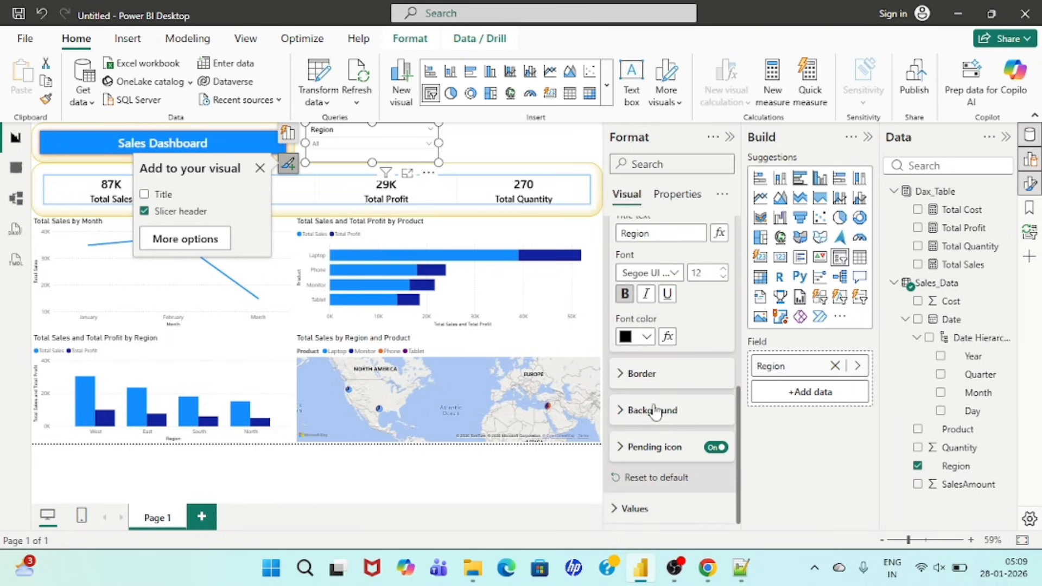
Step: Format the Region slicer's values in bold Segoe UI Bold with black font color
click(616, 510)
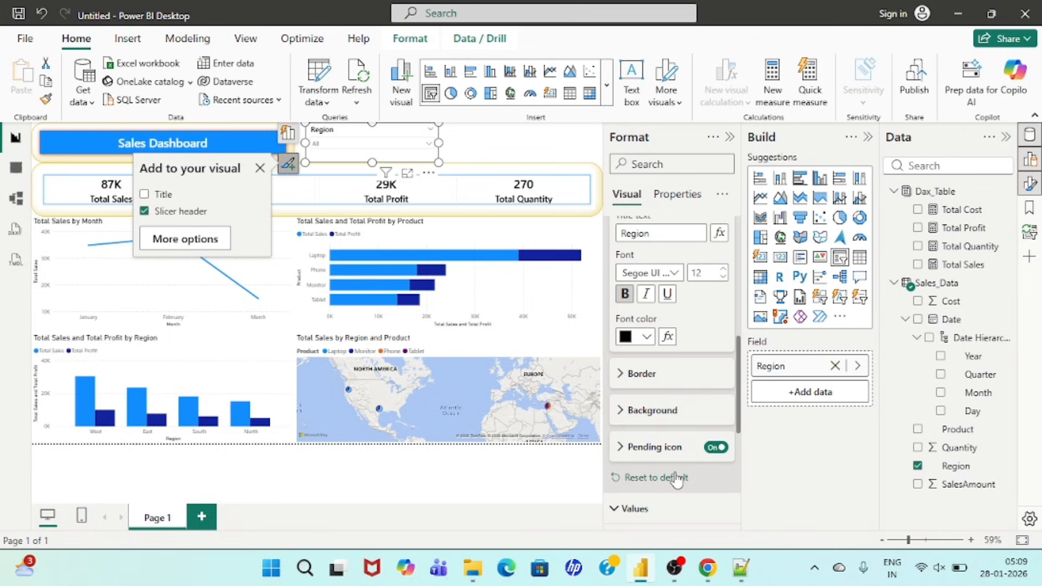
click(670, 302)
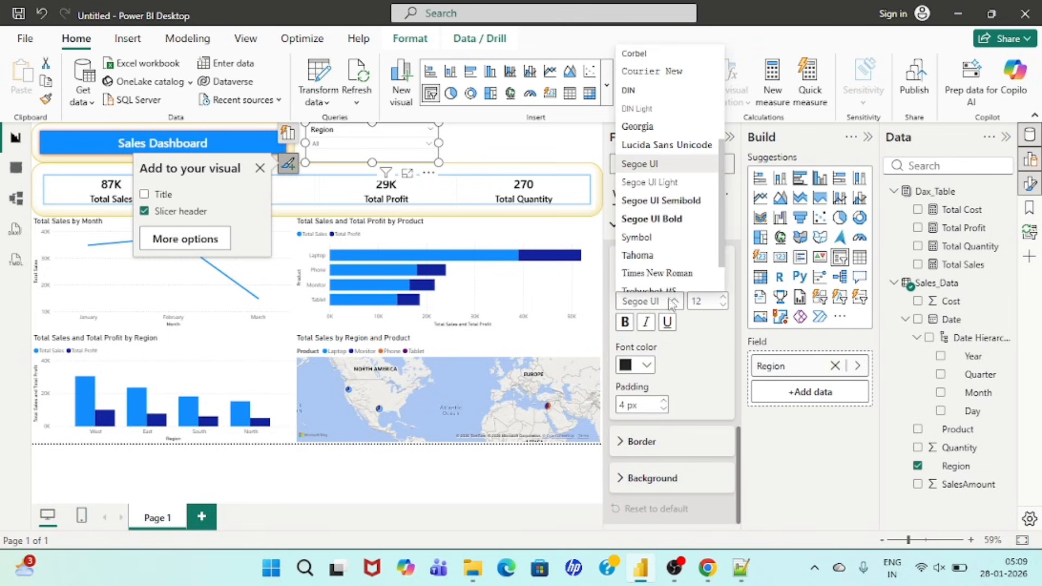
click(651, 218)
click(625, 321)
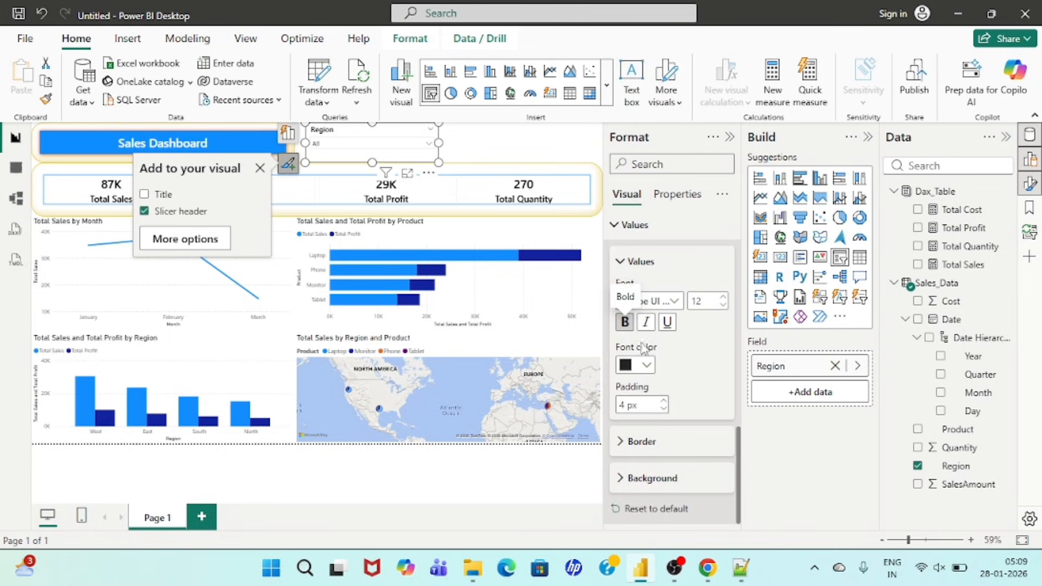
click(647, 367)
click(636, 269)
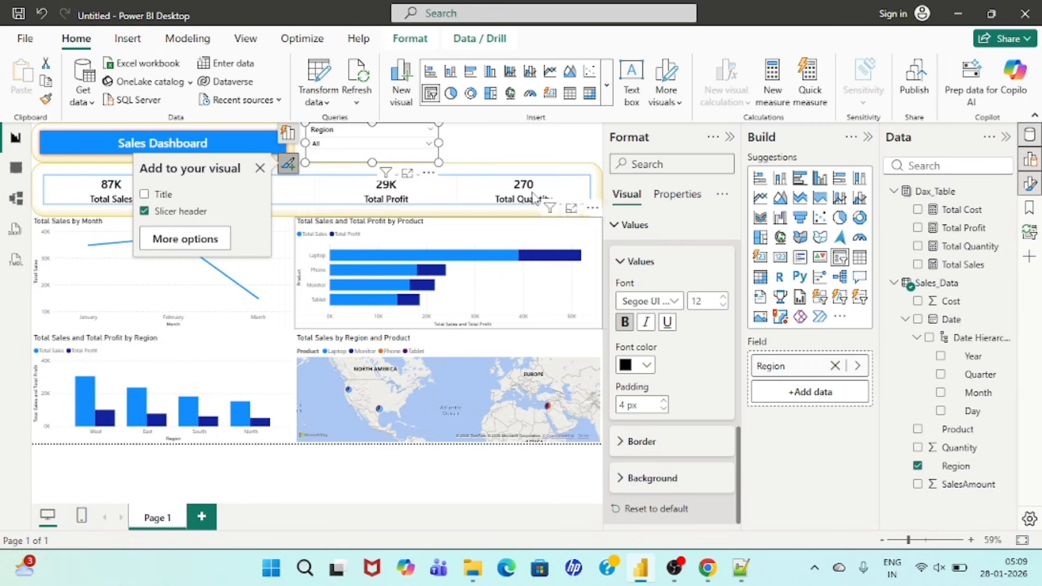
Step: Copy the KPI card's formatting onto the Region slicer with Format Painter
click(472, 184)
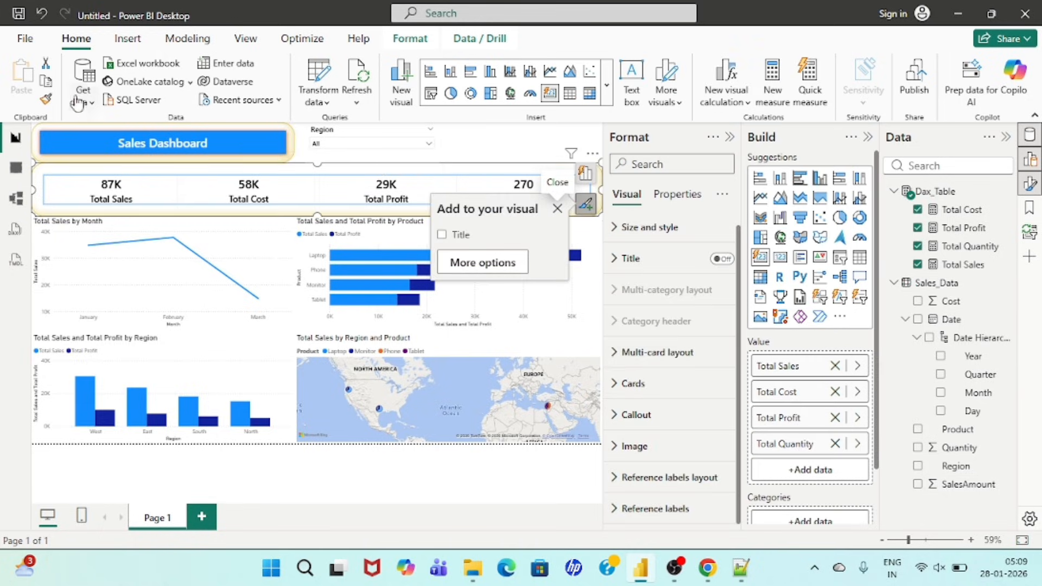
click(46, 98)
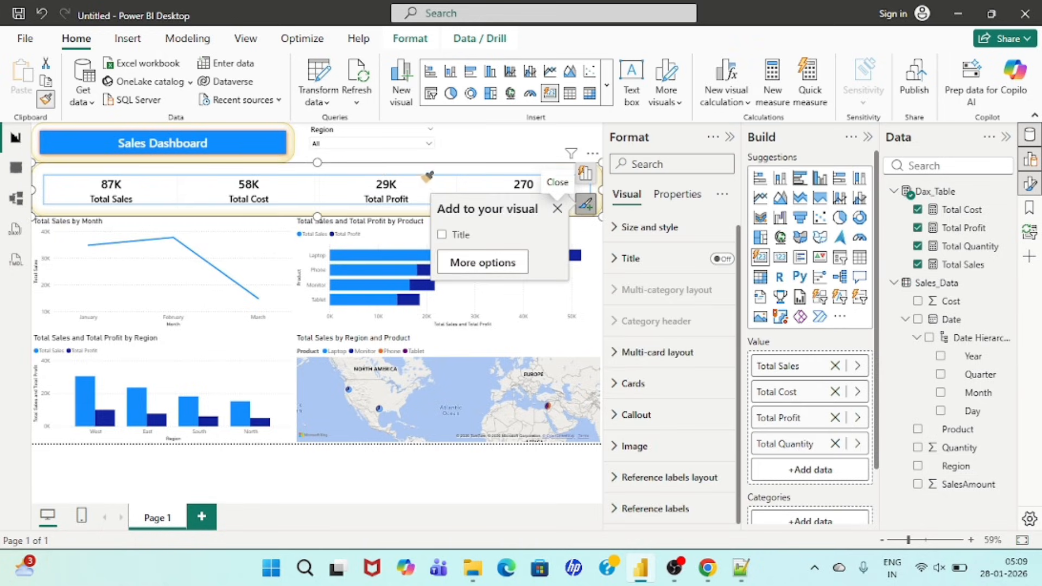
click(370, 137)
click(480, 144)
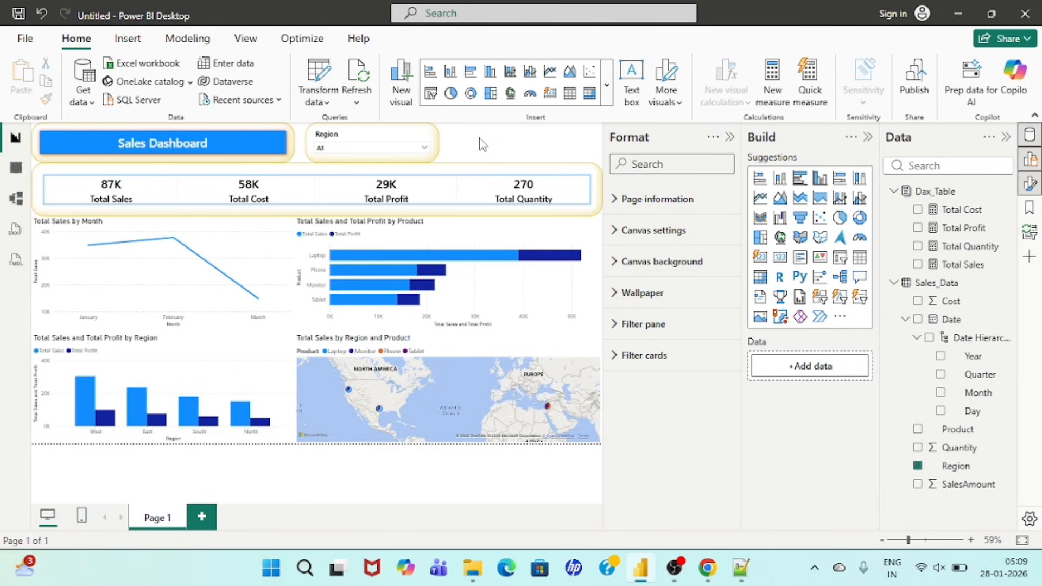
Step: Duplicate the Region slicer, place the copy beside it above the KPI cards, and shift the original slightly away from the banner
click(367, 140)
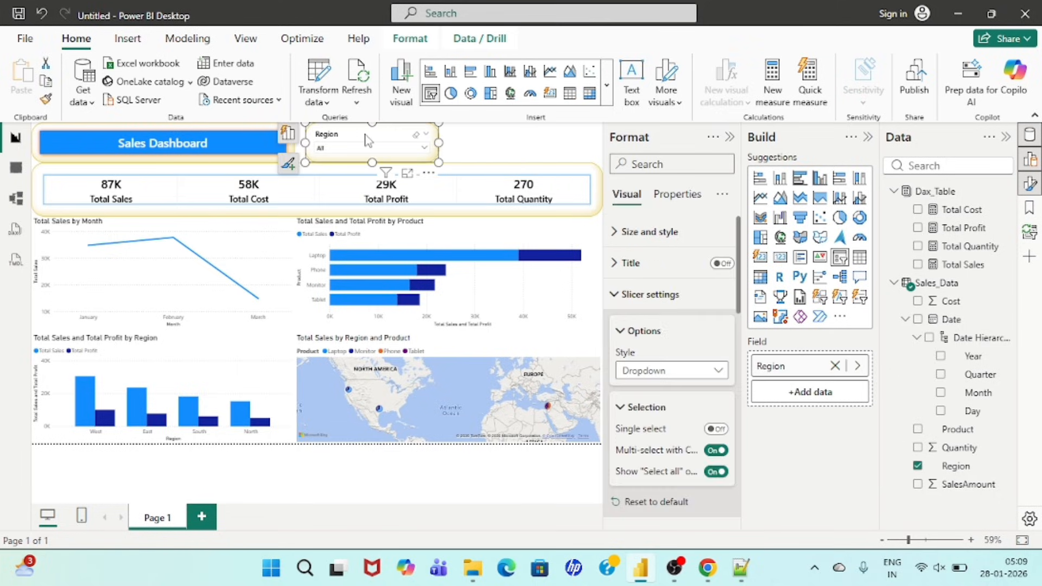
key(ctrl+c)
key(ctrl+v)
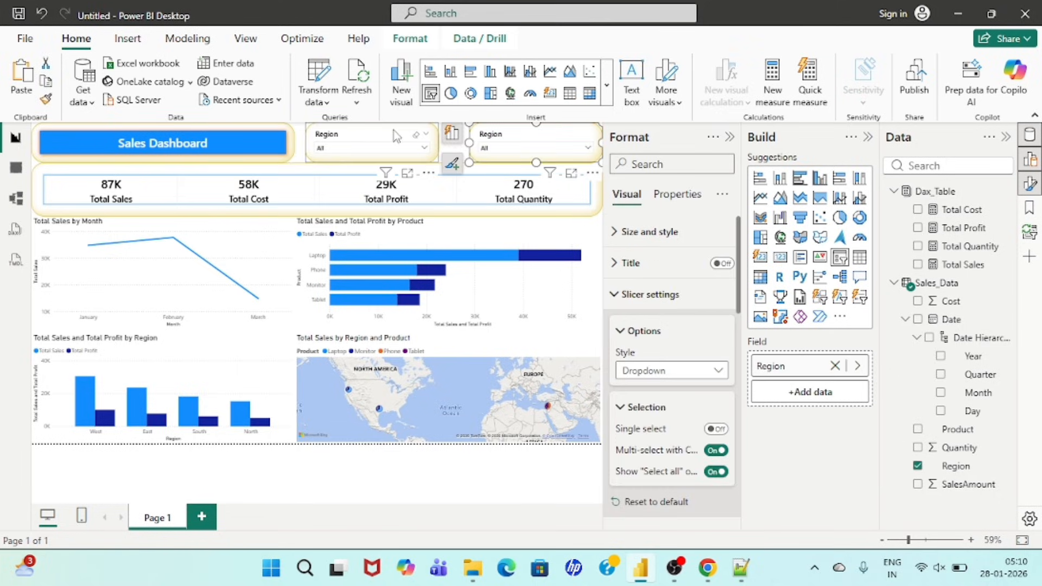
drag(393, 130, 408, 135)
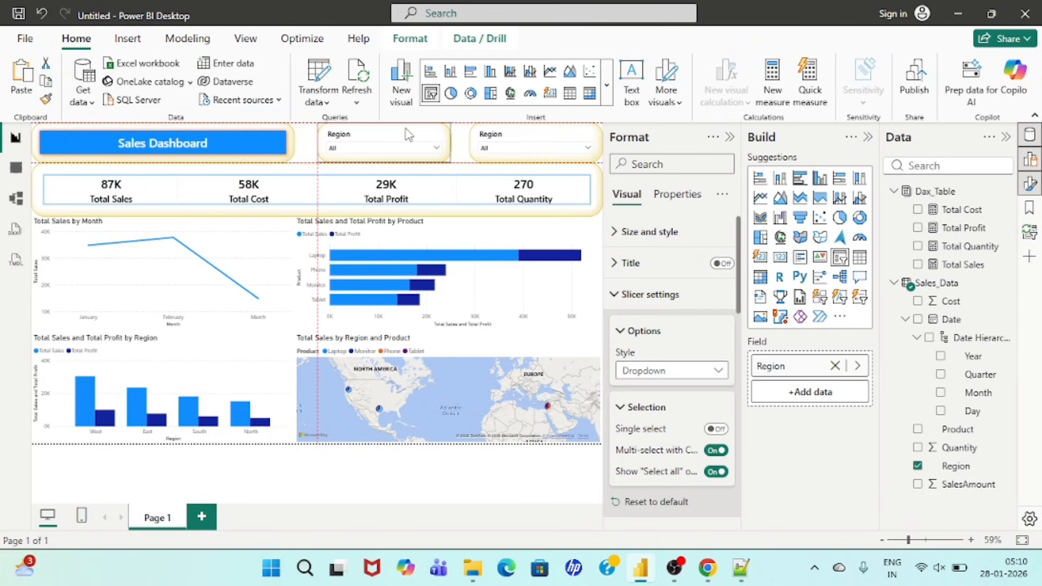
Step: Replace the Region field with Product in the duplicated slicer
click(527, 139)
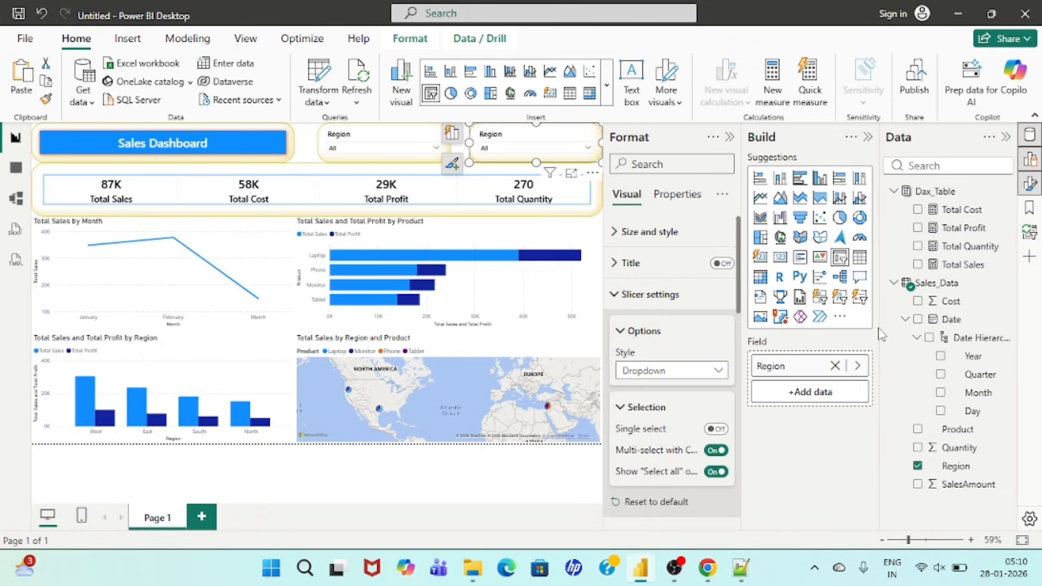
click(918, 466)
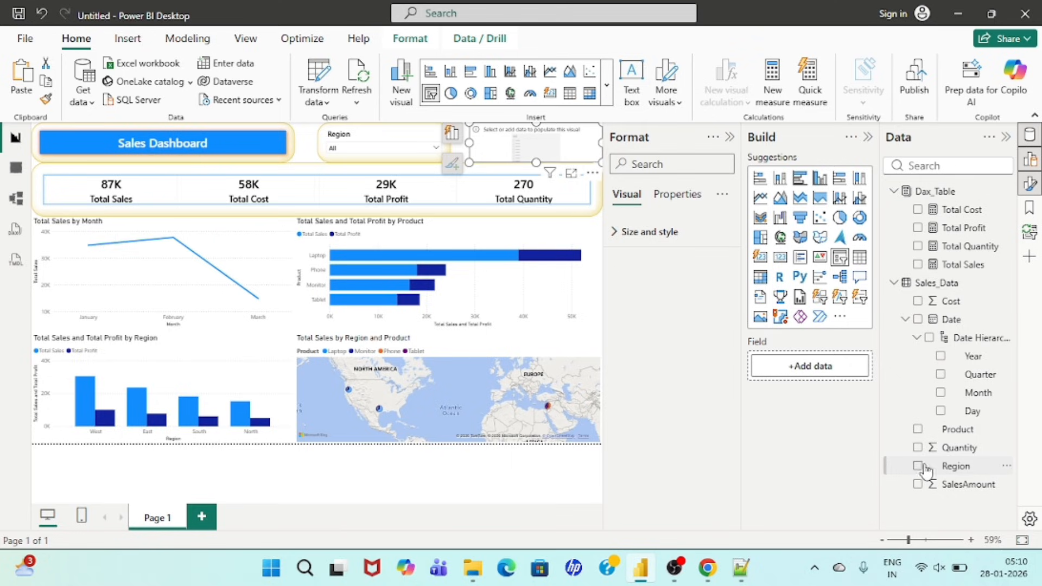
click(918, 430)
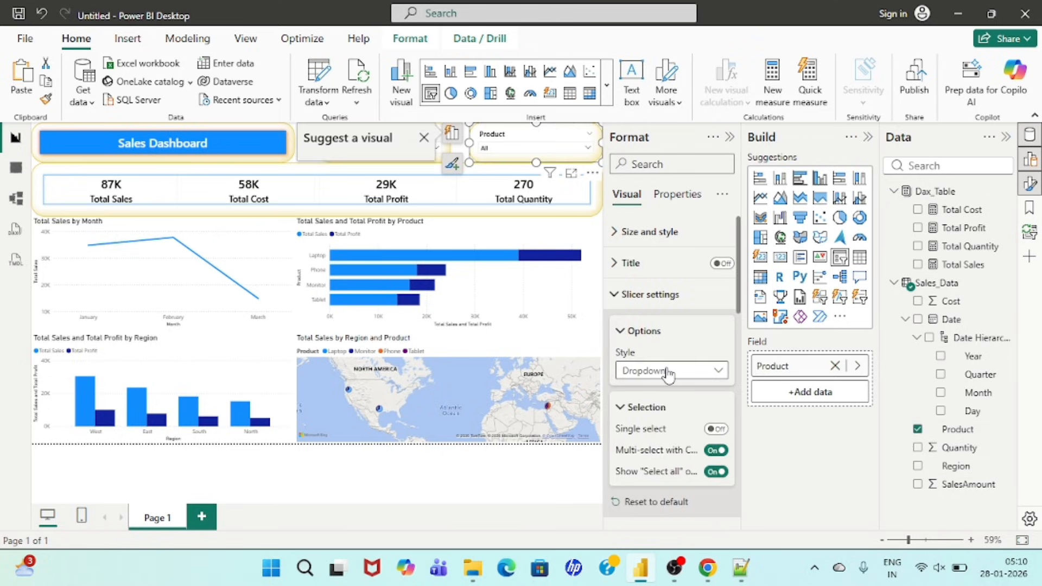
click(868, 136)
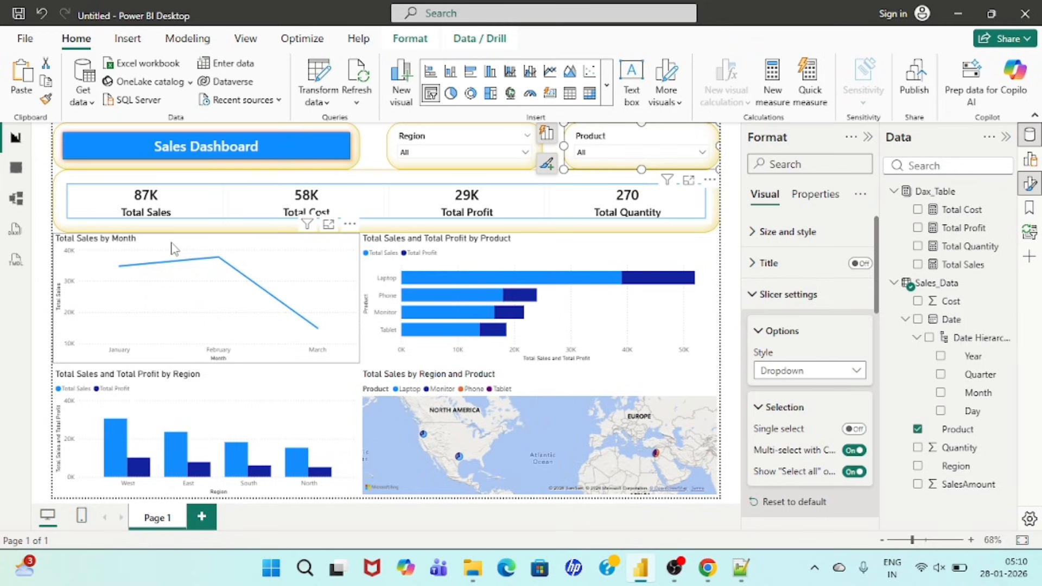
Step: Apply the KPI card's formatting to the monthly sales line chart and the product bar chart with Format Painter
click(171, 225)
click(46, 99)
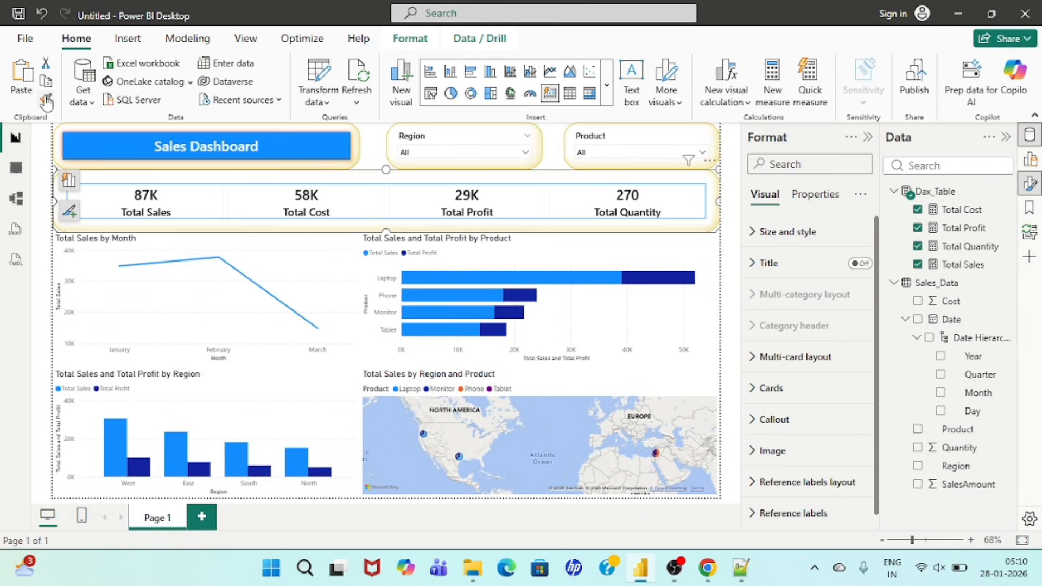
click(257, 237)
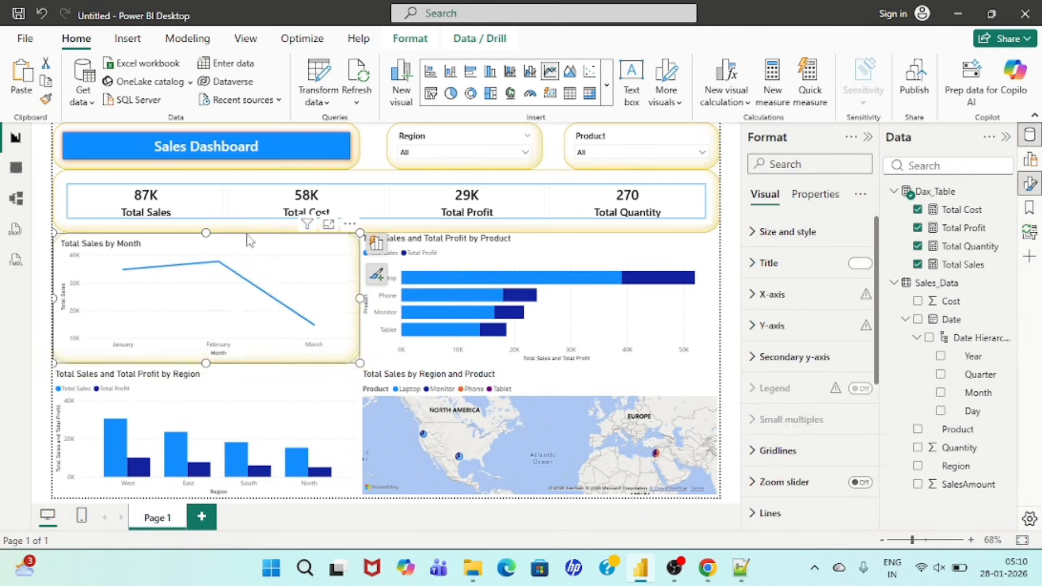
click(46, 101)
click(562, 245)
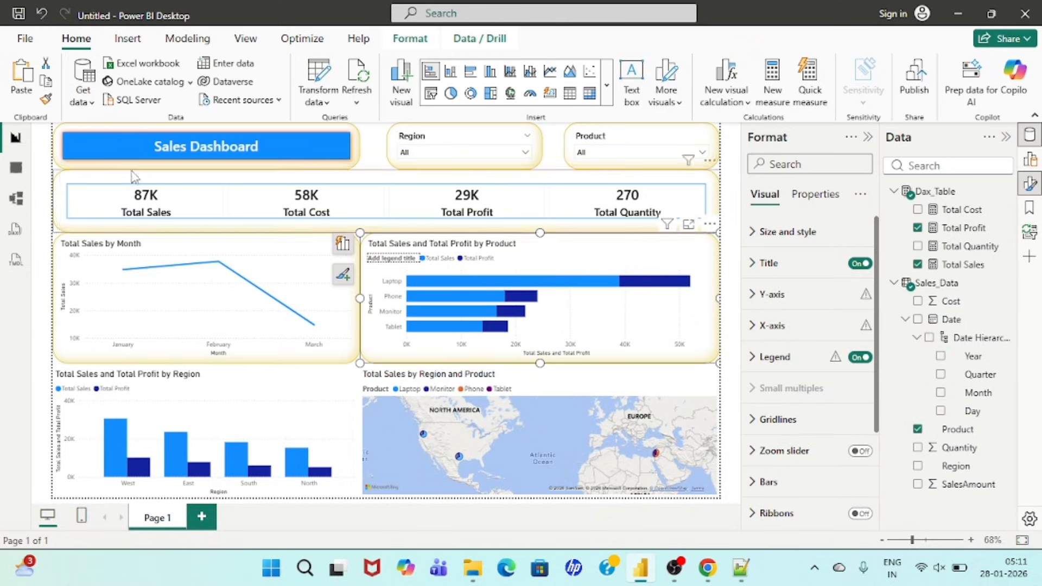
Step: Apply the product bar chart's formatting to the region column chart and the map with Format Painter
click(45, 99)
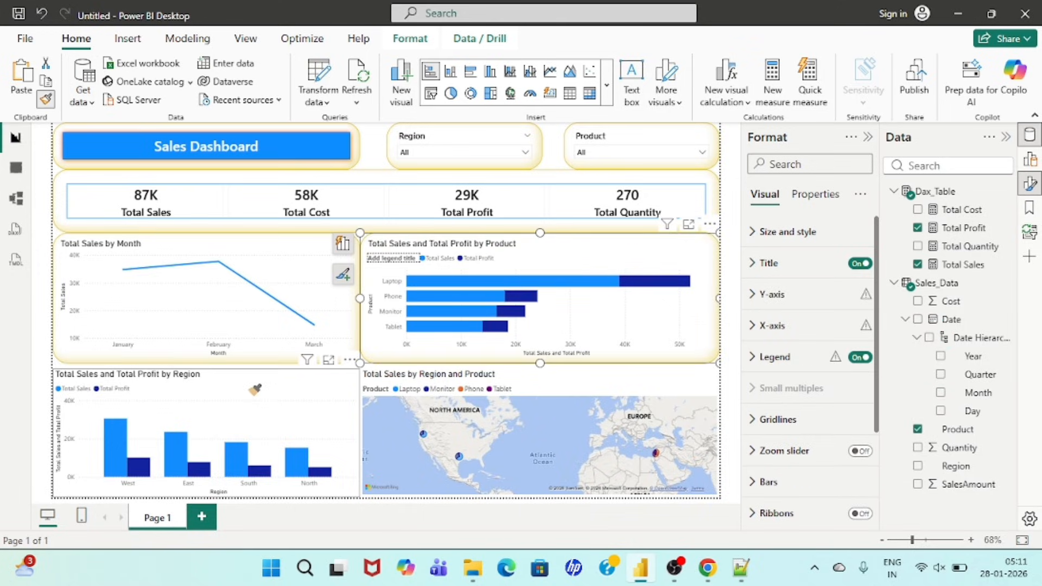
click(254, 390)
click(45, 100)
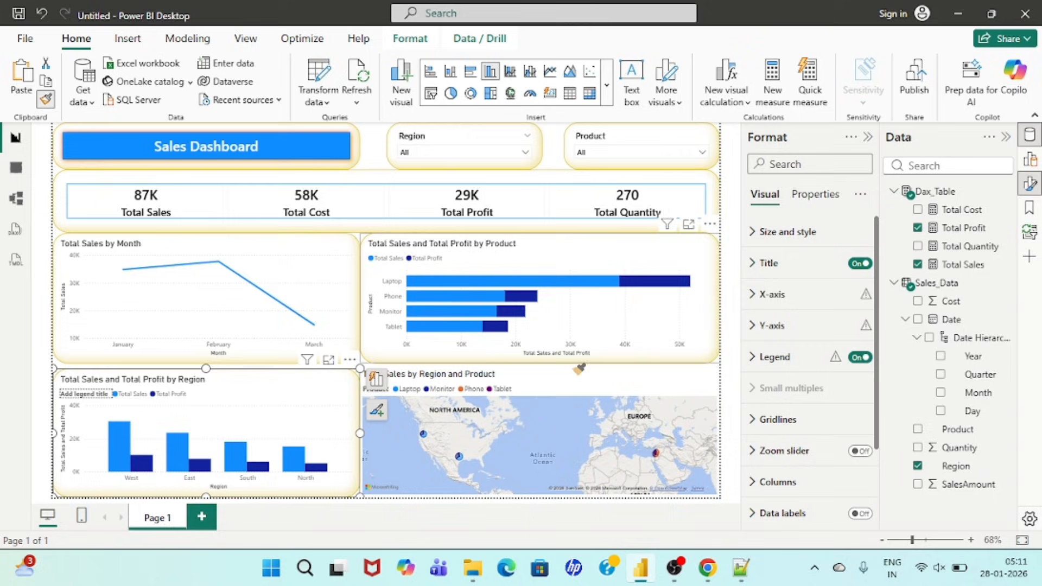
click(553, 375)
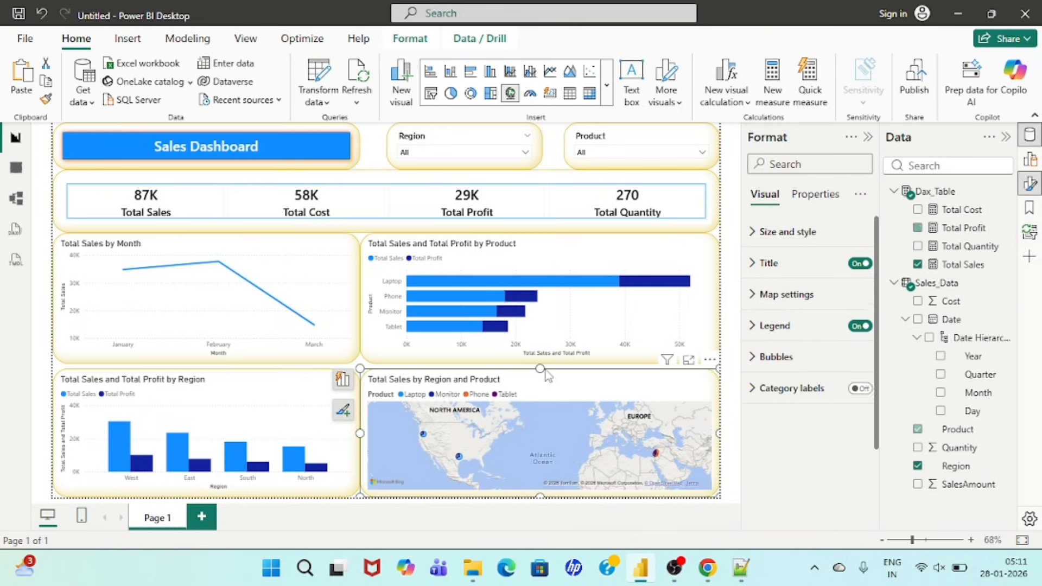
Step: Format the monthly sales line chart's title as Segoe UI Semibold, size 15, bold, black and centred
click(191, 246)
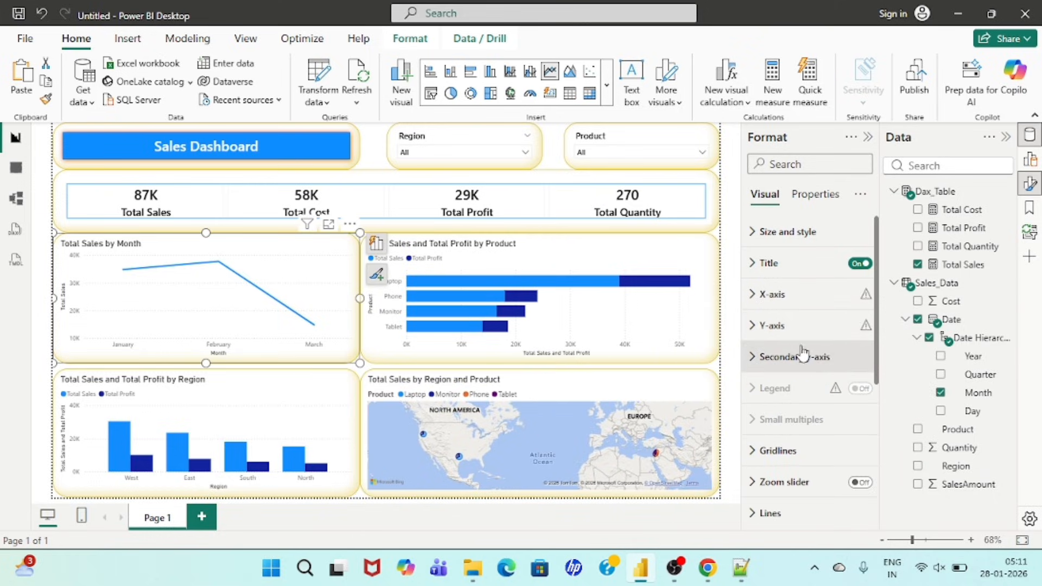
click(776, 263)
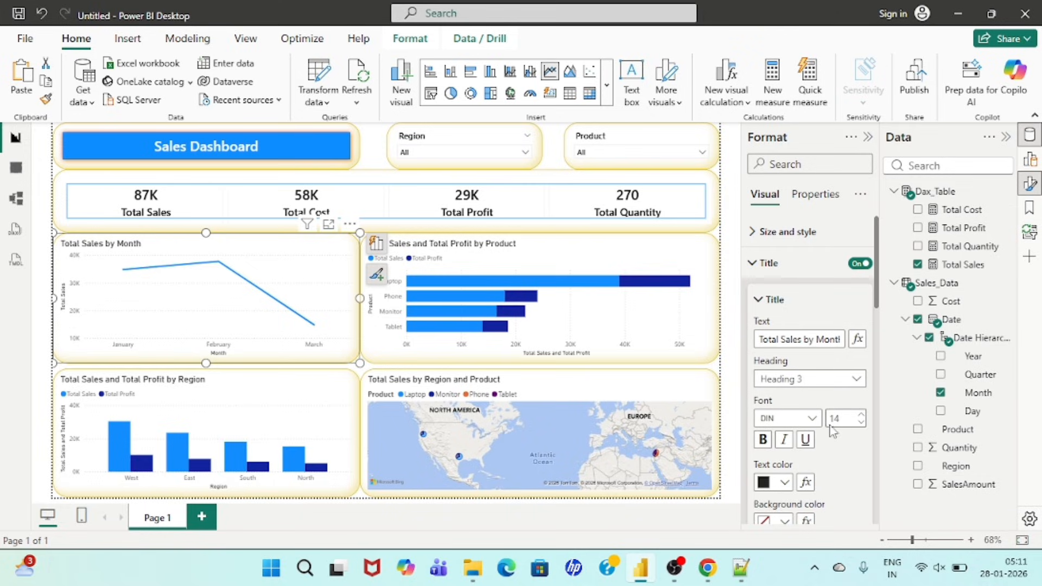
click(808, 419)
scroll(809, 312, down, 5)
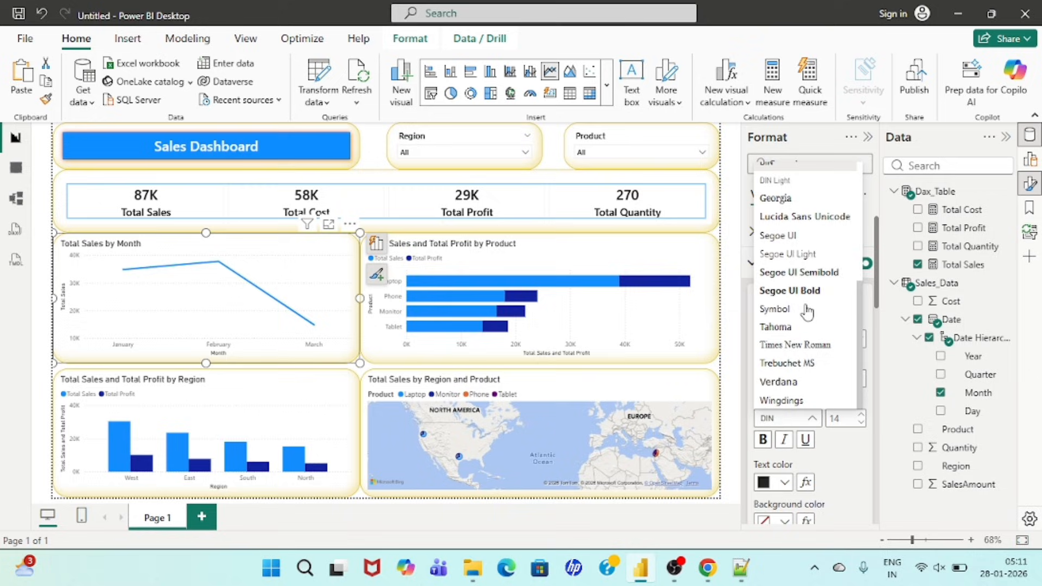
click(798, 272)
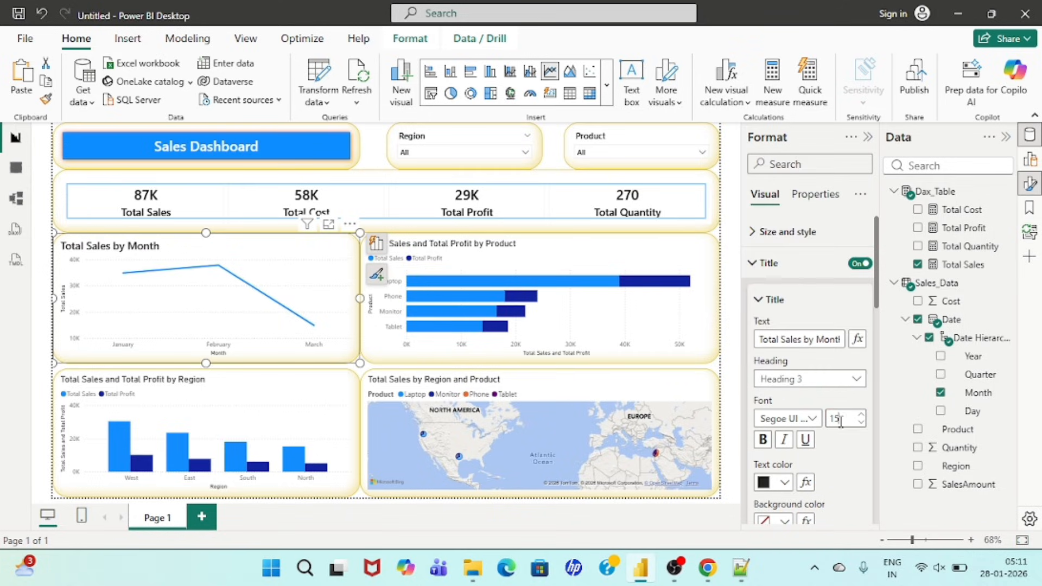
click(762, 440)
scroll(787, 380, down, 3)
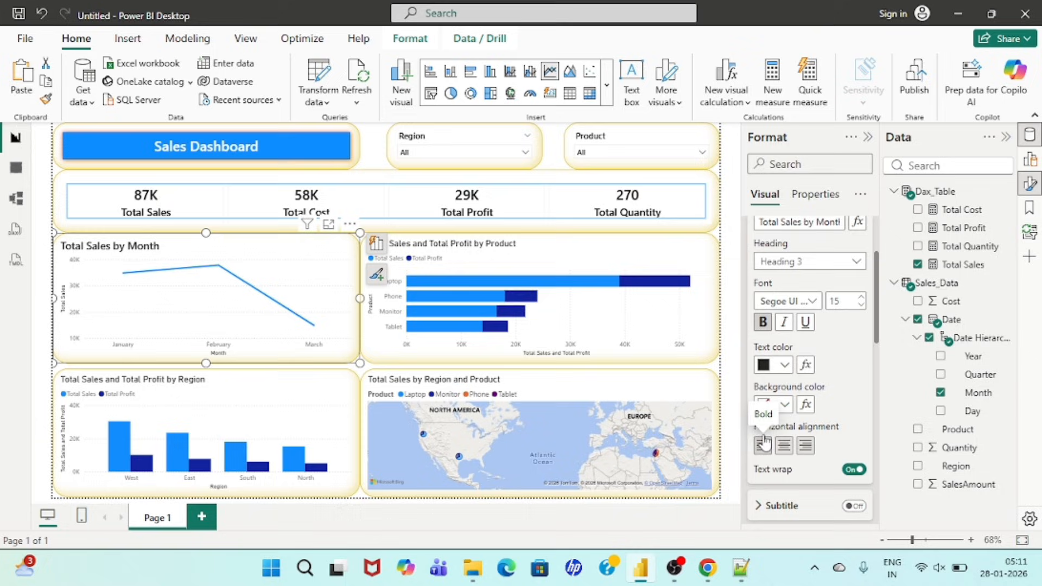
click(785, 362)
click(776, 268)
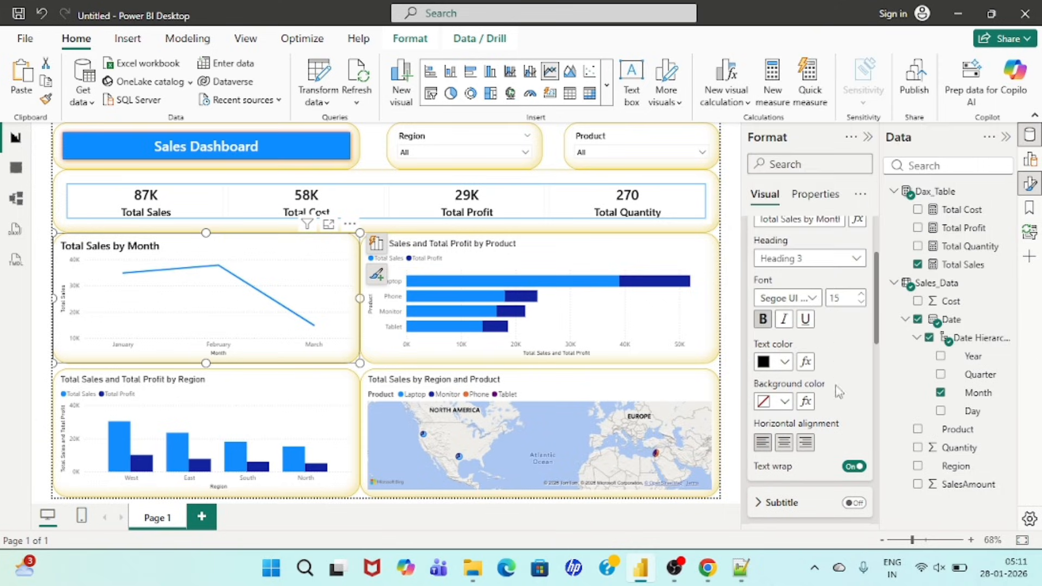
click(785, 444)
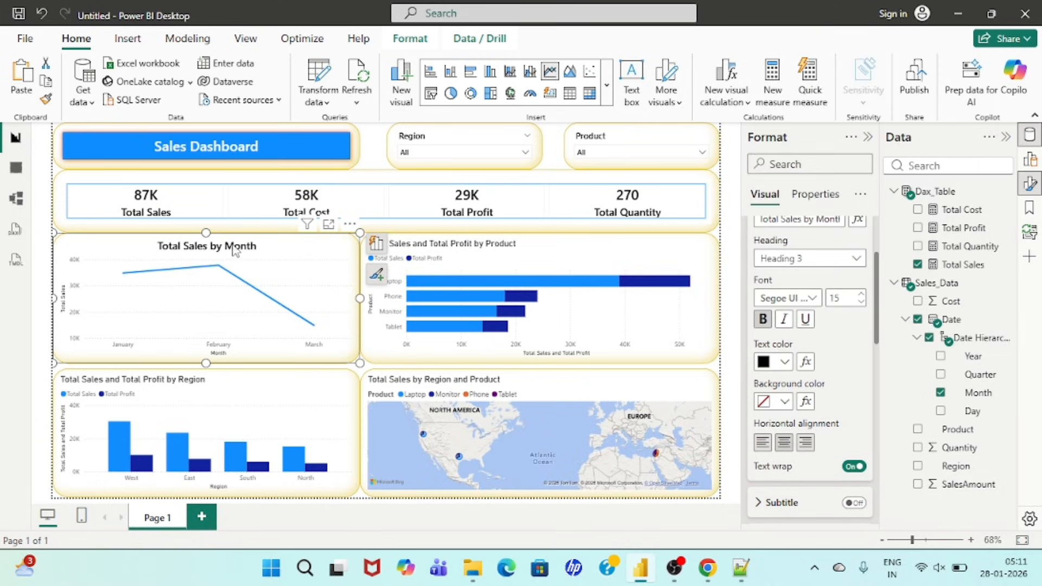
Step: Format the line chart's x-axis values as Segoe UI Semibold, size 12, bold and black
scroll(808, 326, down, 5)
click(804, 304)
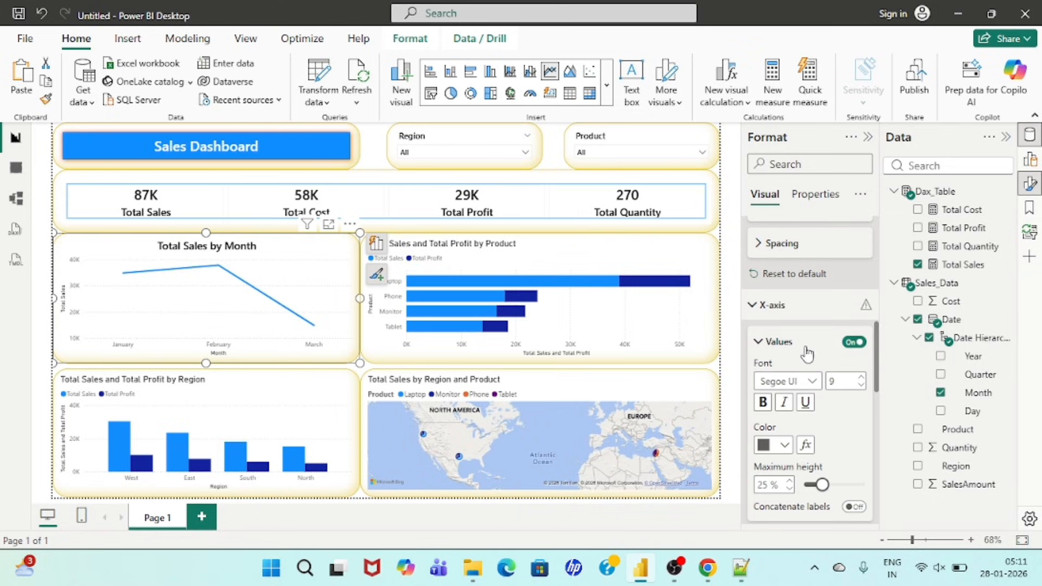
scroll(805, 367, down, 1)
click(811, 314)
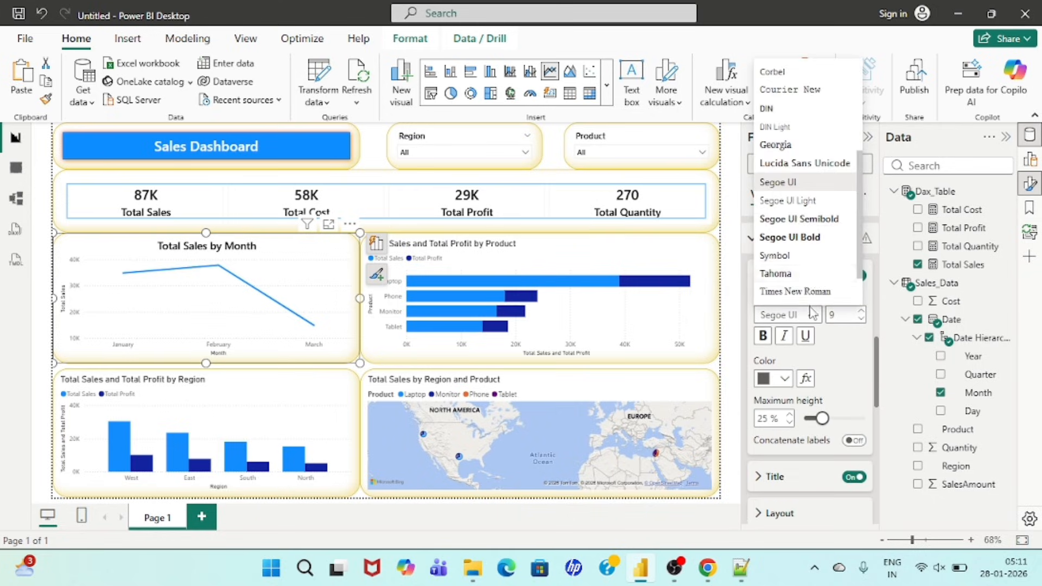
click(795, 231)
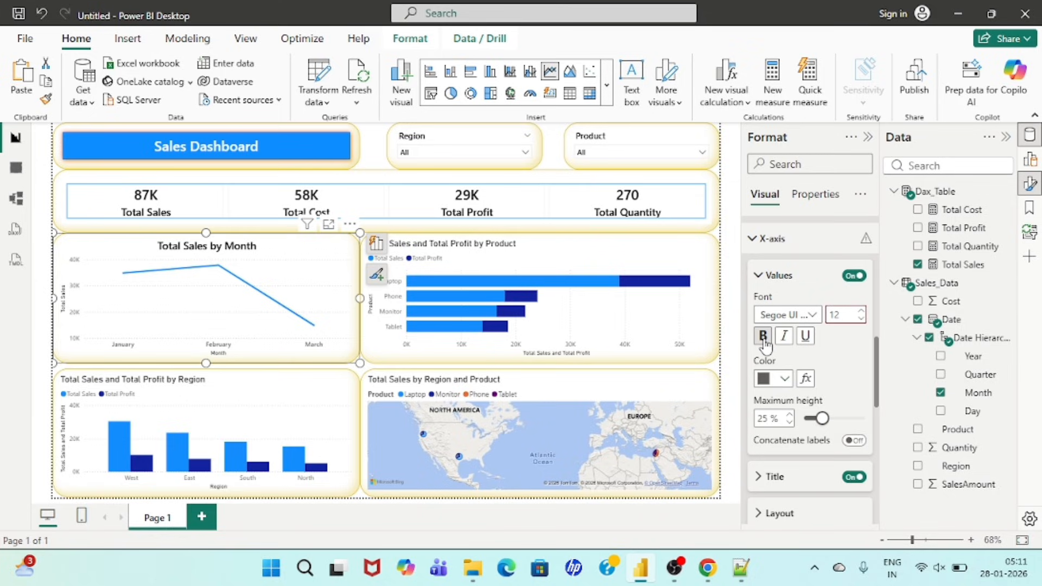
click(772, 378)
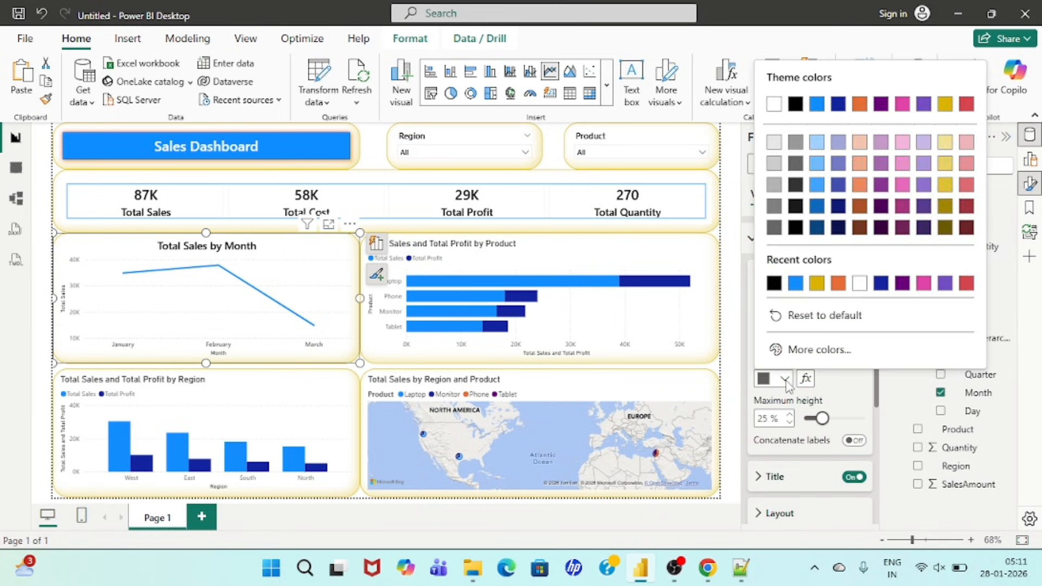
click(774, 281)
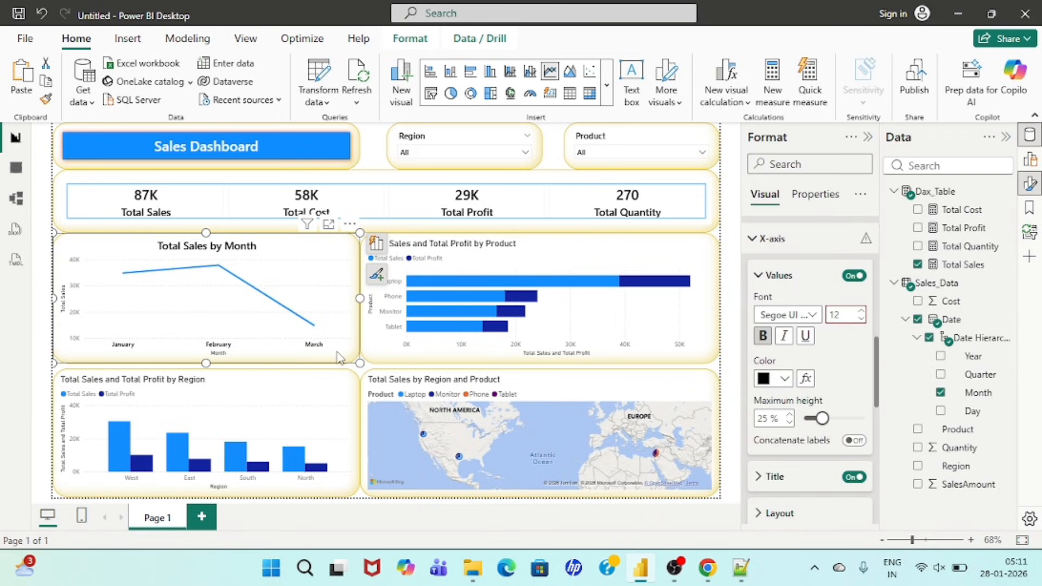
Step: Format the line chart's x-axis title as Segoe UI Semibold, size 12, bold and black
scroll(797, 362, down, 2)
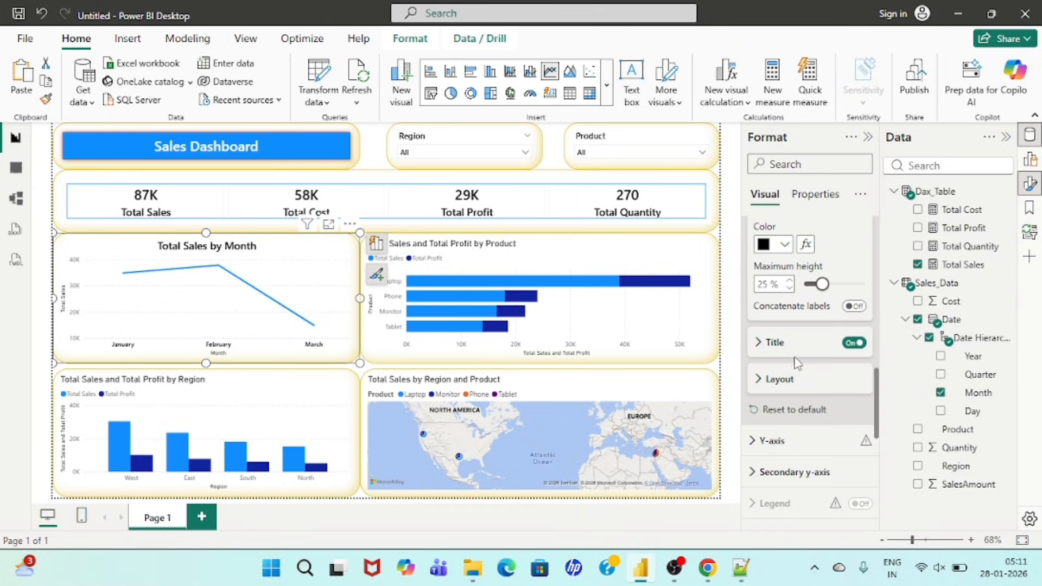
click(762, 343)
scroll(808, 363, down, 2)
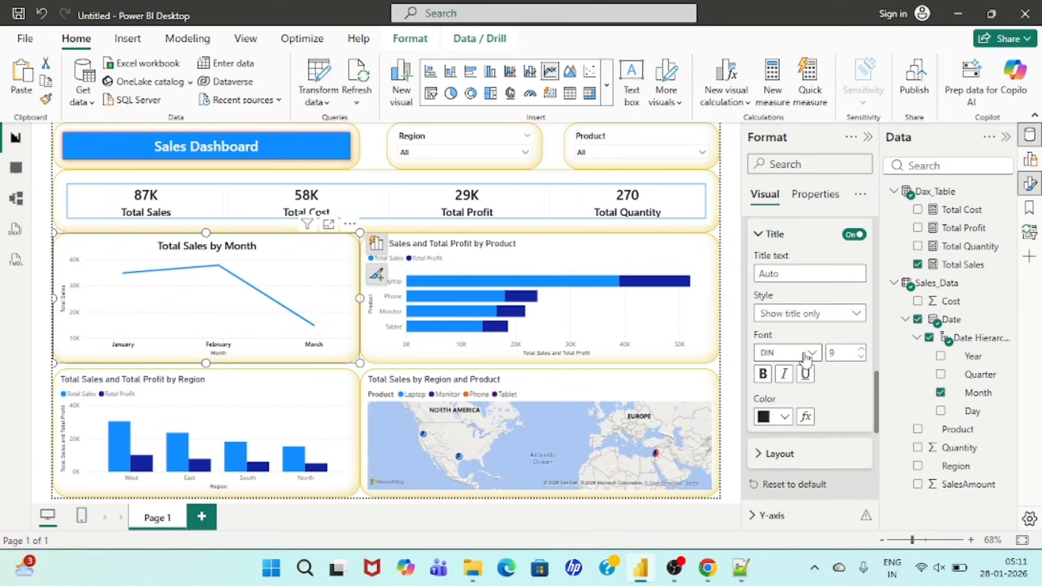
click(788, 353)
scroll(829, 234, down, 3)
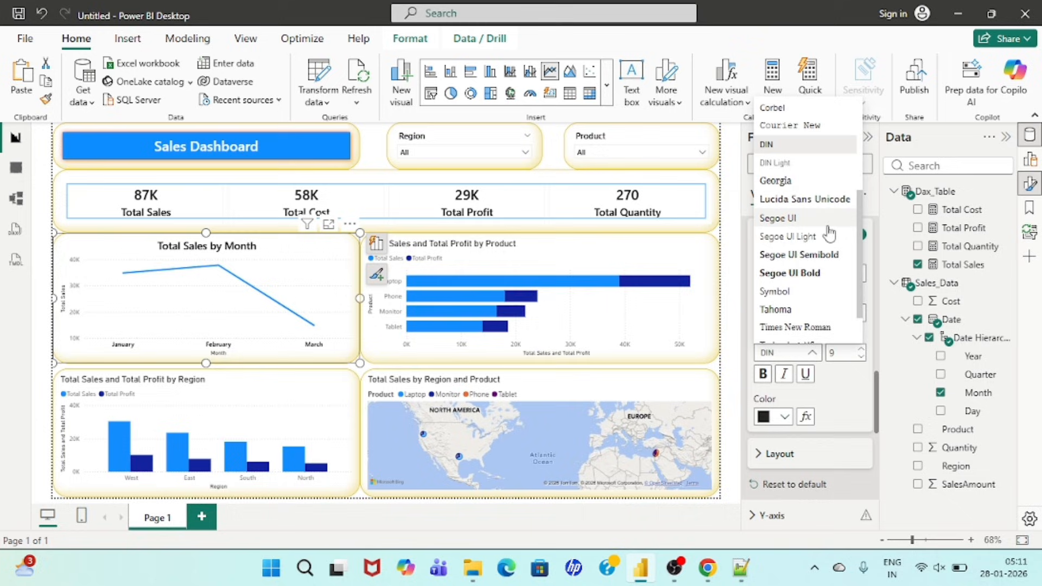
click(783, 258)
click(850, 359)
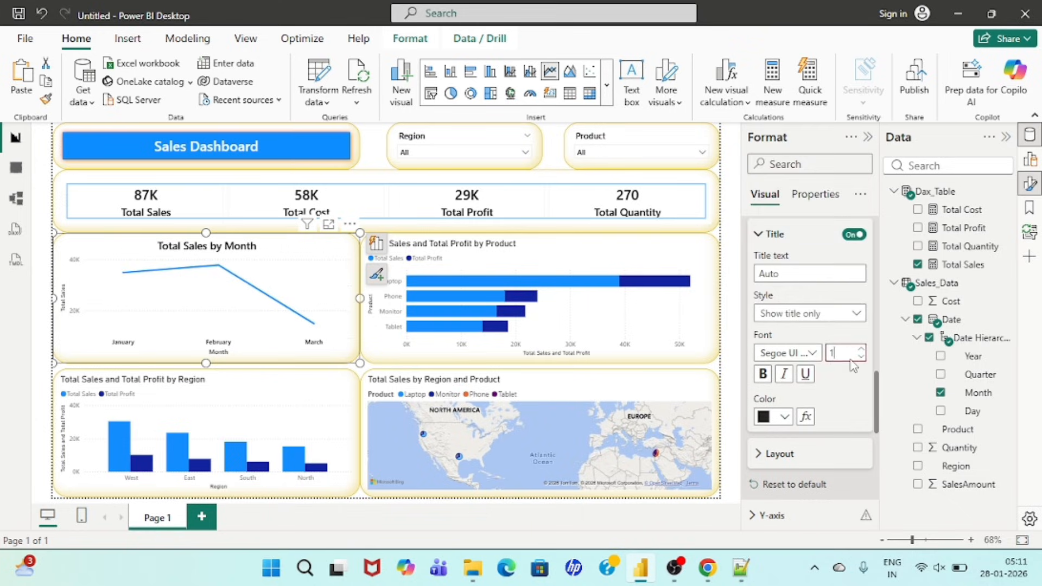
click(784, 416)
click(775, 322)
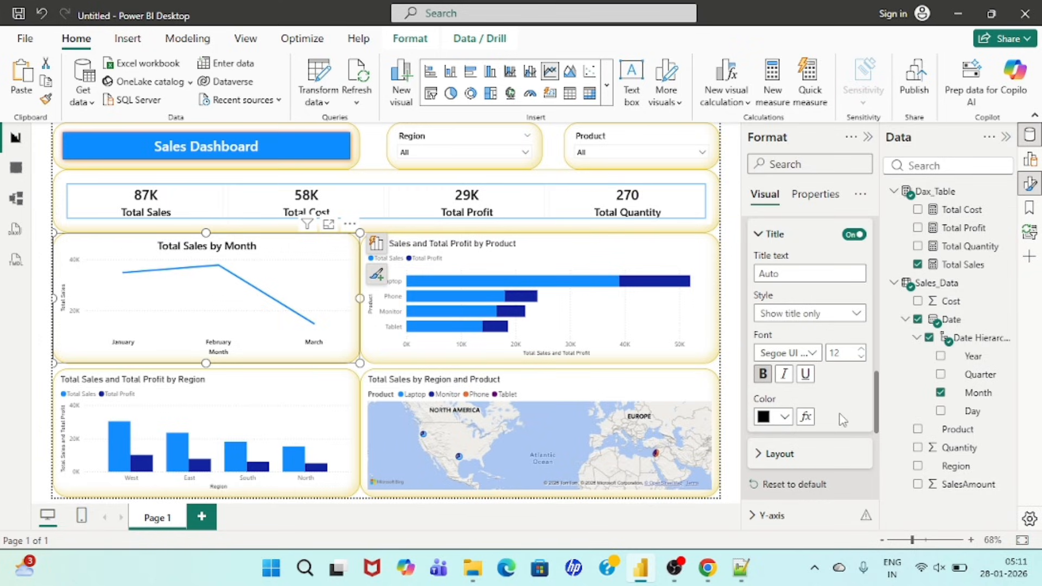
Step: Restyle the line chart's y-axis values with a heavier Segoe UI font, a larger size, bold and black
scroll(842, 420, down, 3)
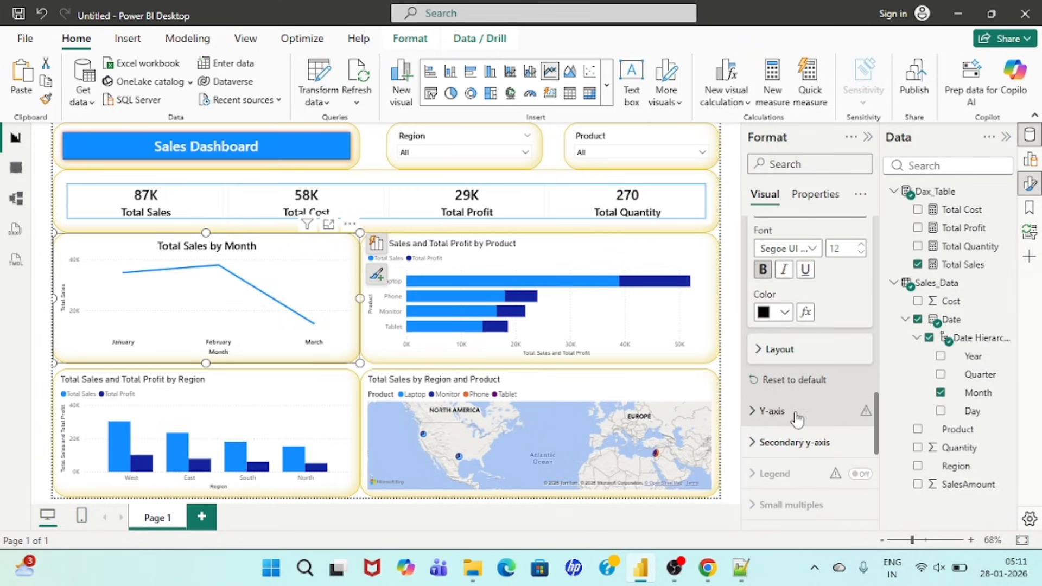
click(754, 416)
scroll(783, 426, down, 5)
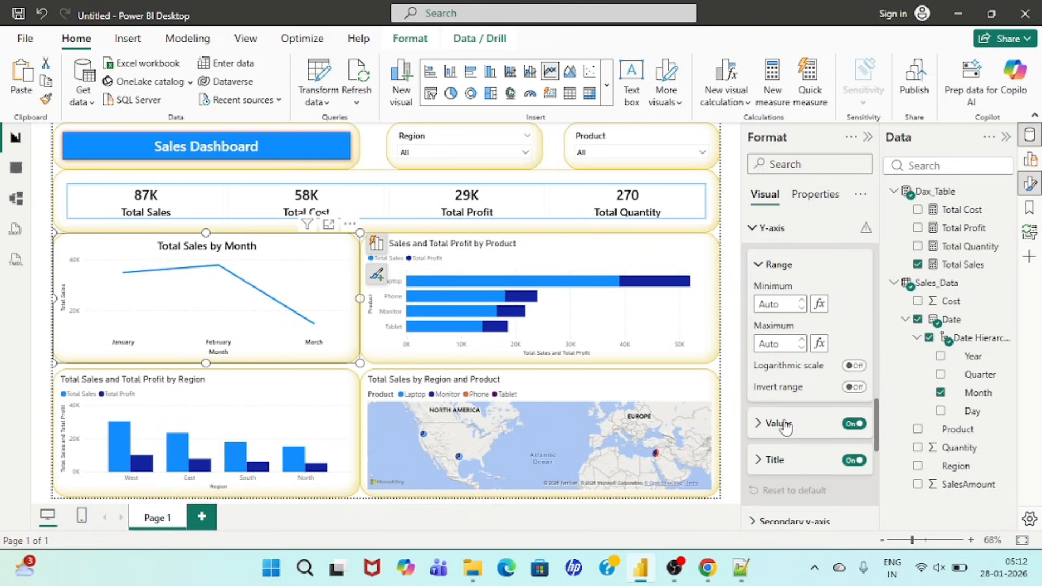
click(760, 374)
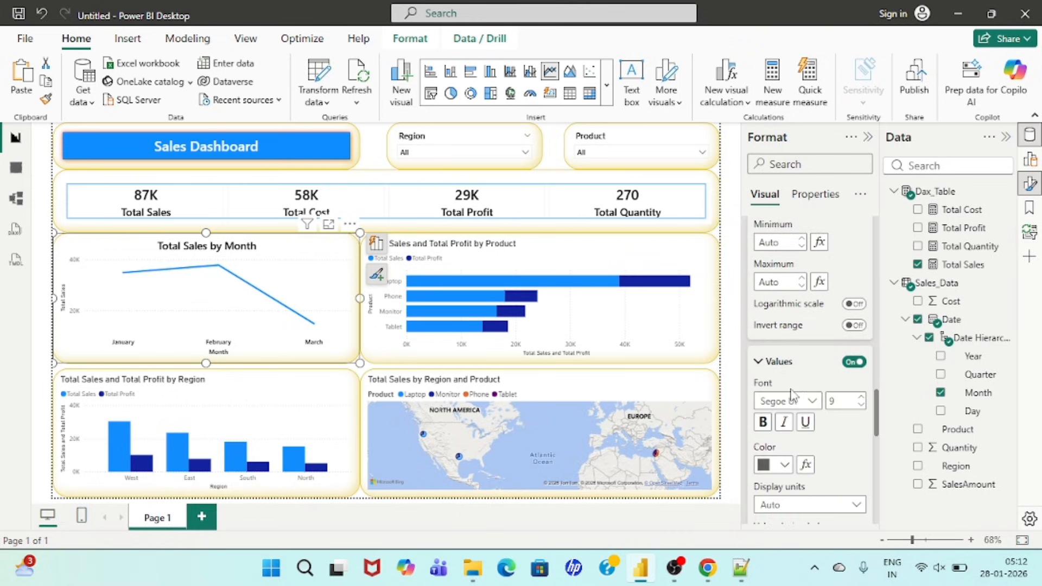
scroll(792, 394, down, 4)
click(781, 269)
click(804, 220)
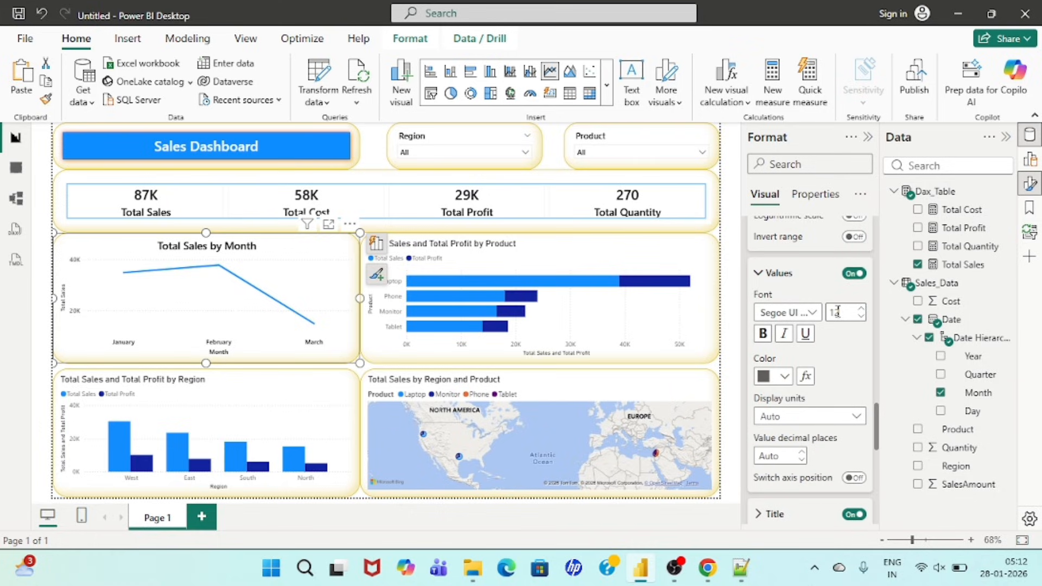
click(785, 377)
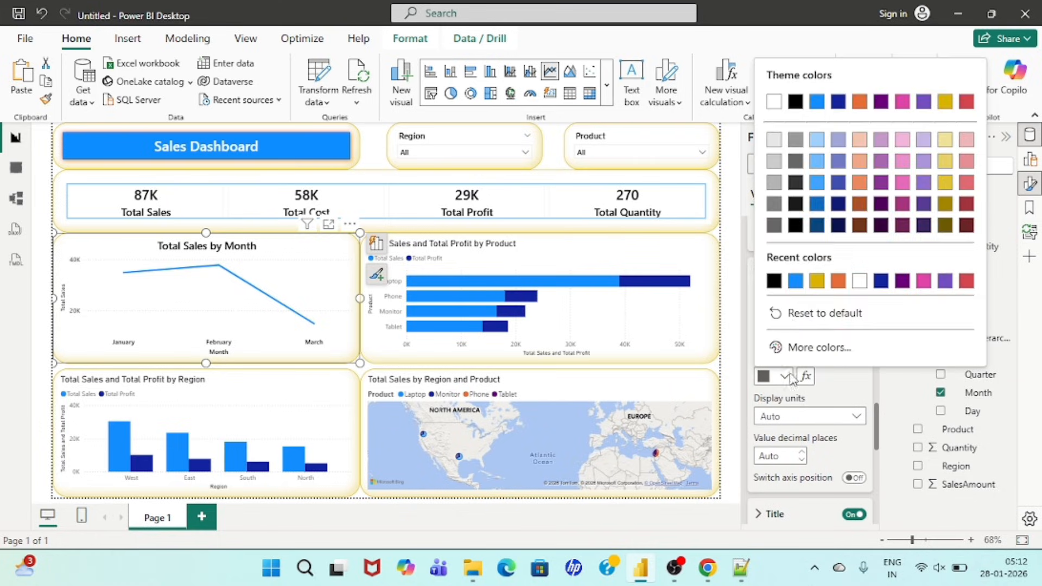
click(774, 280)
Step: Format the line chart's y-axis title as Segoe UI Semibold, size 12, bold and black
scroll(823, 388, down, 3)
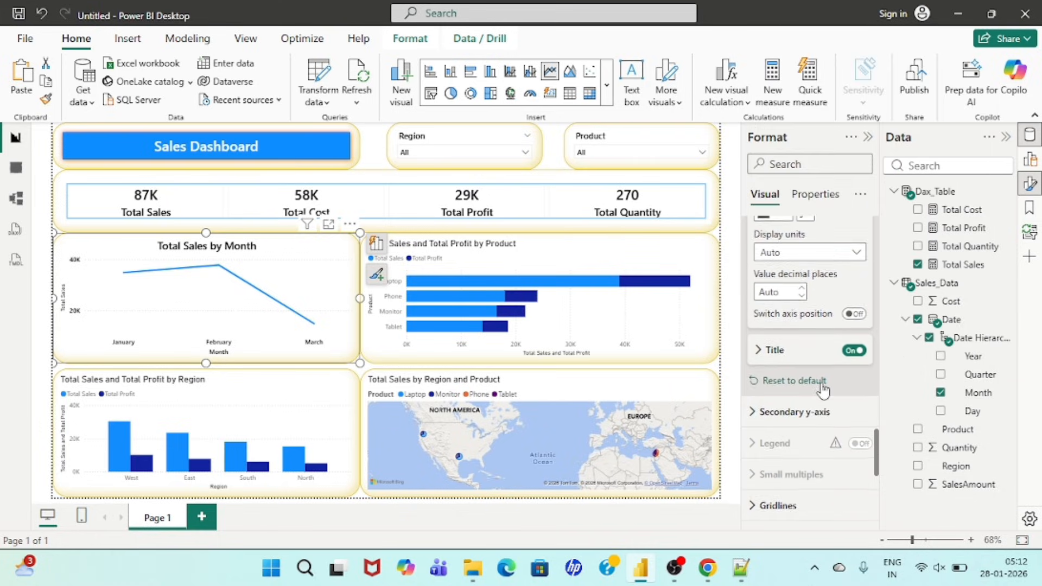
click(760, 352)
scroll(787, 348, down, 2)
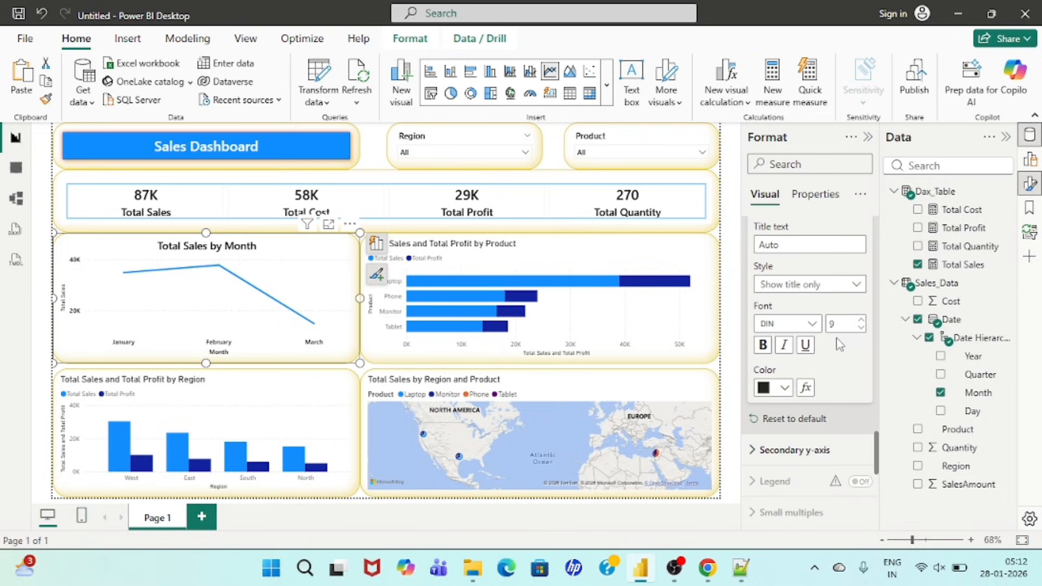
click(787, 323)
scroll(790, 225, down, 5)
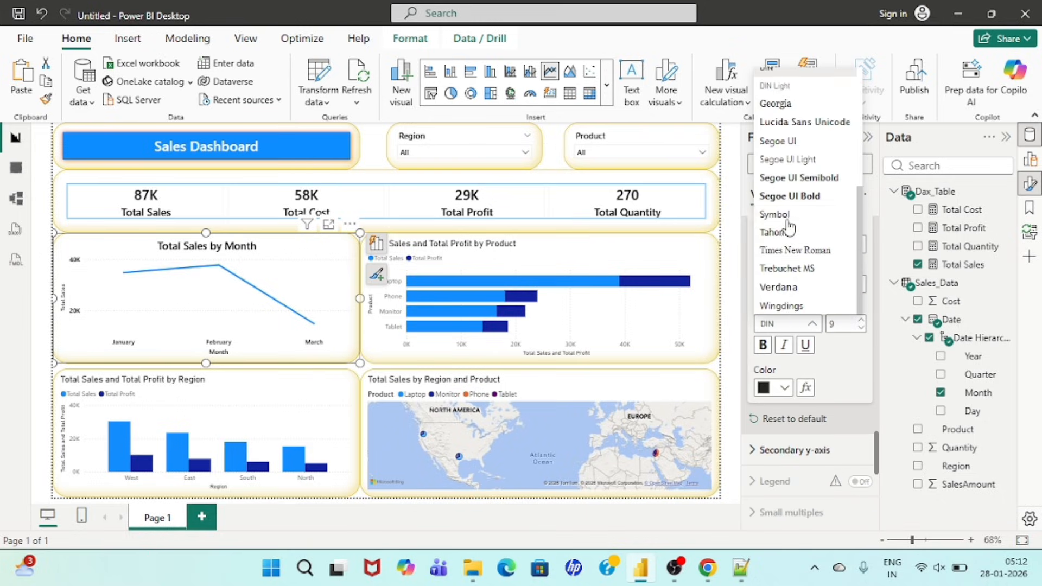
click(793, 182)
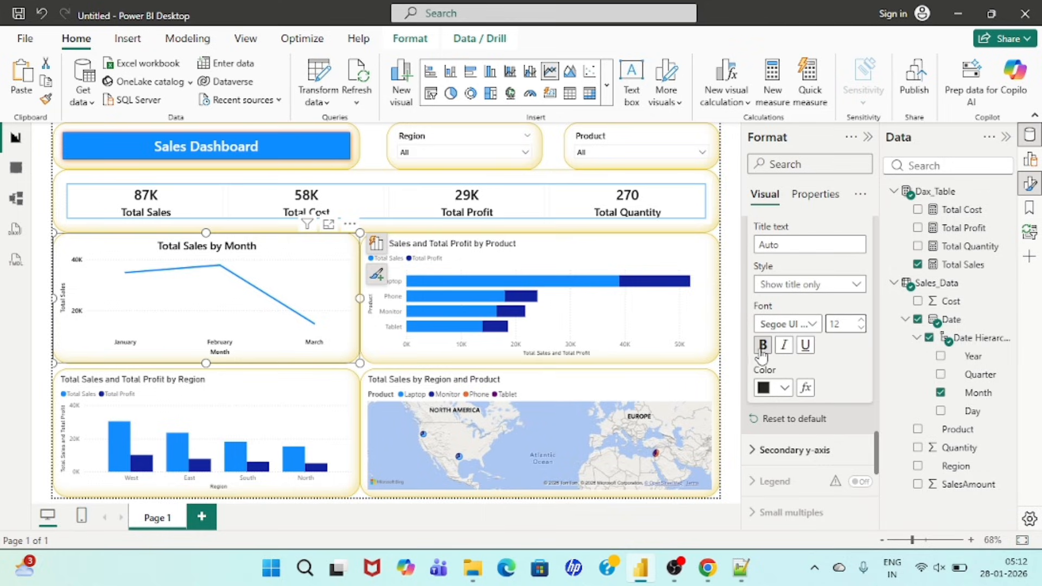
click(785, 387)
click(779, 297)
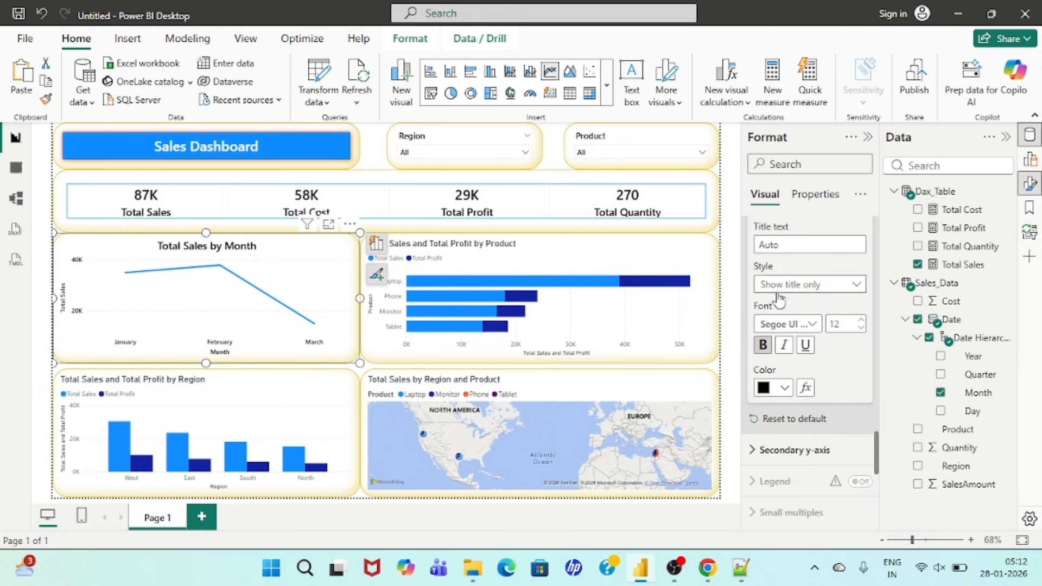
Step: Turn off the horizontal gridlines of the monthly sales line chart
scroll(803, 385, down, 3)
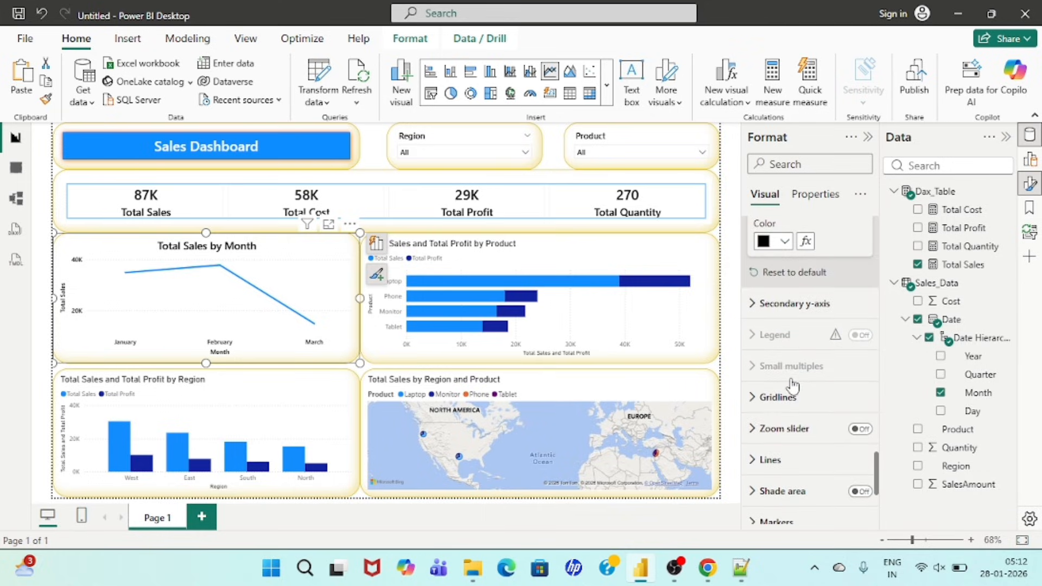
scroll(790, 387, down, 2)
click(754, 280)
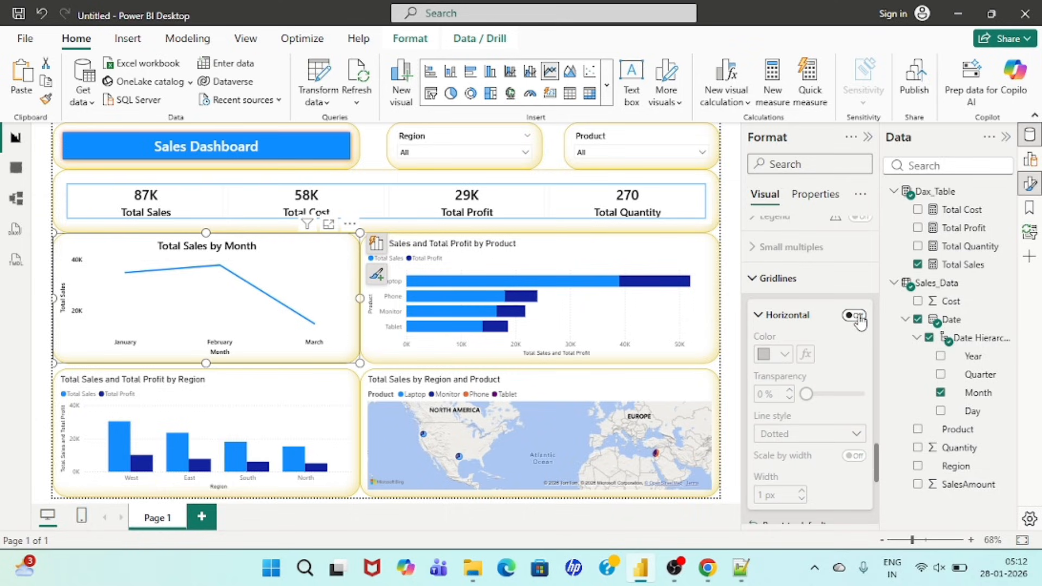
click(750, 291)
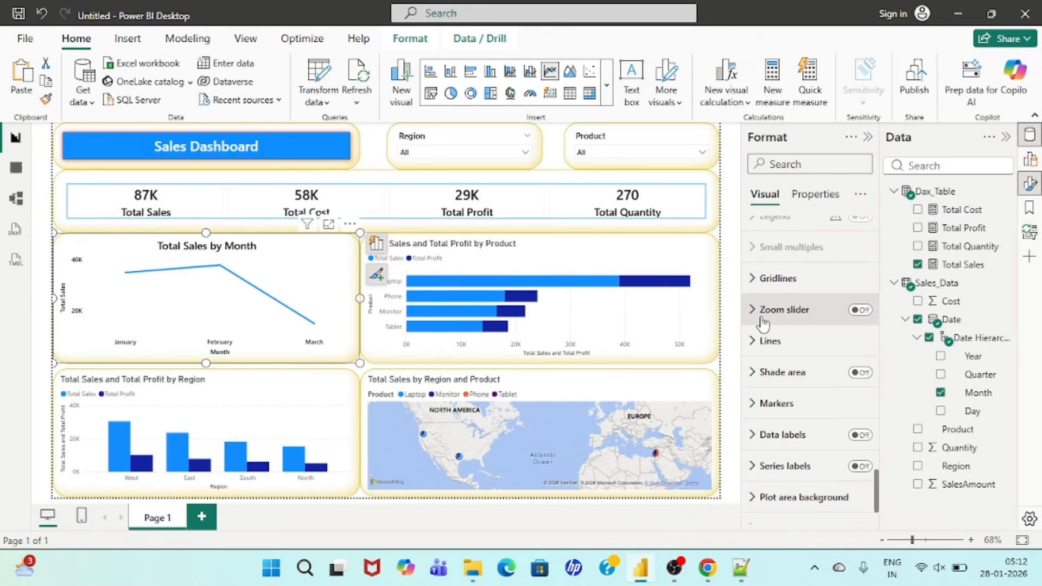
Step: Set the interpolation type of the monthly sales chart's line to Smooth, keeping the solid line style
click(756, 341)
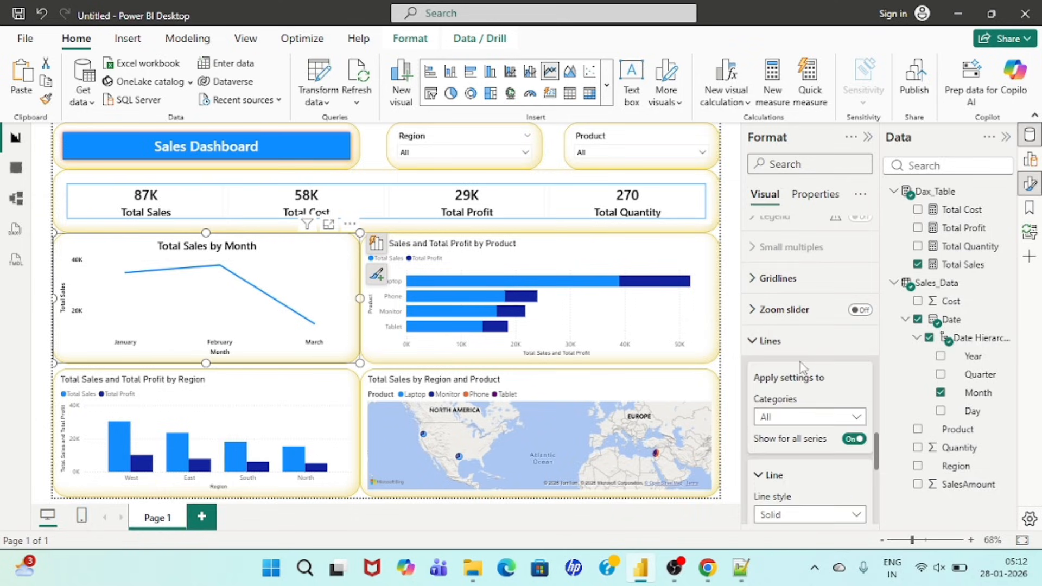
scroll(809, 347, down, 2)
click(801, 303)
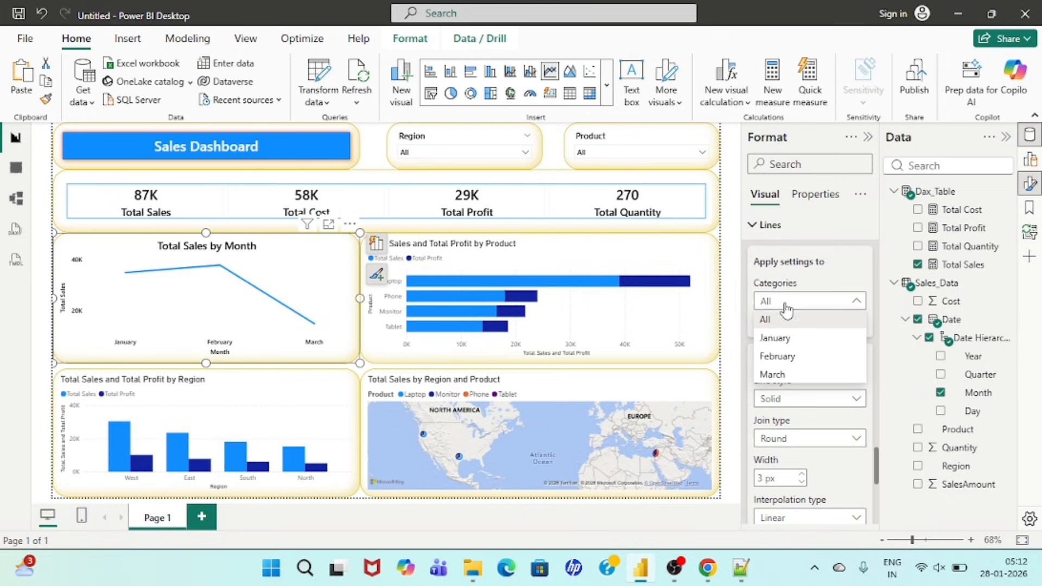
click(786, 305)
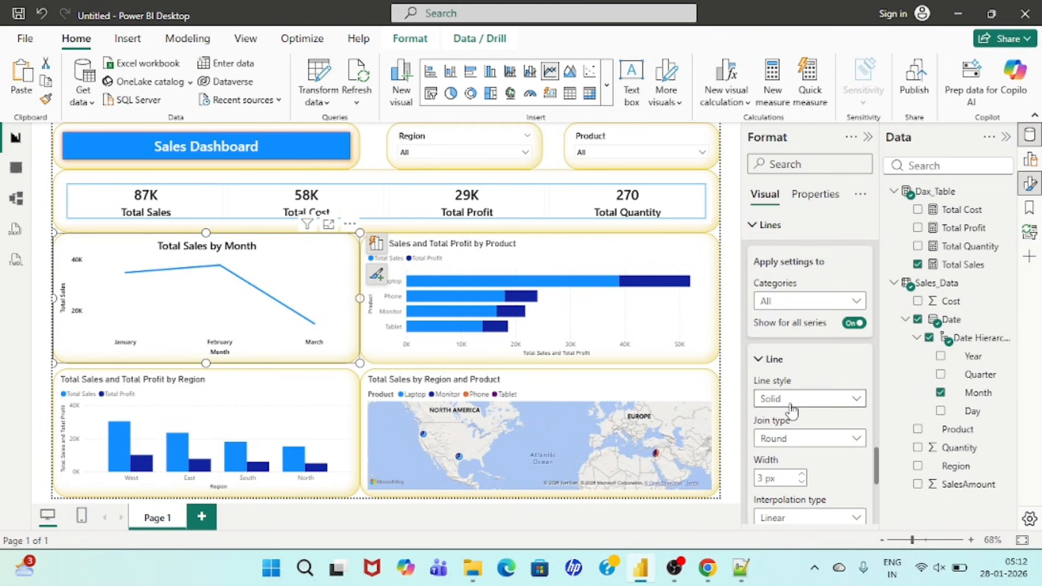
scroll(791, 411, down, 2)
click(797, 348)
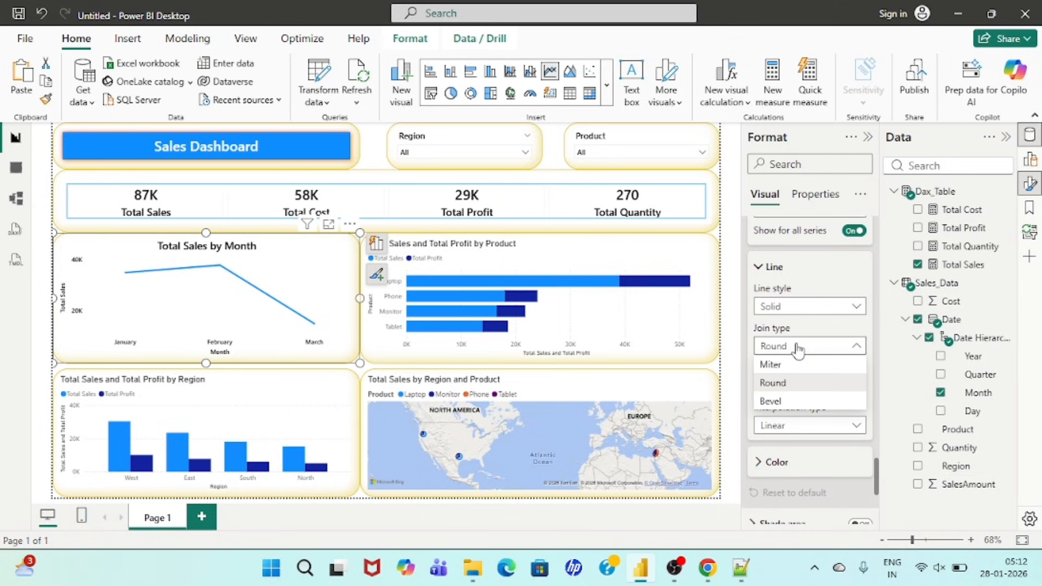
click(797, 347)
click(800, 307)
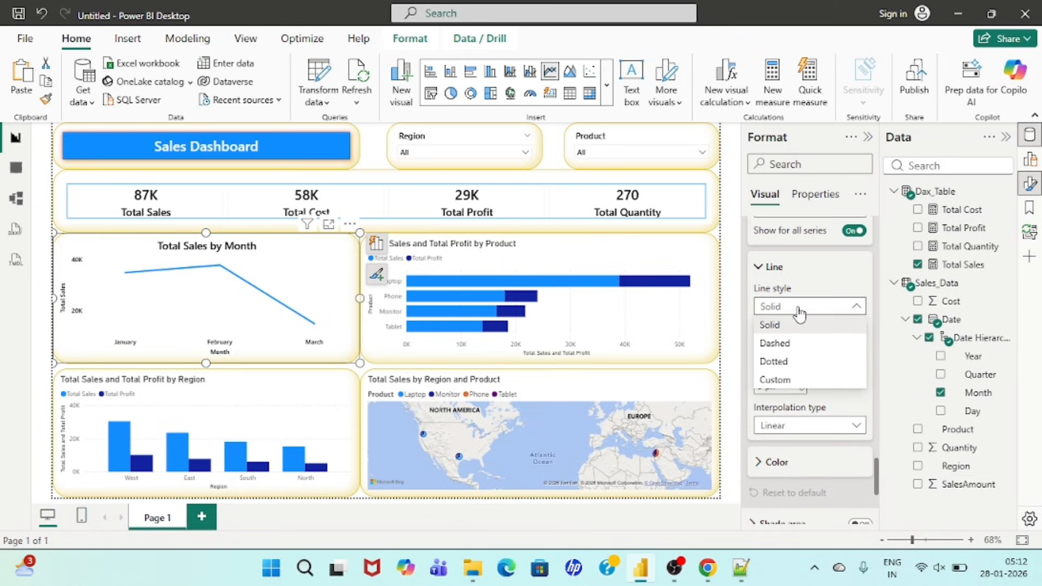
click(800, 314)
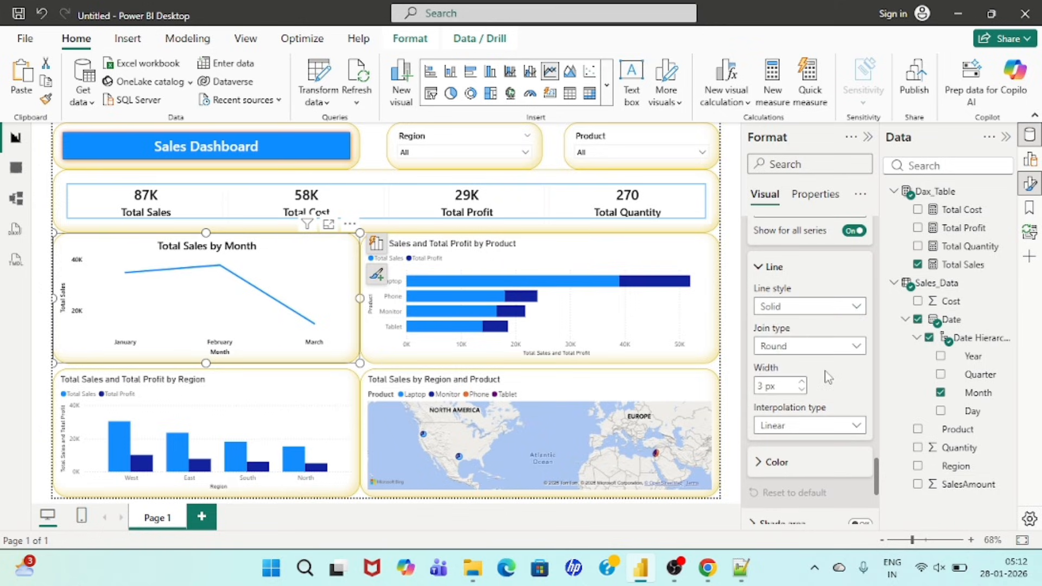
scroll(844, 347, down, 2)
click(813, 330)
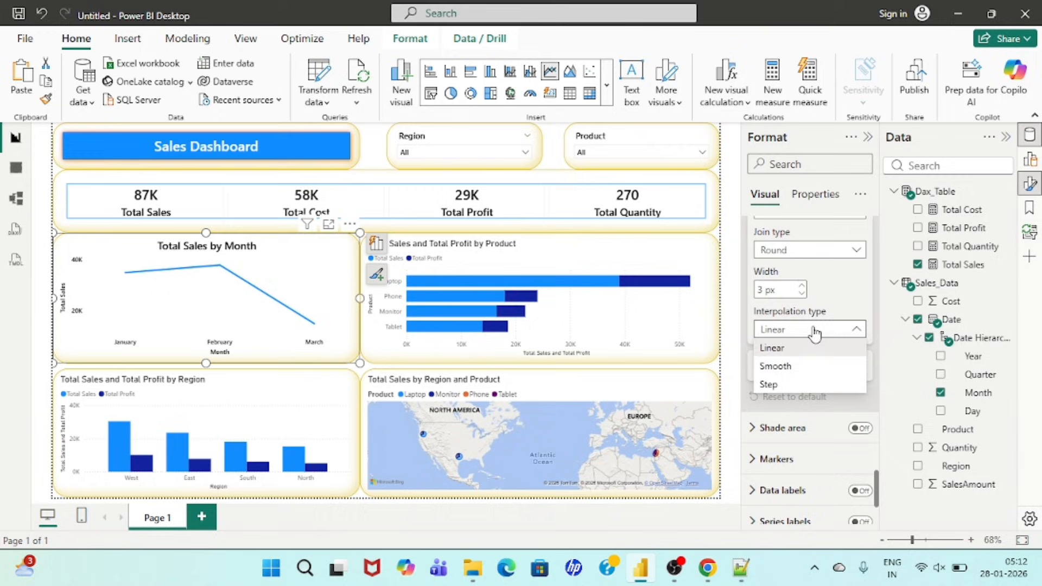
click(775, 366)
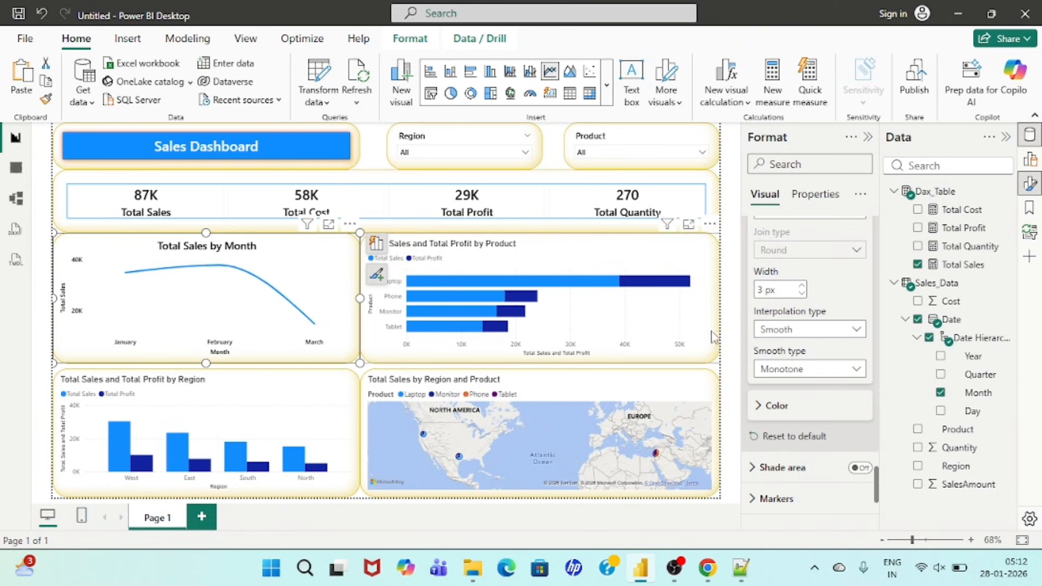
scroll(794, 391, down, 2)
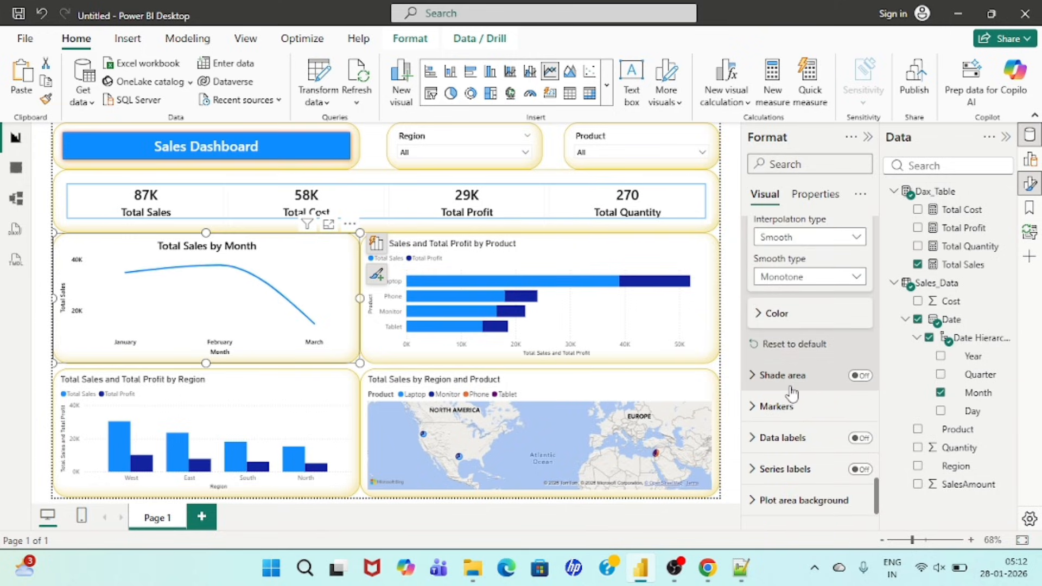
scroll(792, 392, down, 1)
click(771, 250)
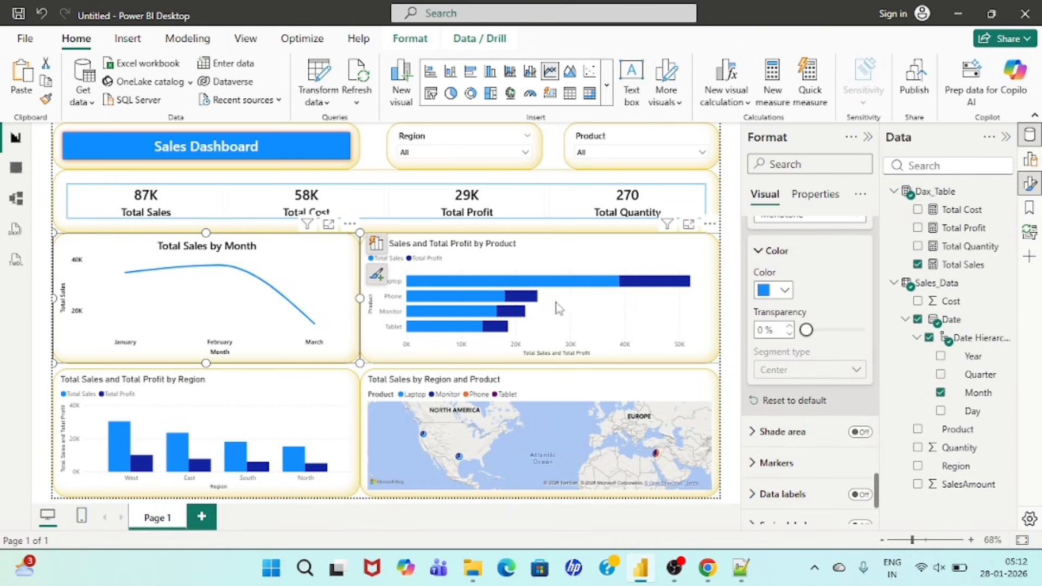
click(780, 293)
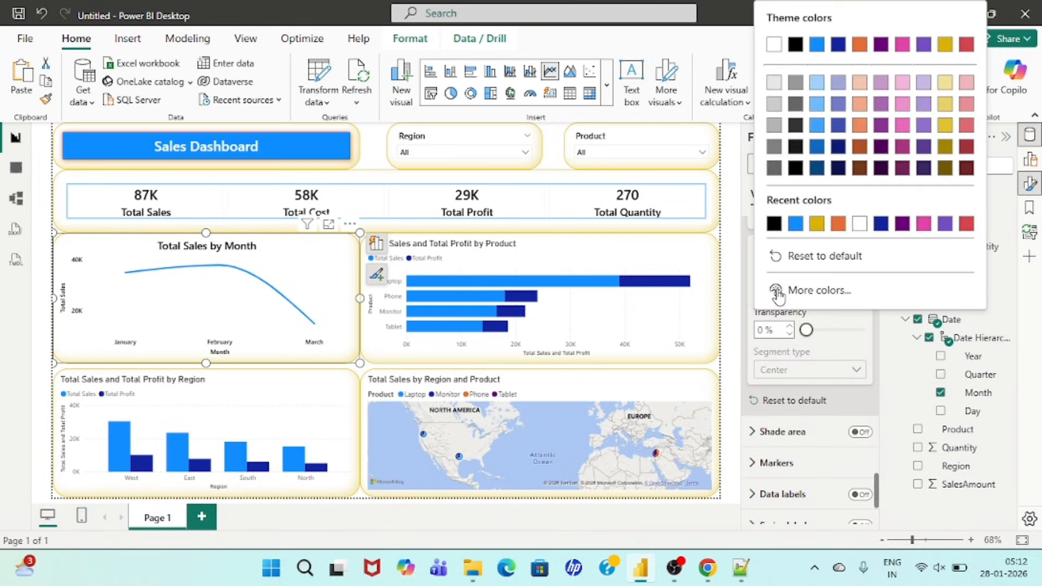
click(845, 326)
Step: Try shading the area beneath the line of the monthly sales chart
scroll(823, 356, down, 2)
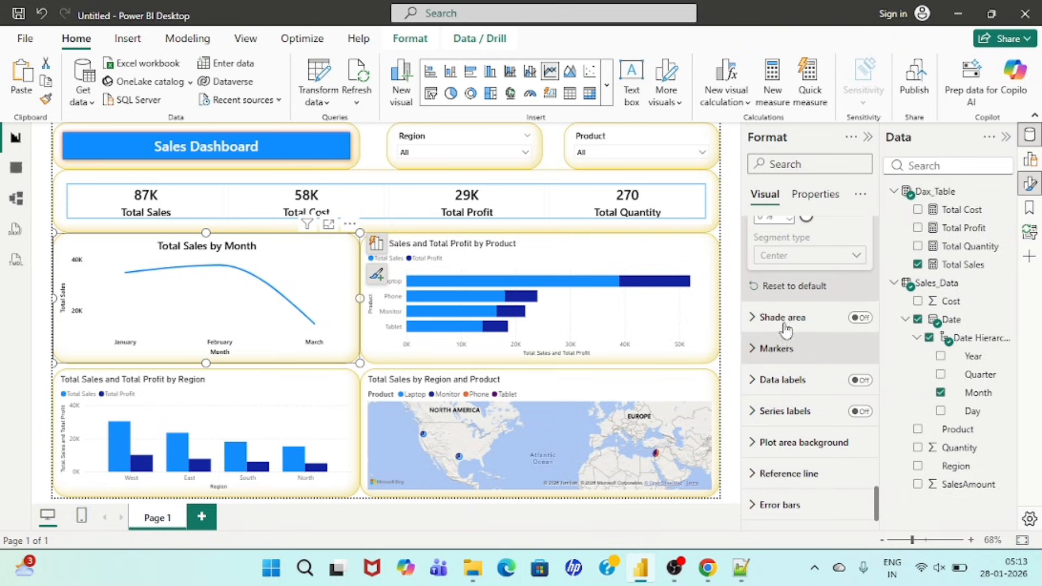
click(752, 322)
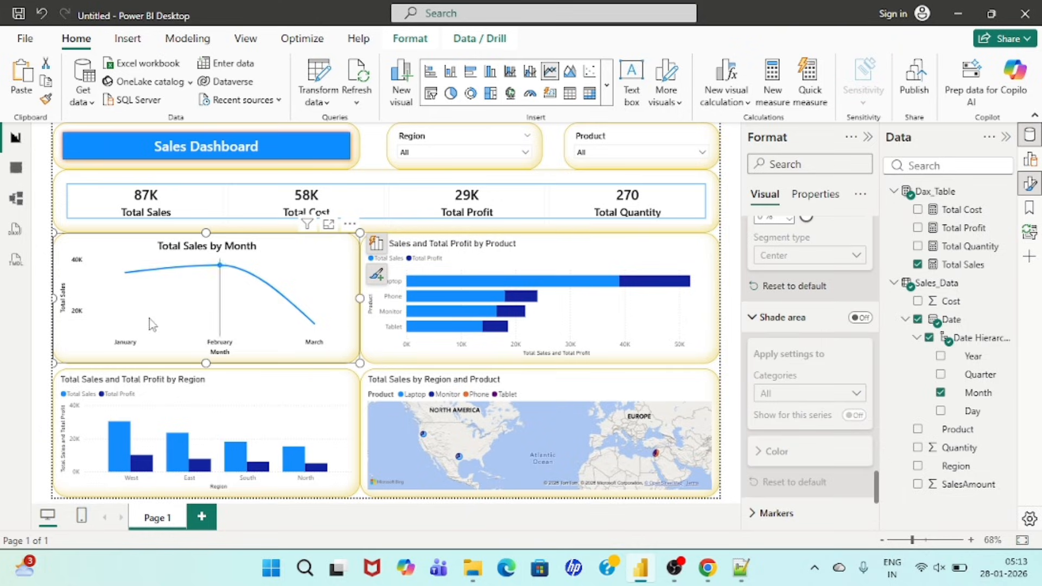
click(860, 317)
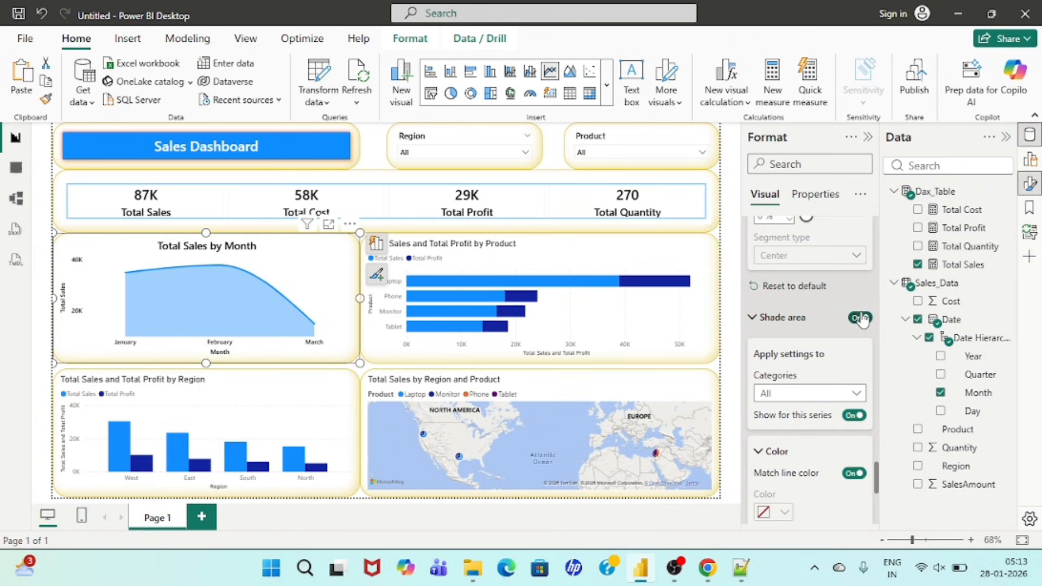
click(861, 318)
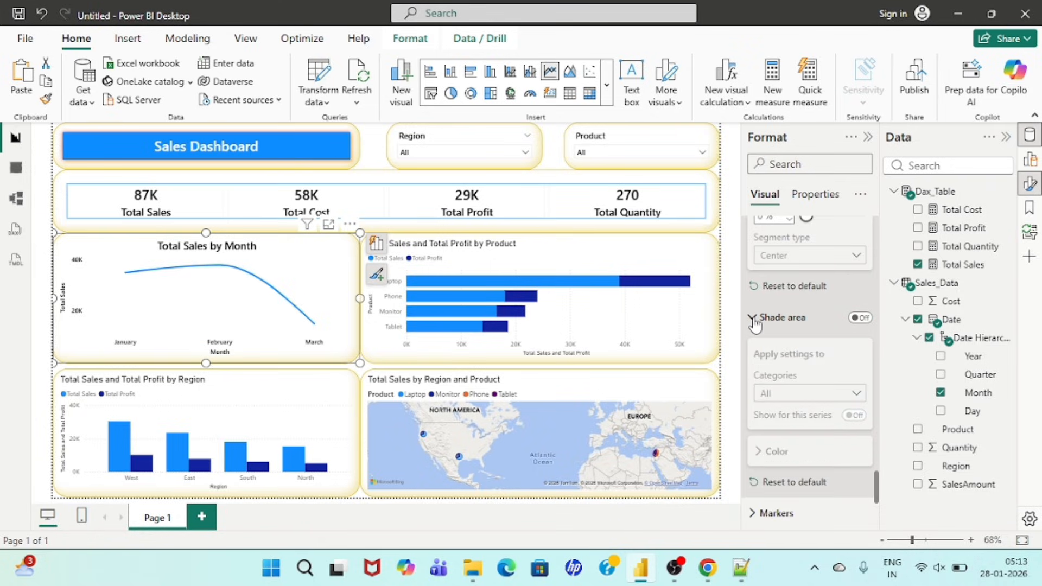
click(755, 318)
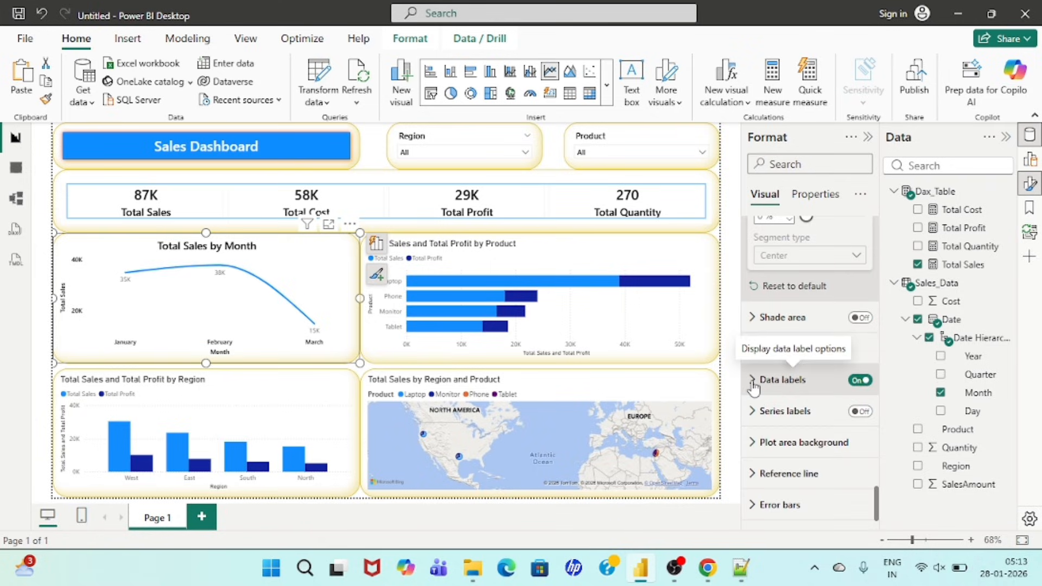
Step: Turn on the monthly sales chart's data labels and format their values as Segoe UI Semibold, size 12, bold and black
click(805, 383)
scroll(807, 424, down, 5)
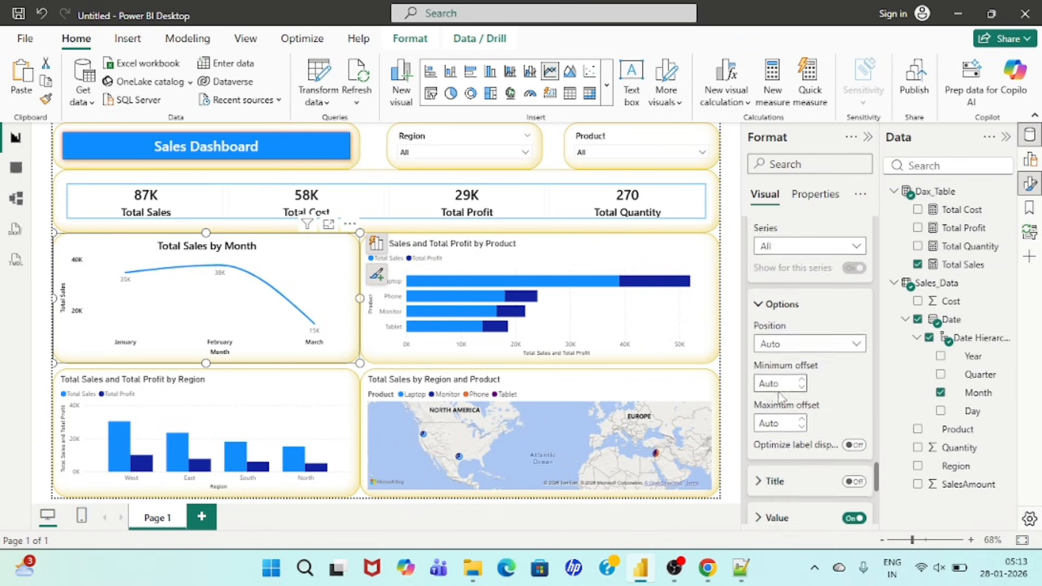
click(762, 350)
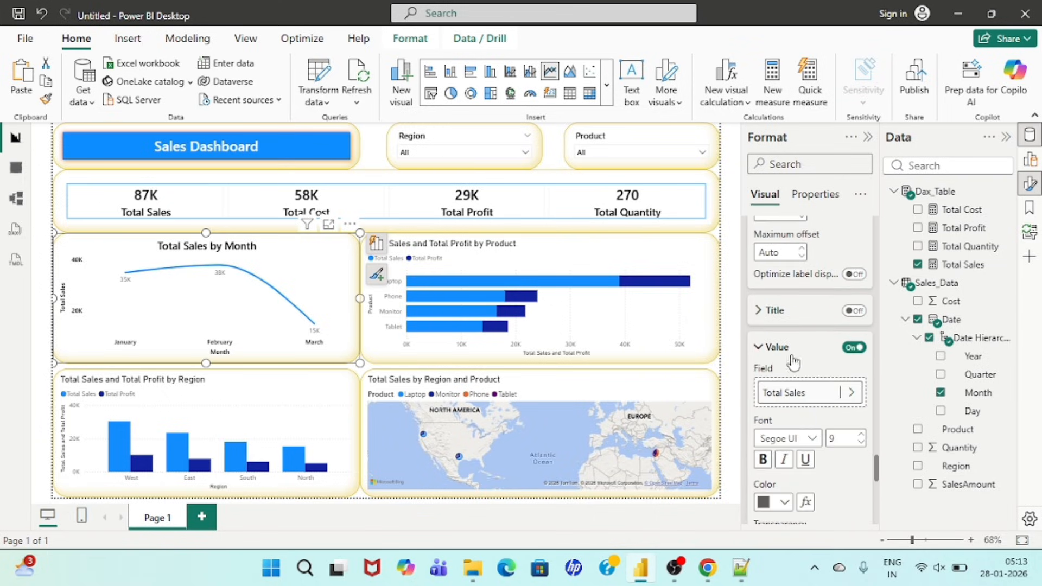
scroll(810, 431, down, 2)
click(792, 343)
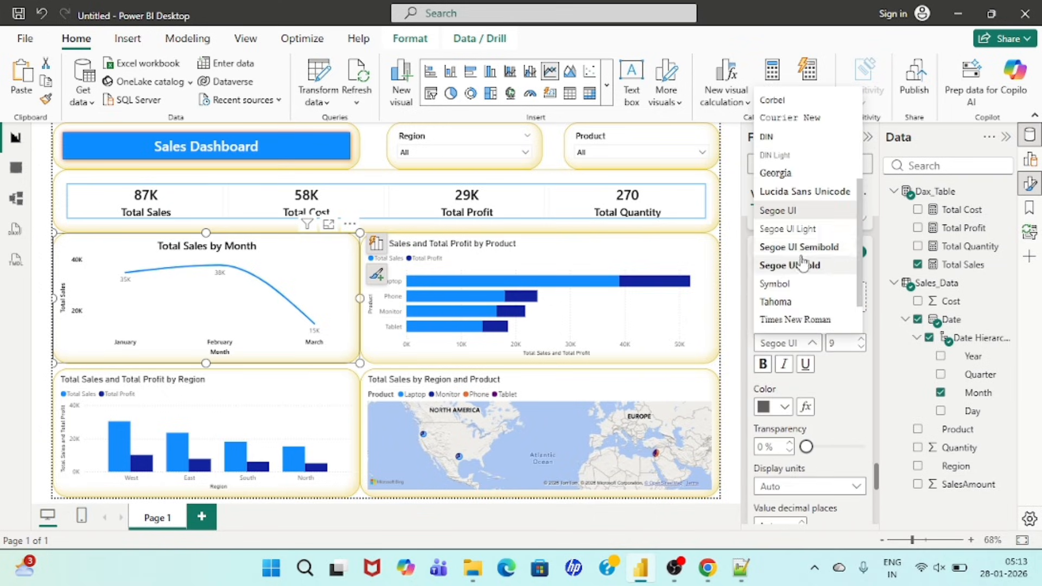
click(791, 247)
click(844, 346)
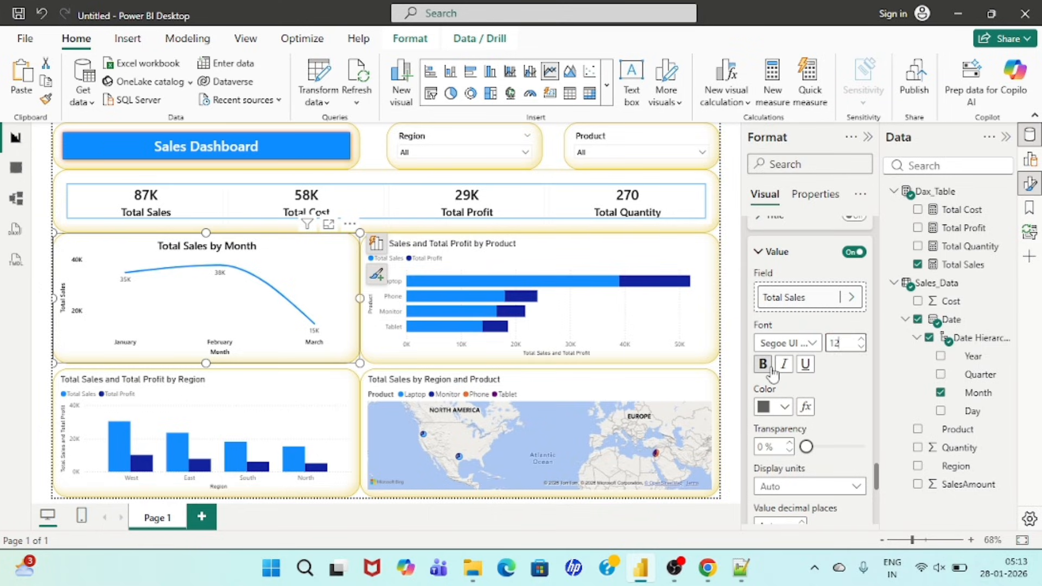
click(773, 406)
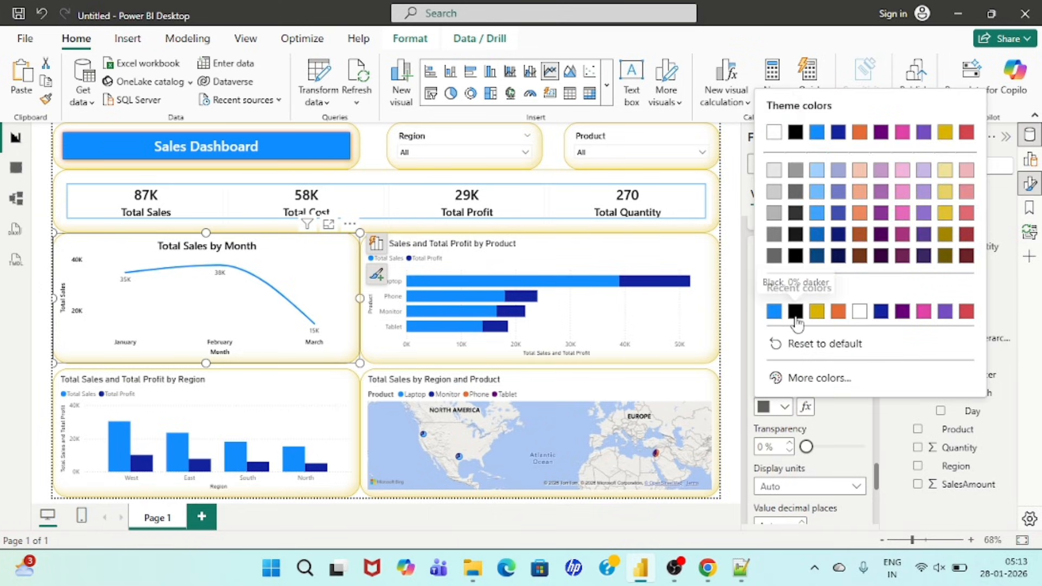
click(795, 311)
scroll(822, 395, down, 6)
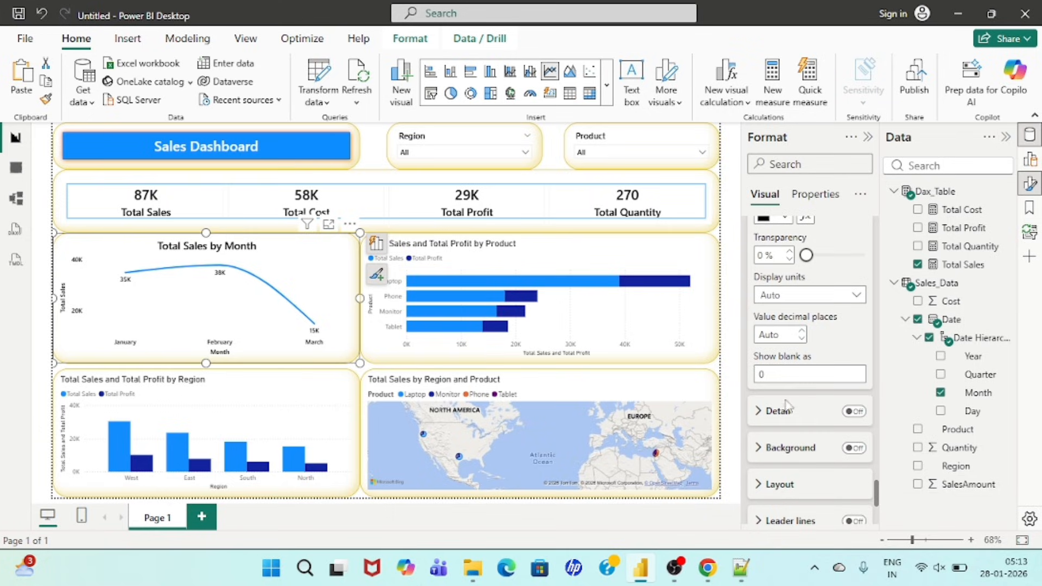
scroll(777, 408, down, 2)
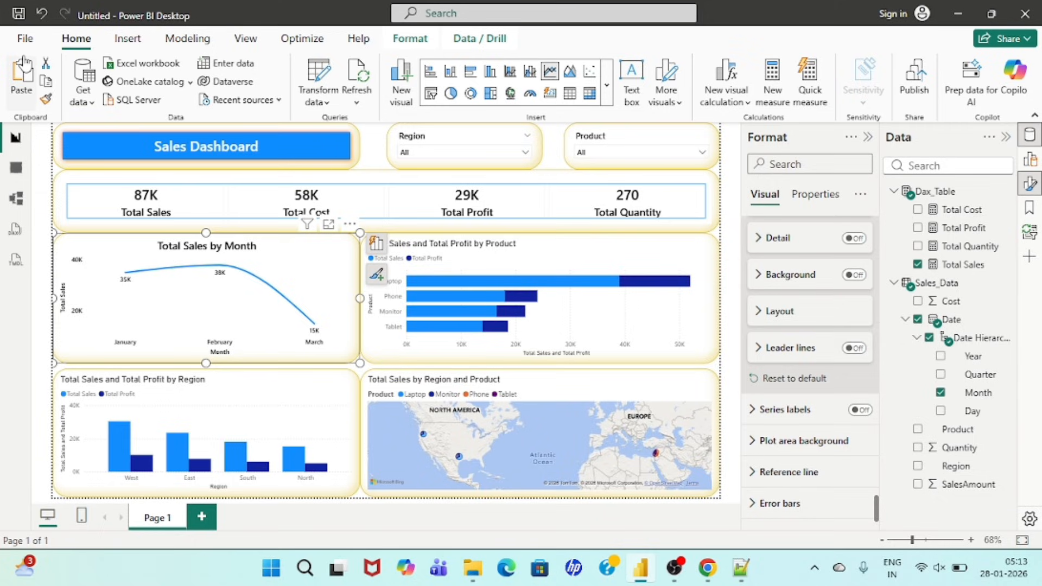
Step: Use Format Painter to carry the line chart's formatting over to the product bar chart, the region column chart and the map
click(45, 99)
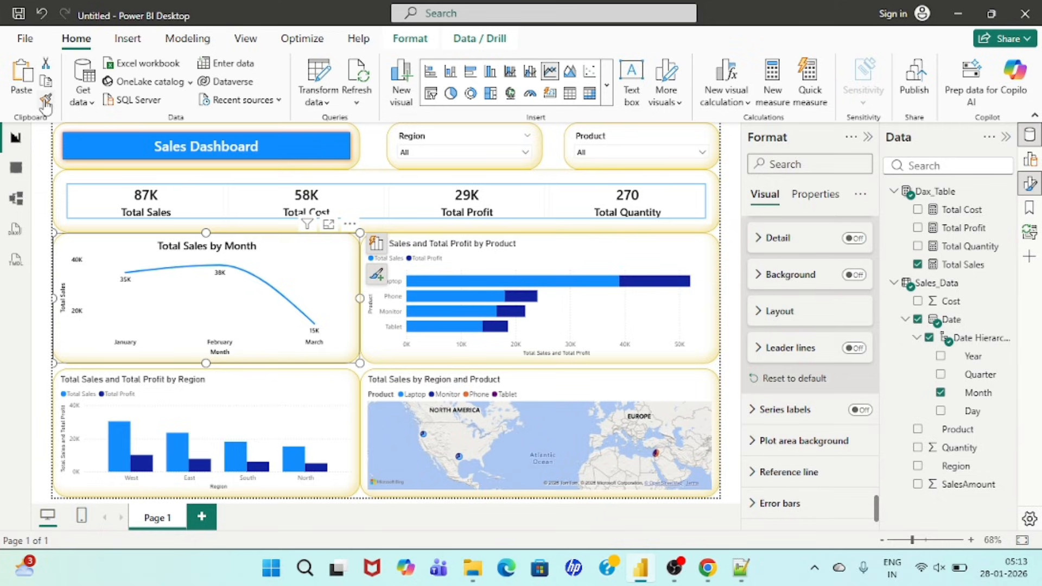
click(600, 247)
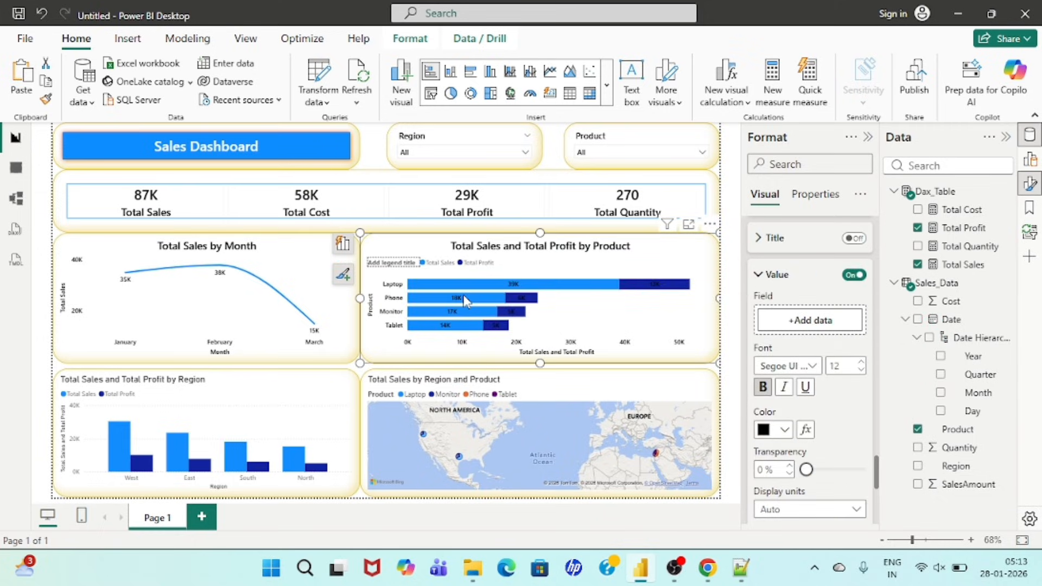
click(42, 105)
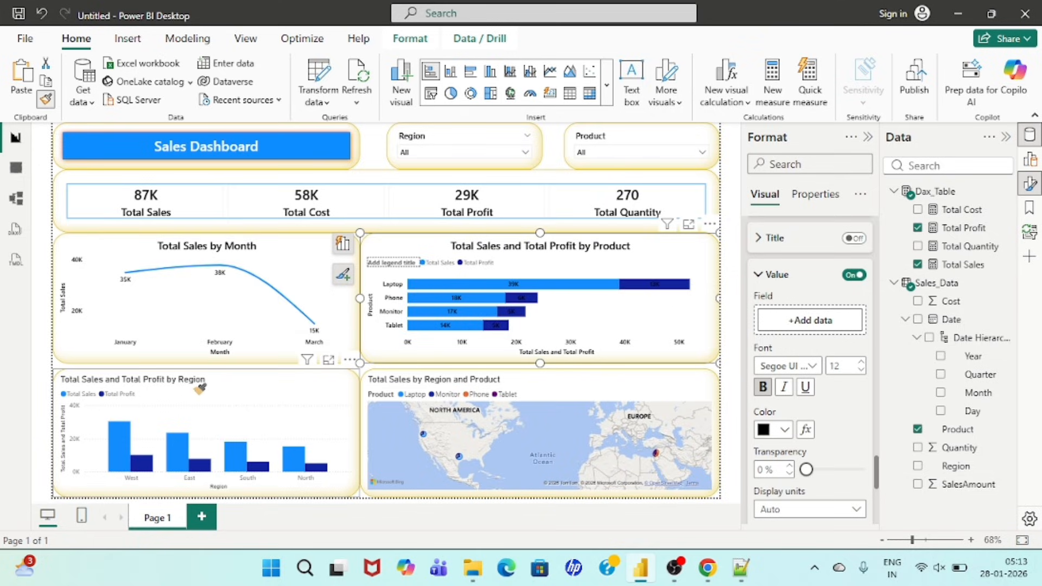
click(200, 389)
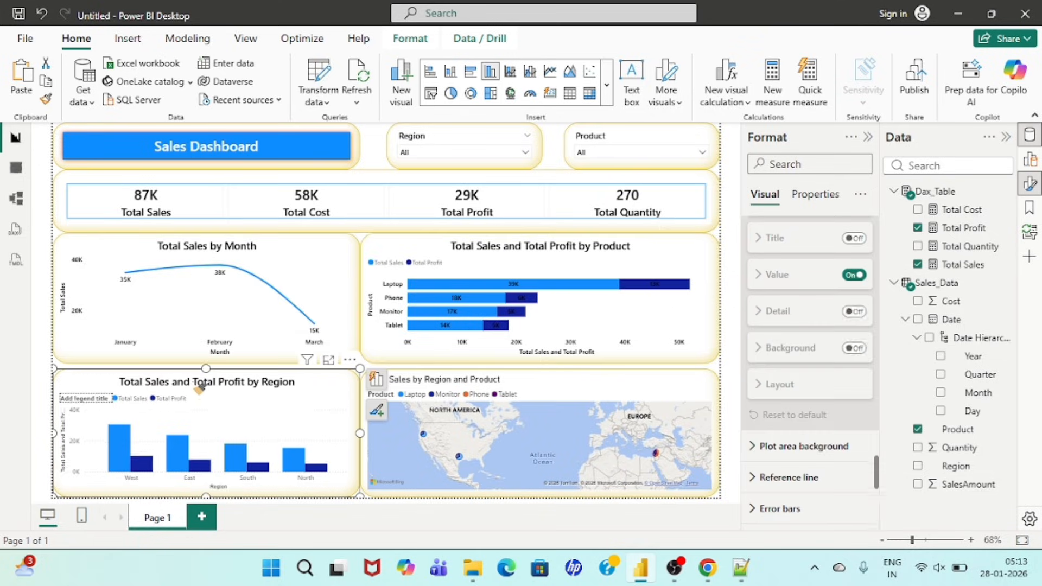
click(45, 102)
click(545, 381)
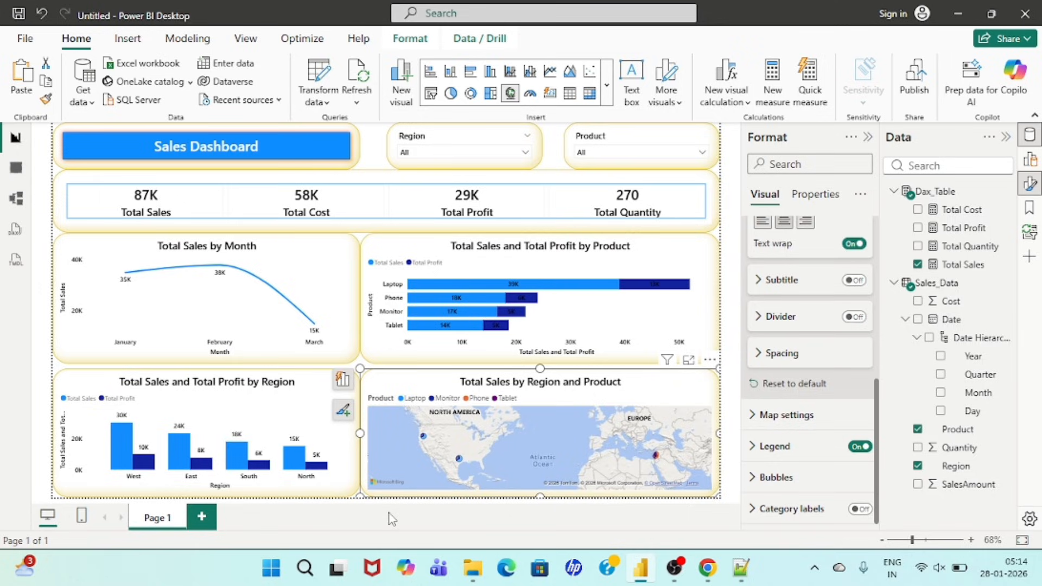
Step: Narrow the product bar chart and the map, and widen the monthly line chart and region column chart to meet them
click(397, 250)
drag(361, 362, 384, 371)
click(309, 280)
click(404, 380)
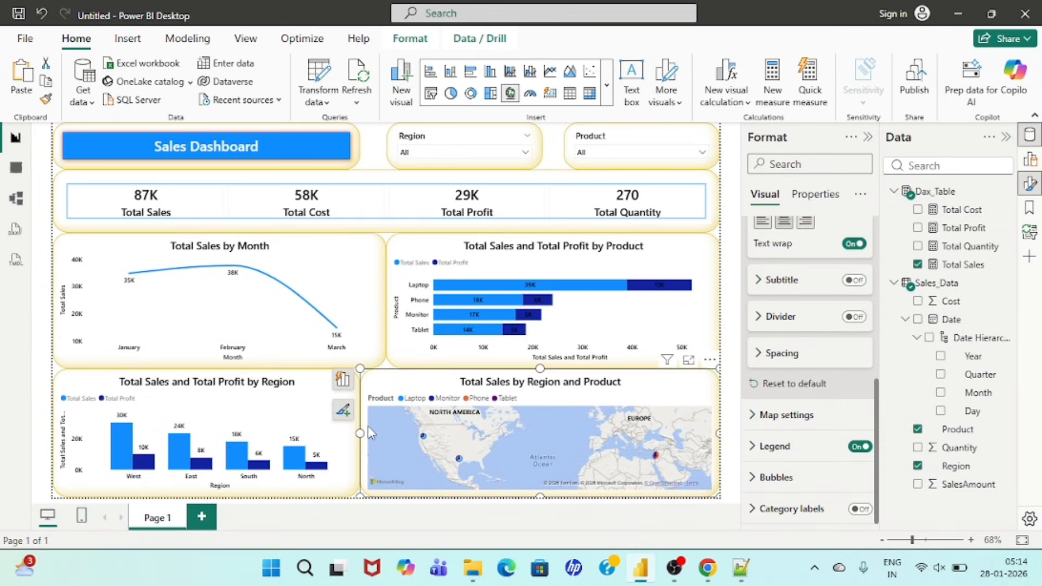
drag(360, 434, 385, 434)
click(317, 394)
click(378, 142)
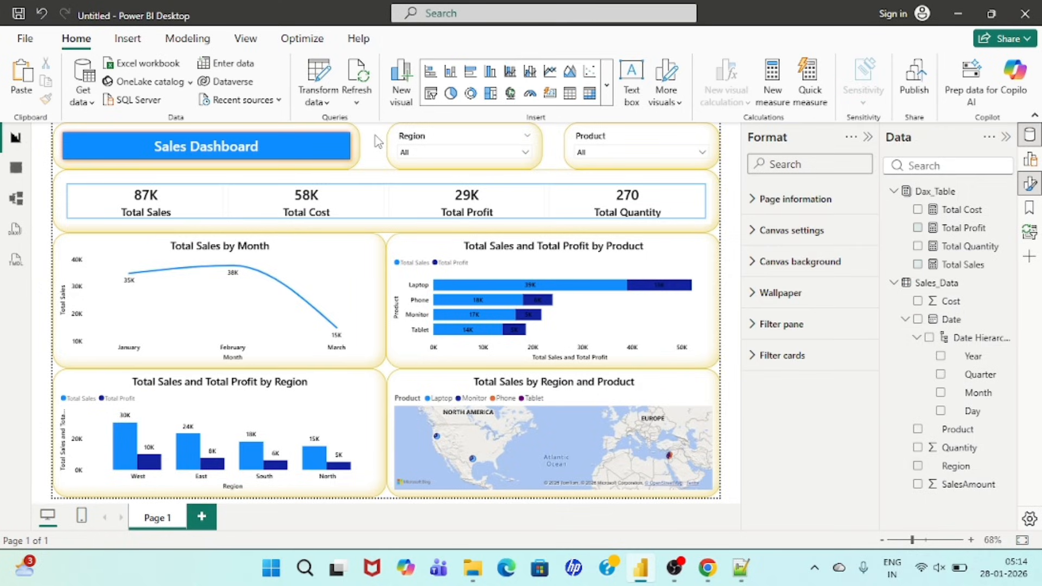
click(503, 153)
click(613, 154)
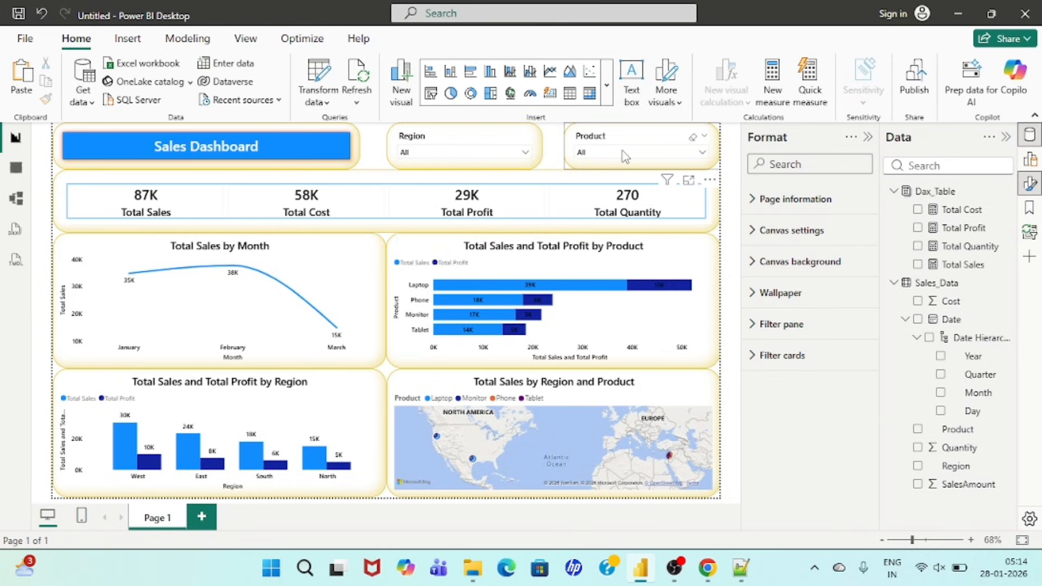
click(612, 153)
click(374, 154)
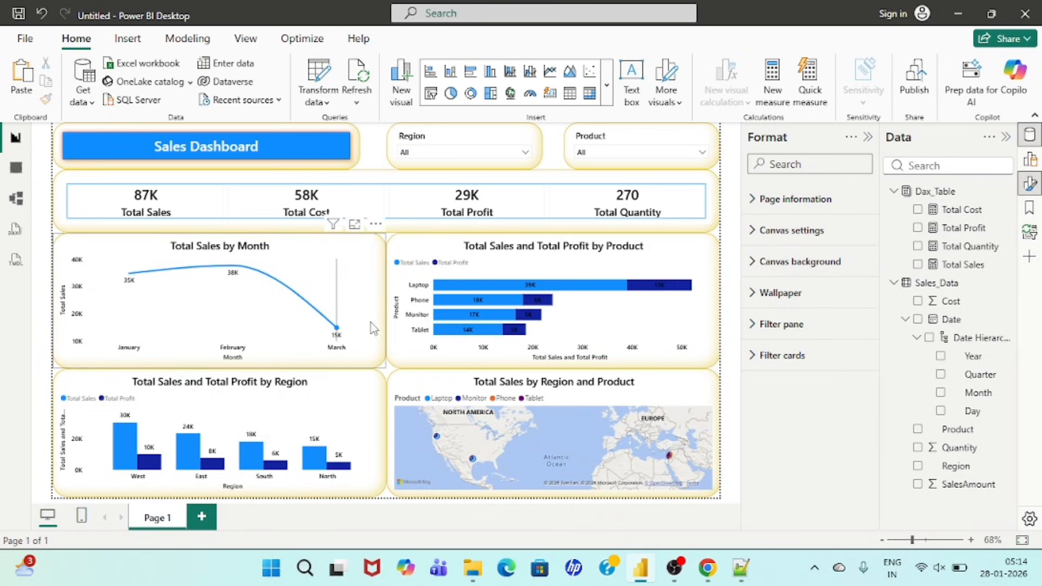
Step: Filter the dashboard to the East region with the Region slicer and inspect the monthly sales chart's data points
click(470, 154)
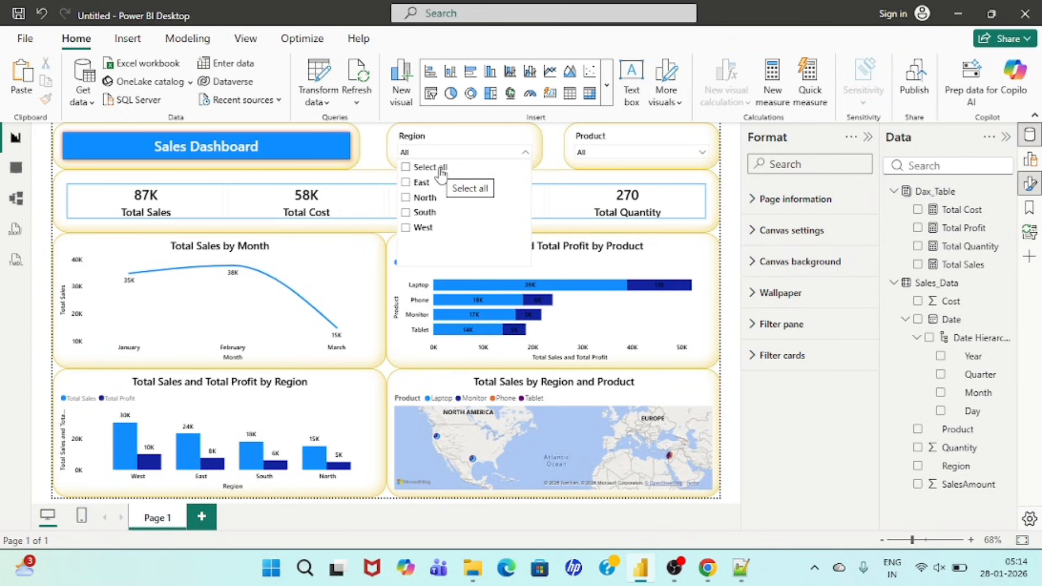
click(413, 182)
click(405, 526)
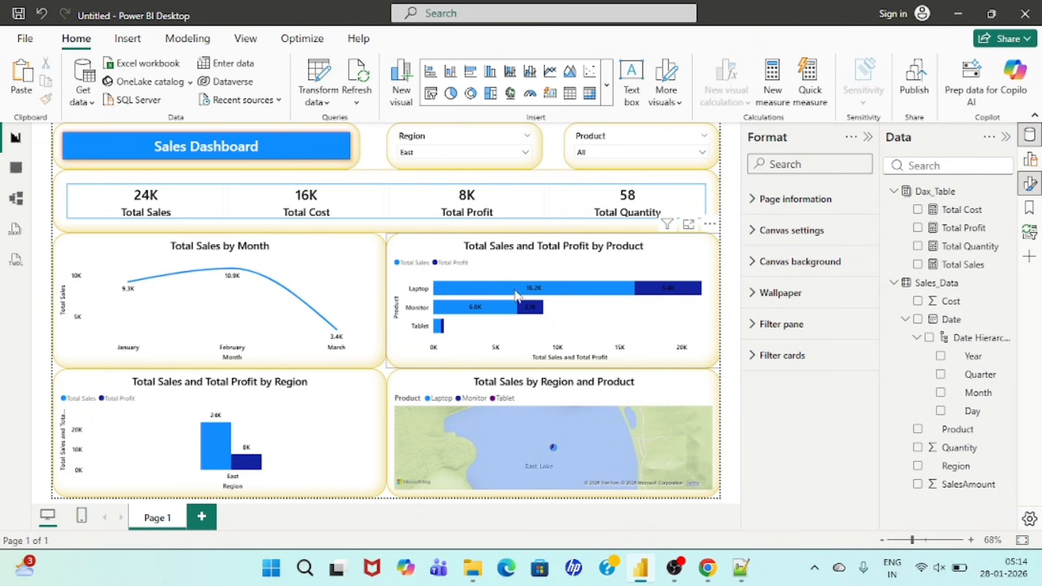
mouse_move(265, 339)
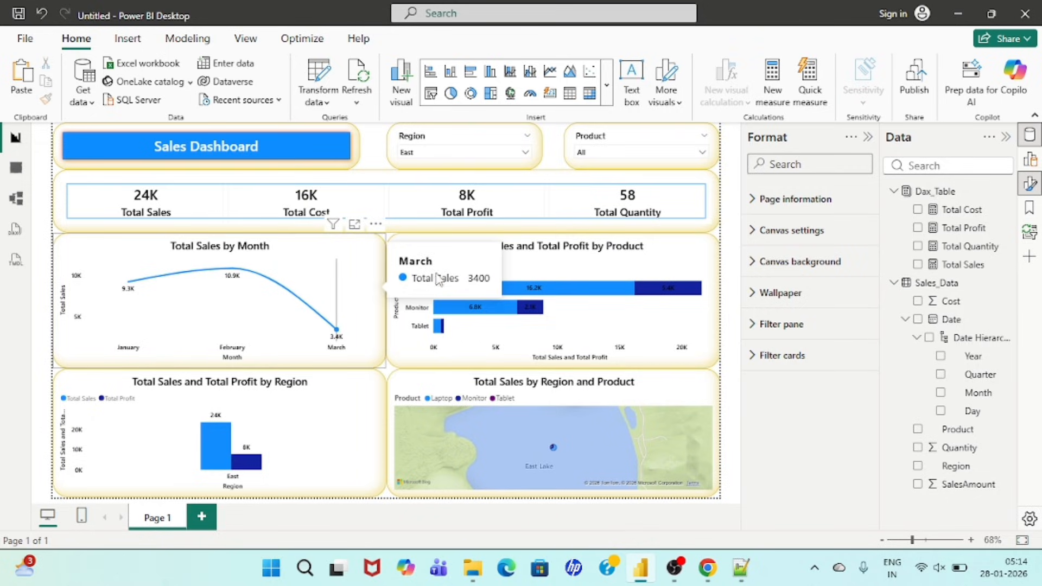
Step: Reset the Region slicer to all regions and filter the dashboard to Laptop with the Product slicer
mouse_move(502, 287)
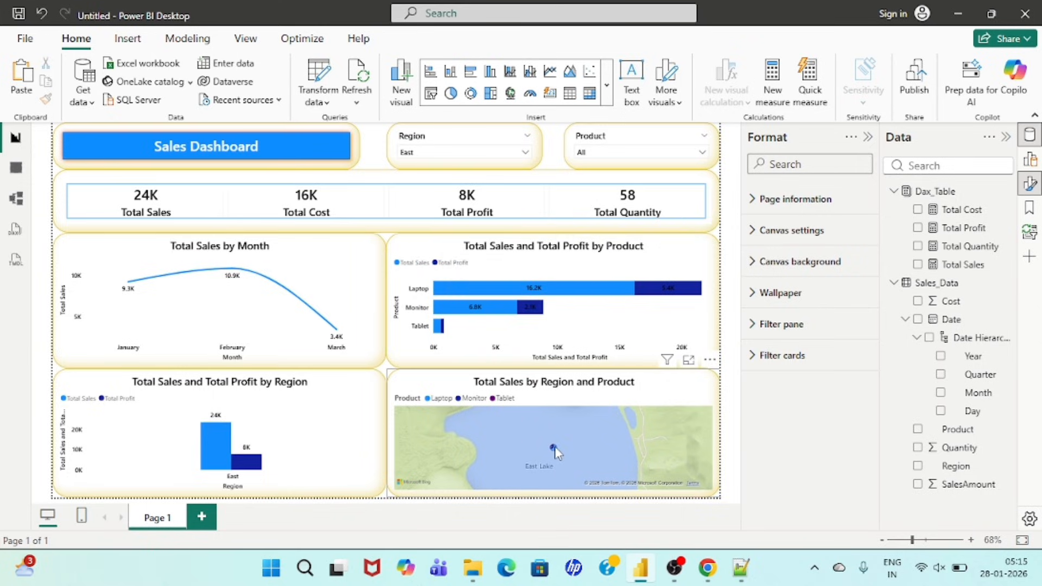
mouse_move(554, 446)
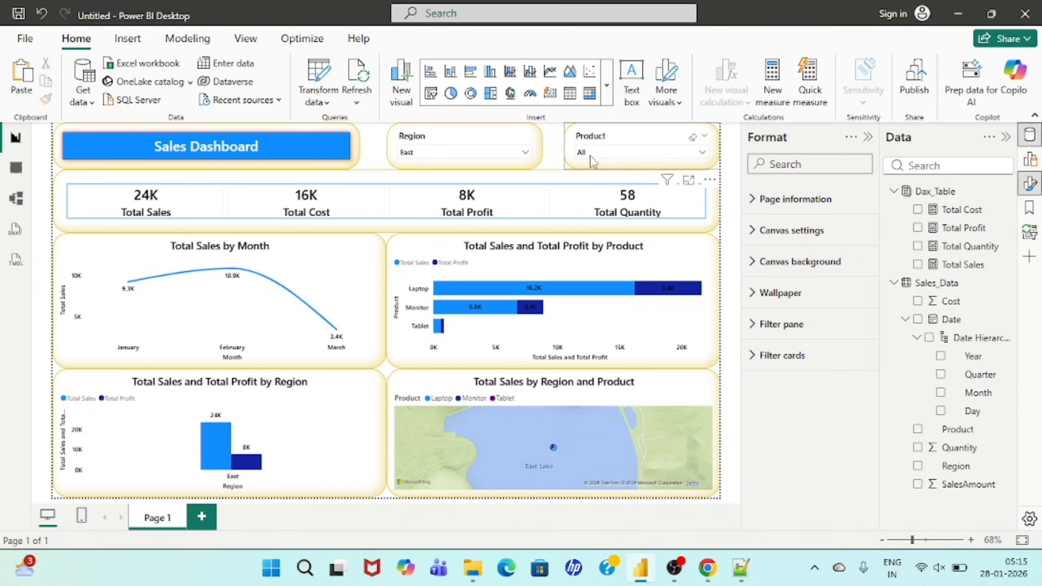
click(478, 153)
click(411, 184)
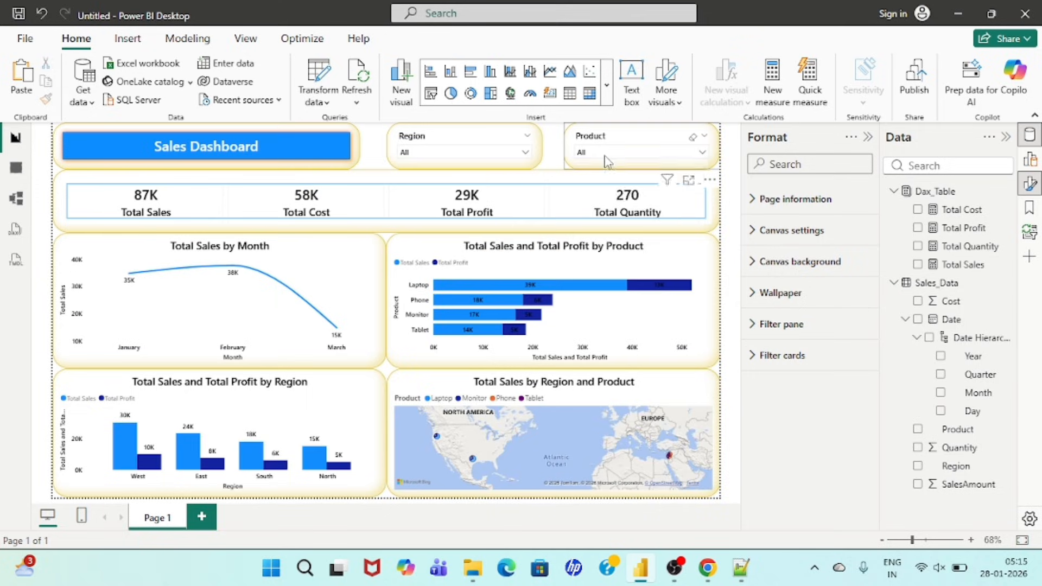
click(604, 154)
click(603, 183)
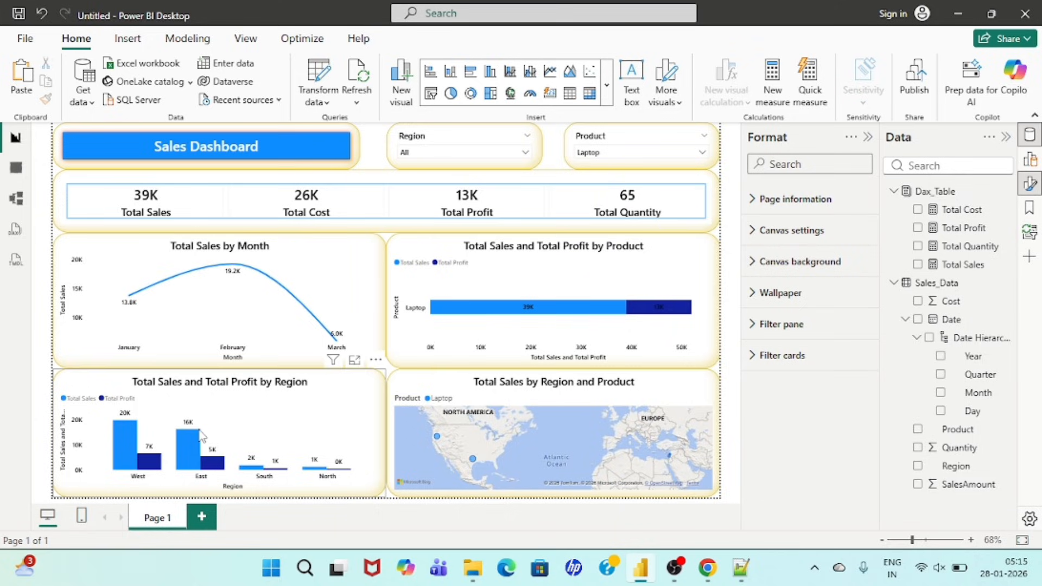
Step: Rename the report page from Page 1 to "Sales dashboard"
right_click(147, 522)
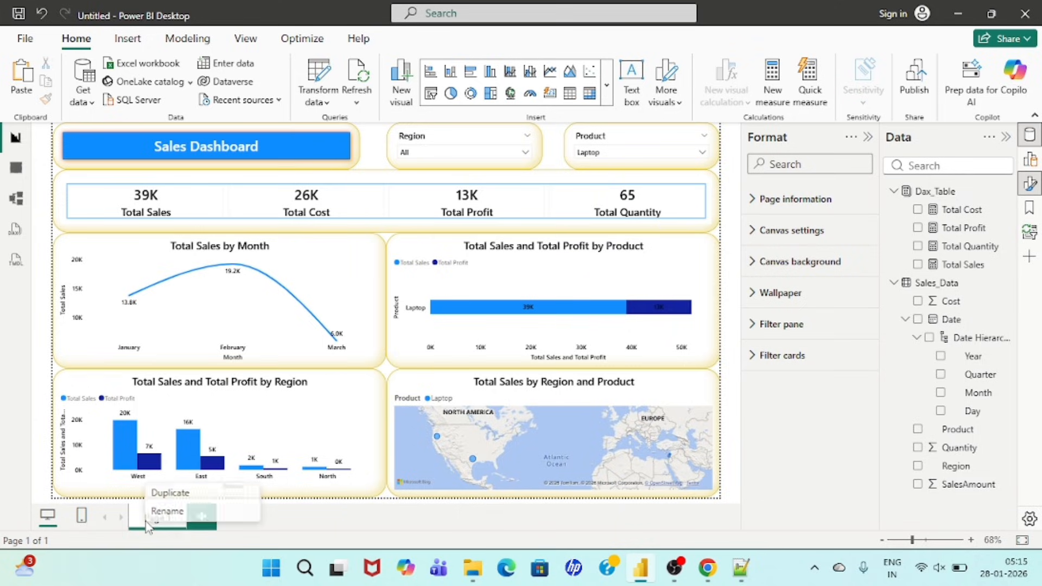
click(170, 514)
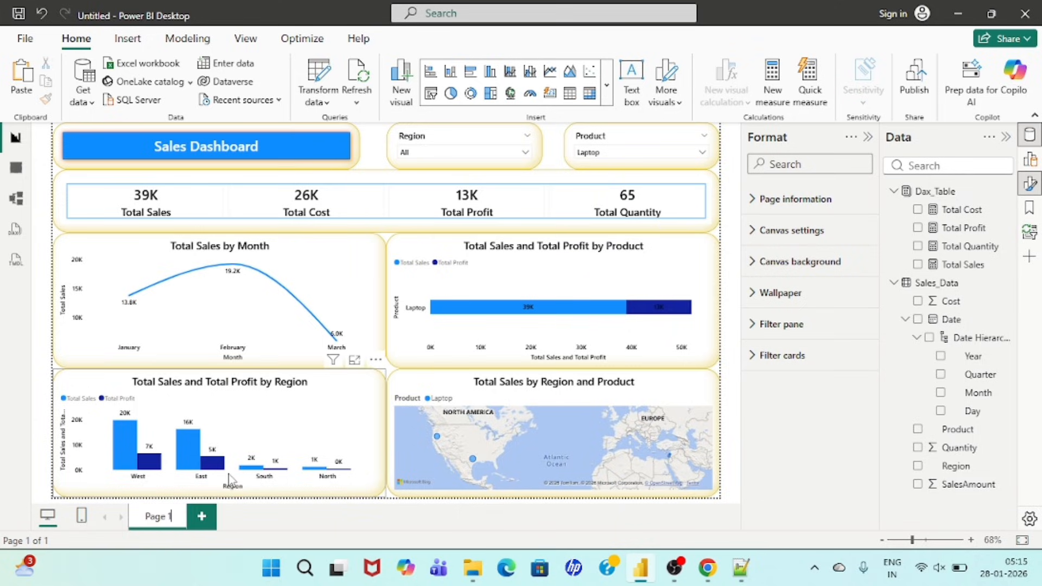
key(BackSpace)
key(BackSpace)
key(BackSpace)
key(BackSpace)
key(BackSpace)
key(BackSpace)
text(Sales)
text( Dashboa)
text(rd)
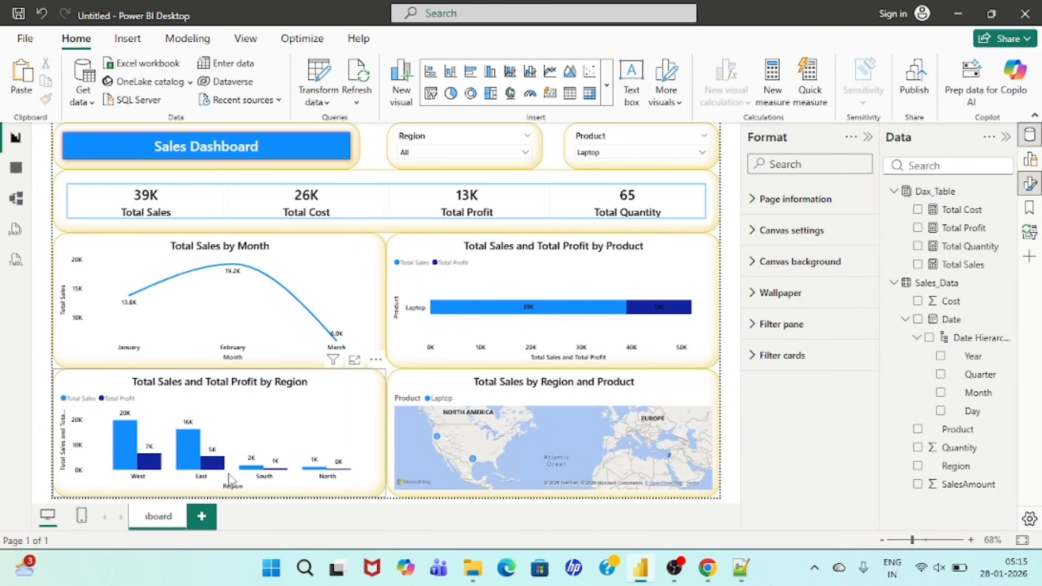
click(277, 527)
mouse_move(335, 270)
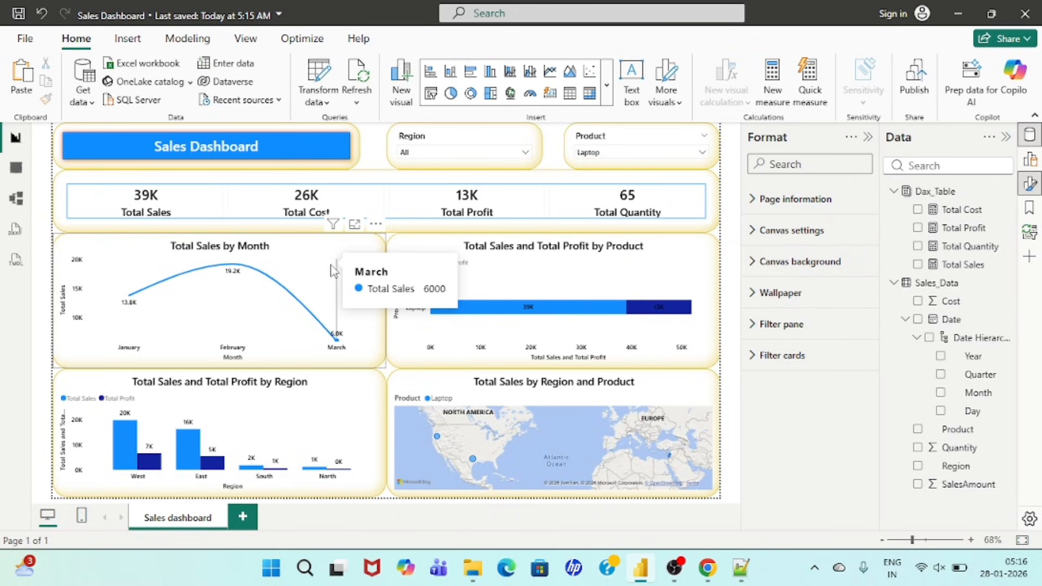